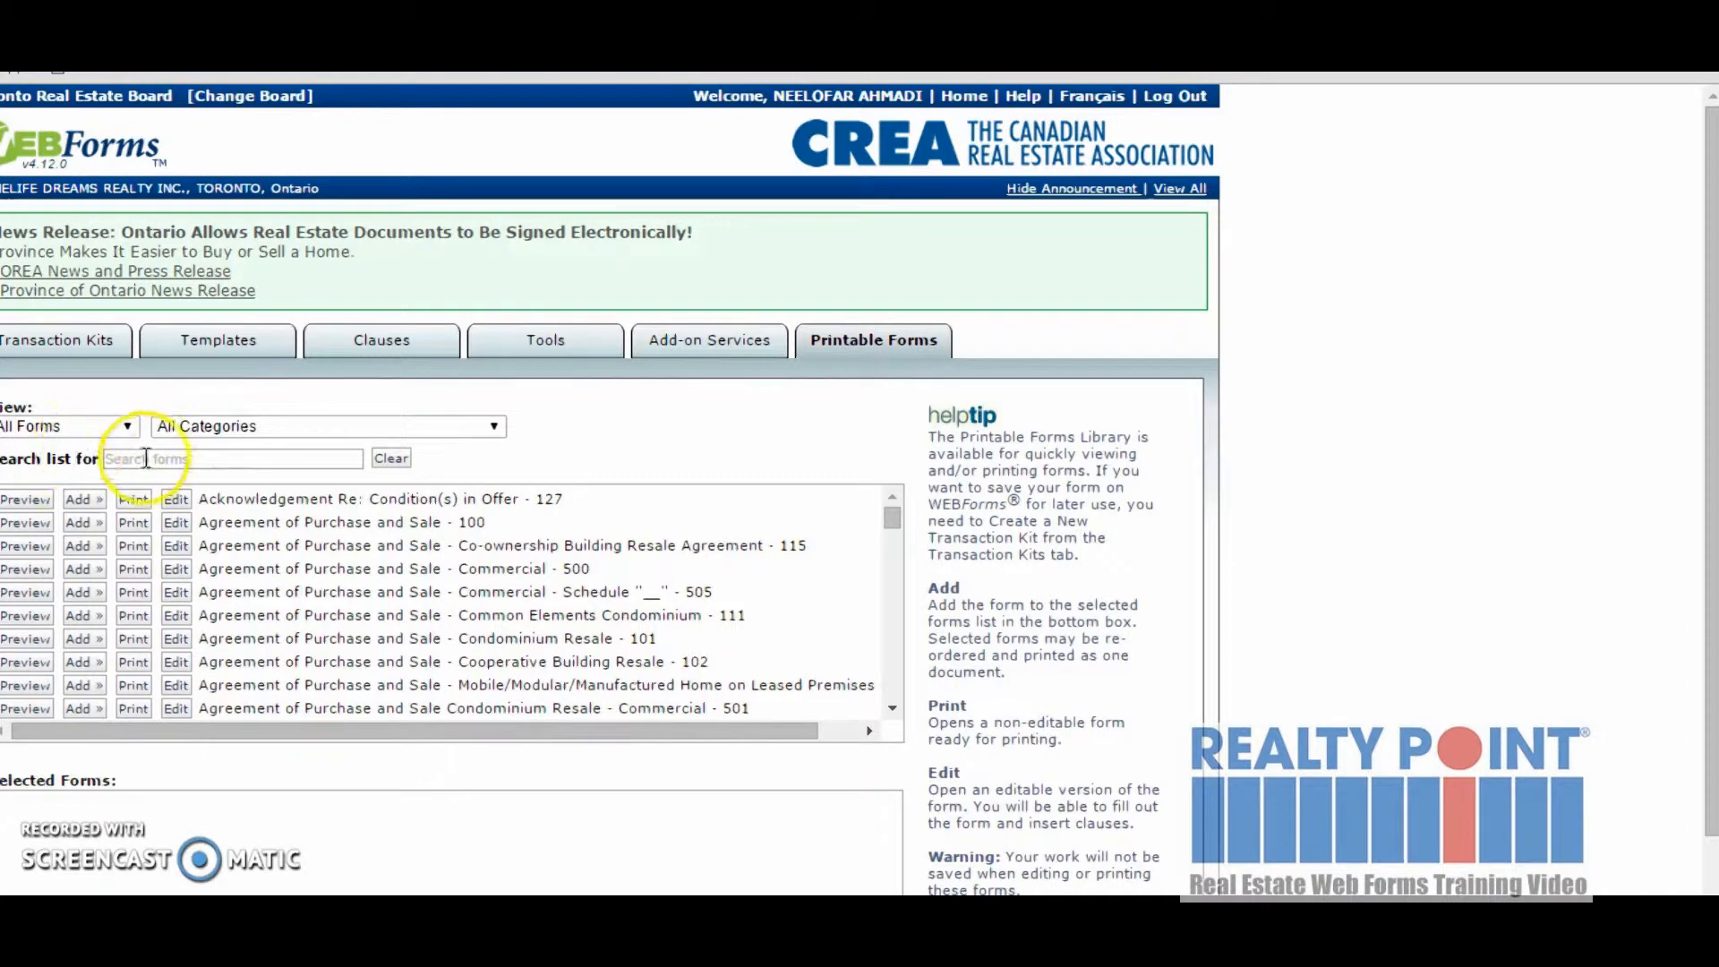
Search the printable forms list for 290 and choose to edit the MLS Data Information - Freehold - Sale form.
{"action": "left_click", "coordinate": [157, 460]}
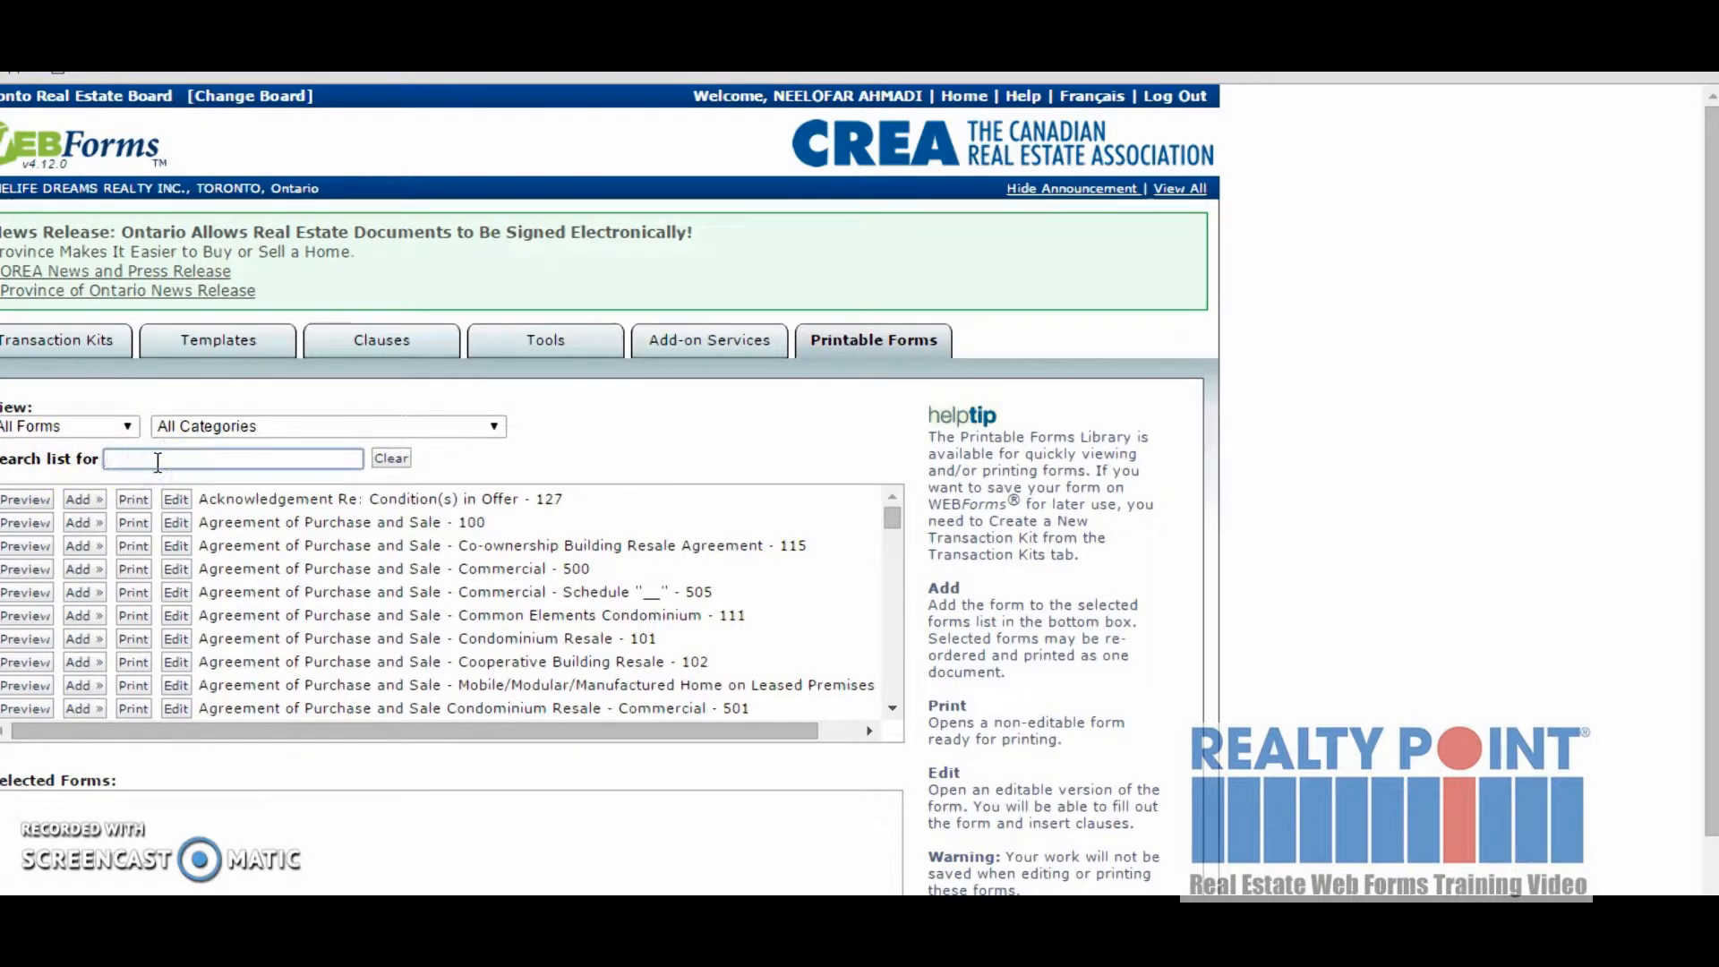
{"action": "type", "text": "290"}
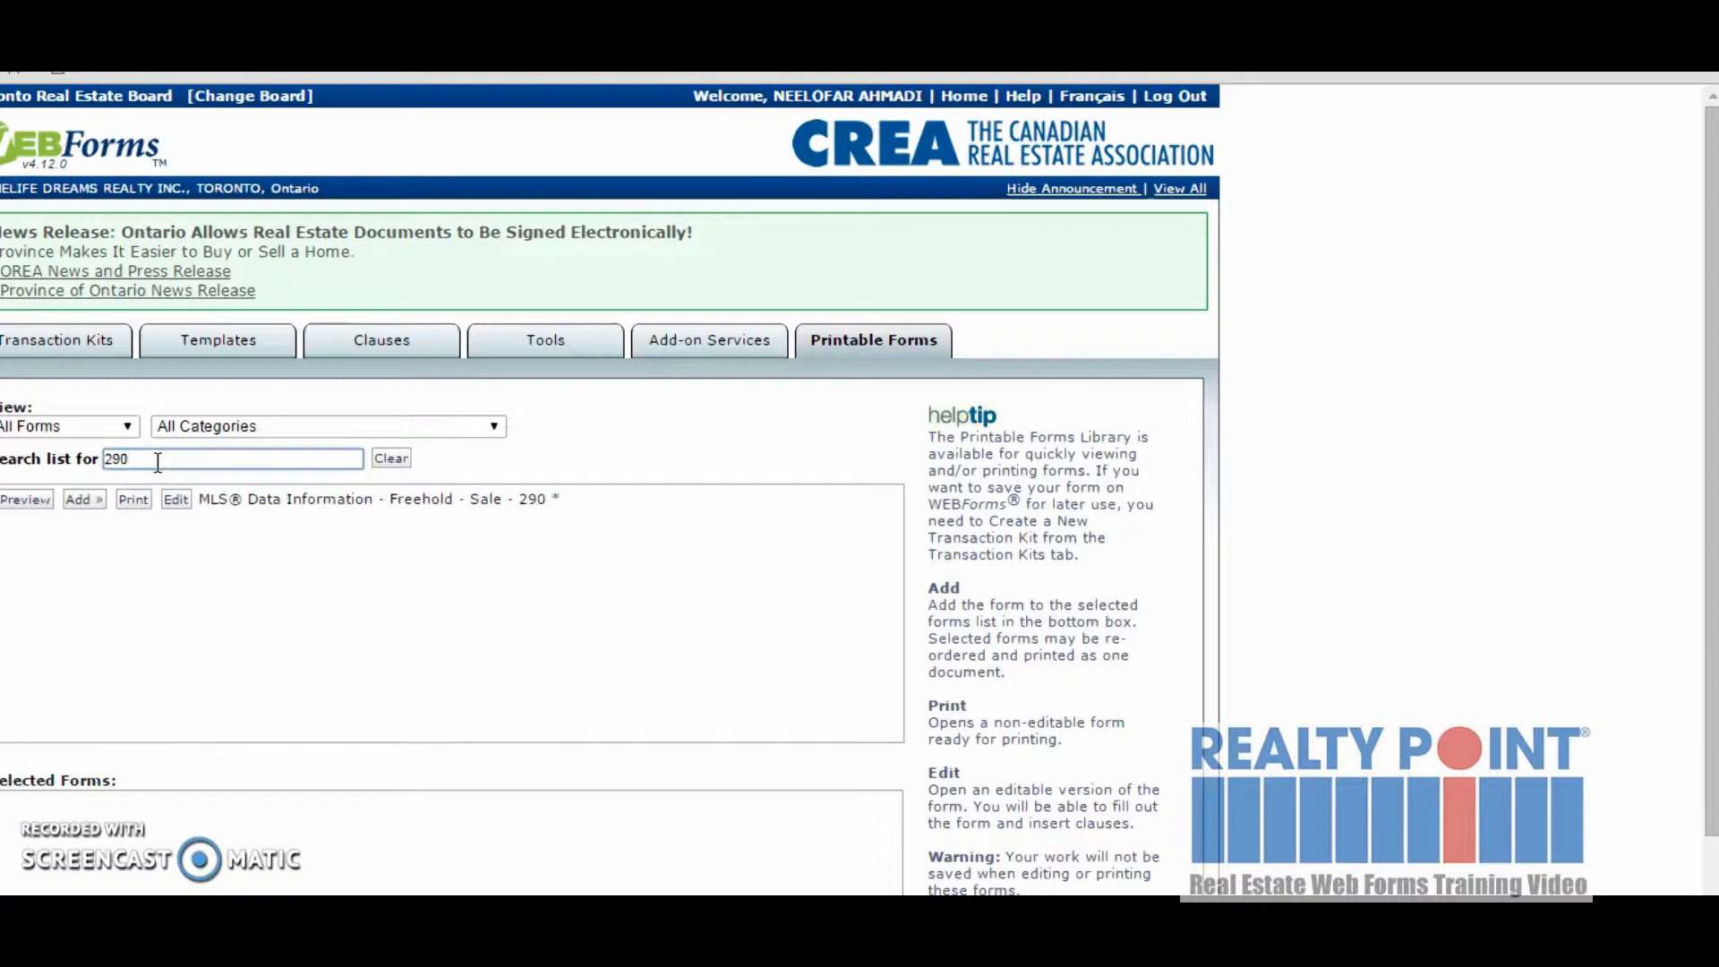
{"action": "left_click", "coordinate": [184, 498]}
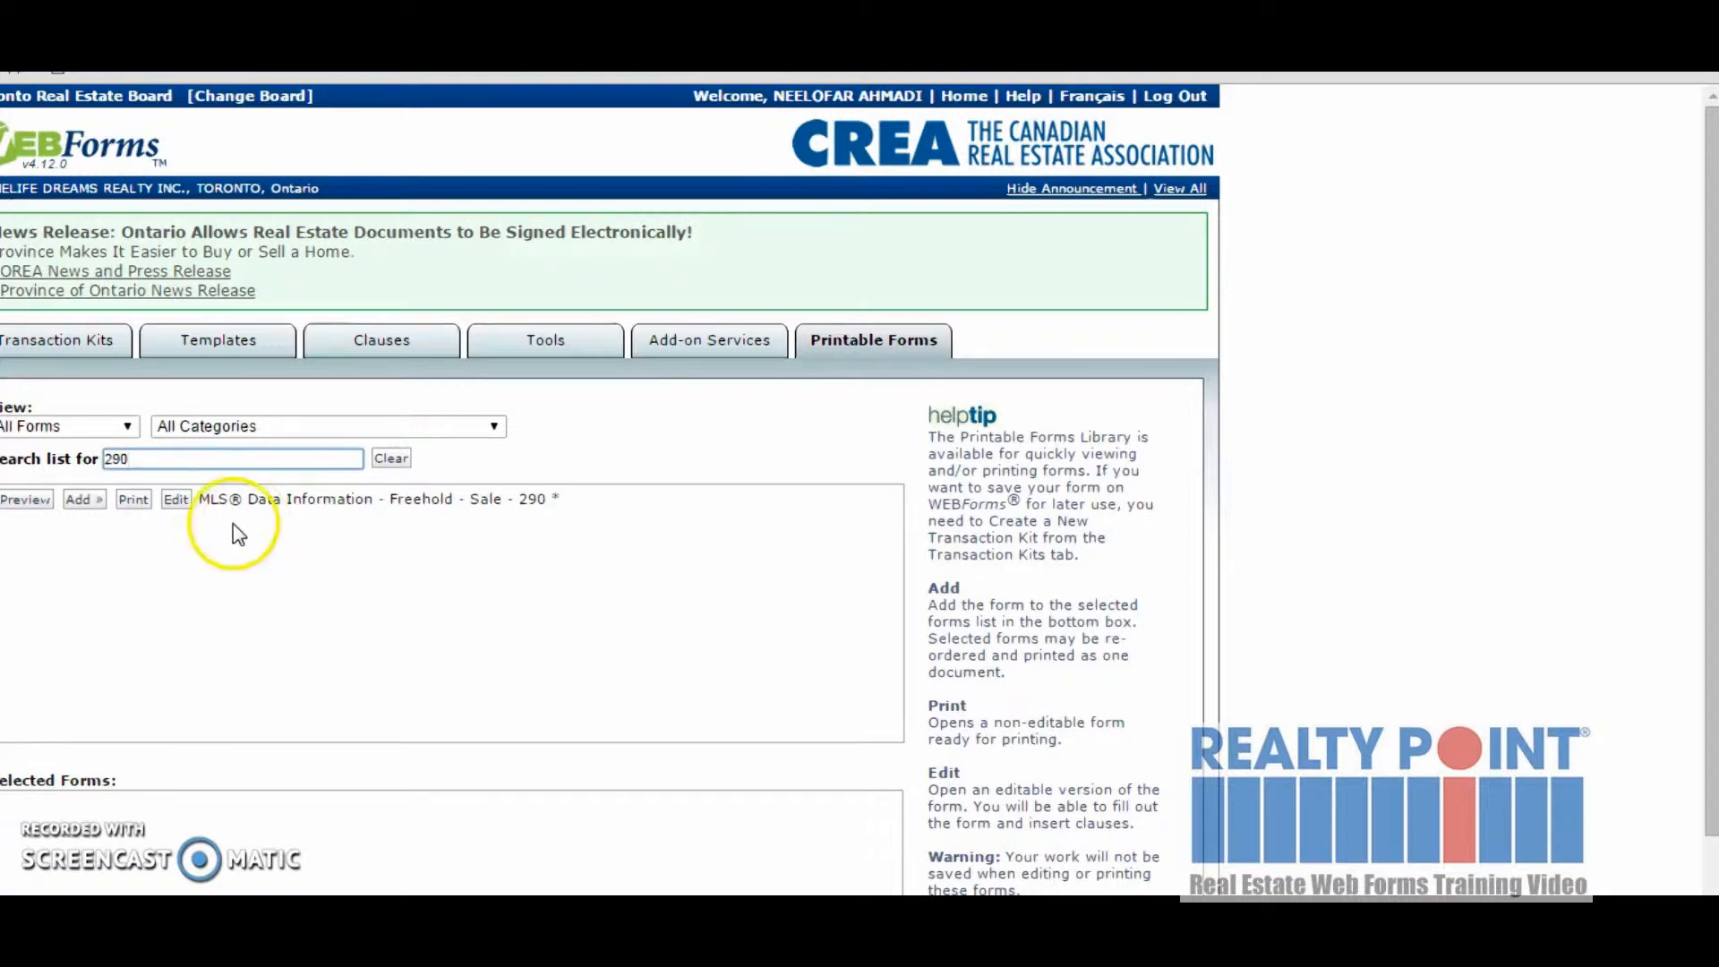
{"action": "left_click", "coordinate": [174, 499]}
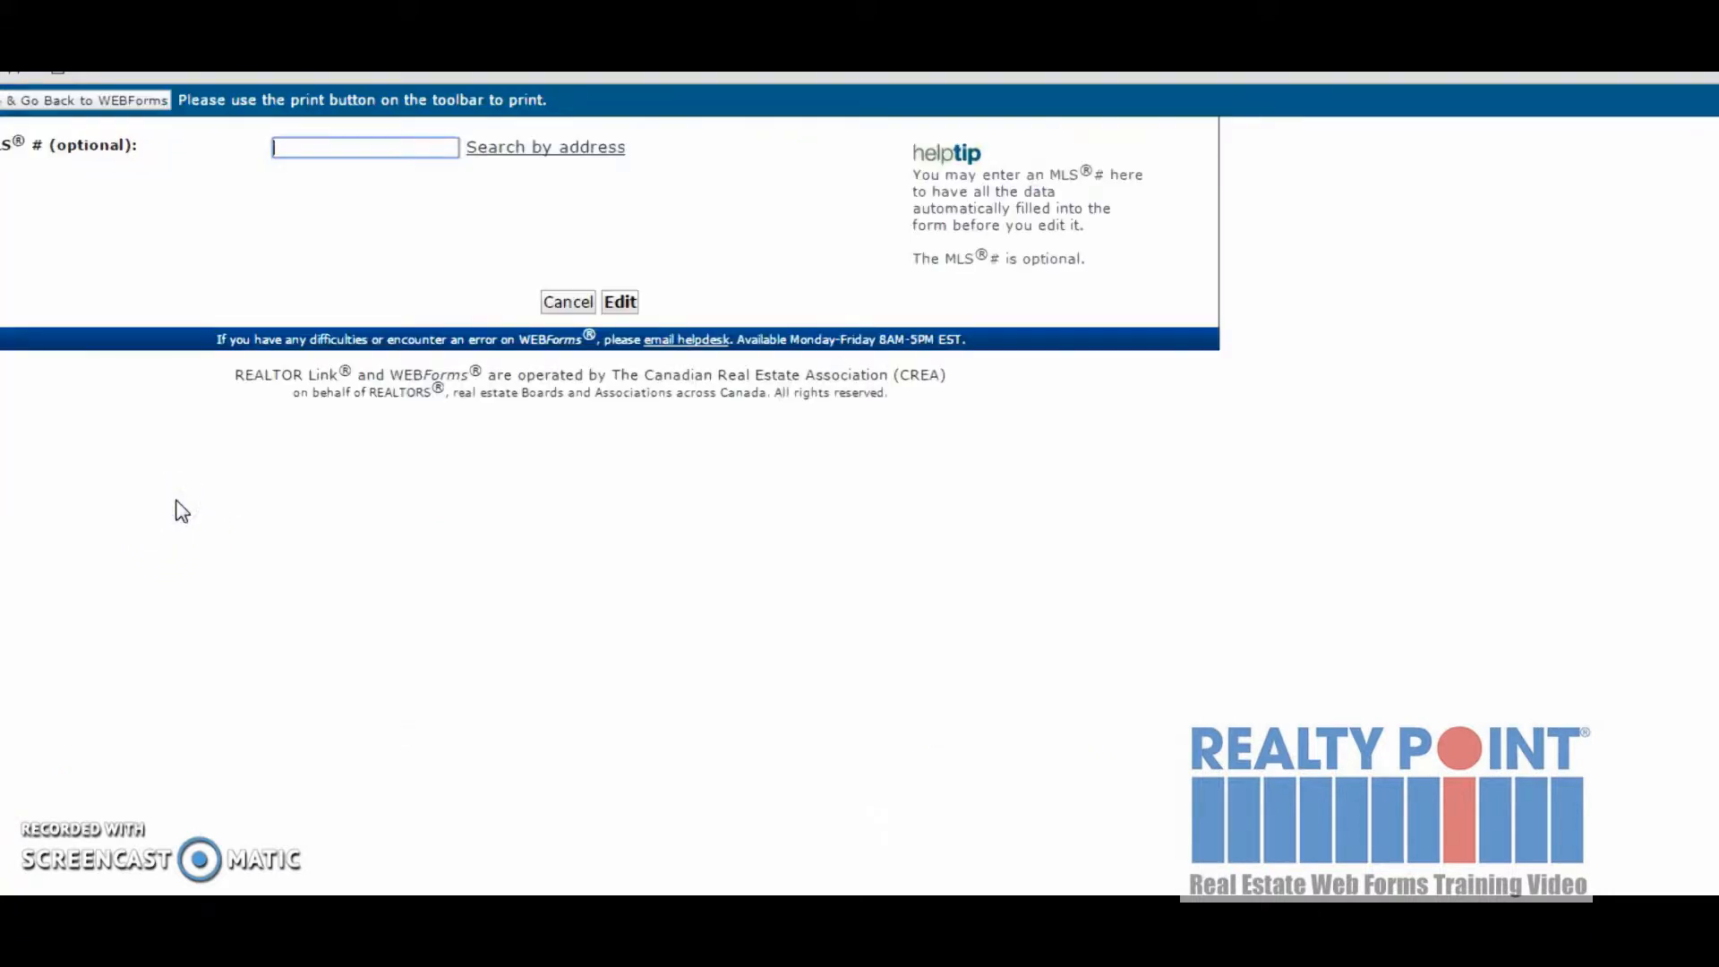
Open the editable form without entering the optional MLS number.
{"action": "left_click", "coordinate": [303, 496]}
{"action": "left_click", "coordinate": [617, 322]}
{"action": "left_click", "coordinate": [620, 303]}
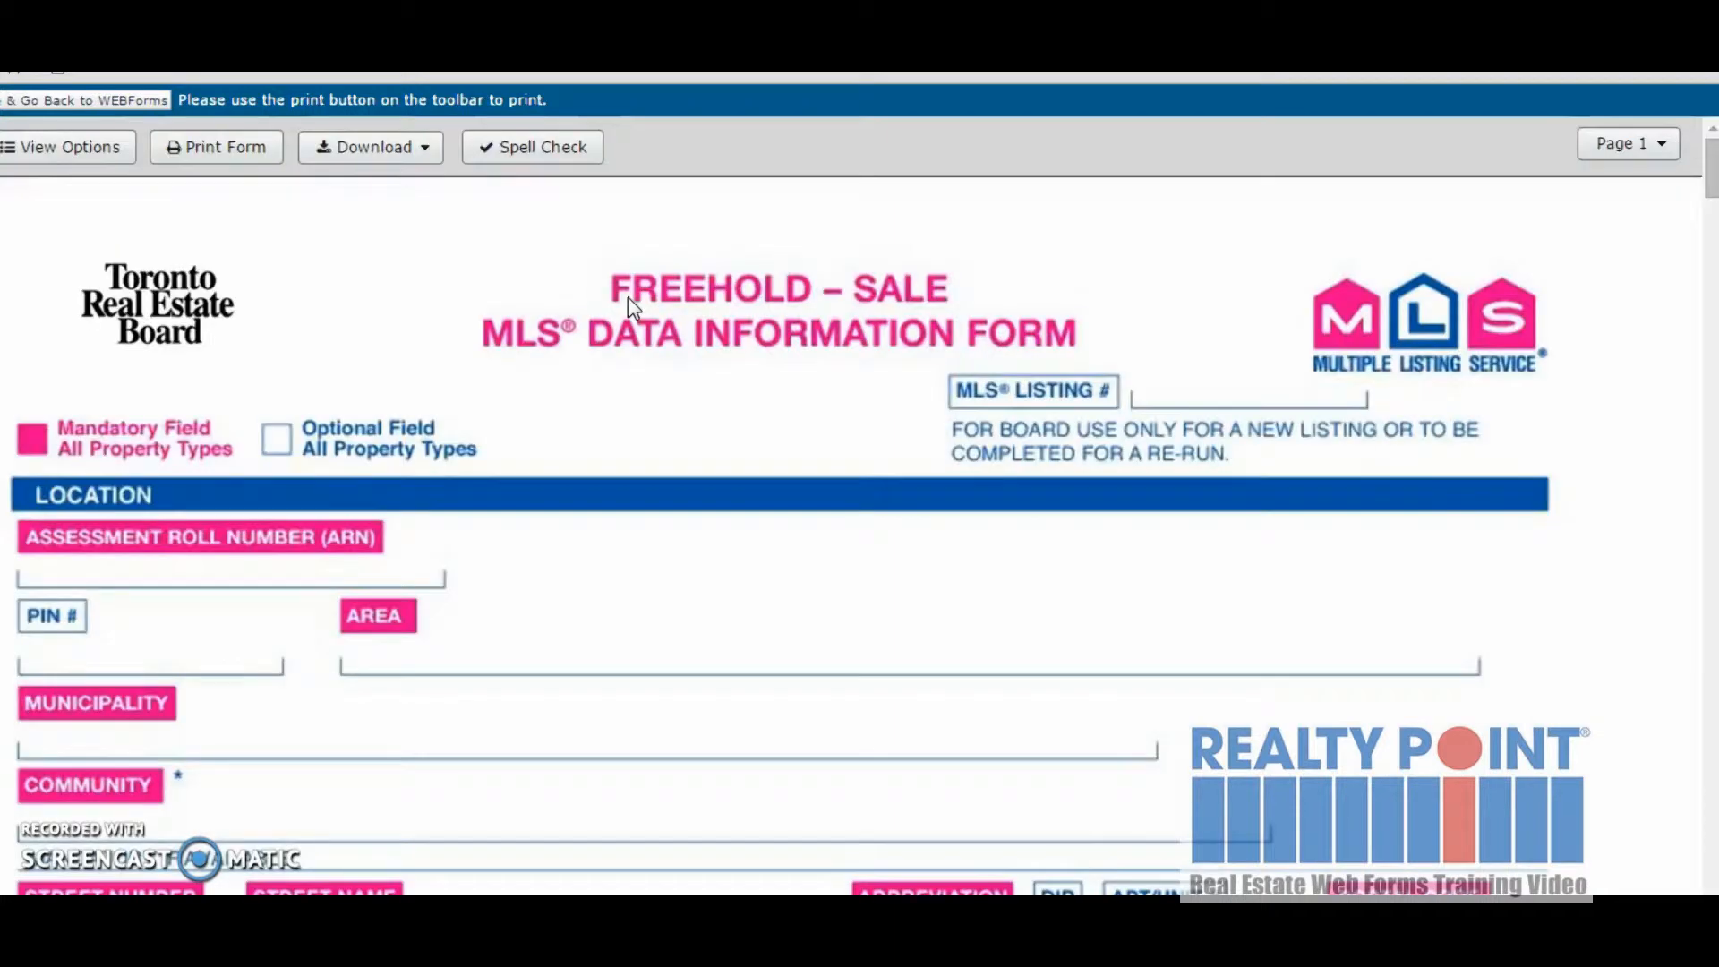
Download the Freehold – Sale MLS data form as an Editable Form and switch to the PDF reader.
{"action": "left_click", "coordinate": [561, 560]}
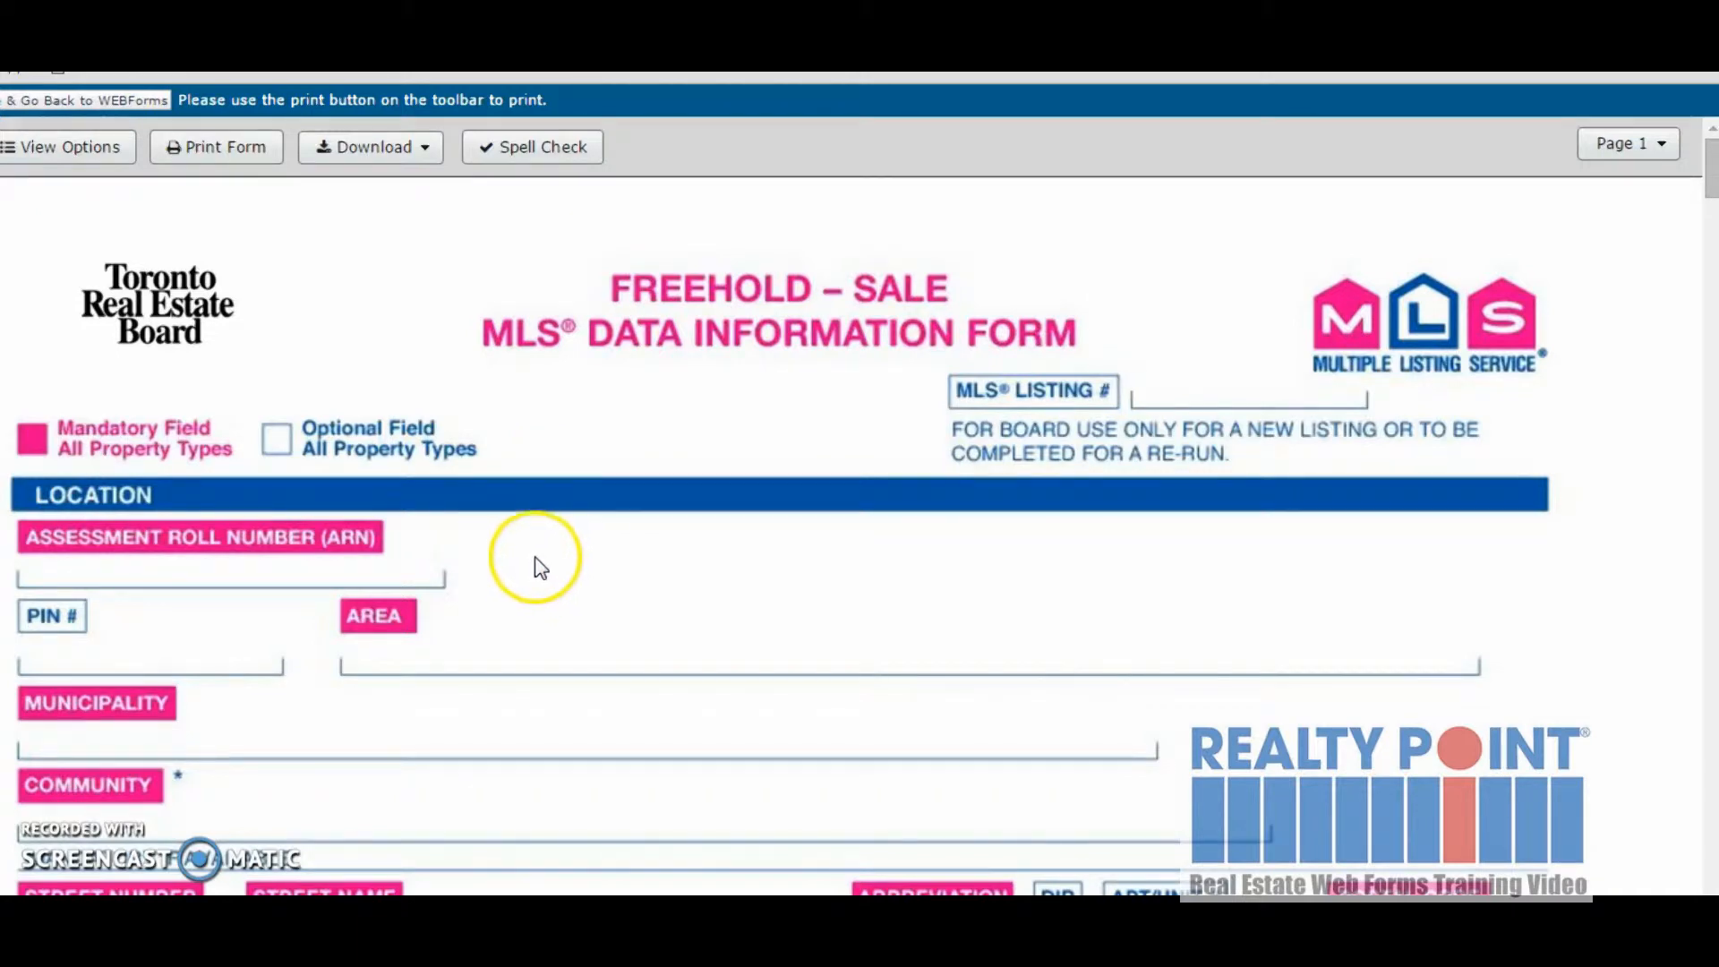
{"action": "scroll", "coordinate": [219, 533], "scroll_direction": "down", "scroll_amount": 2}
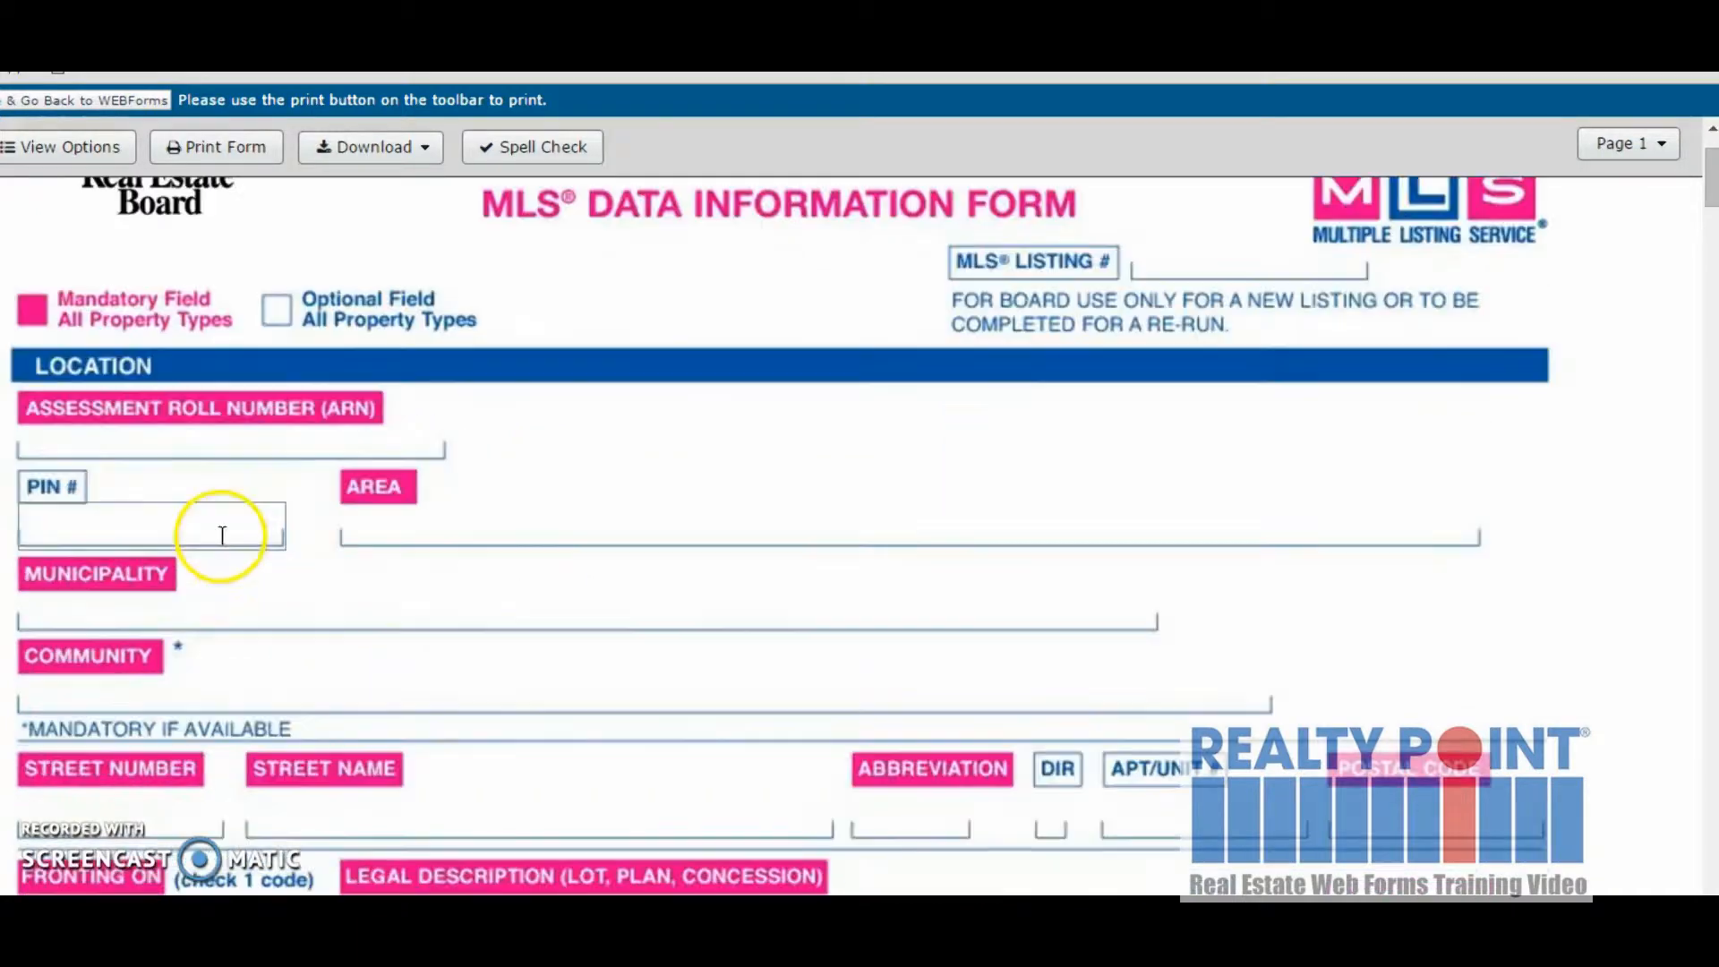
{"action": "left_click", "coordinate": [156, 450]}
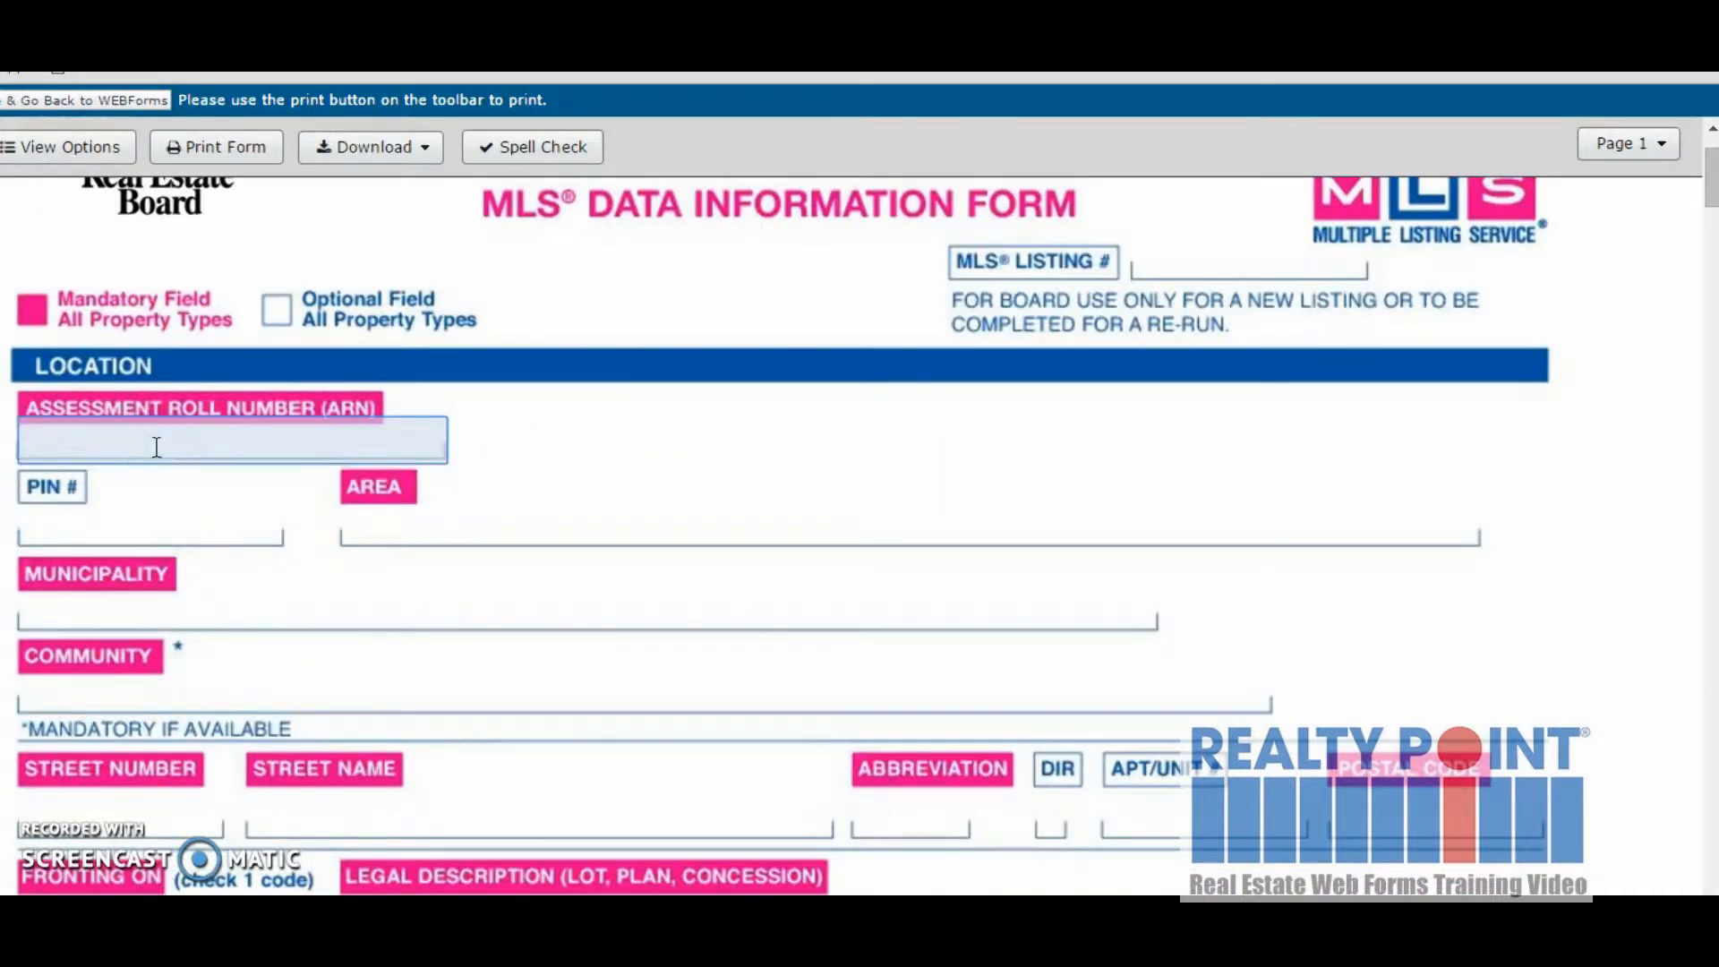
{"action": "left_click", "coordinate": [423, 148]}
{"action": "left_click", "coordinate": [385, 221]}
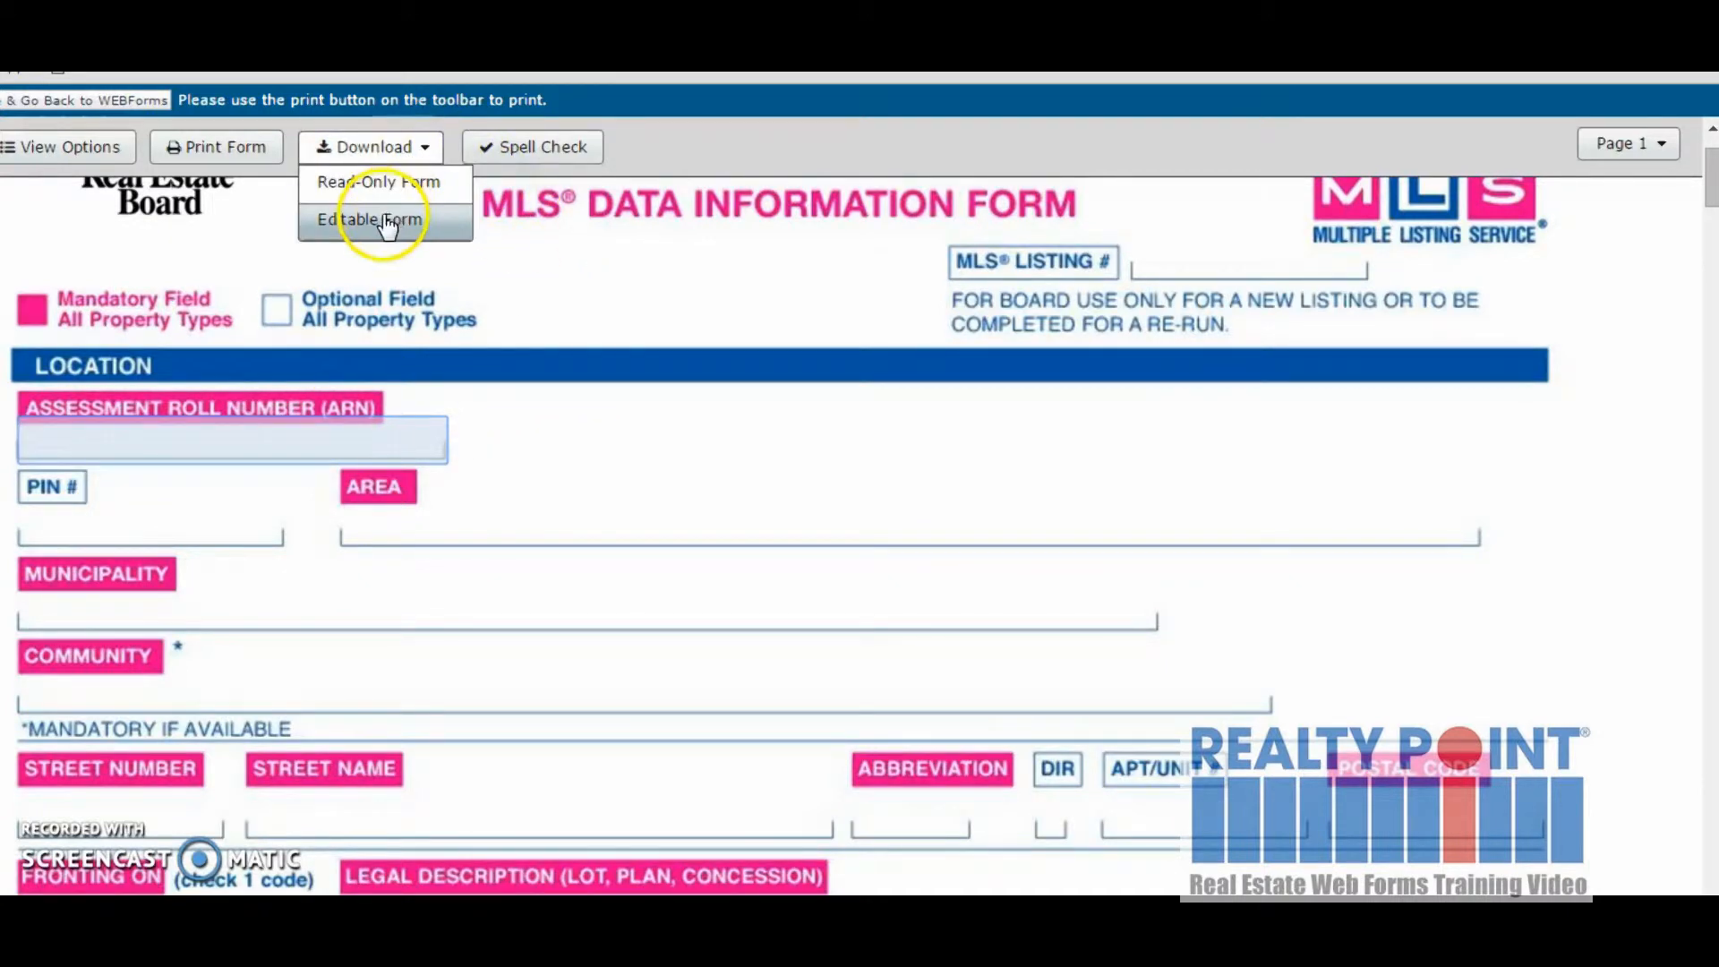
{"action": "left_click", "coordinate": [942, 483]}
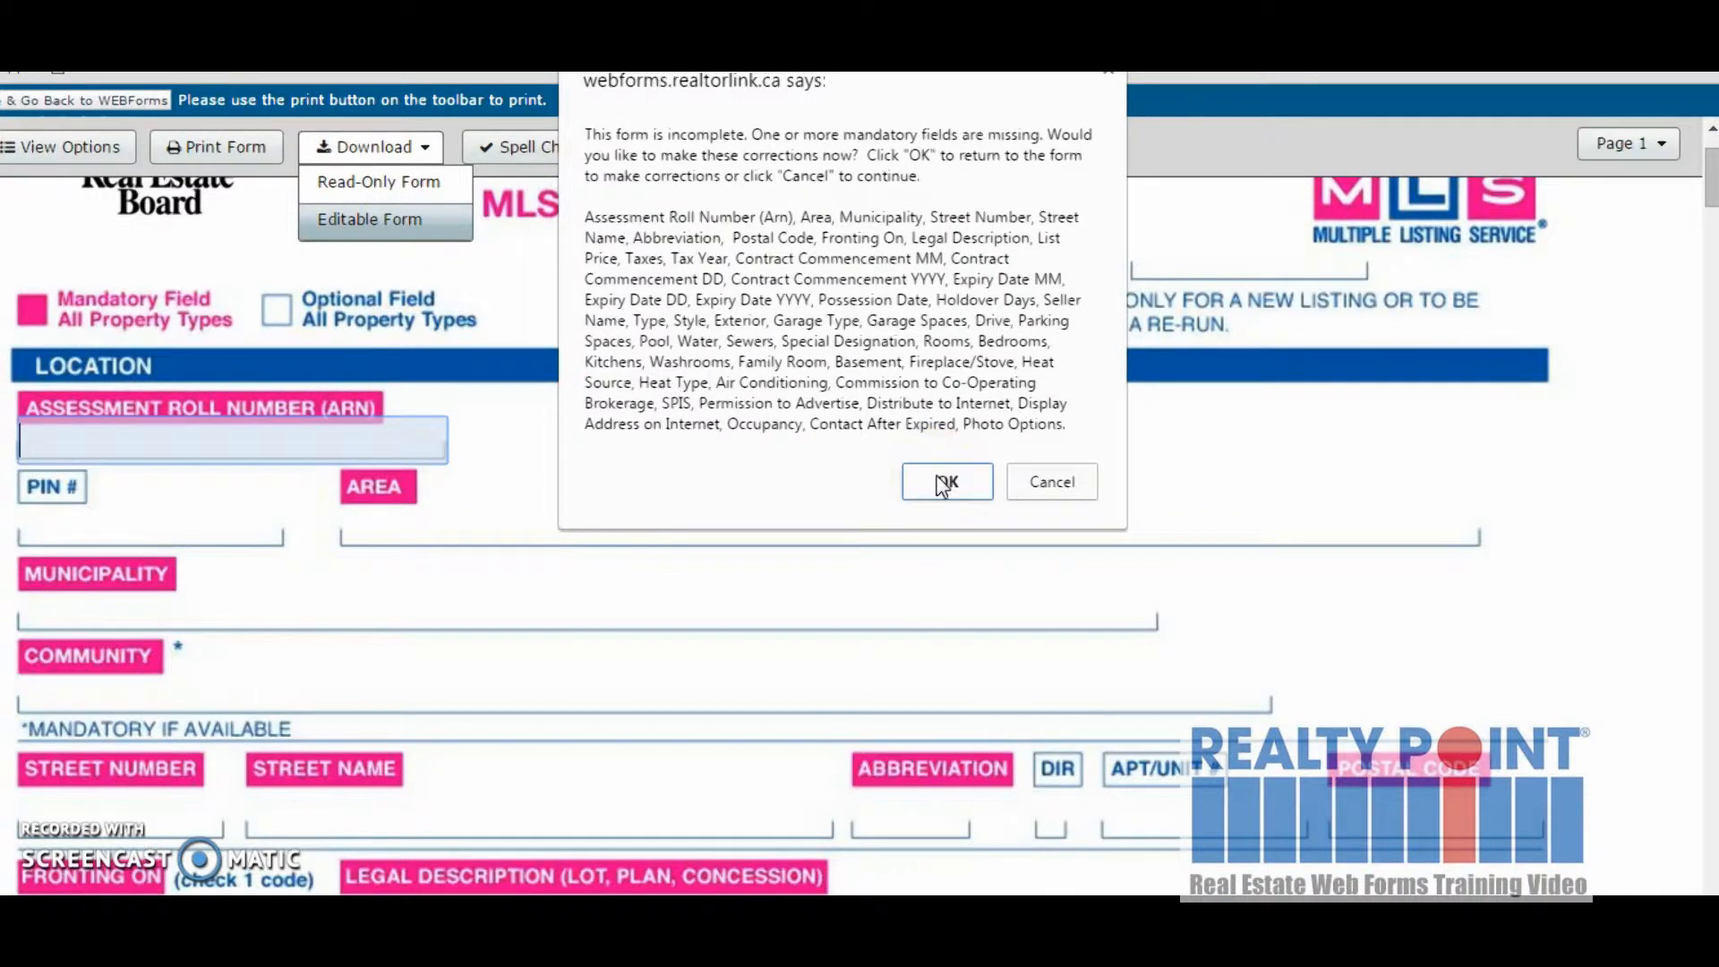
{"action": "left_click", "coordinate": [942, 484]}
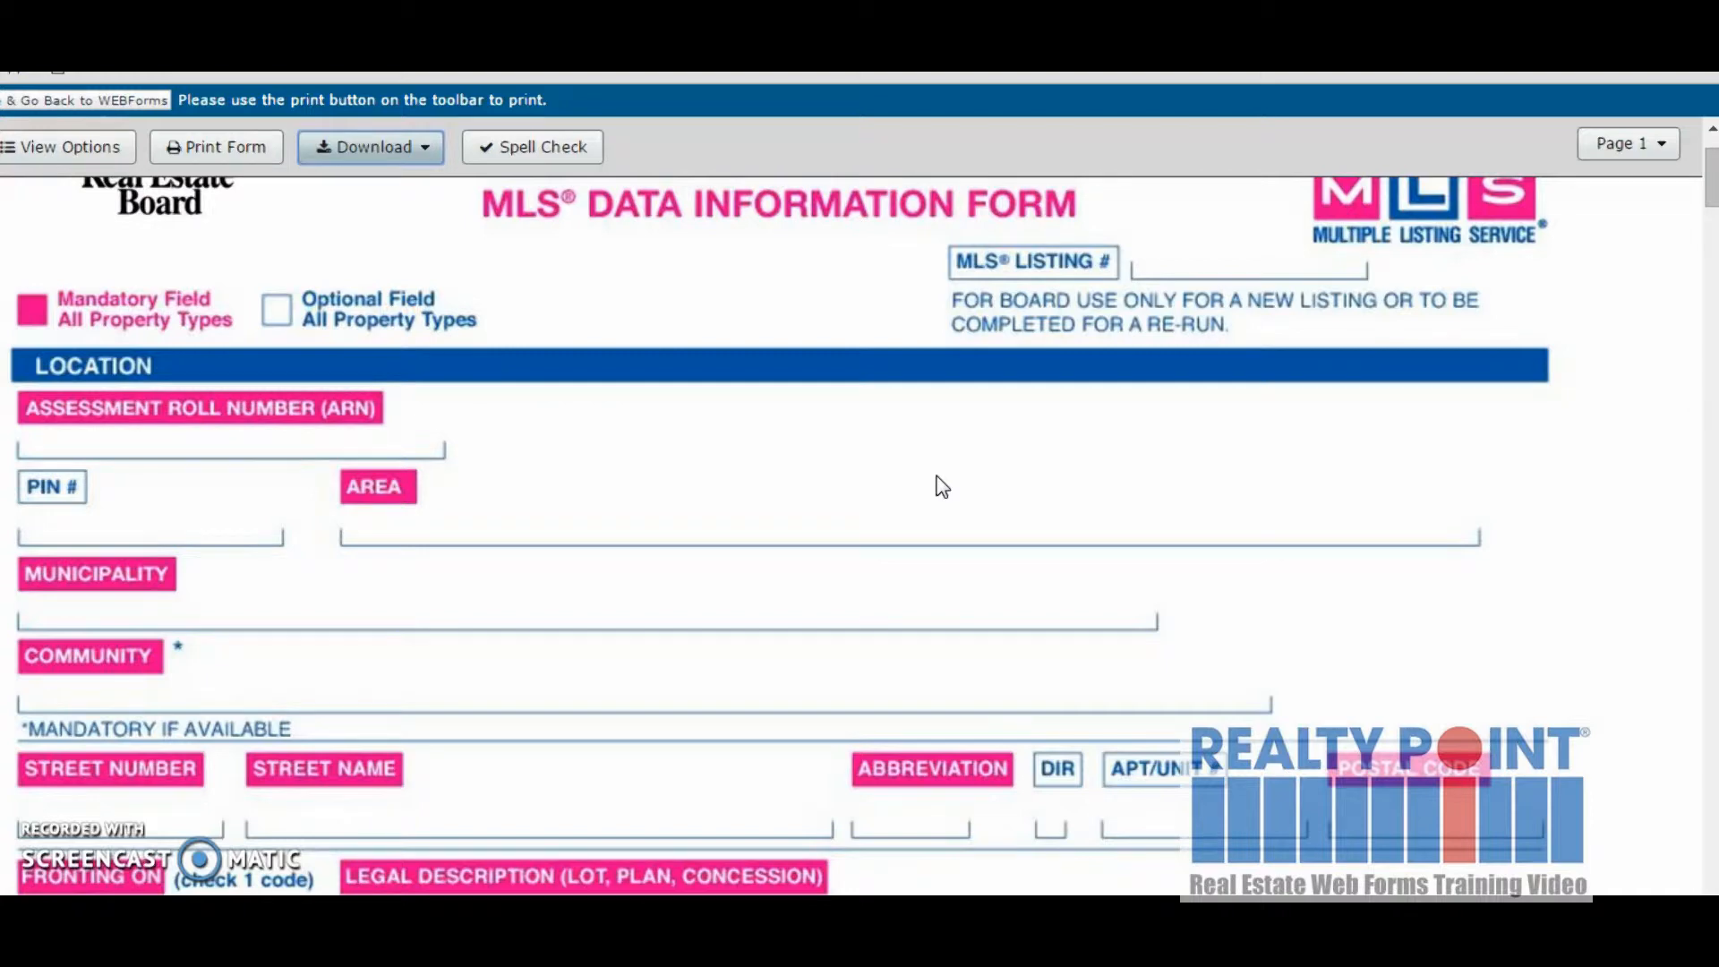
{"action": "left_click", "coordinate": [143, 526]}
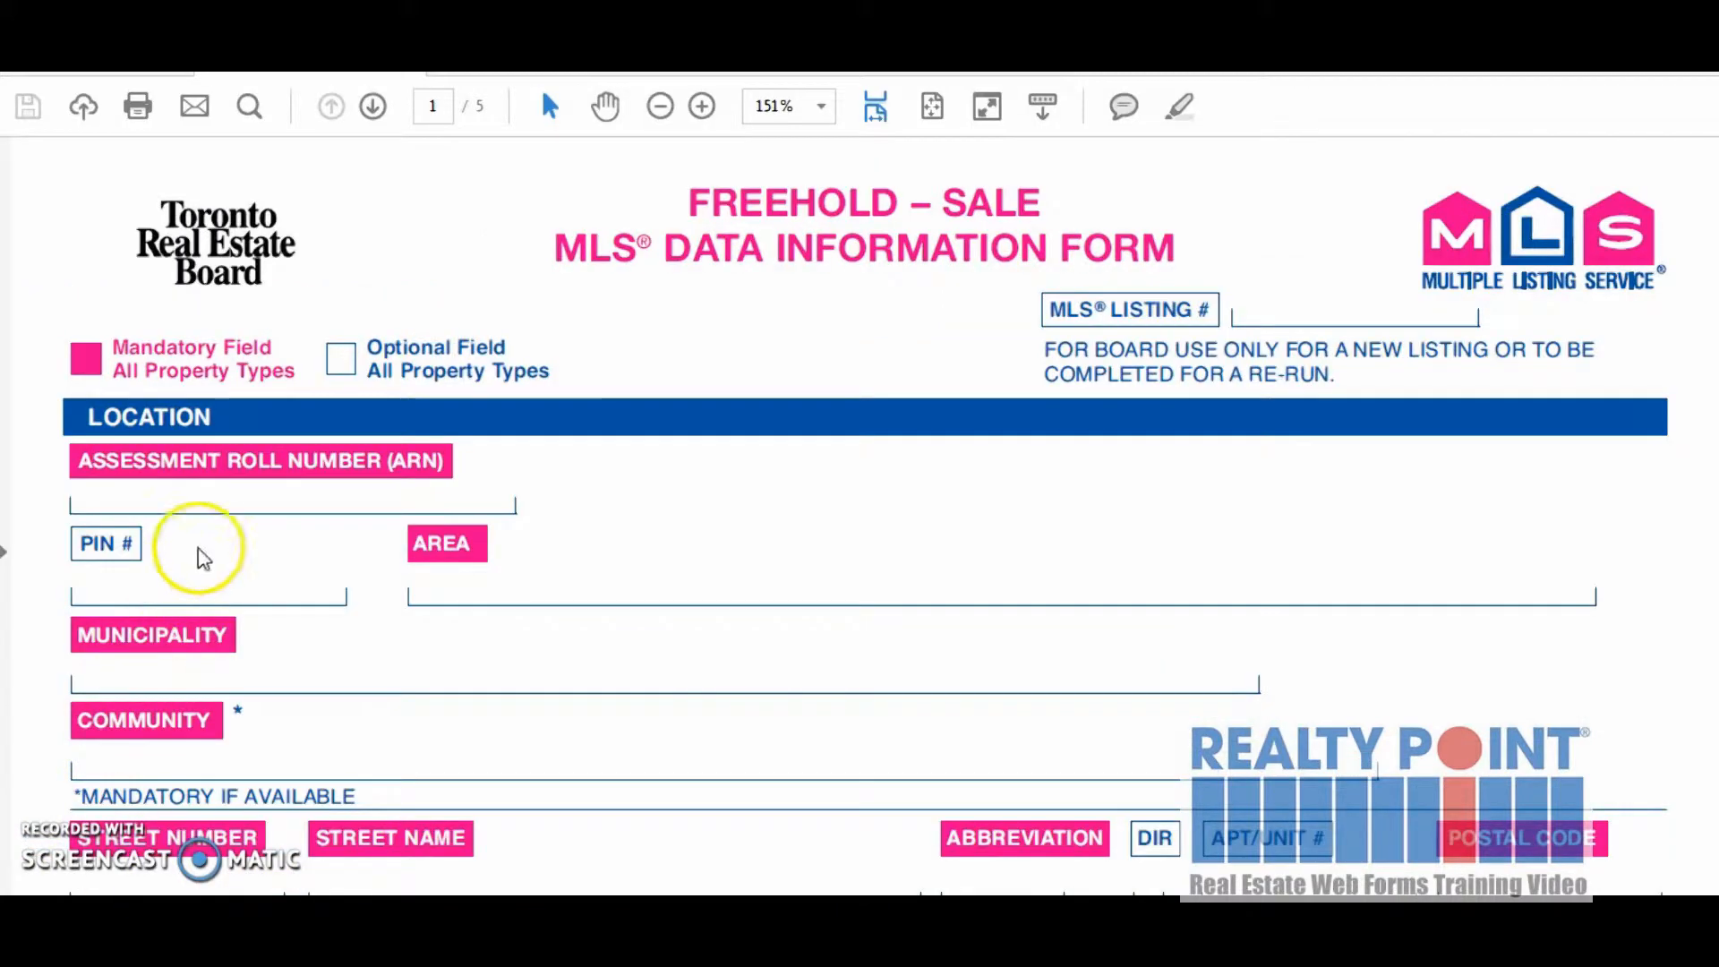
Switch to the fillable copy of the PDF form and enter York as the Area in the Location section.
{"action": "left_click", "coordinate": [196, 493]}
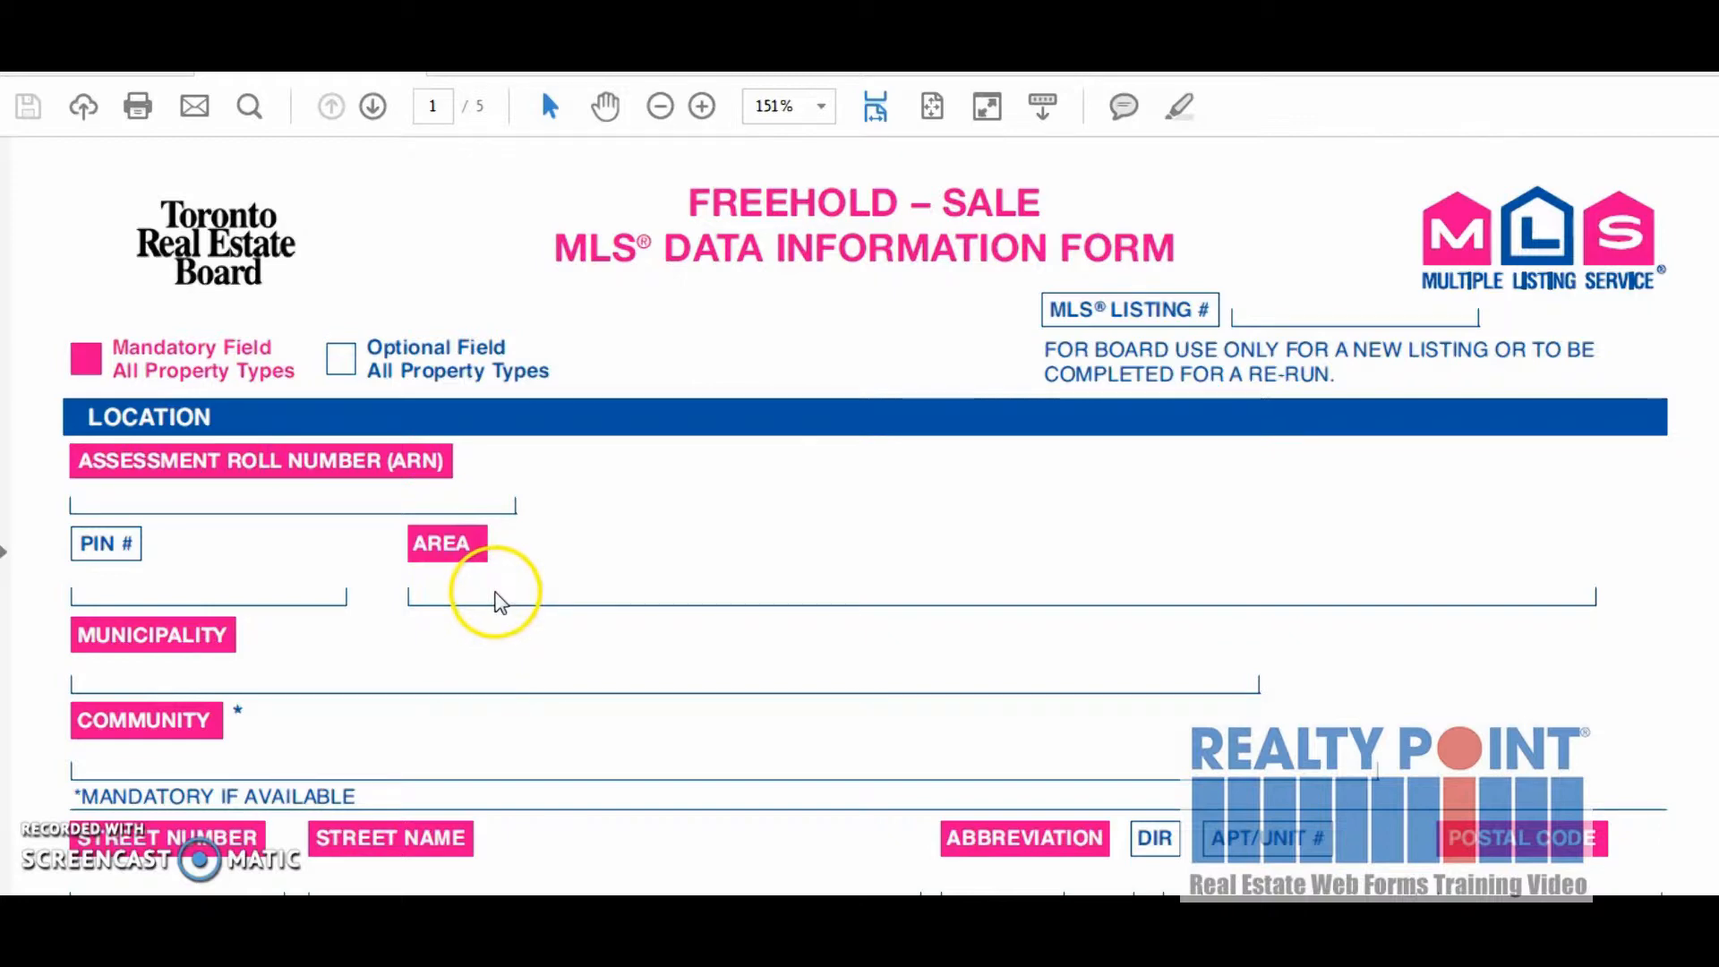
{"action": "left_click", "coordinate": [498, 598]}
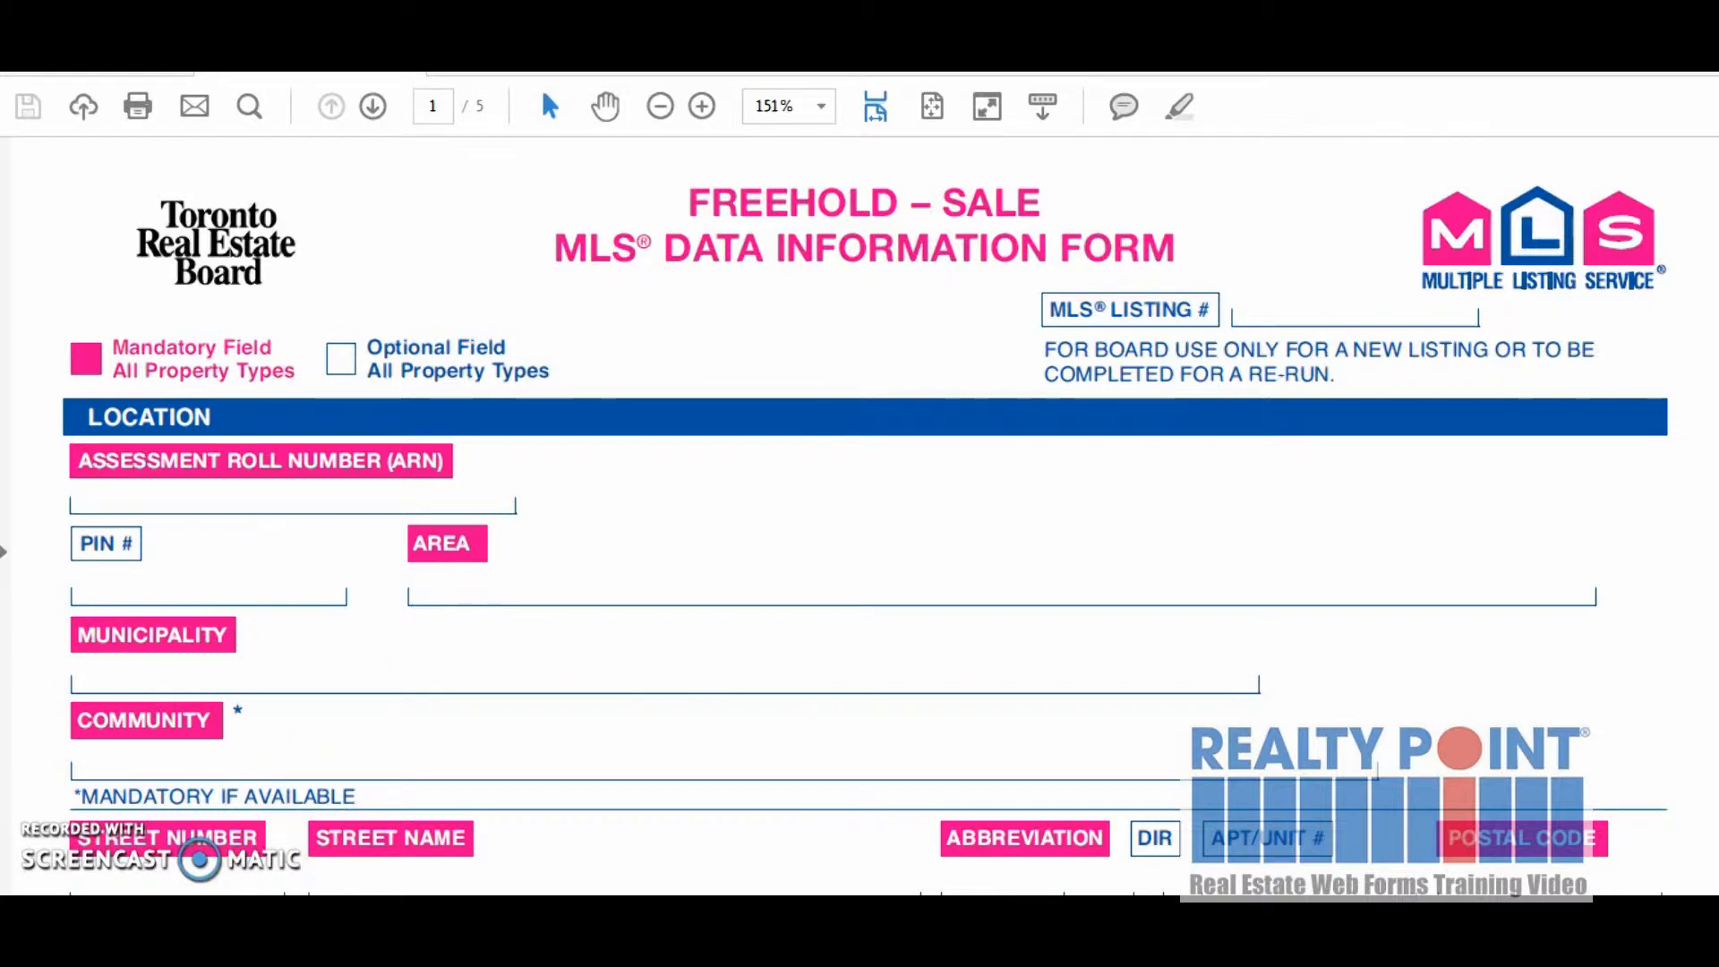
{"action": "left_click", "coordinate": [250, 482]}
{"action": "left_click", "coordinate": [552, 566]}
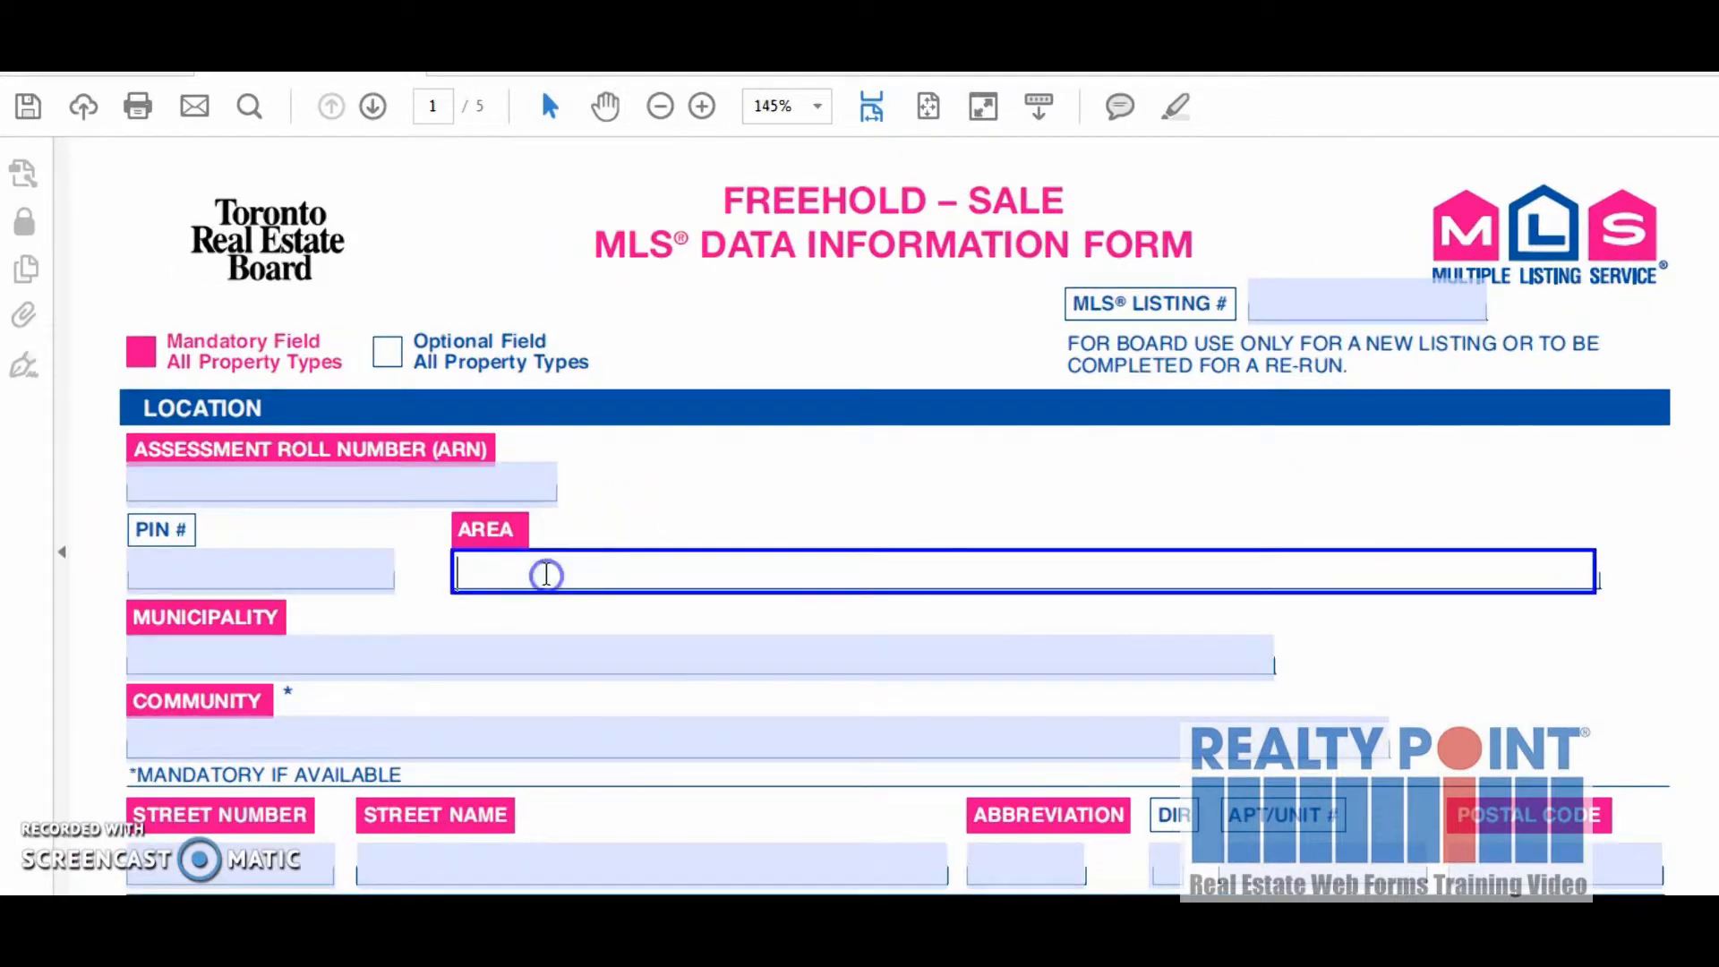
{"action": "type", "text": "York"}
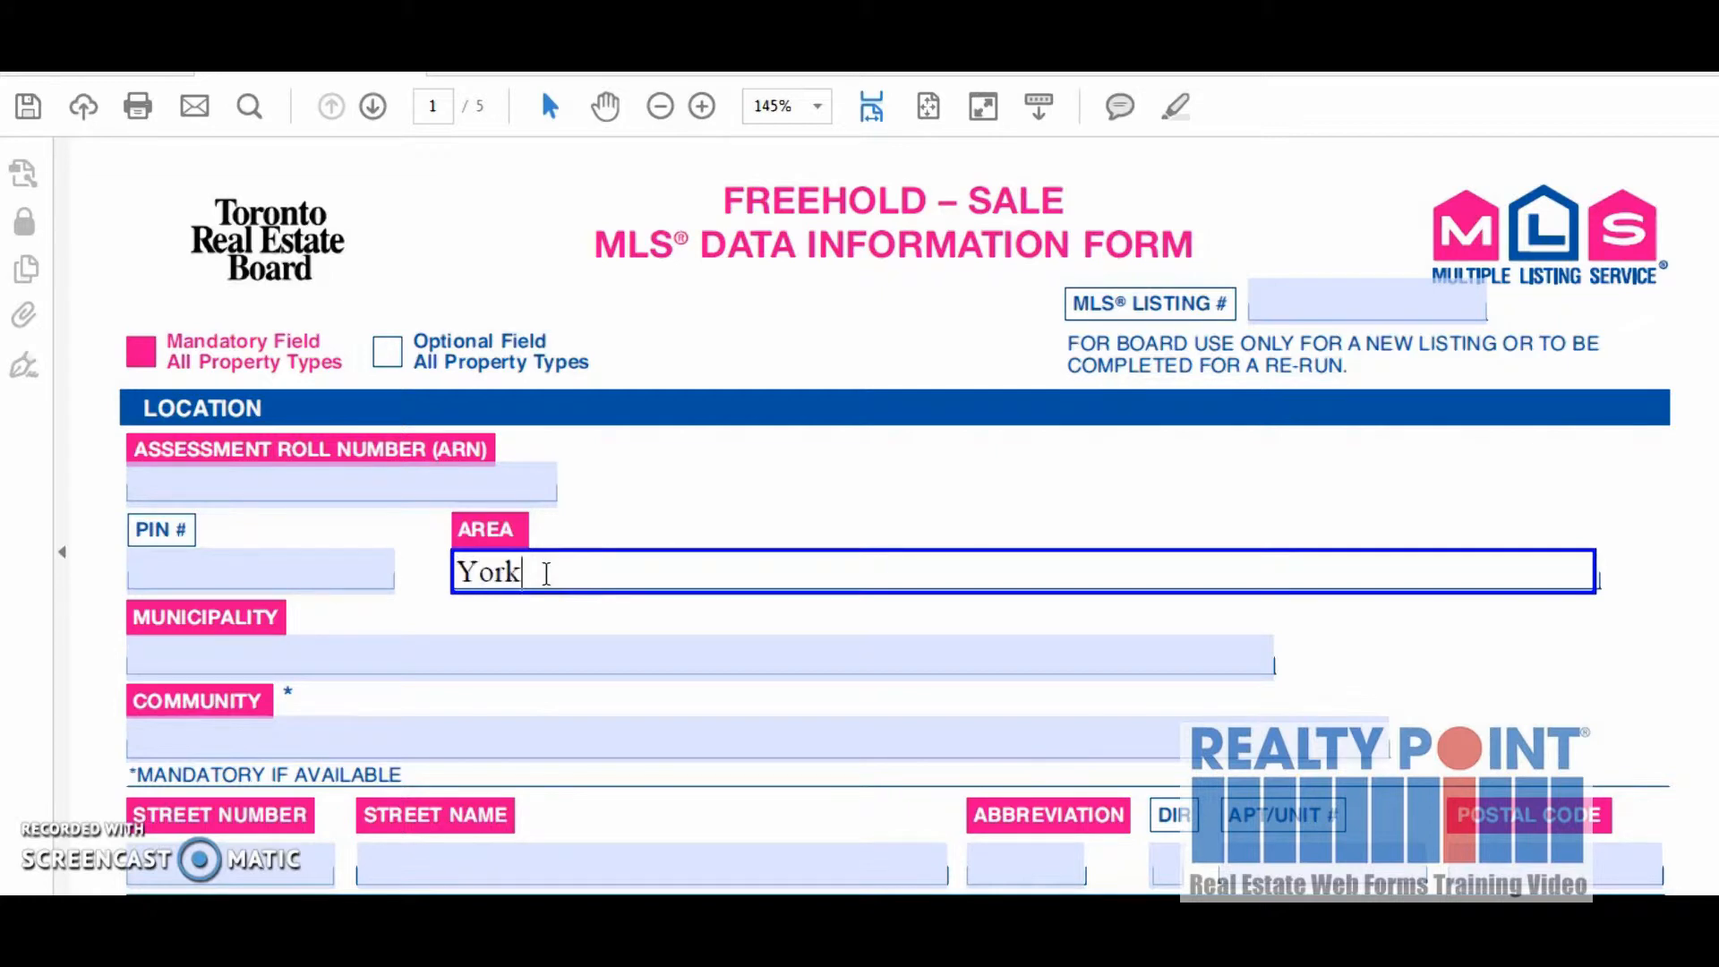
Enter Richmond Hill as the Municipality and Mill Pond as the Community.
{"action": "key", "text": "Tab"}
{"action": "type", "text": "Richmo"}
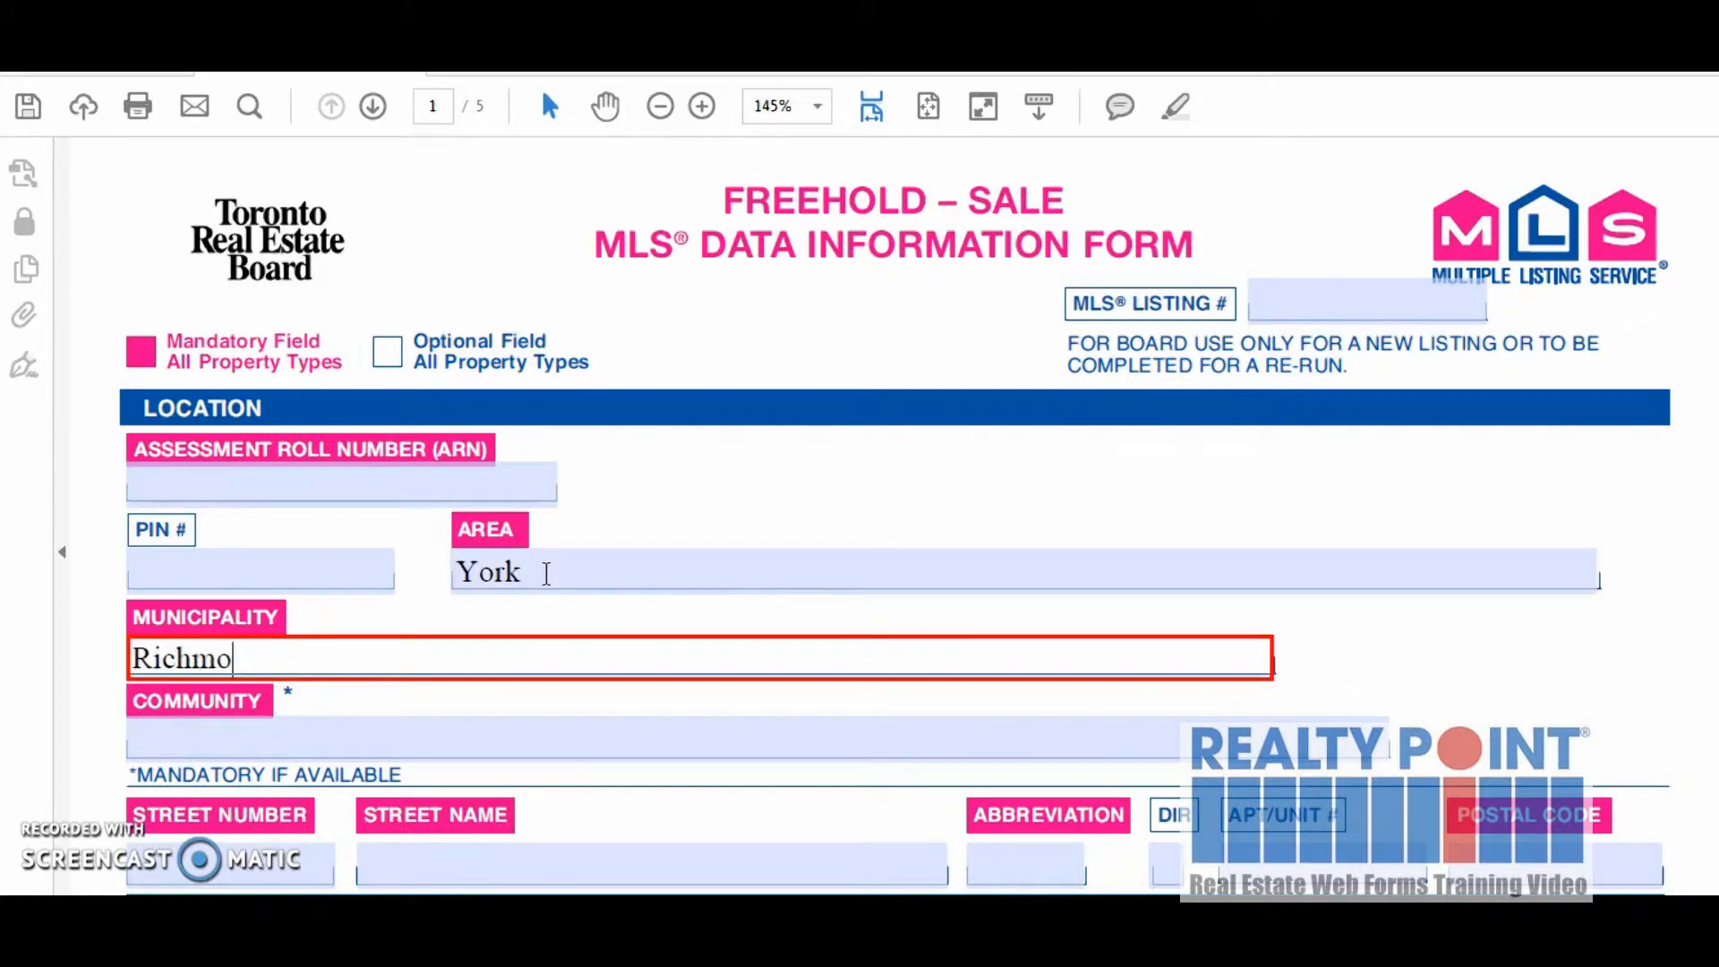
{"action": "type", "text": "nd Hill"}
{"action": "left_click", "coordinate": [341, 654]}
{"action": "left_click", "coordinate": [250, 739]}
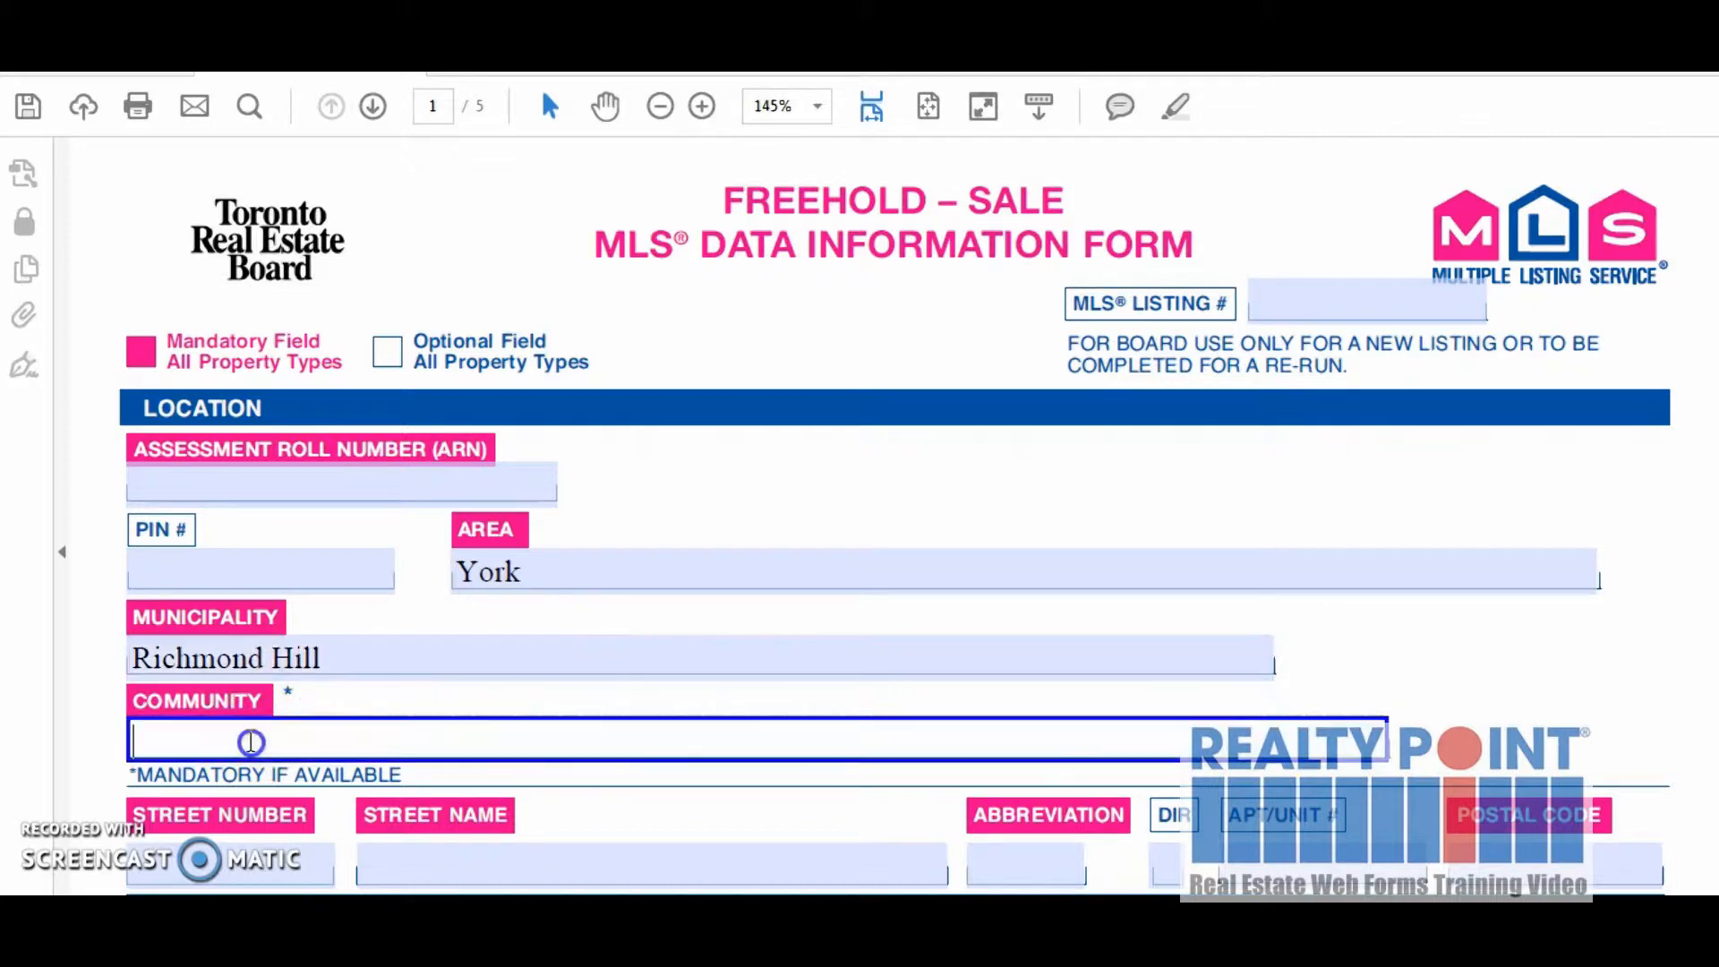
{"action": "type", "text": "Mill Pond"}
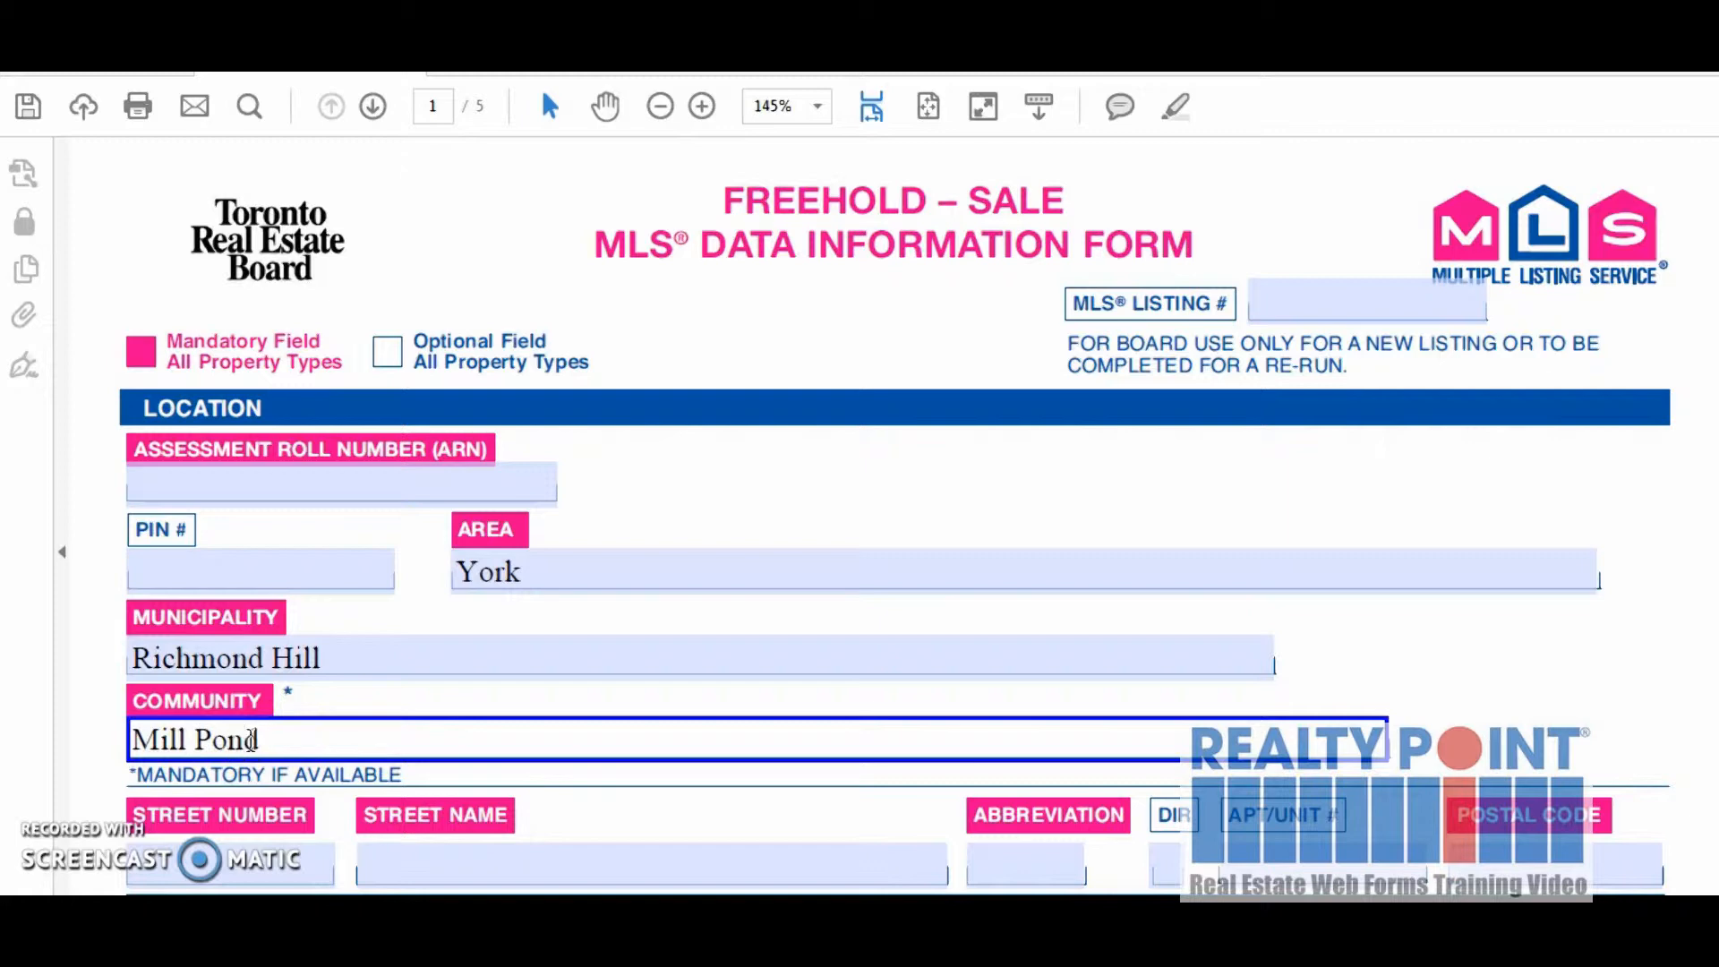
Enter Ave as the street Abbreviation, leaving Street Number, Street Name, Dir and Apt/Unit # blank.
{"action": "scroll", "coordinate": [251, 739], "scroll_direction": "down", "scroll_amount": 1}
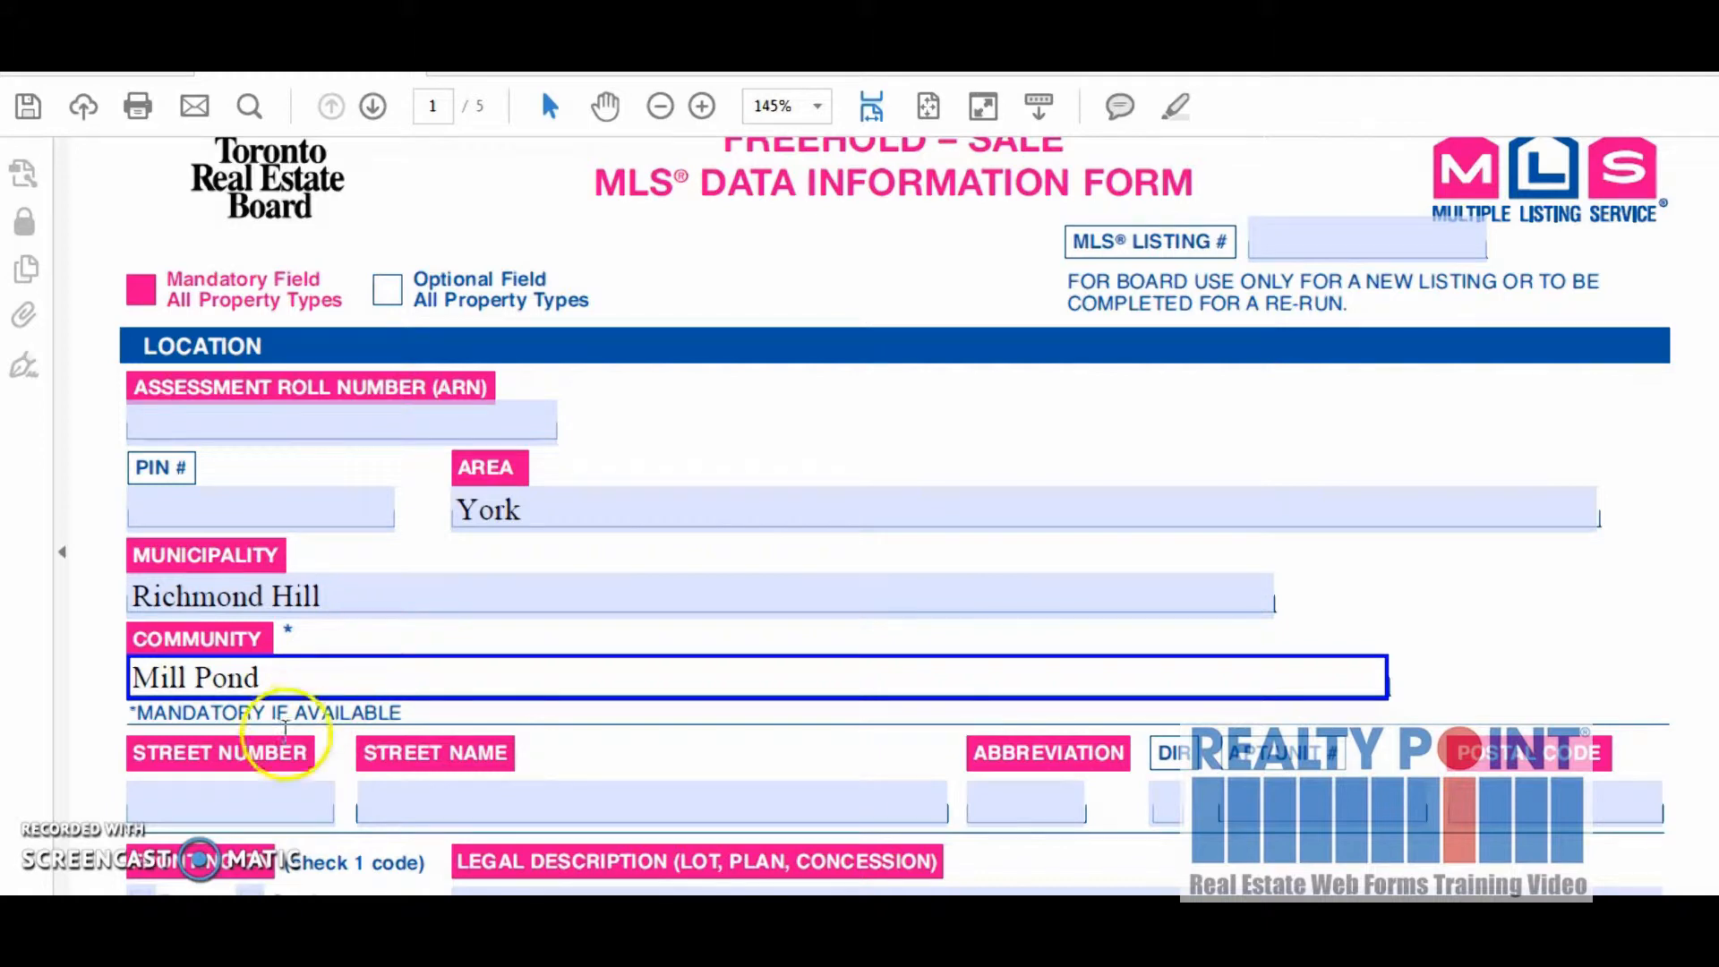
{"action": "left_click", "coordinate": [259, 804]}
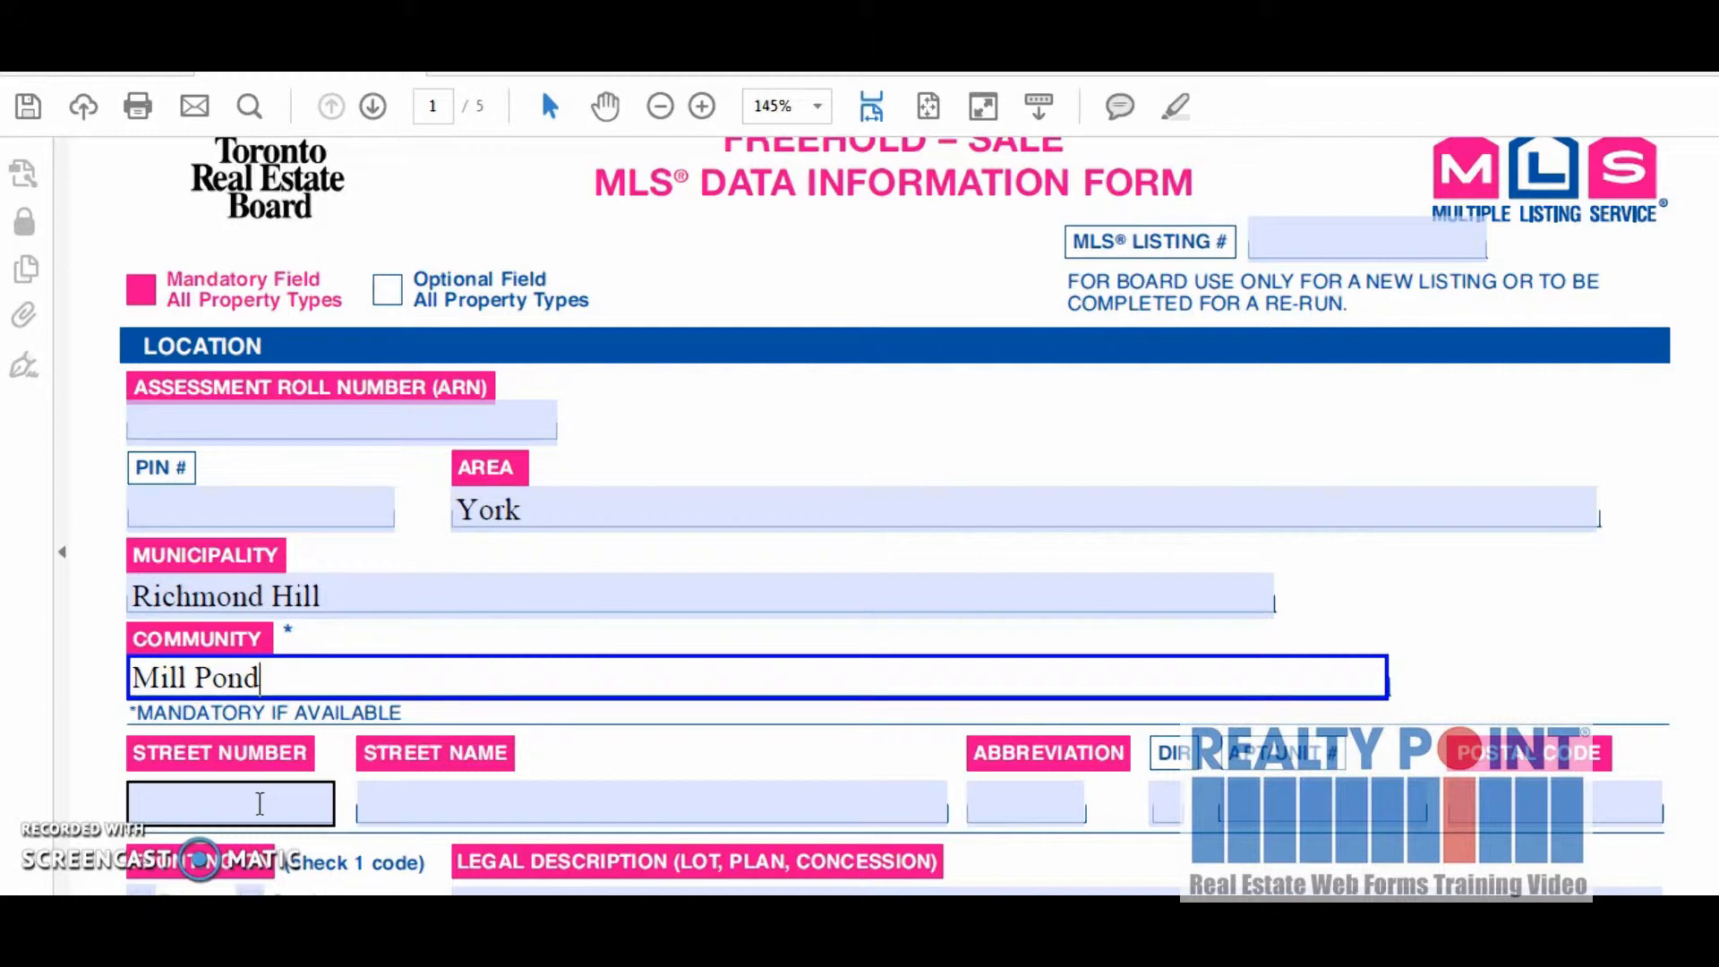
{"action": "left_click", "coordinate": [260, 803]}
{"action": "left_click", "coordinate": [522, 810]}
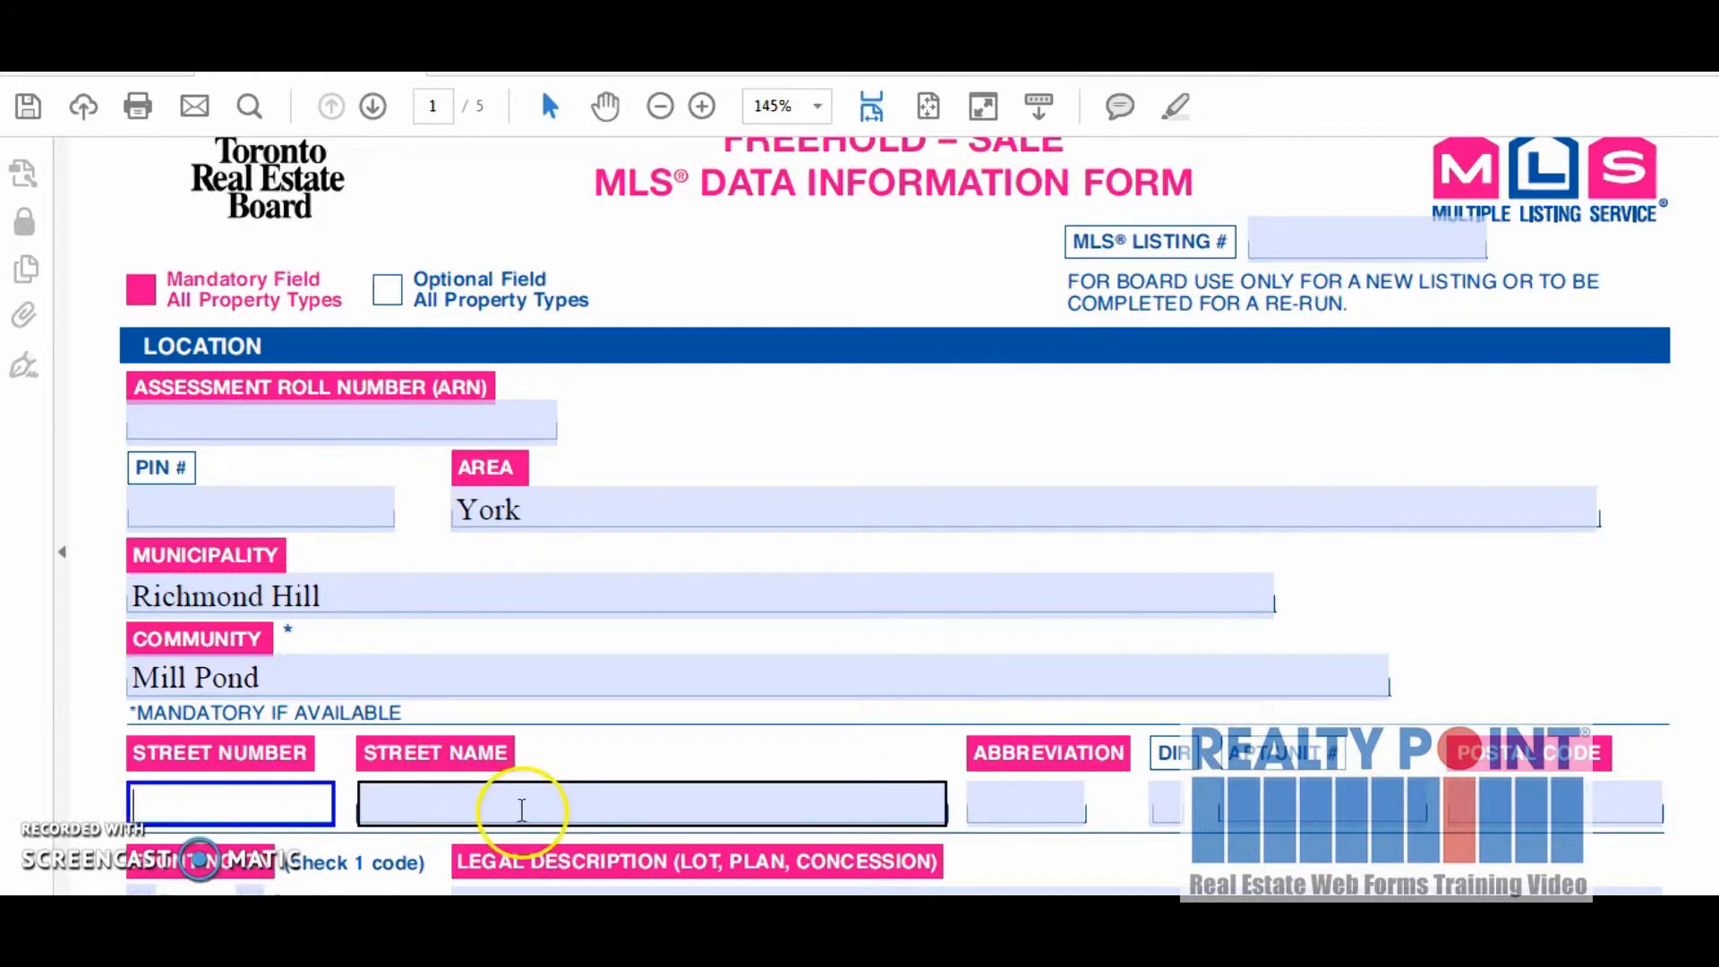
{"action": "scroll", "coordinate": [556, 767], "scroll_direction": "down", "scroll_amount": 1}
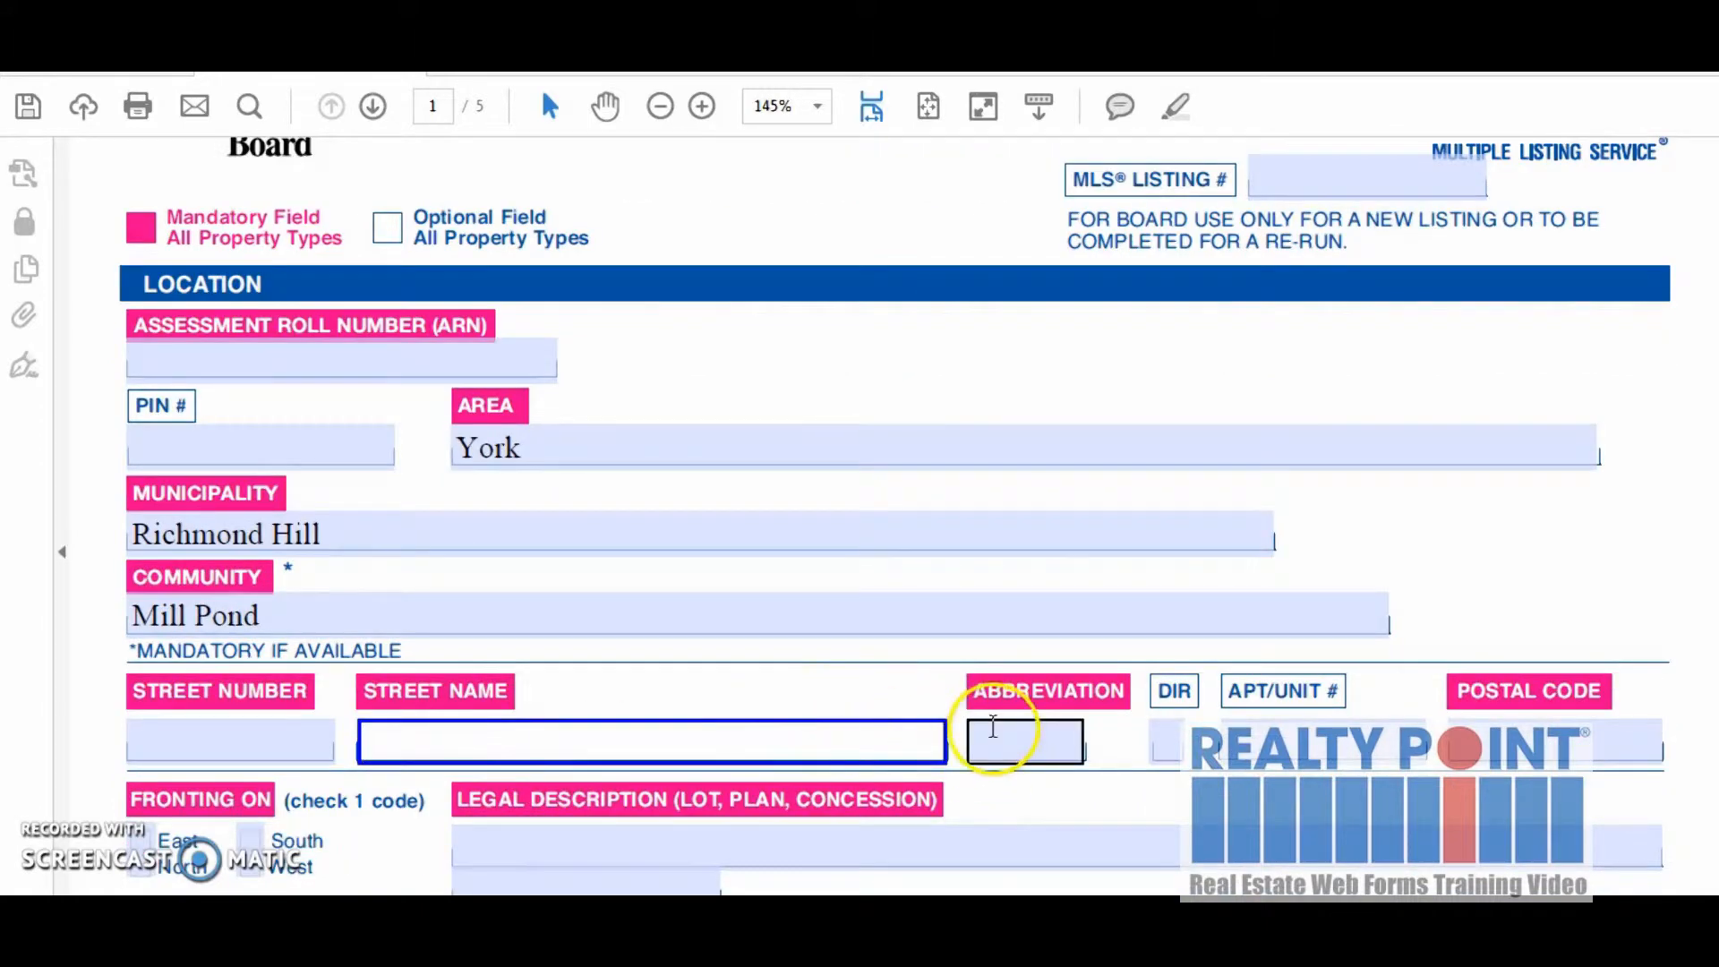
{"action": "left_click", "coordinate": [993, 726]}
{"action": "type", "text": "AVe"}
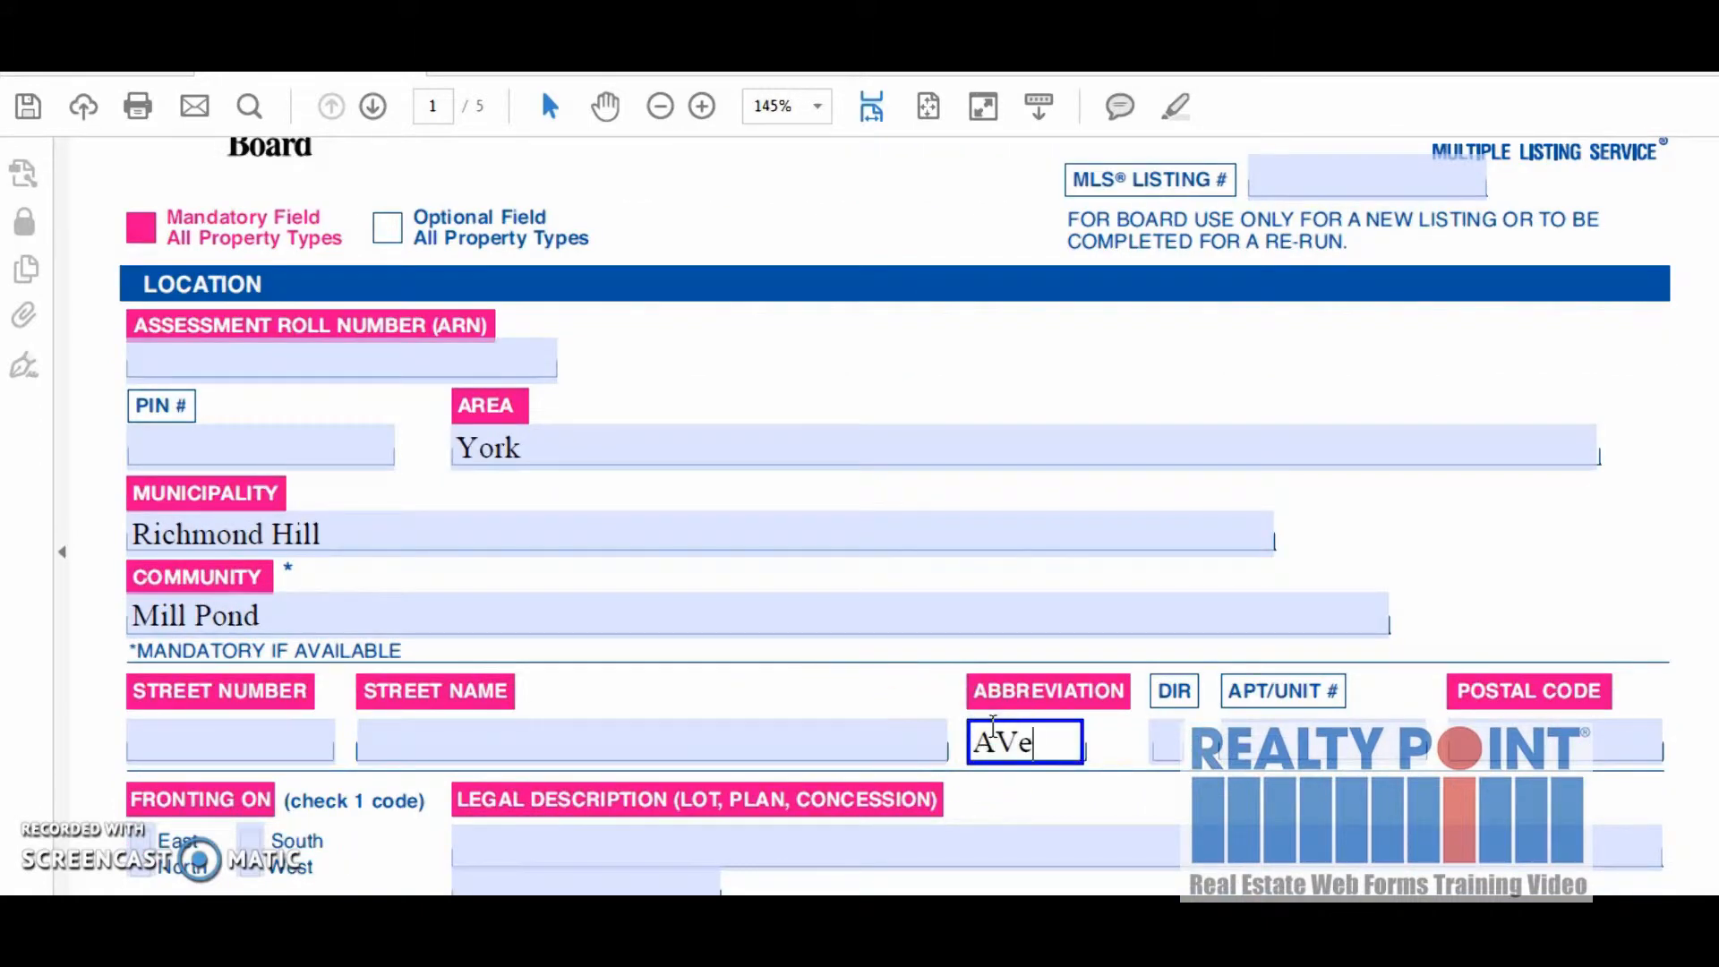
{"action": "key", "text": "BackSpace"}
{"action": "key", "text": "BackSpace"}
{"action": "type", "text": "ve"}
{"action": "key", "text": "Tab"}
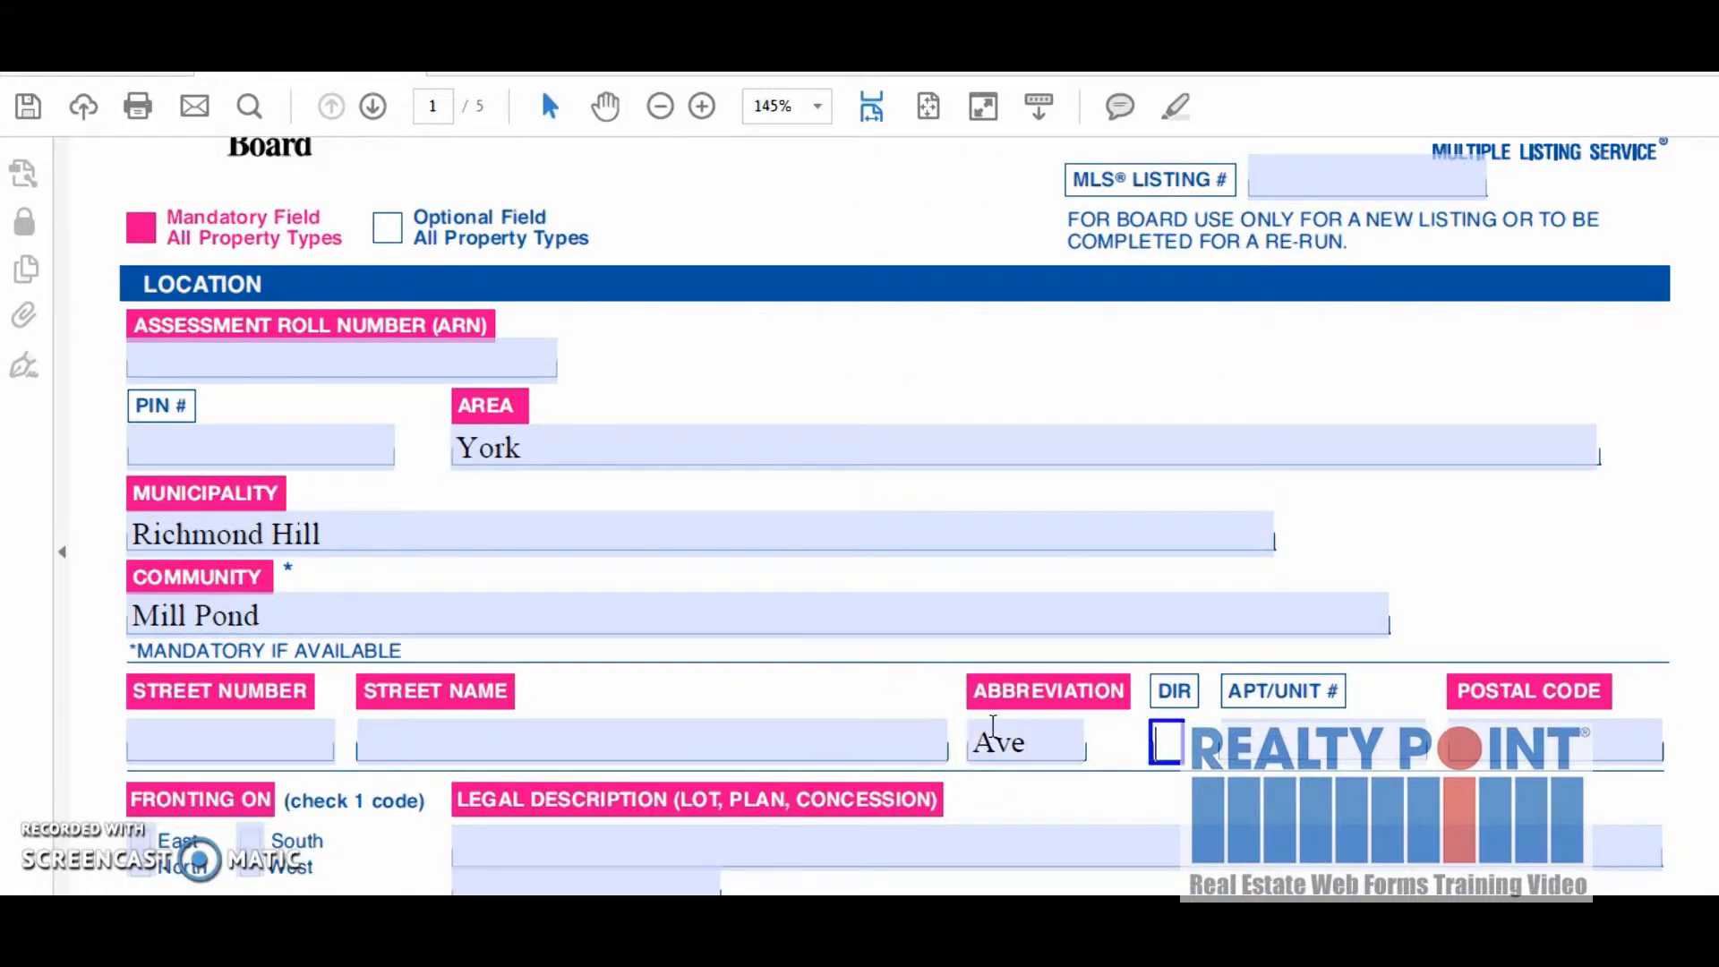
{"action": "key", "text": "Tab"}
{"action": "key", "text": "Tab"}
Choose Feet as the Lot Size Code, leaving Postal Code, Legal Description and Lot Front blank.
{"action": "scroll", "coordinate": [958, 720], "scroll_direction": "down", "scroll_amount": 1}
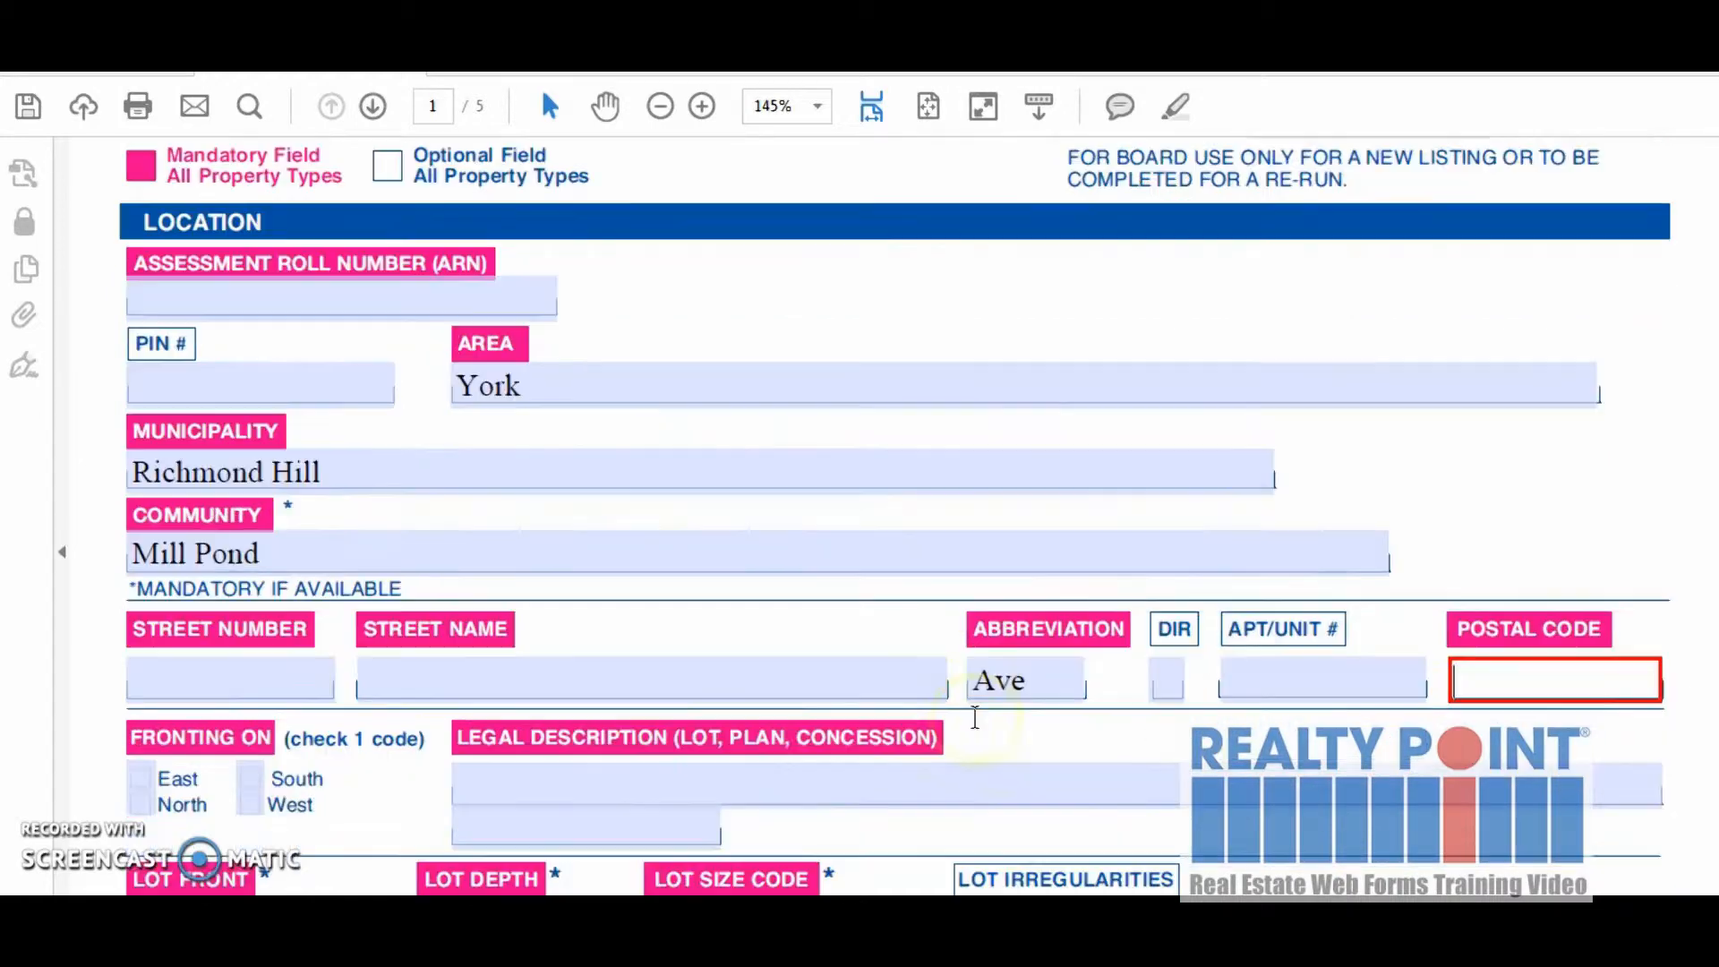
{"action": "scroll", "coordinate": [958, 714], "scroll_direction": "down", "scroll_amount": 1}
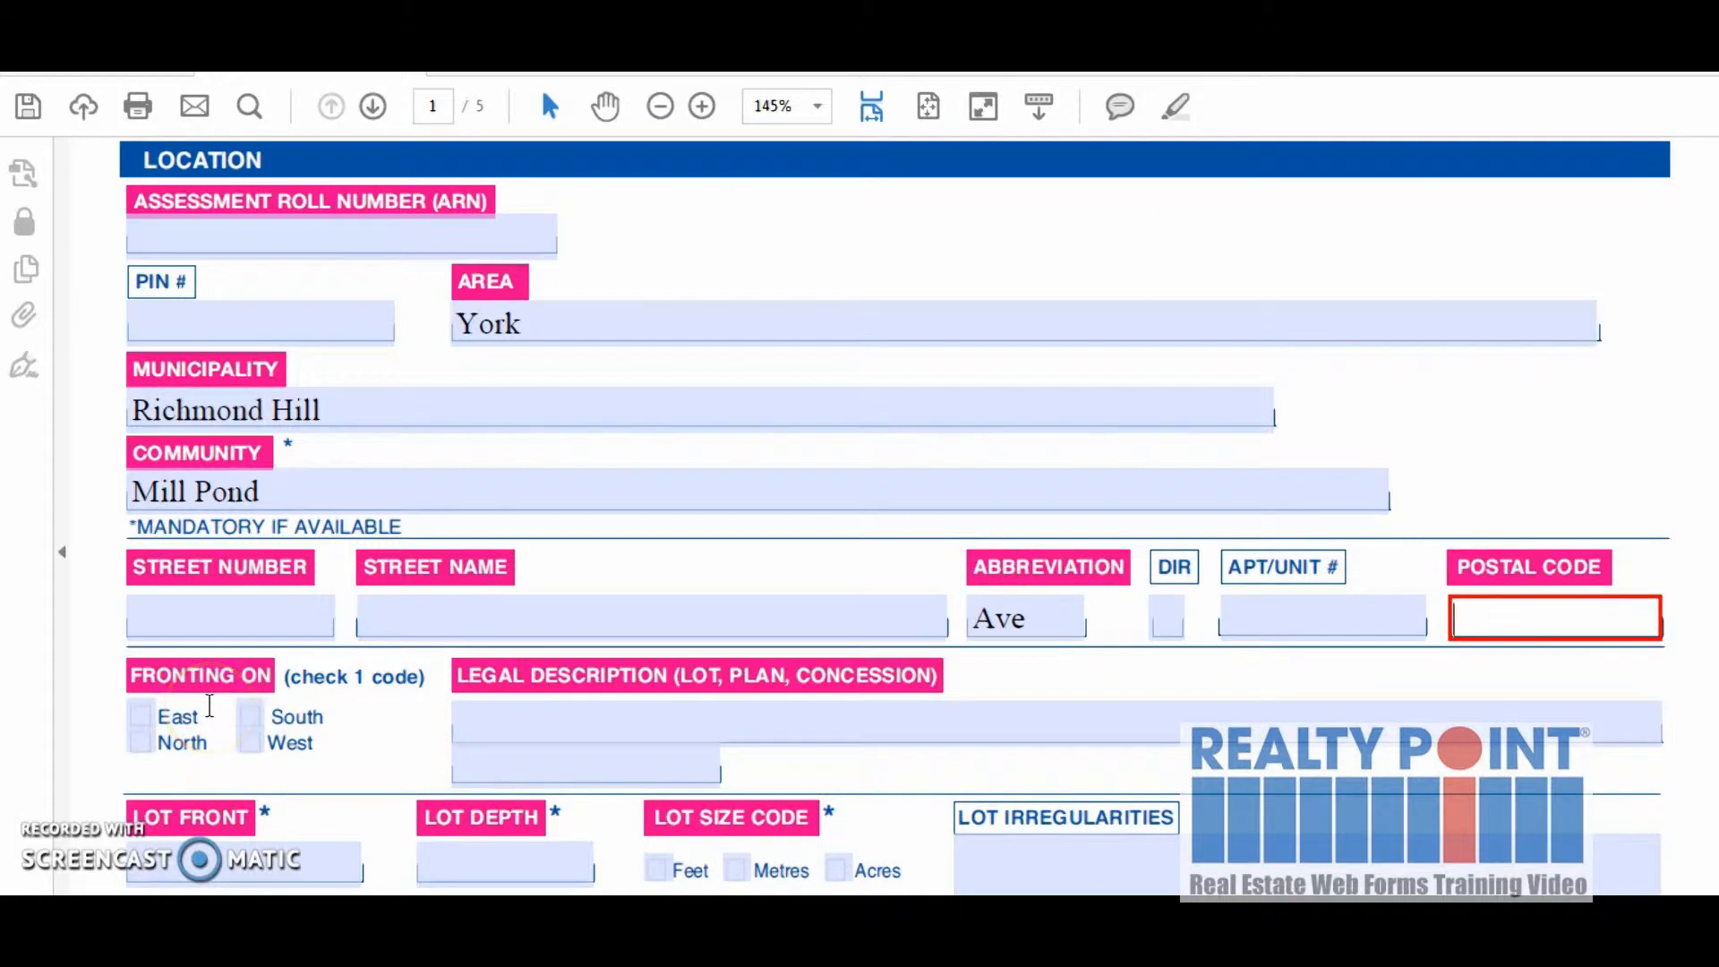
{"action": "left_click", "coordinate": [547, 716]}
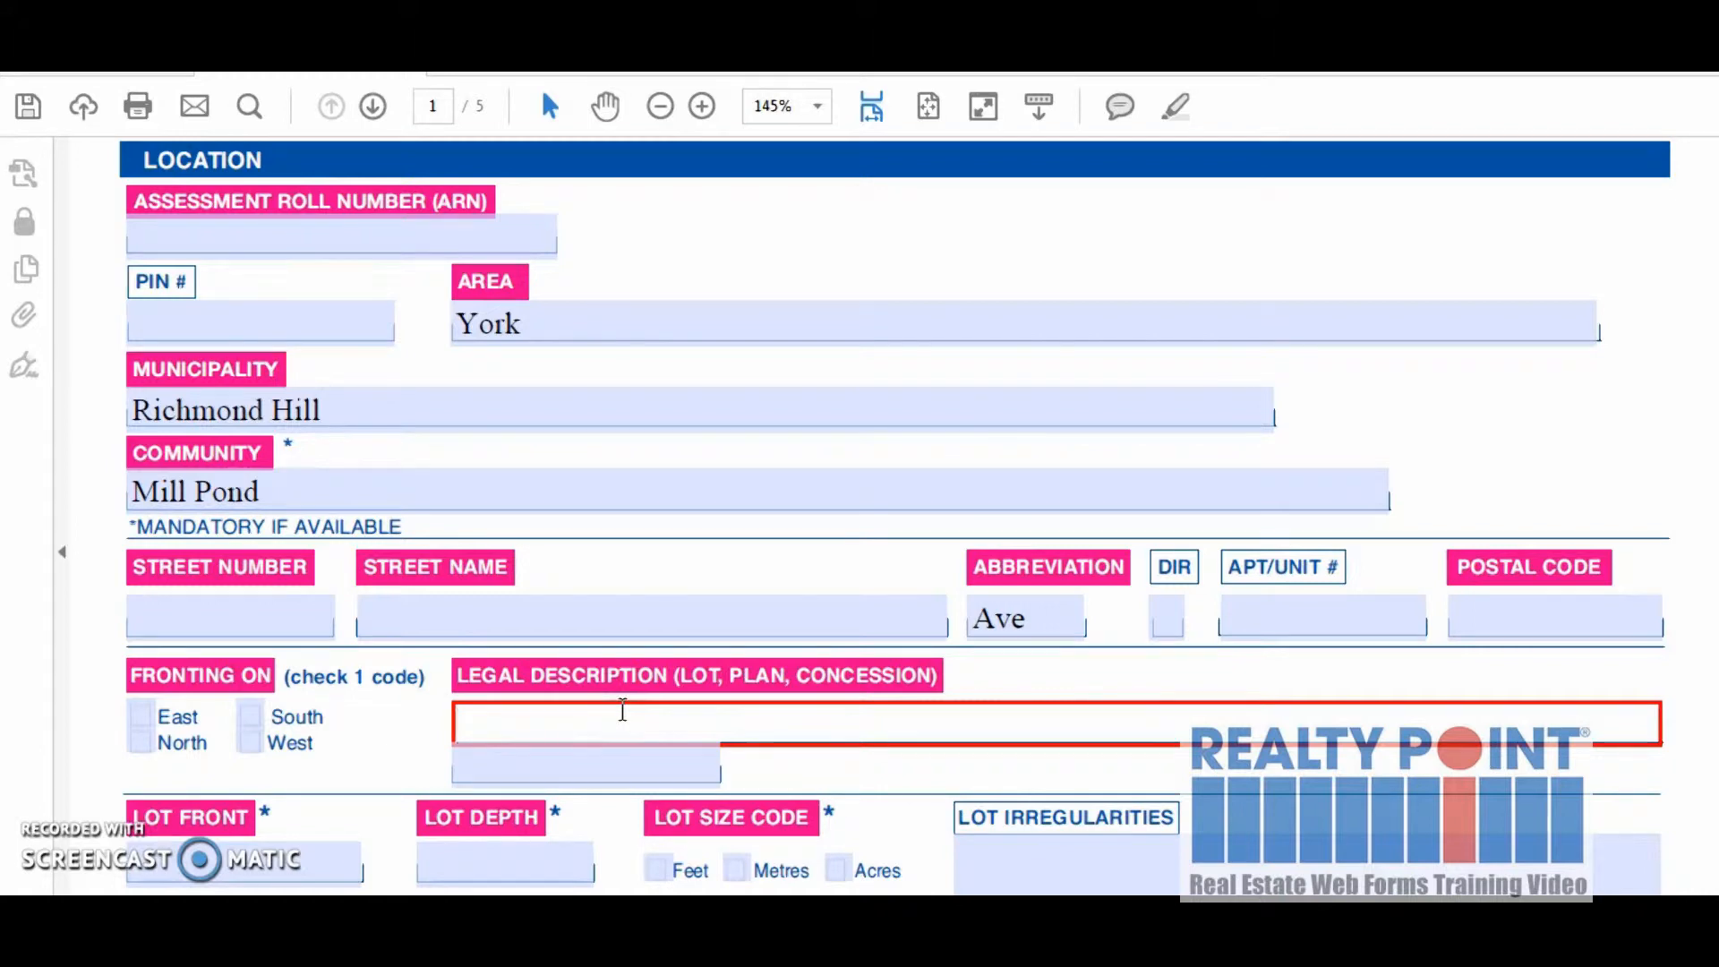
{"action": "scroll", "coordinate": [623, 711], "scroll_direction": "down", "scroll_amount": 1}
{"action": "scroll", "coordinate": [622, 709], "scroll_direction": "down", "scroll_amount": 1}
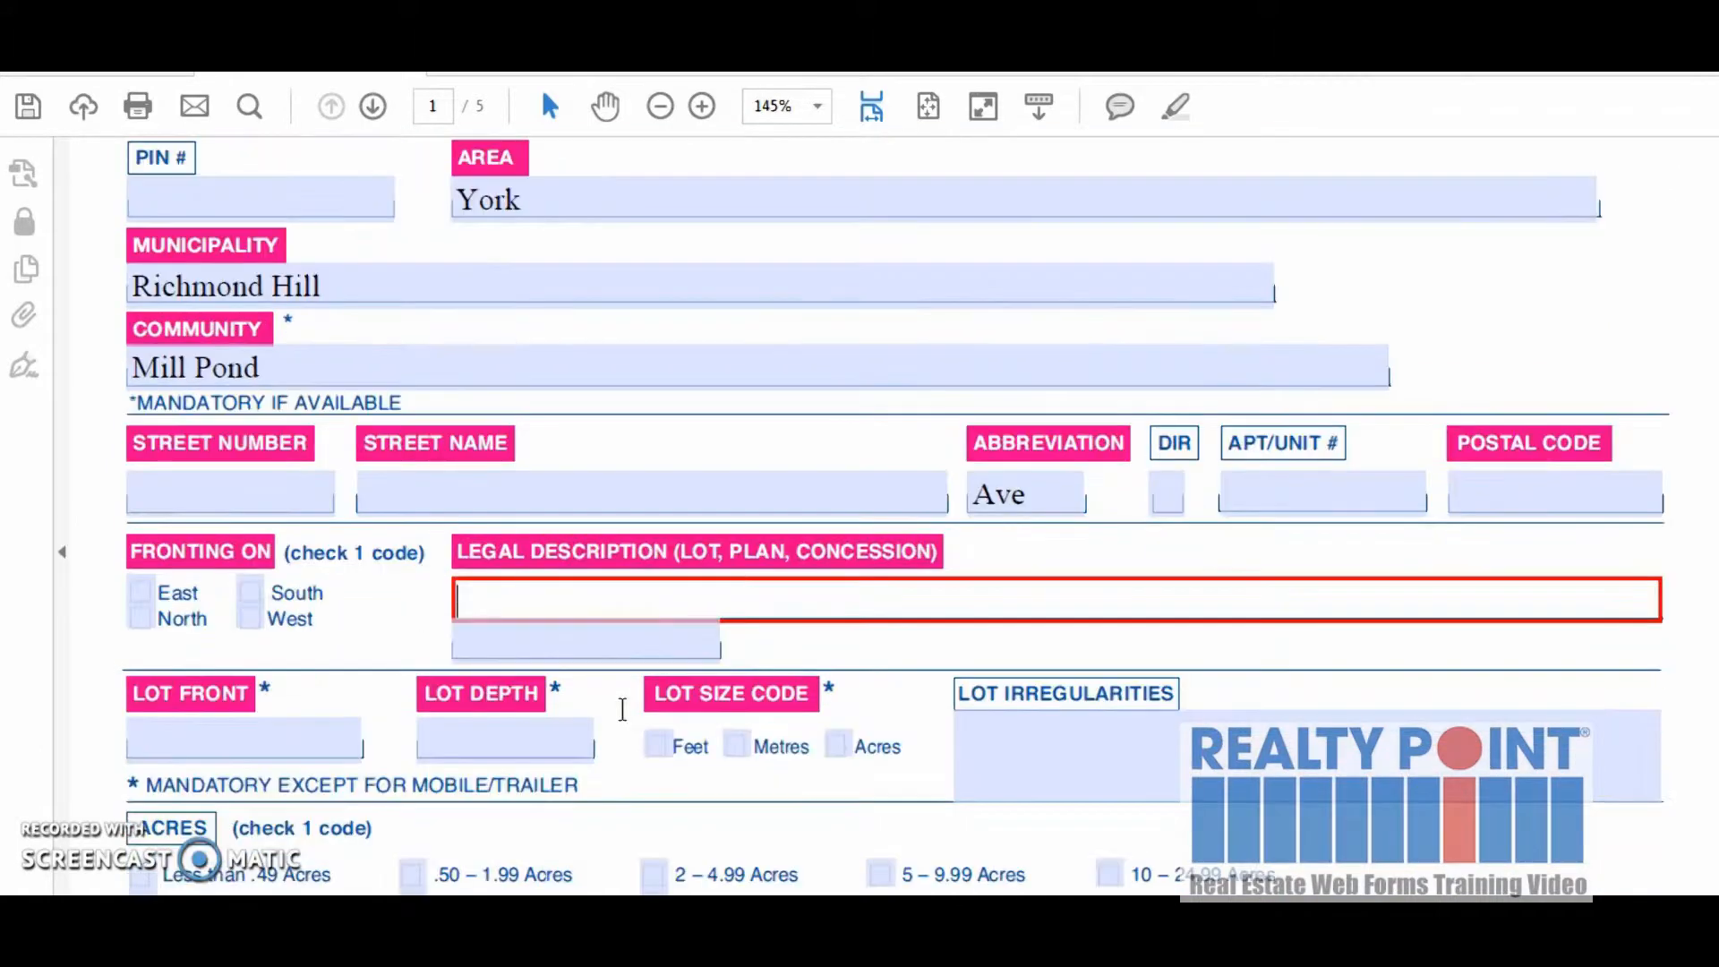
{"action": "left_click", "coordinate": [250, 746]}
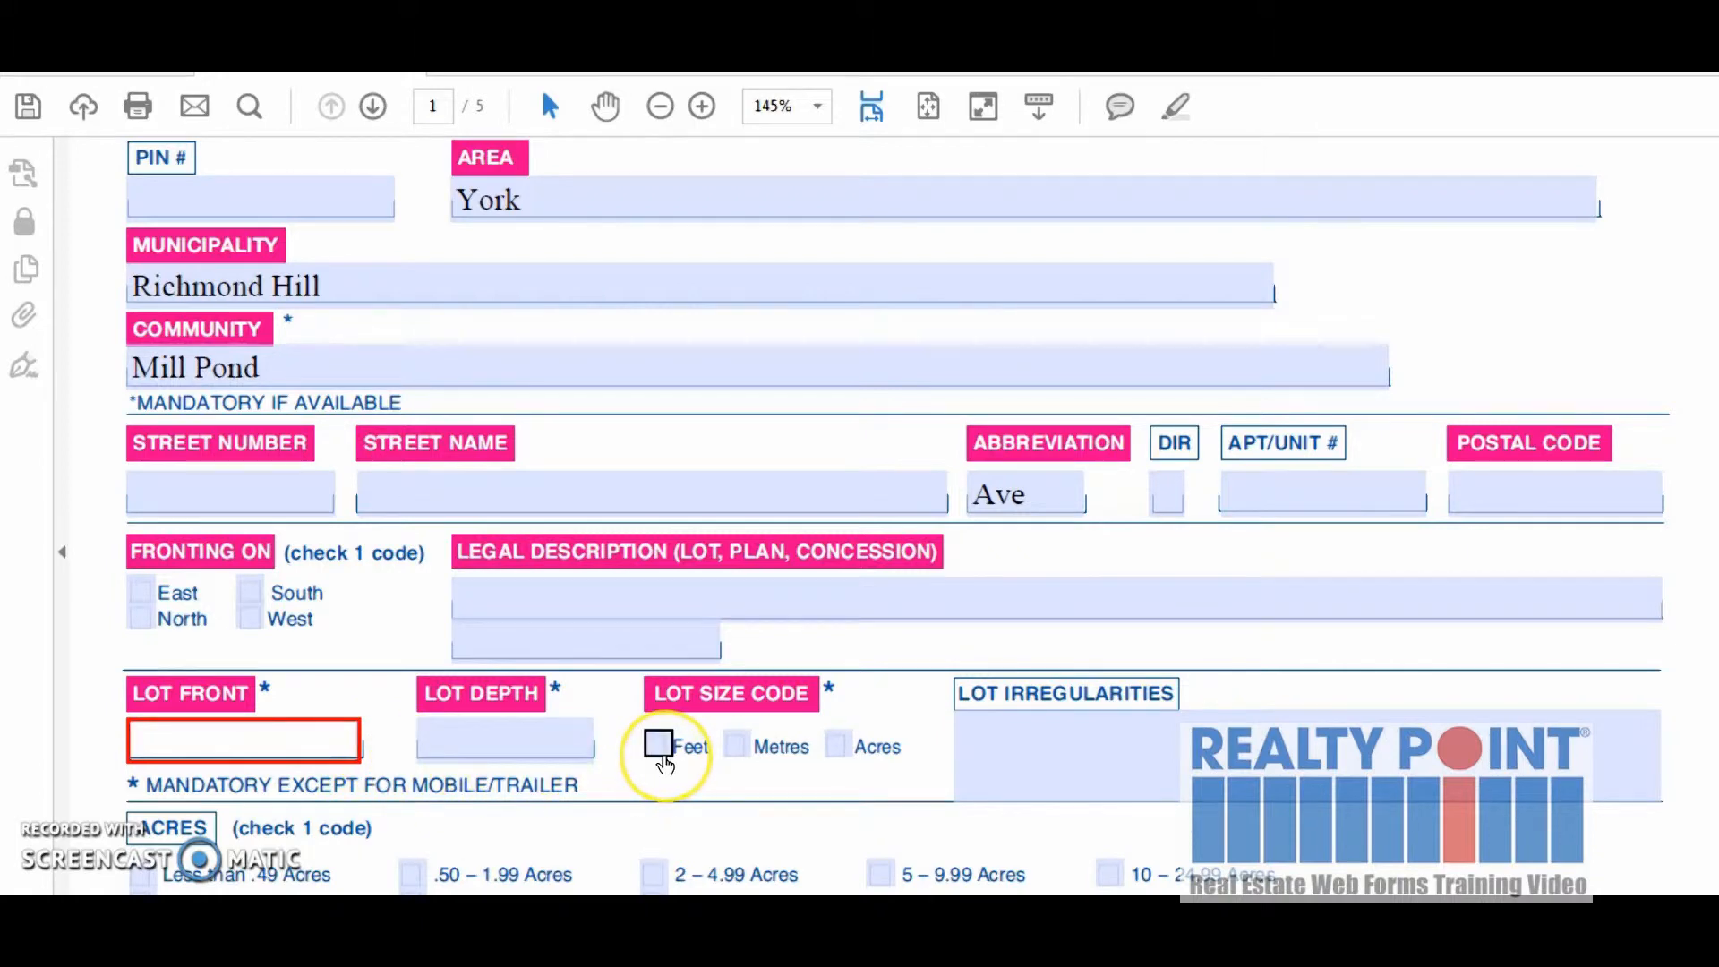
{"action": "left_click", "coordinate": [661, 754]}
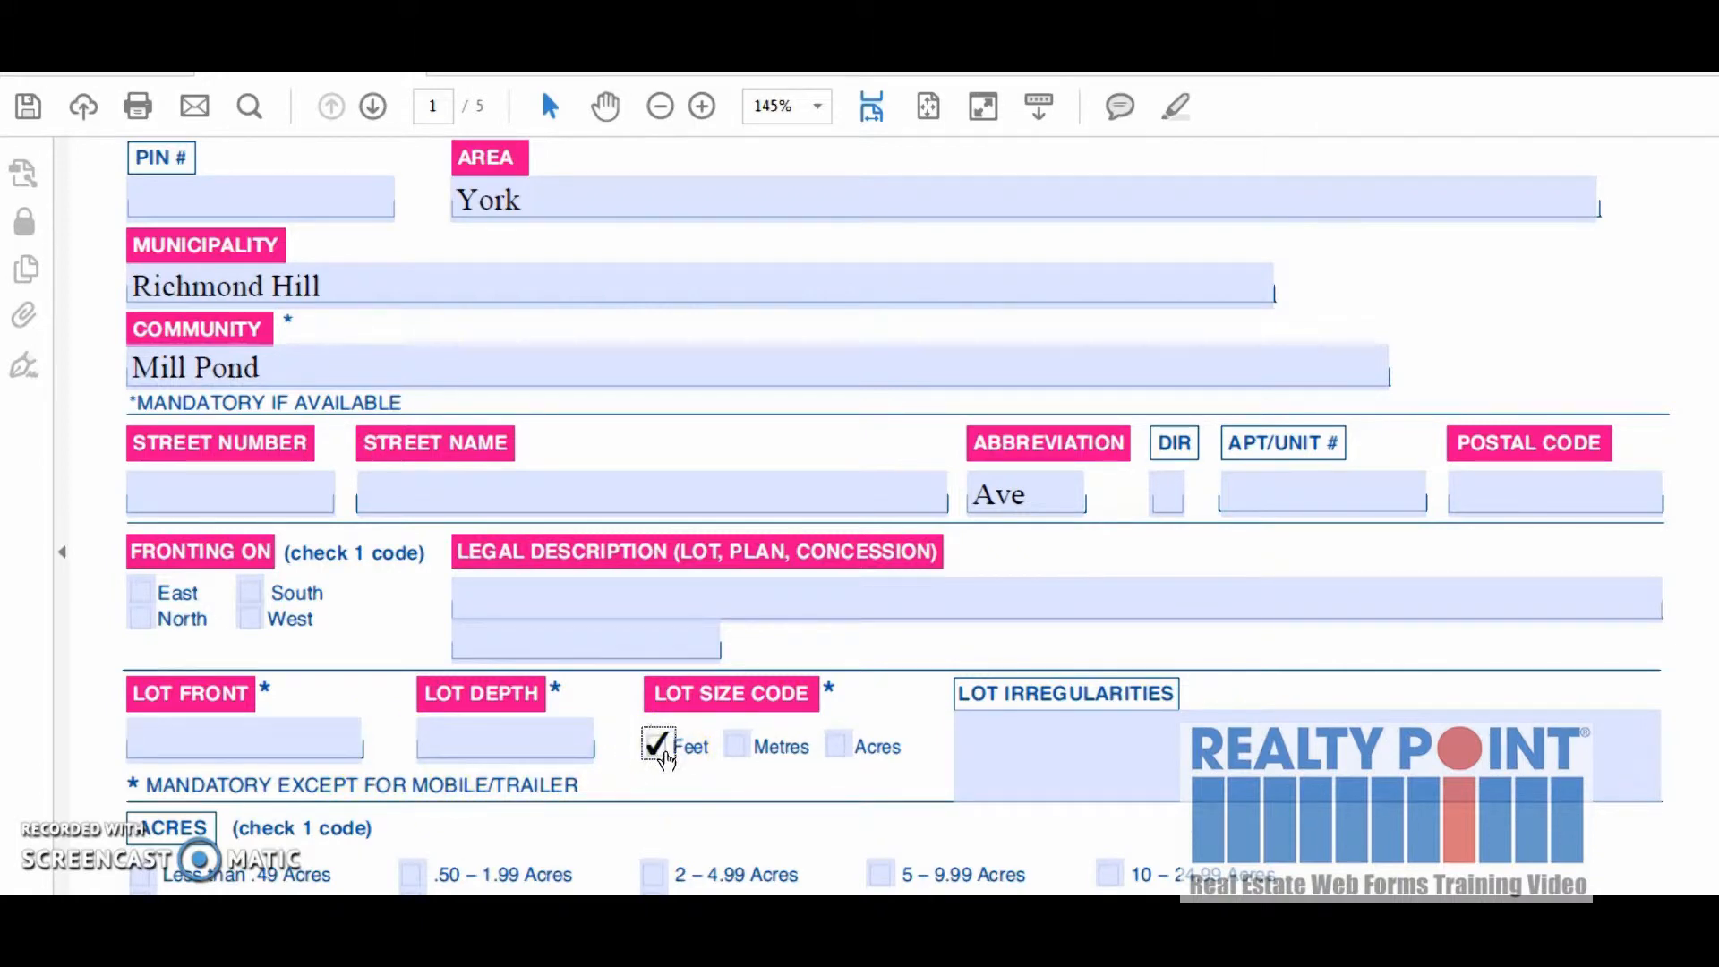
Review the Lot Irregularities, Acres and Zoning fields of the Location section, leaving them blank.
{"action": "scroll", "coordinate": [712, 776], "scroll_direction": "down", "scroll_amount": 1}
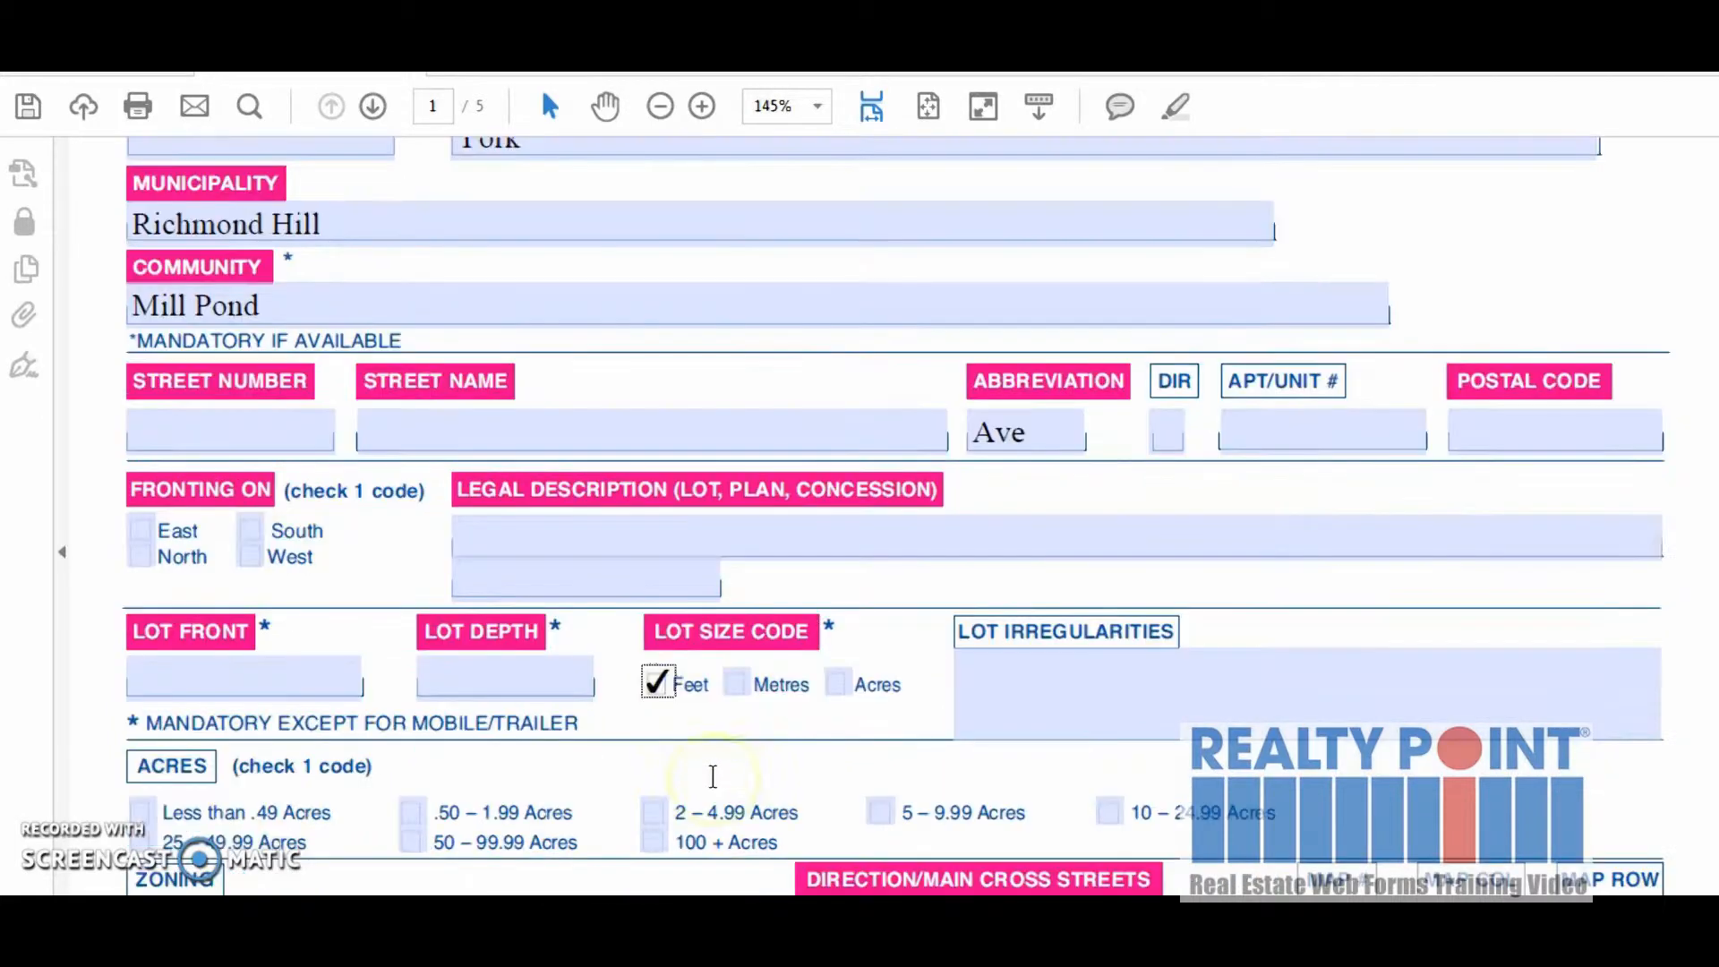
{"action": "scroll", "coordinate": [713, 778], "scroll_direction": "down", "scroll_amount": 1}
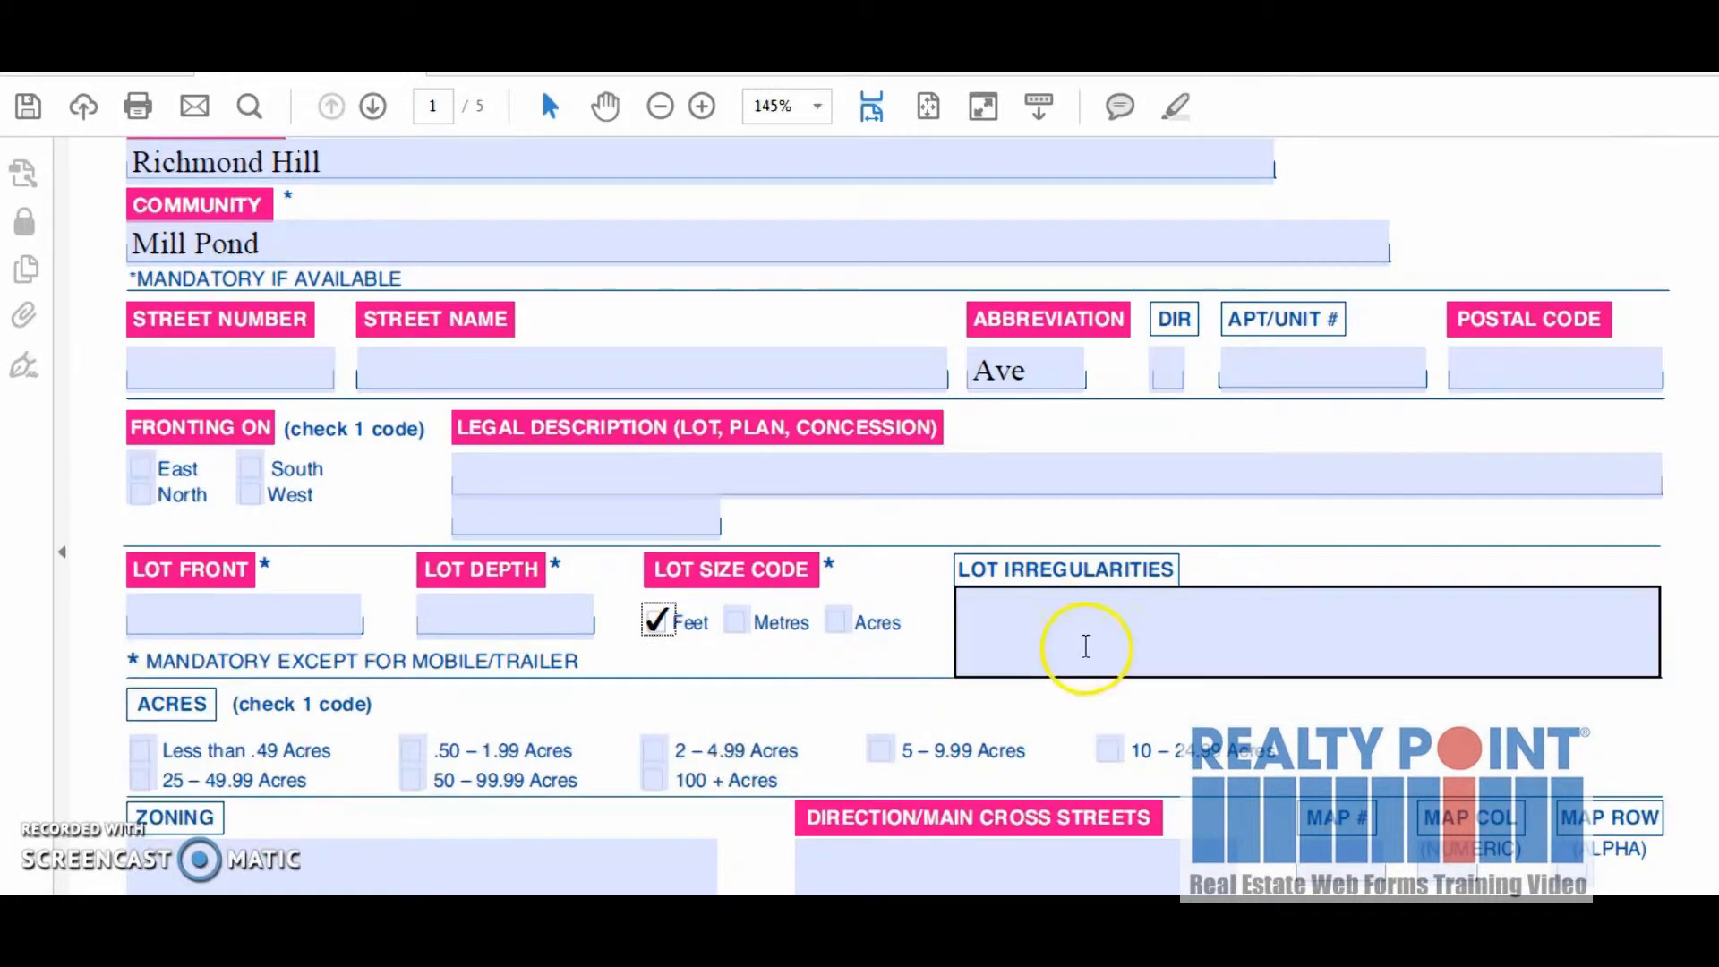
{"action": "left_click", "coordinate": [1085, 646]}
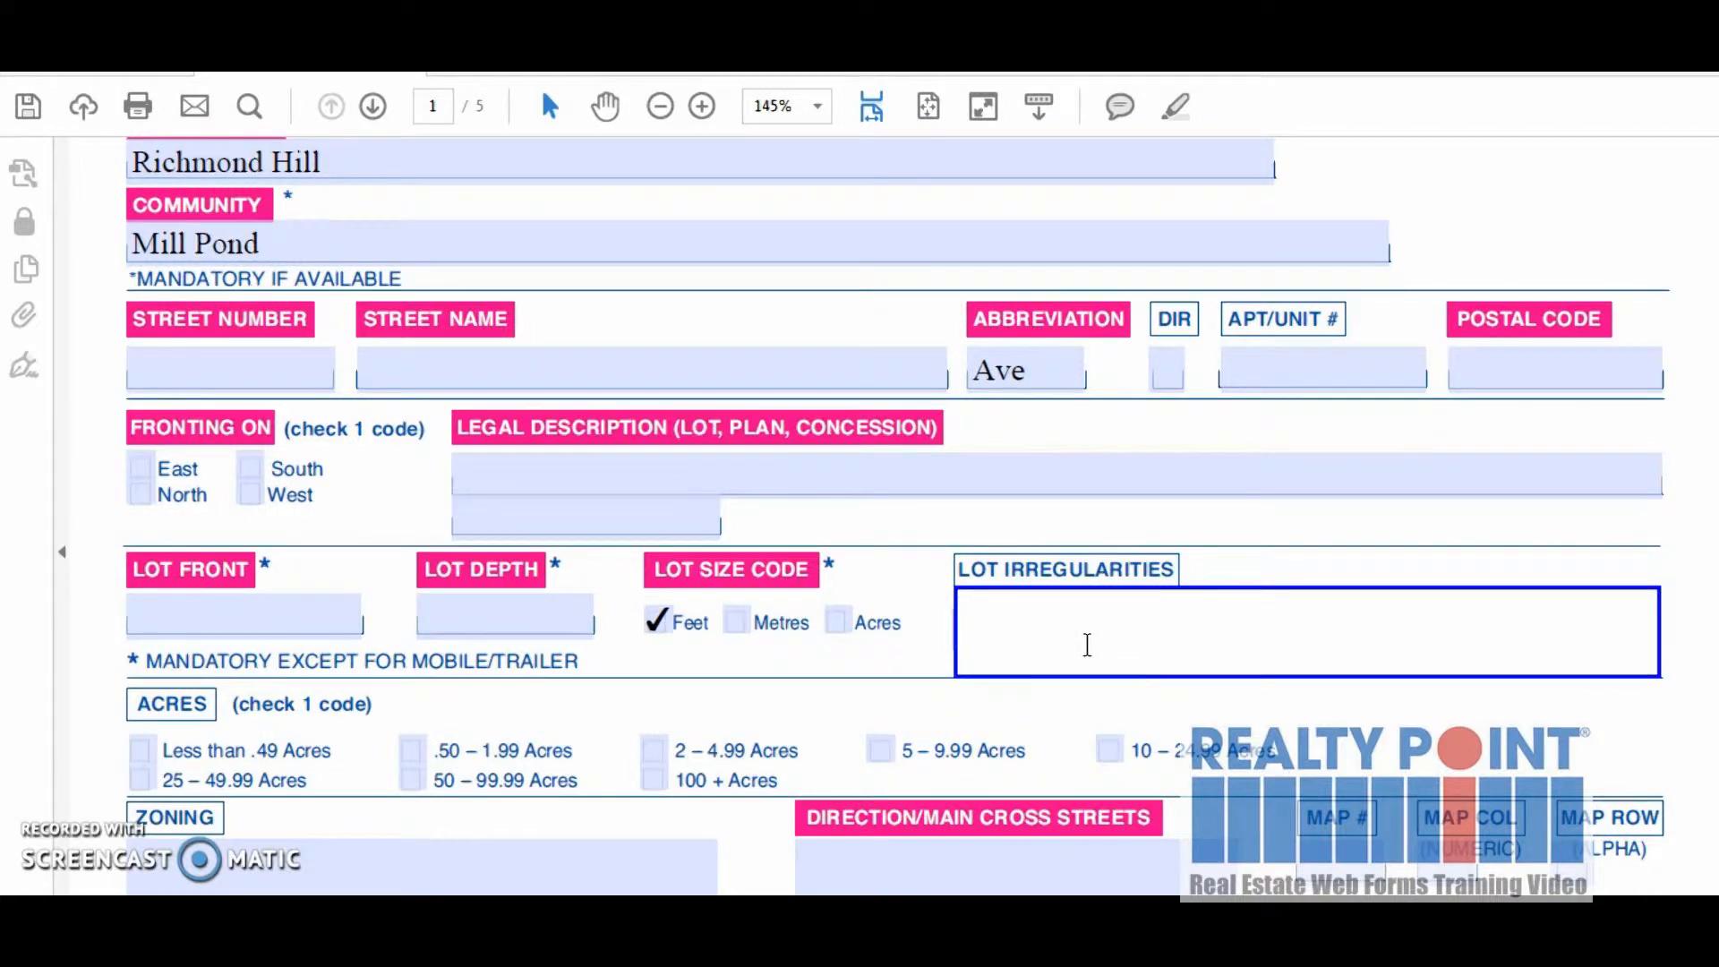
{"action": "scroll", "coordinate": [1087, 645], "scroll_direction": "down", "scroll_amount": 3}
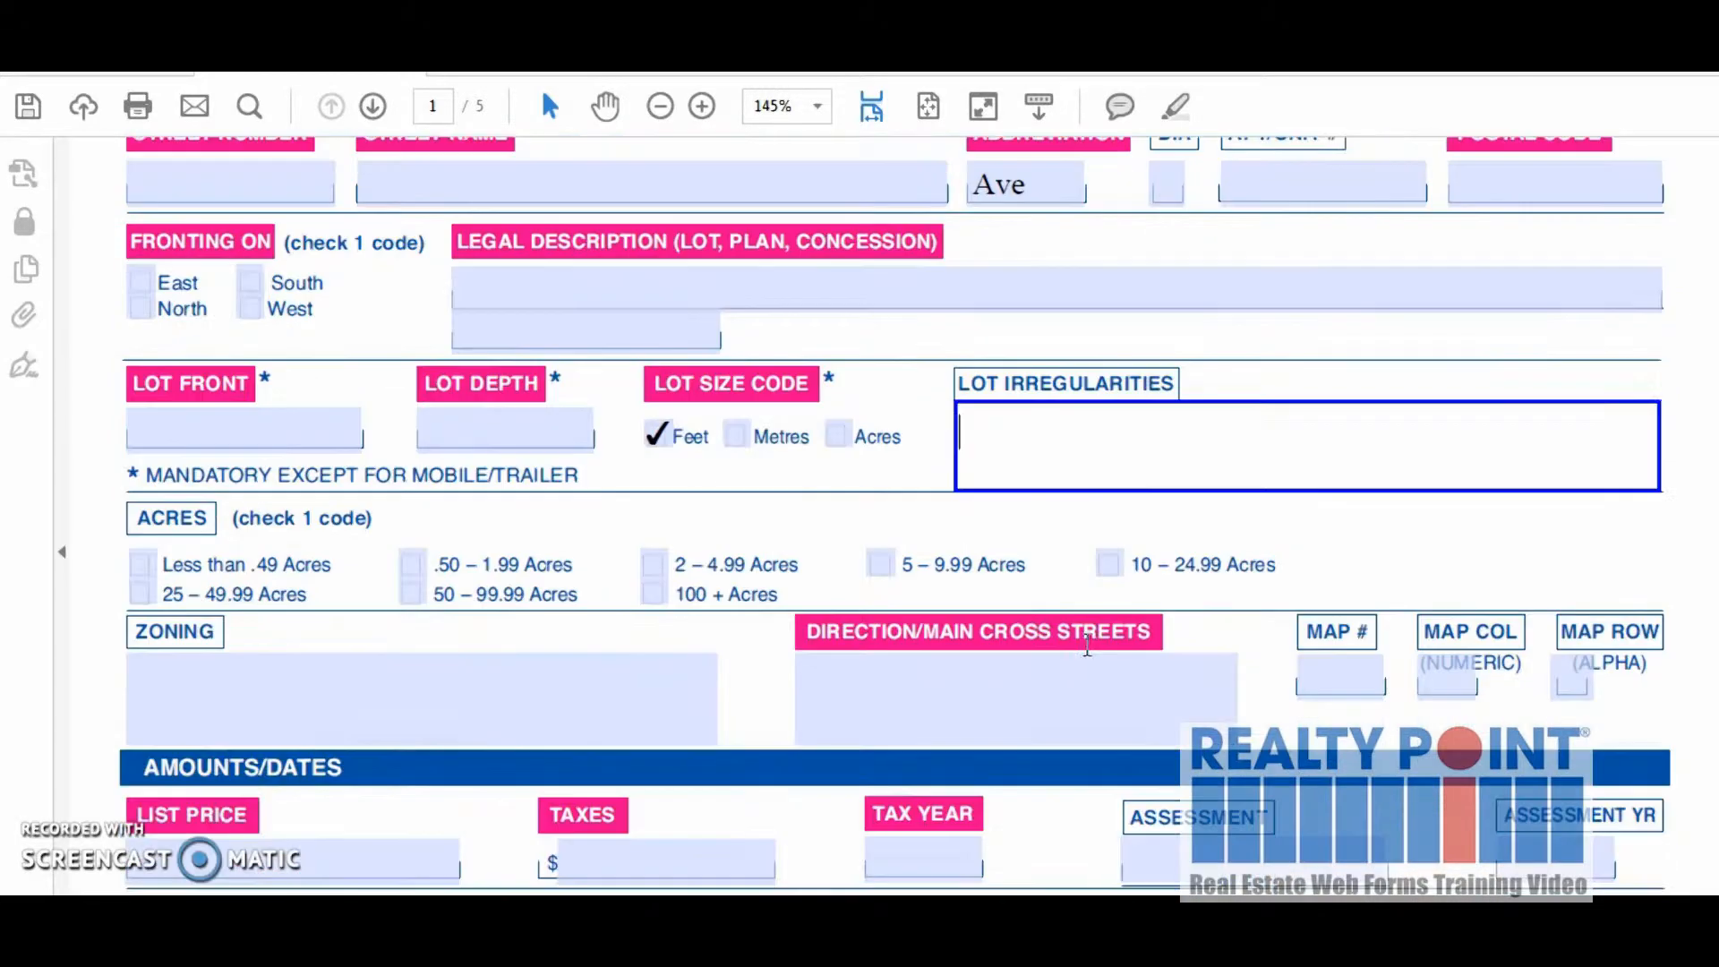
{"action": "scroll", "coordinate": [1088, 646], "scroll_direction": "down", "scroll_amount": 2}
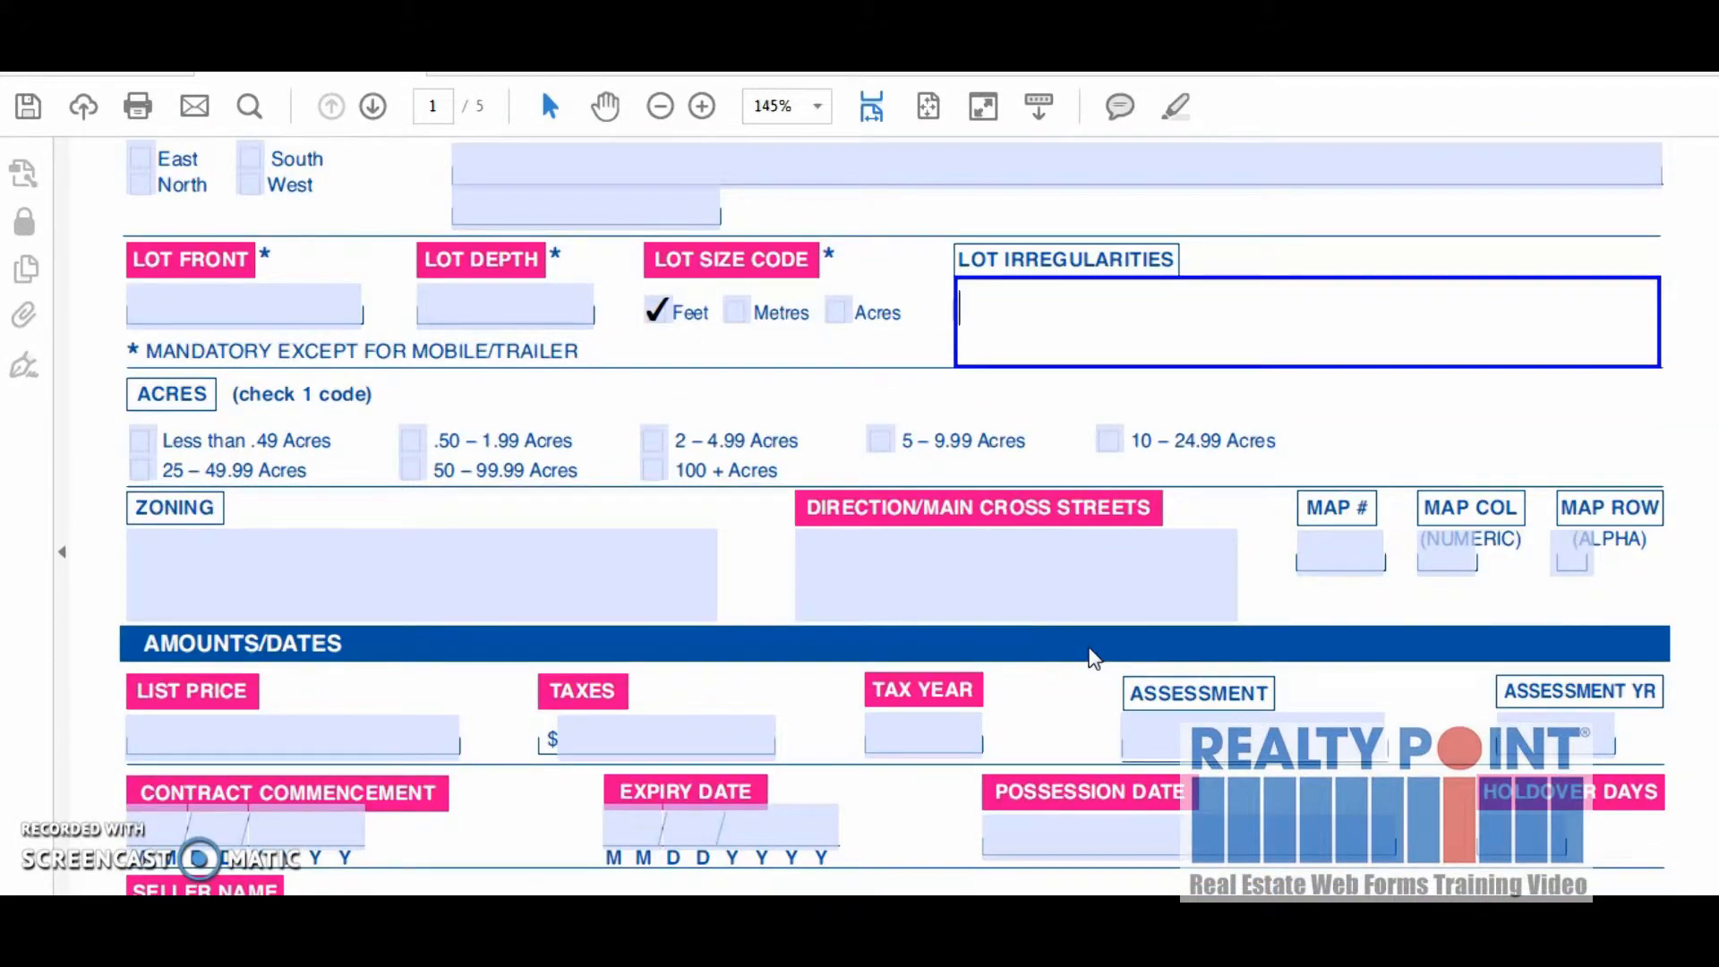
{"action": "left_click", "coordinate": [1005, 590]}
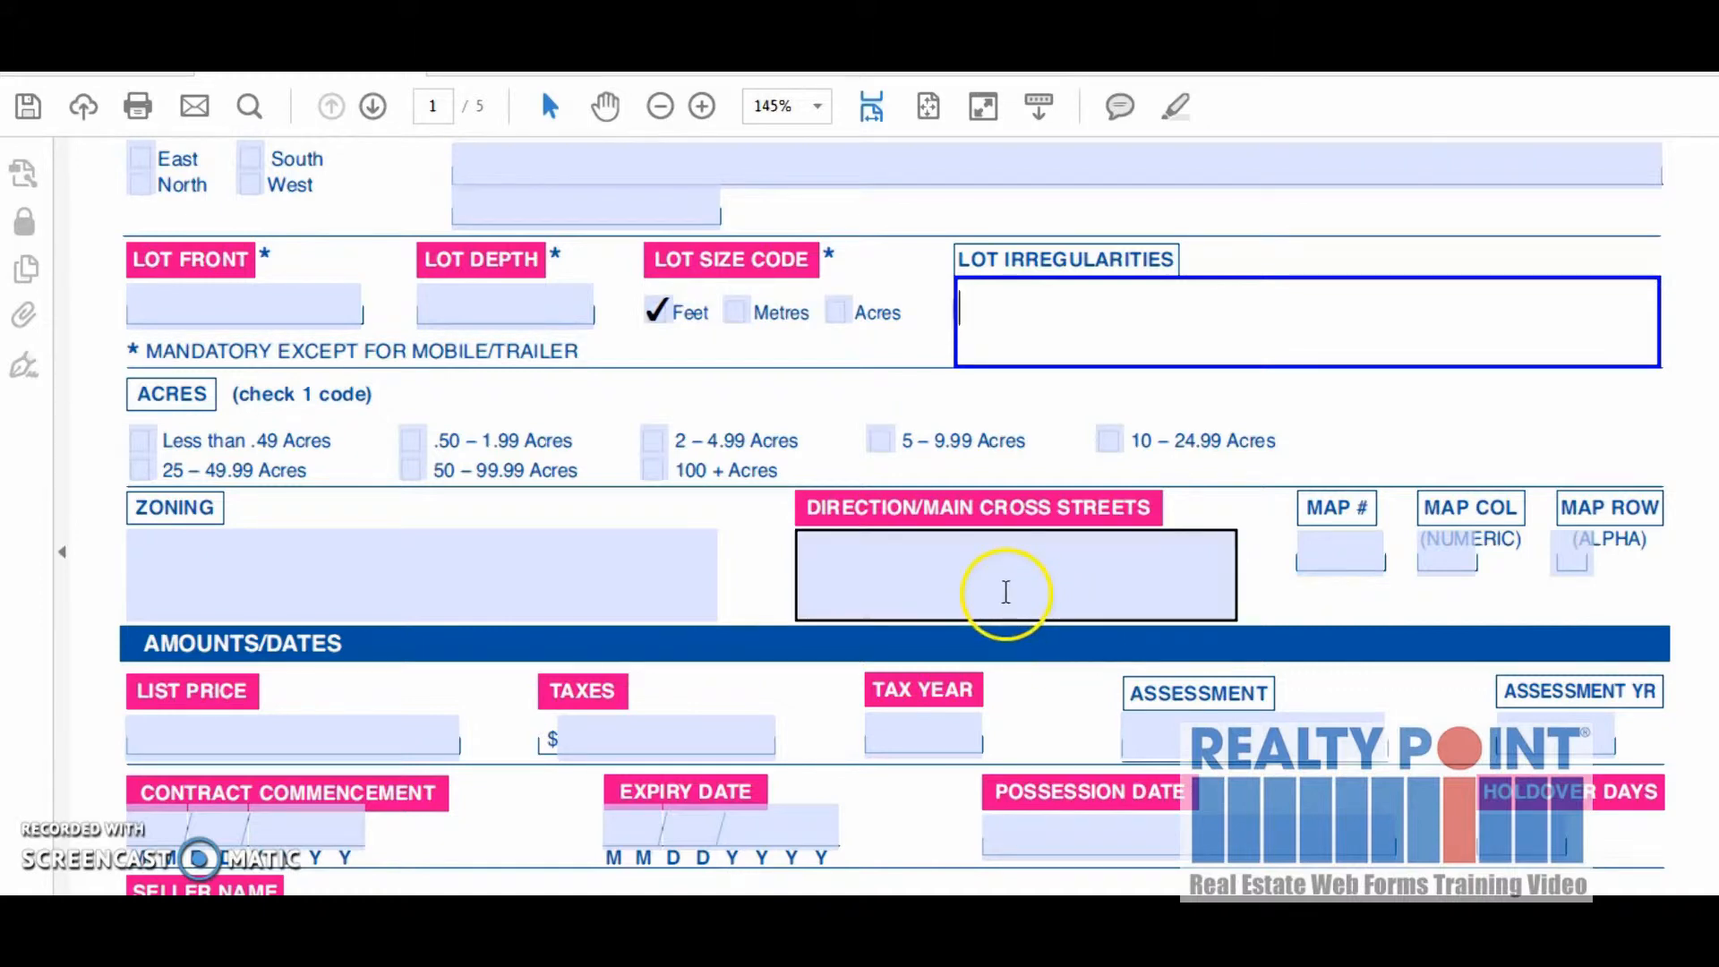
{"action": "left_click", "coordinate": [196, 550]}
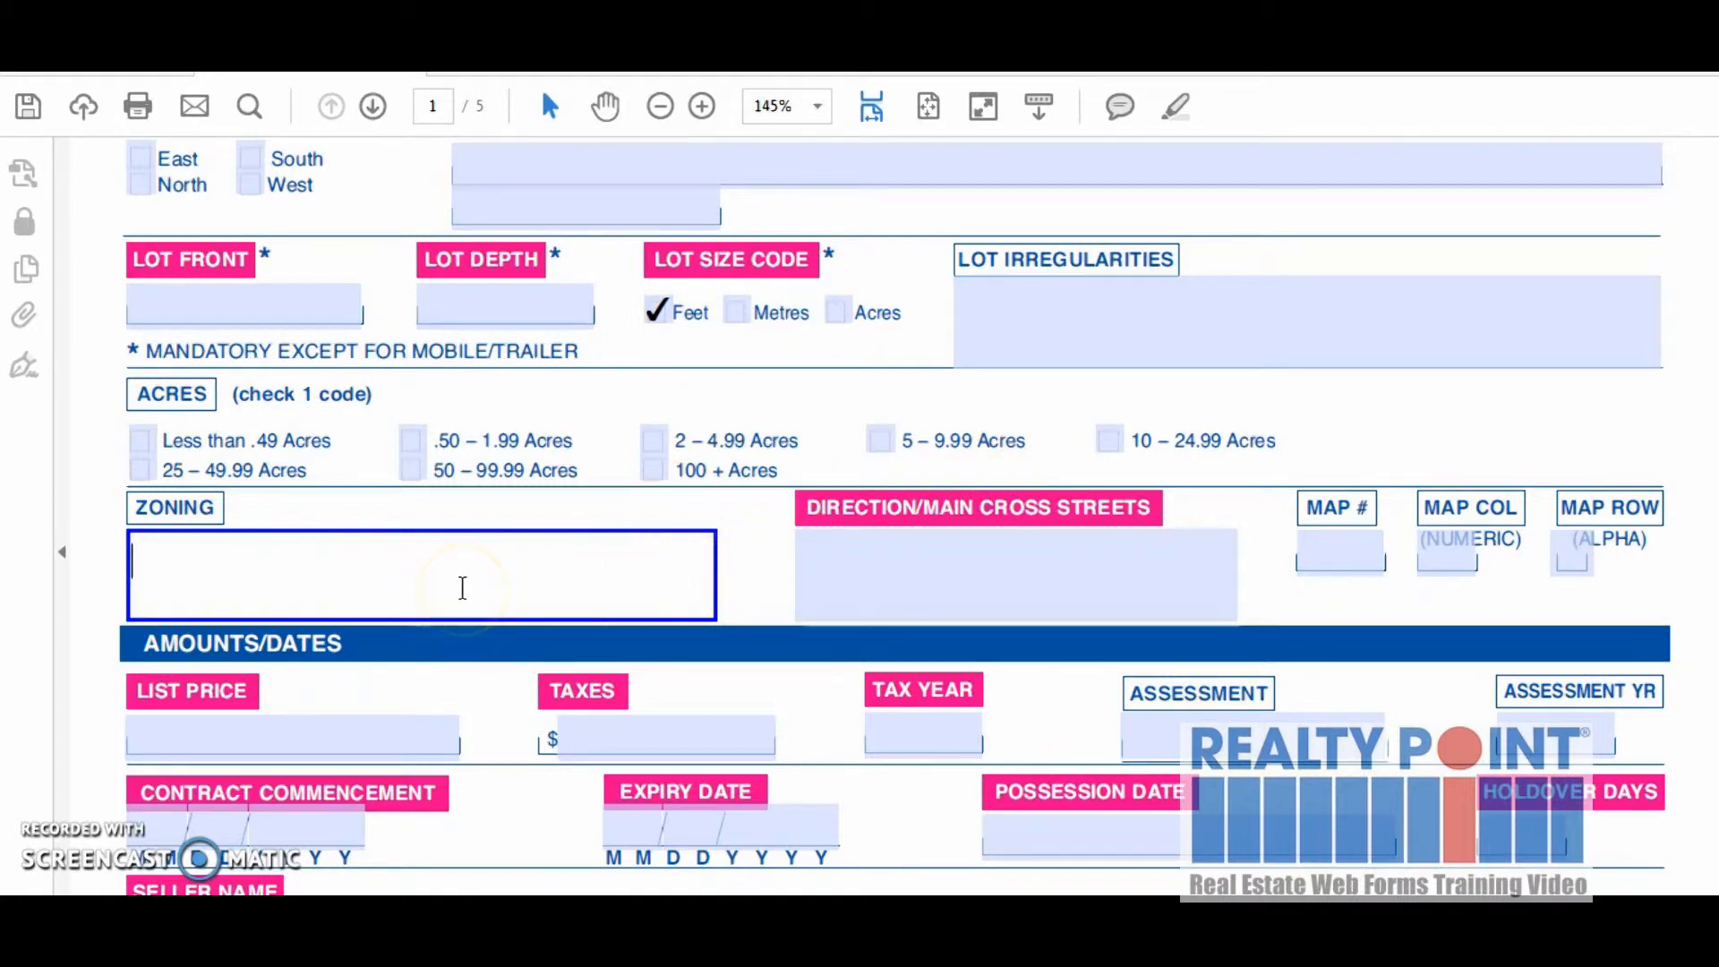
Enter Bathurst/Elgin Mills as the Direction/Main Cross Streets.
{"action": "left_click", "coordinate": [864, 569]}
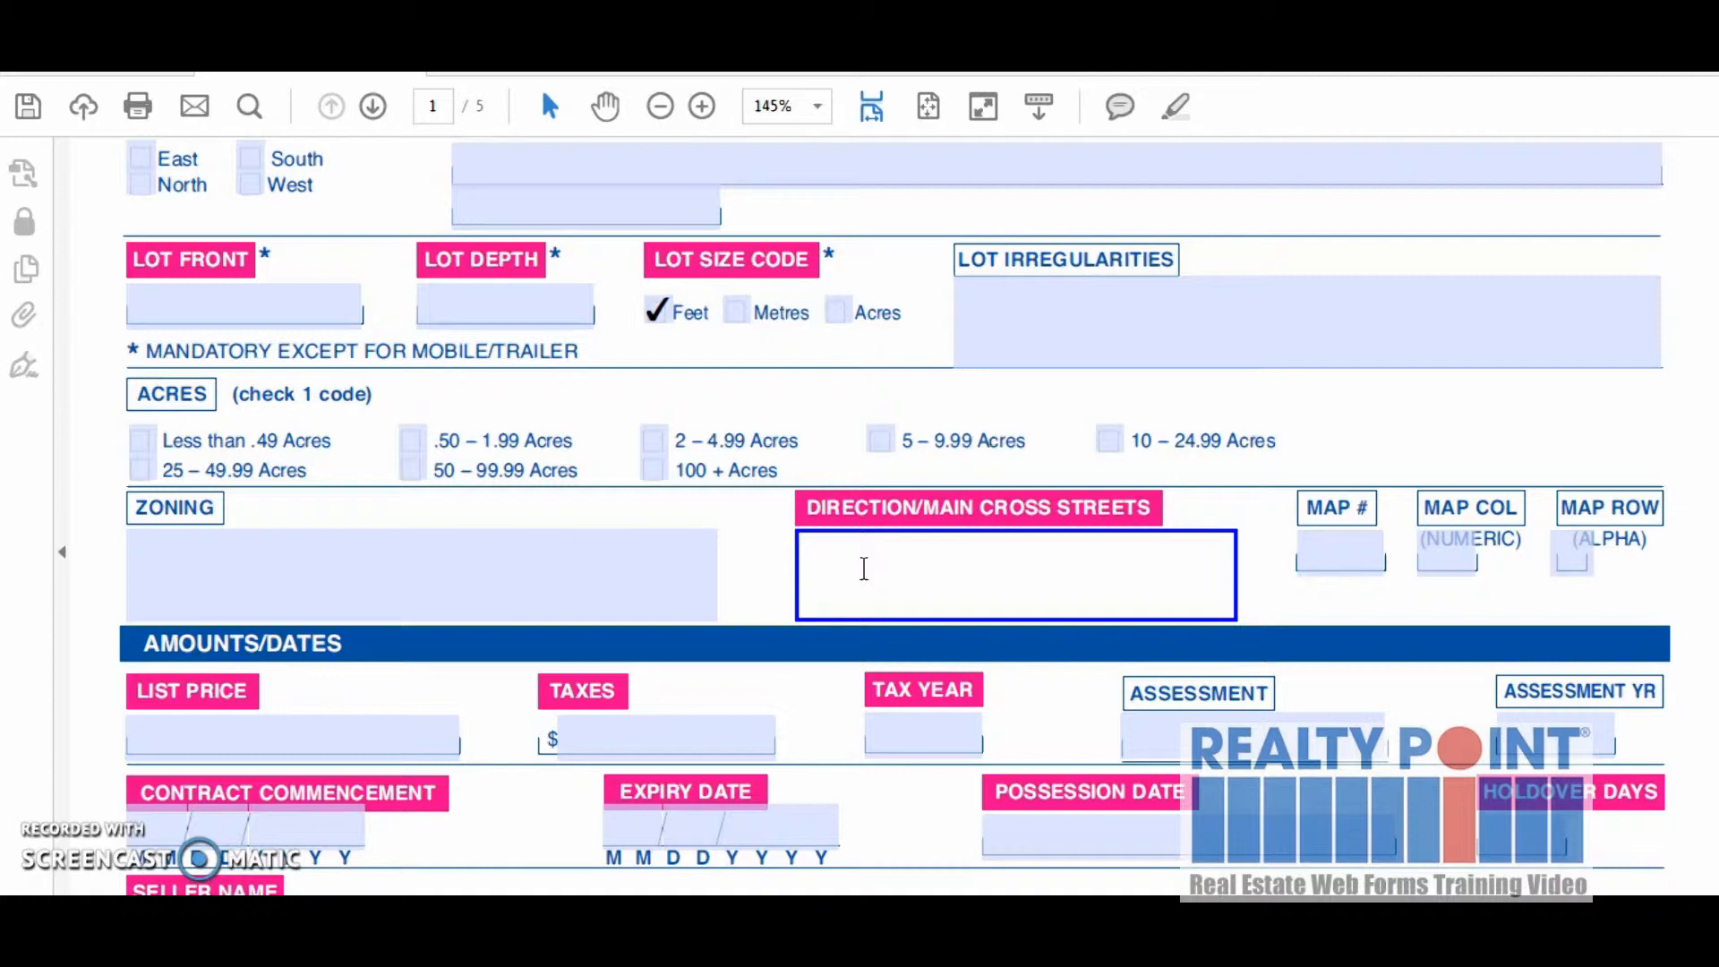
{"action": "type", "text": "Bathurst"}
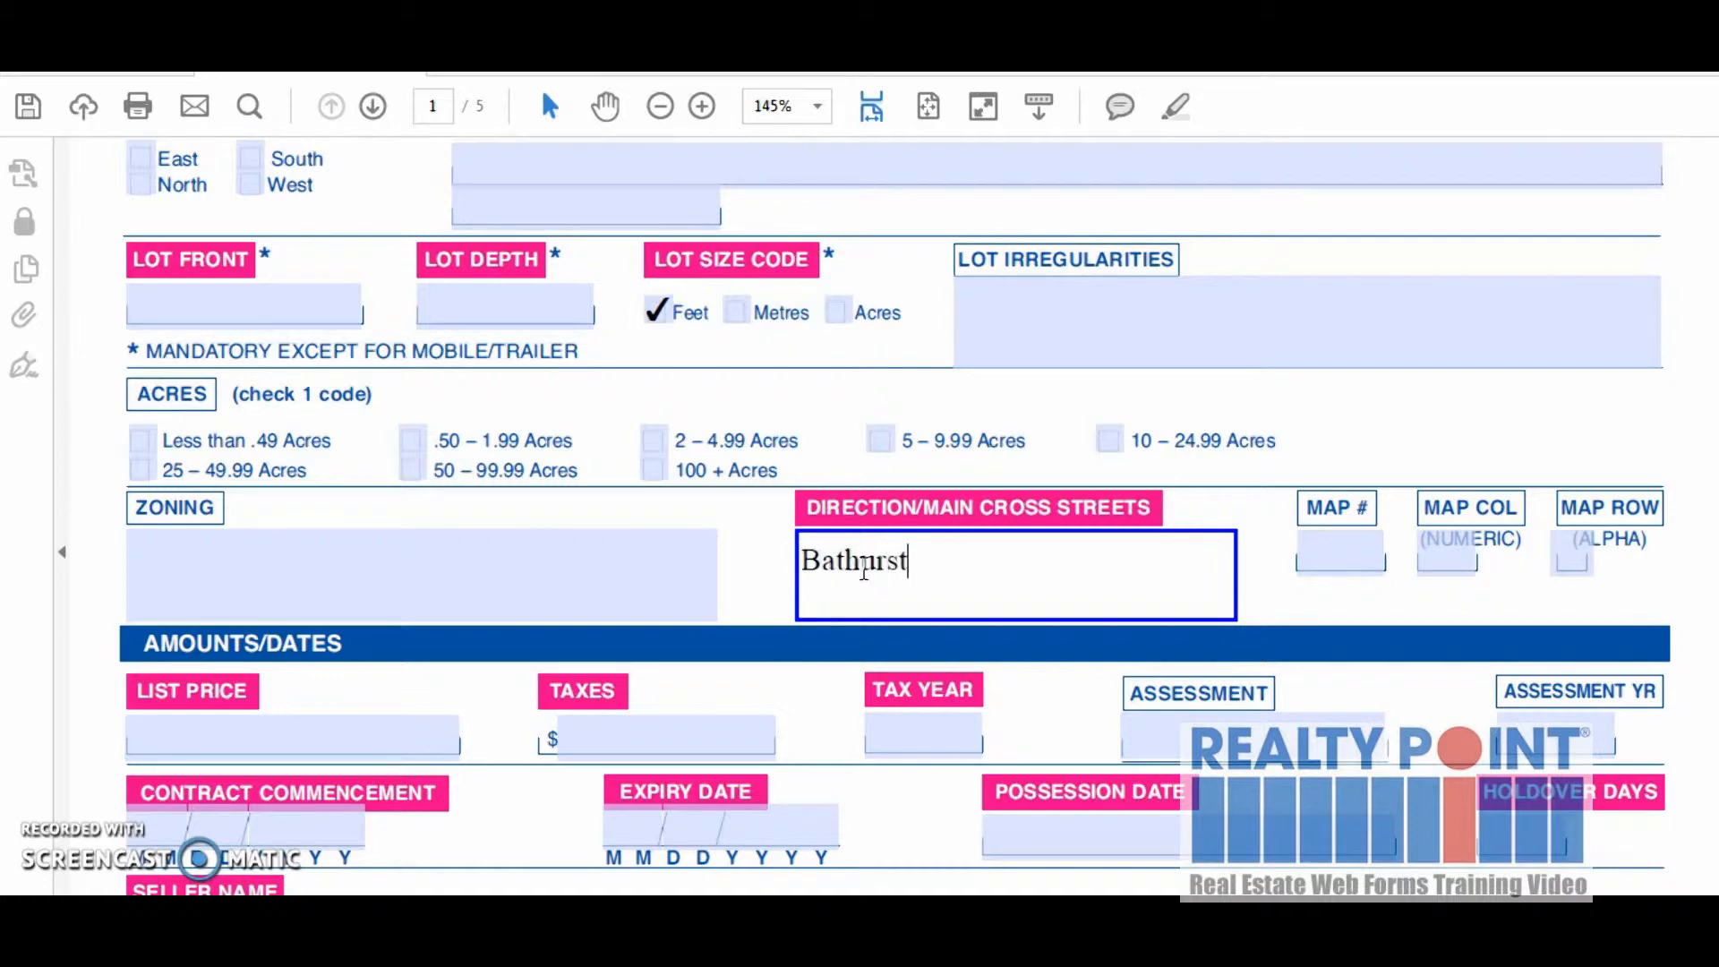
{"action": "type", "text": "/Egin"}
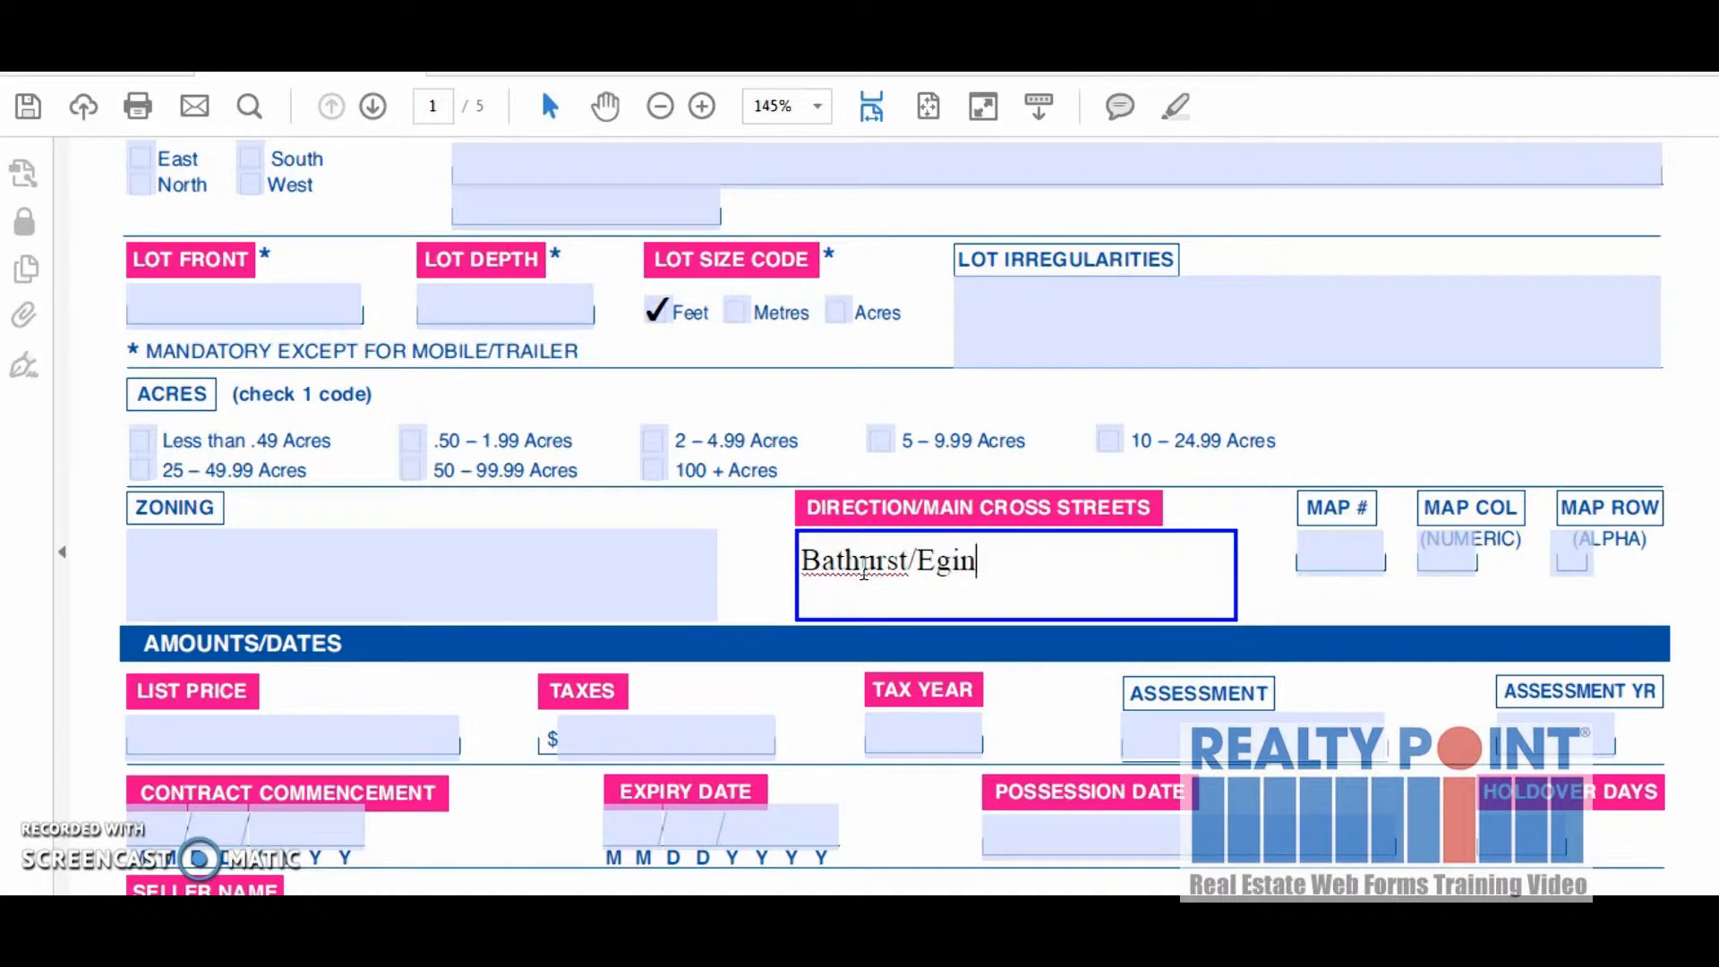
{"action": "key", "text": "BackSpace"}
{"action": "key", "text": "BackSpace"}
{"action": "key", "text": "BackSpace"}
{"action": "type", "text": "lgin Mi"}
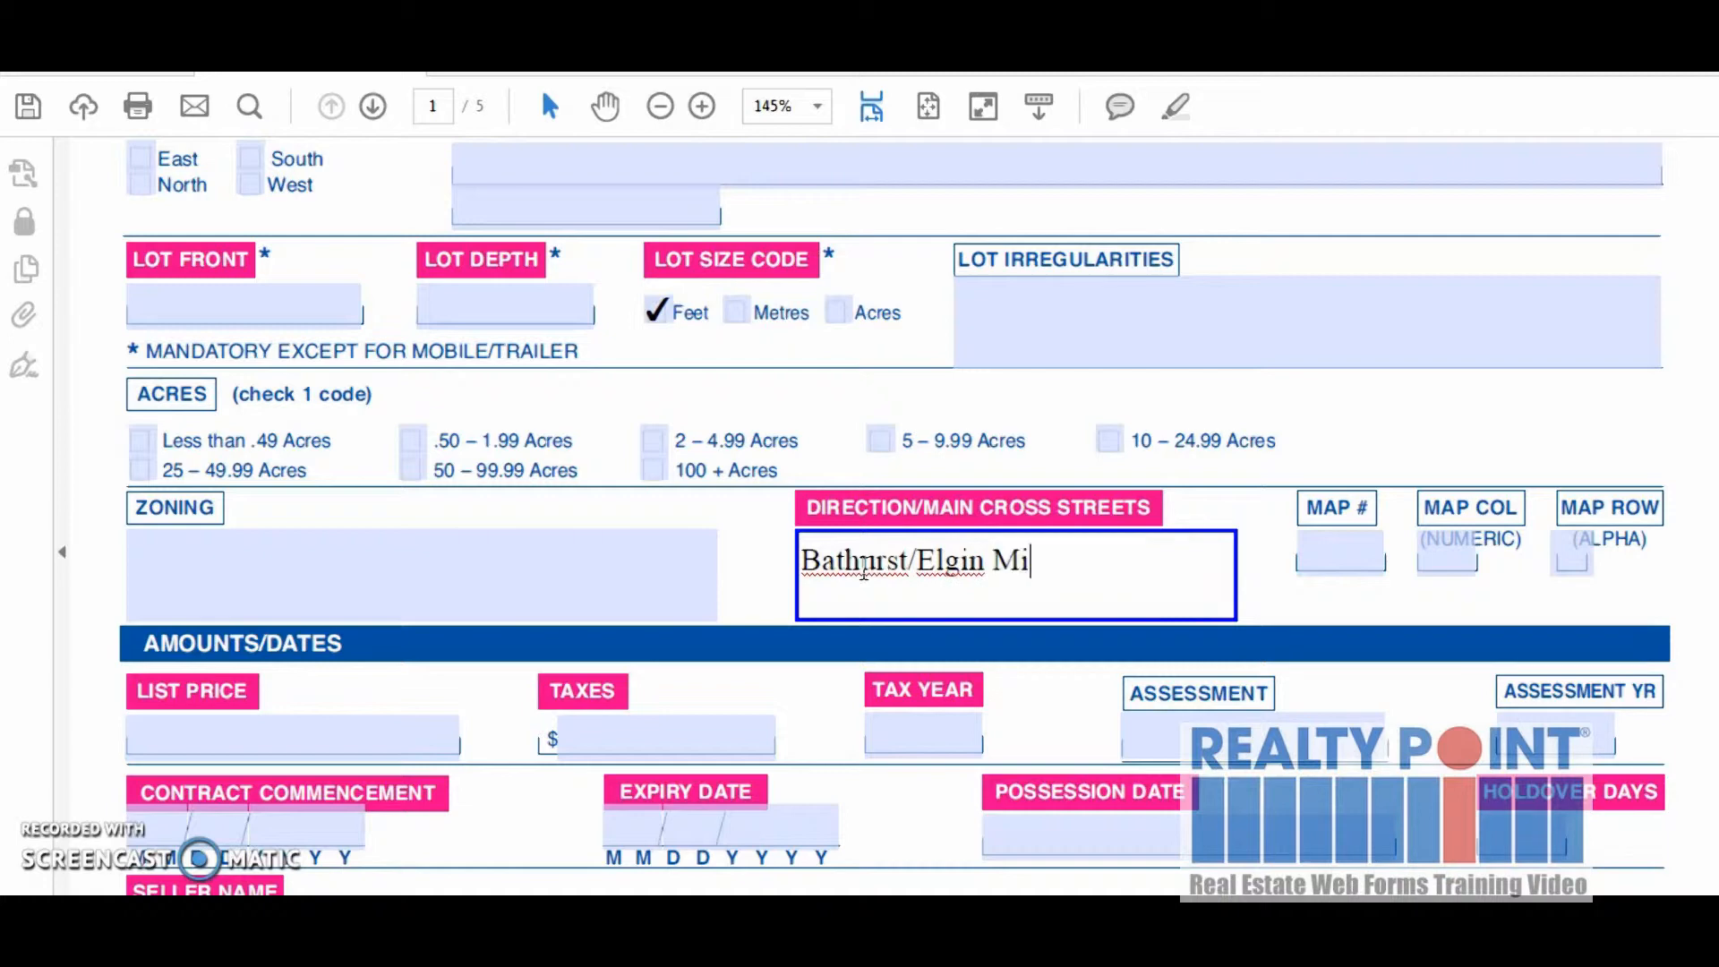
{"action": "type", "text": "lls"}
{"action": "key", "text": "Tab"}
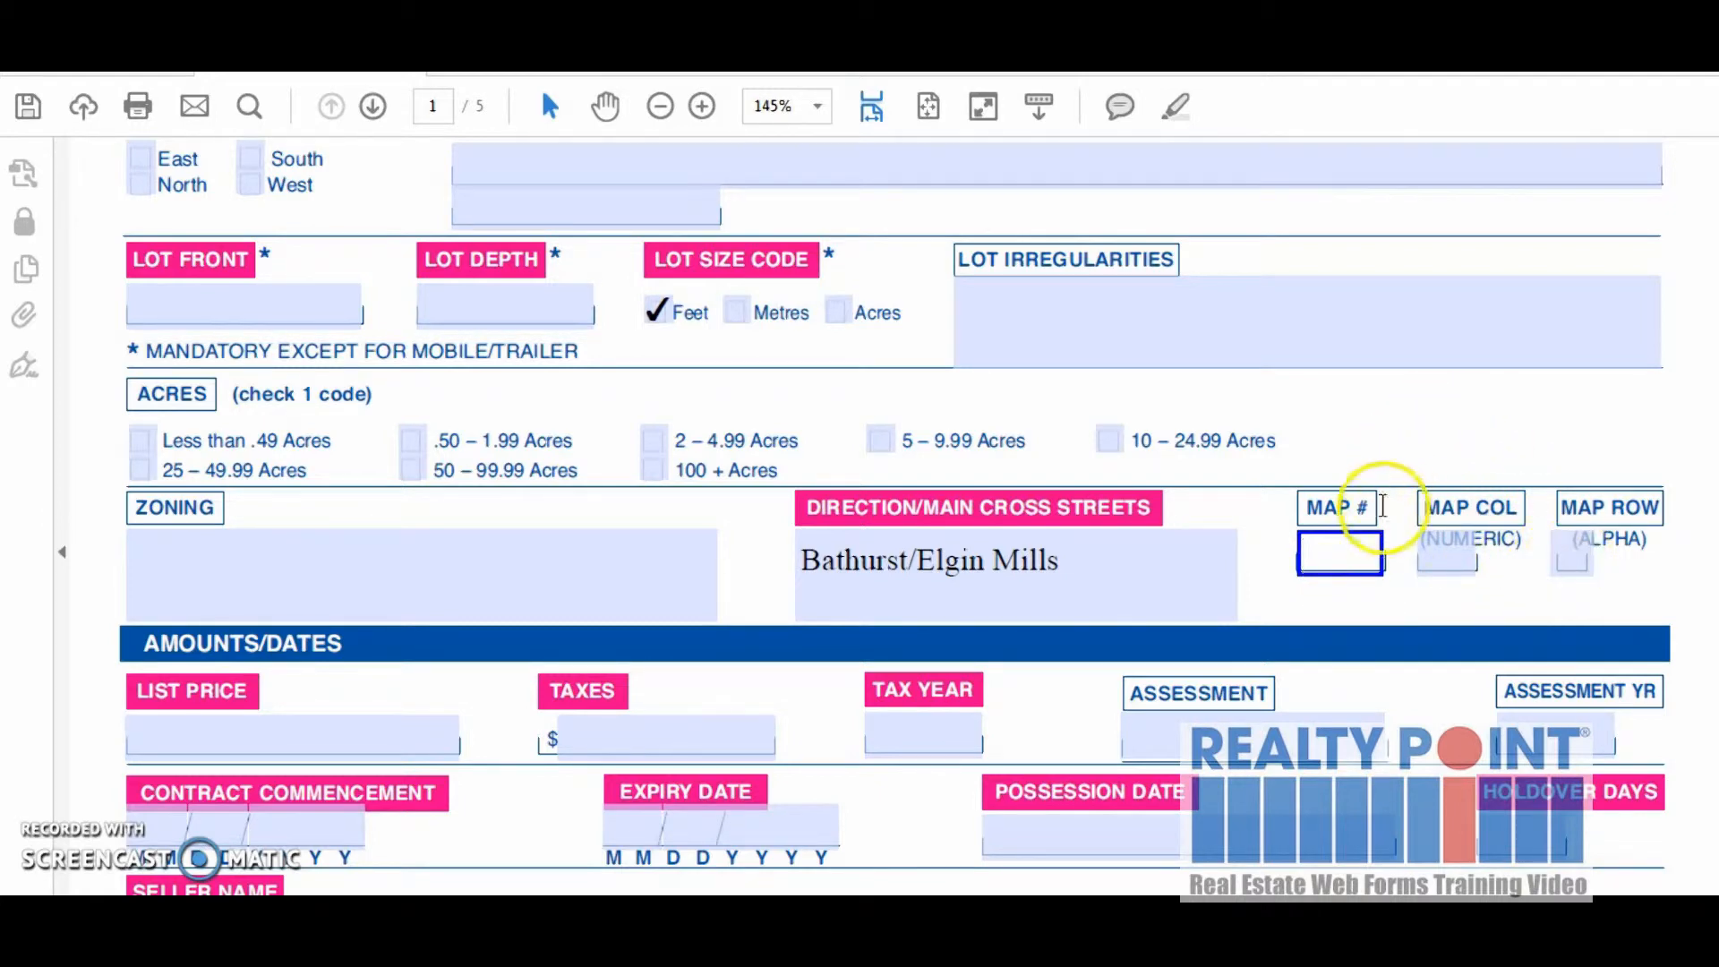
Review the List Price, Taxes, Tax Year, Contract Commencement and Expiry Date fields under Amounts/Dates, leaving them blank.
{"action": "left_click", "coordinate": [339, 734]}
{"action": "scroll", "coordinate": [339, 734], "scroll_direction": "down", "scroll_amount": 1}
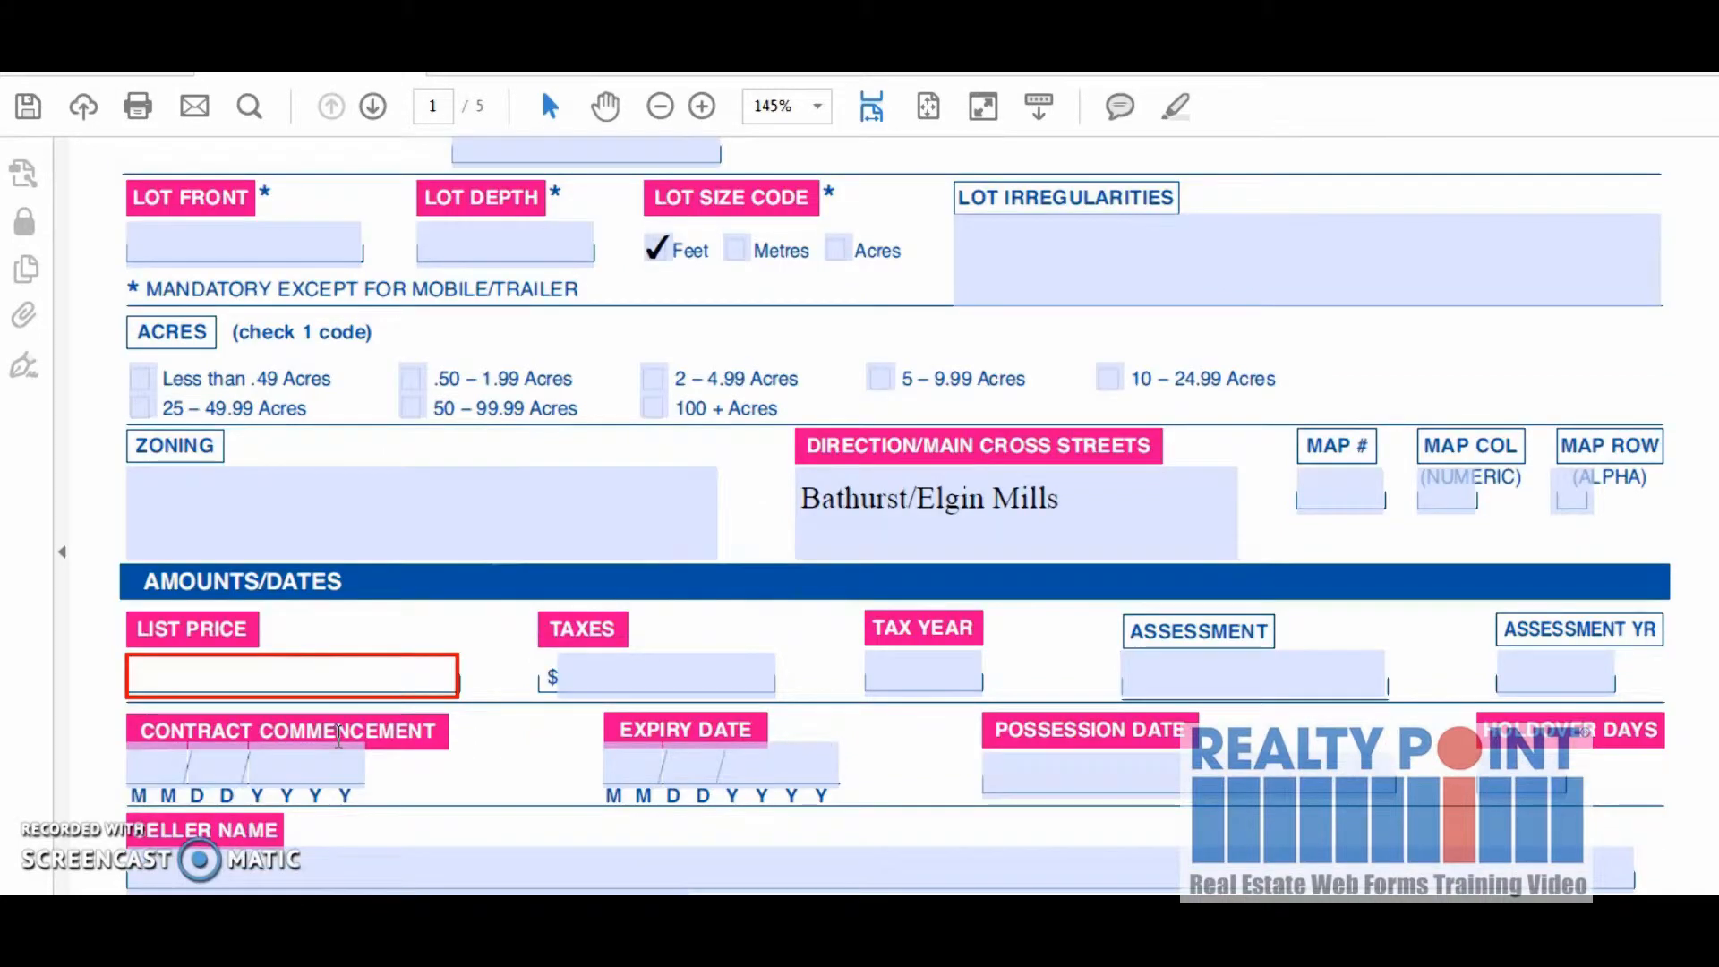
{"action": "scroll", "coordinate": [338, 728], "scroll_direction": "down", "scroll_amount": 3}
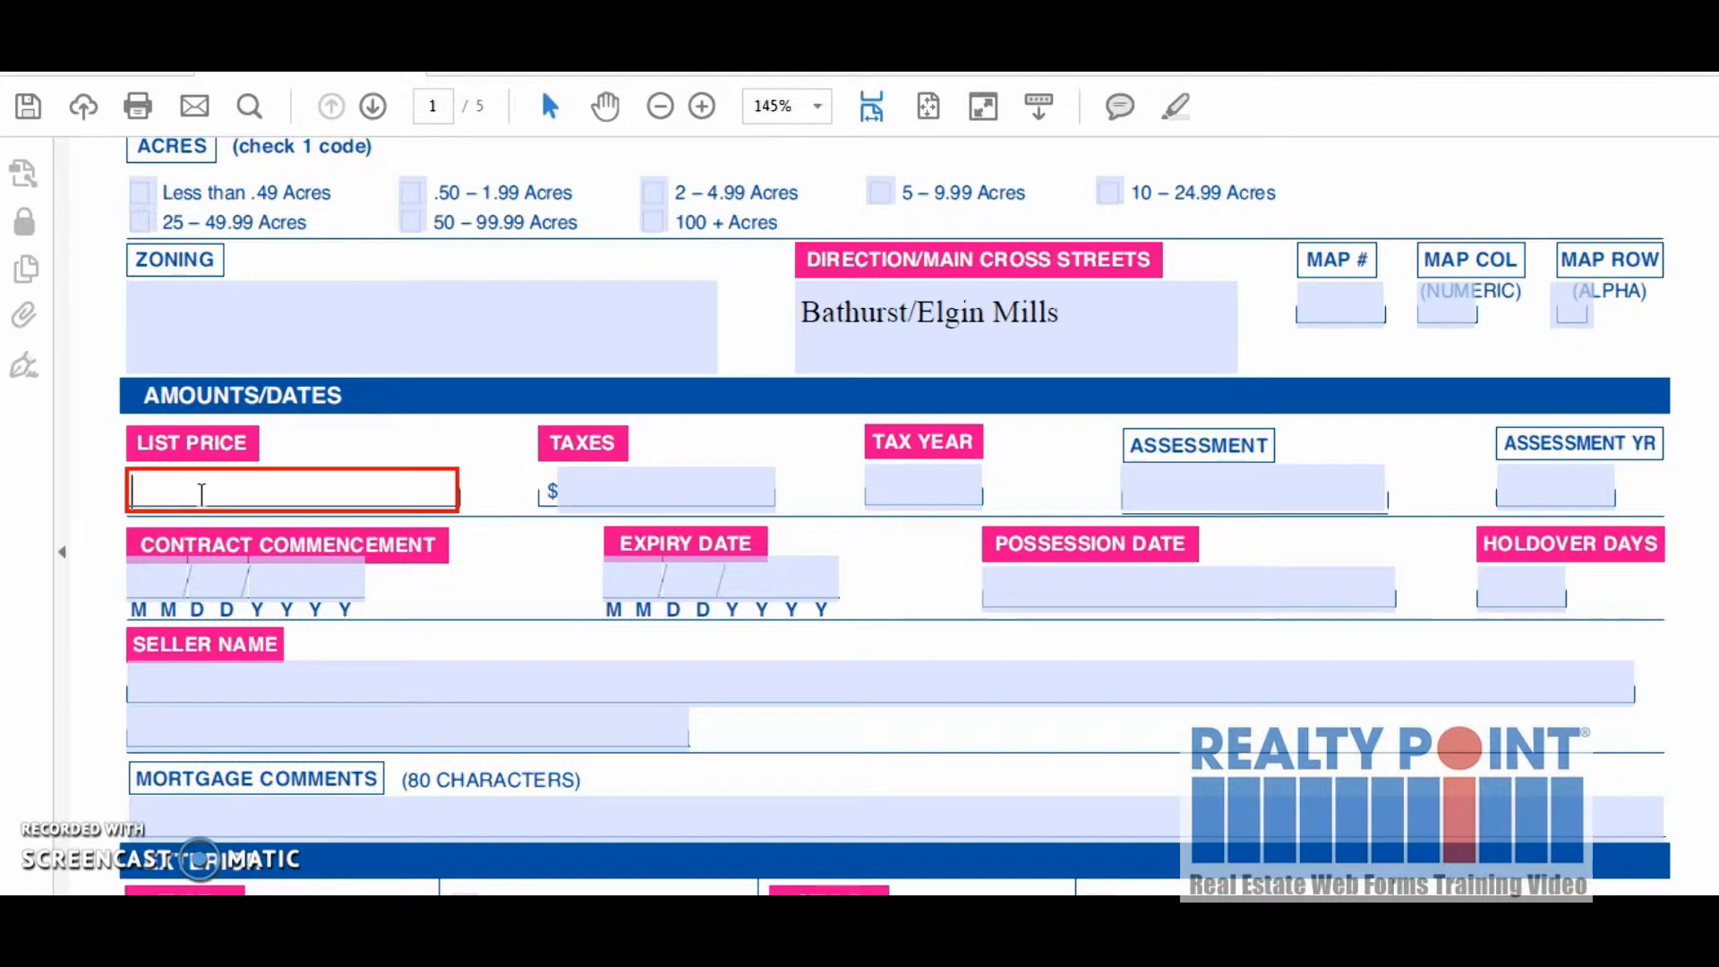
{"action": "left_click", "coordinate": [640, 494]}
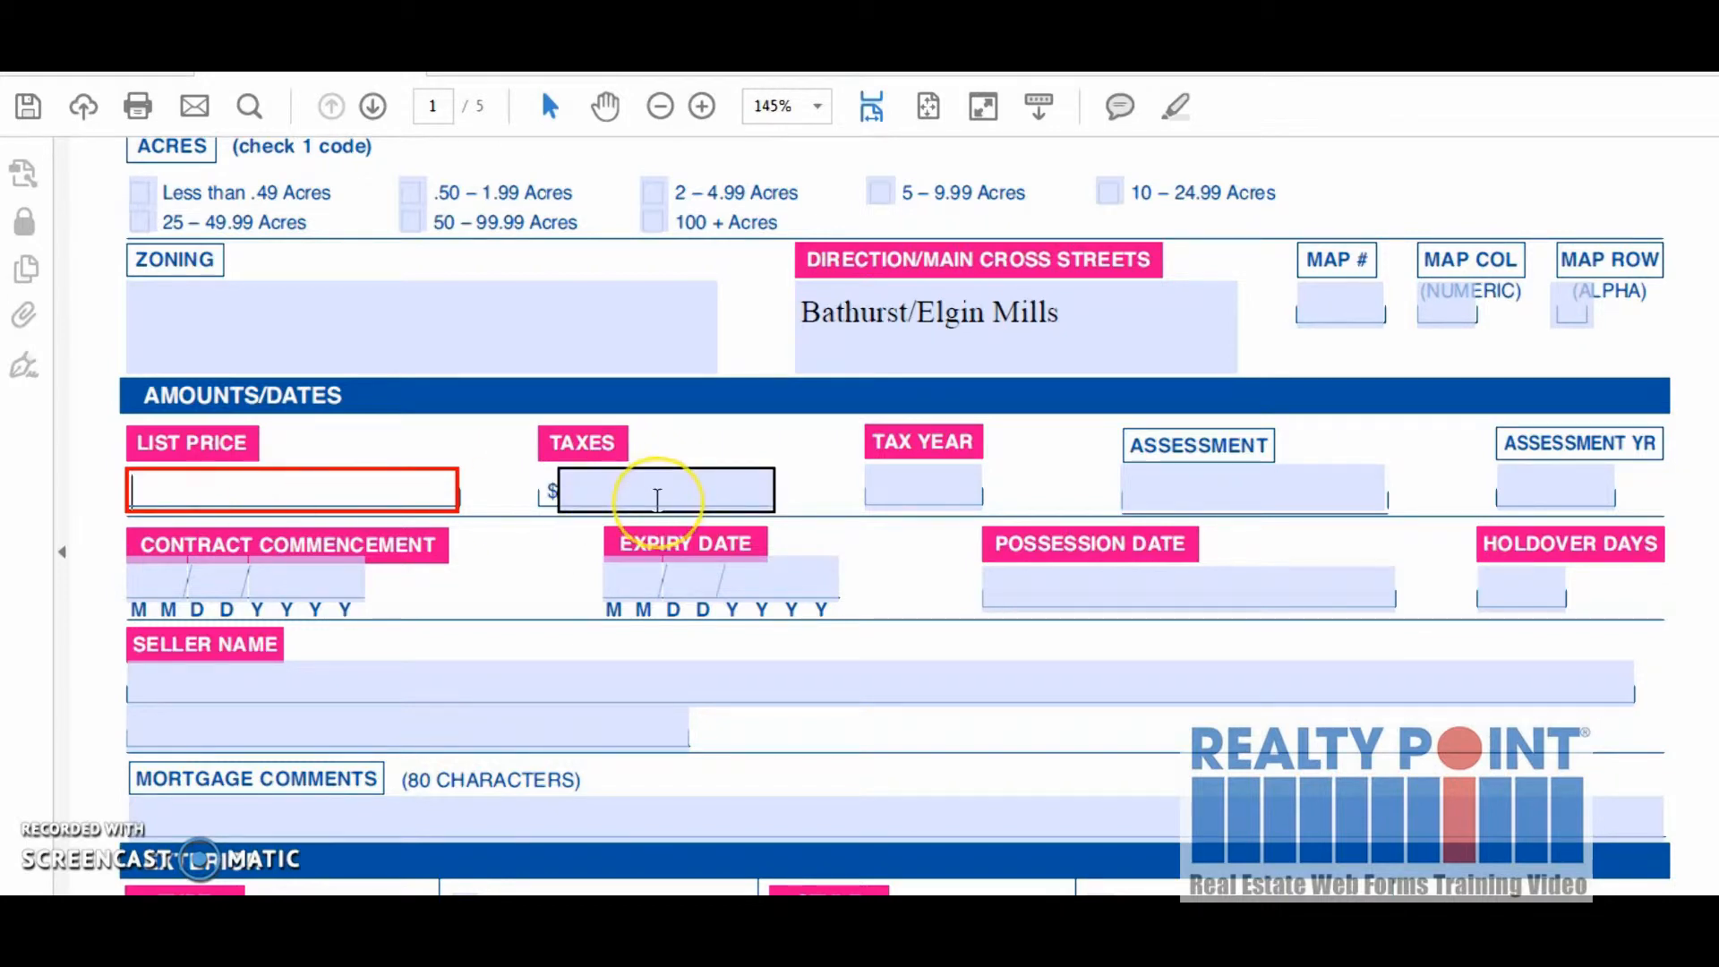
{"action": "left_click", "coordinate": [657, 498]}
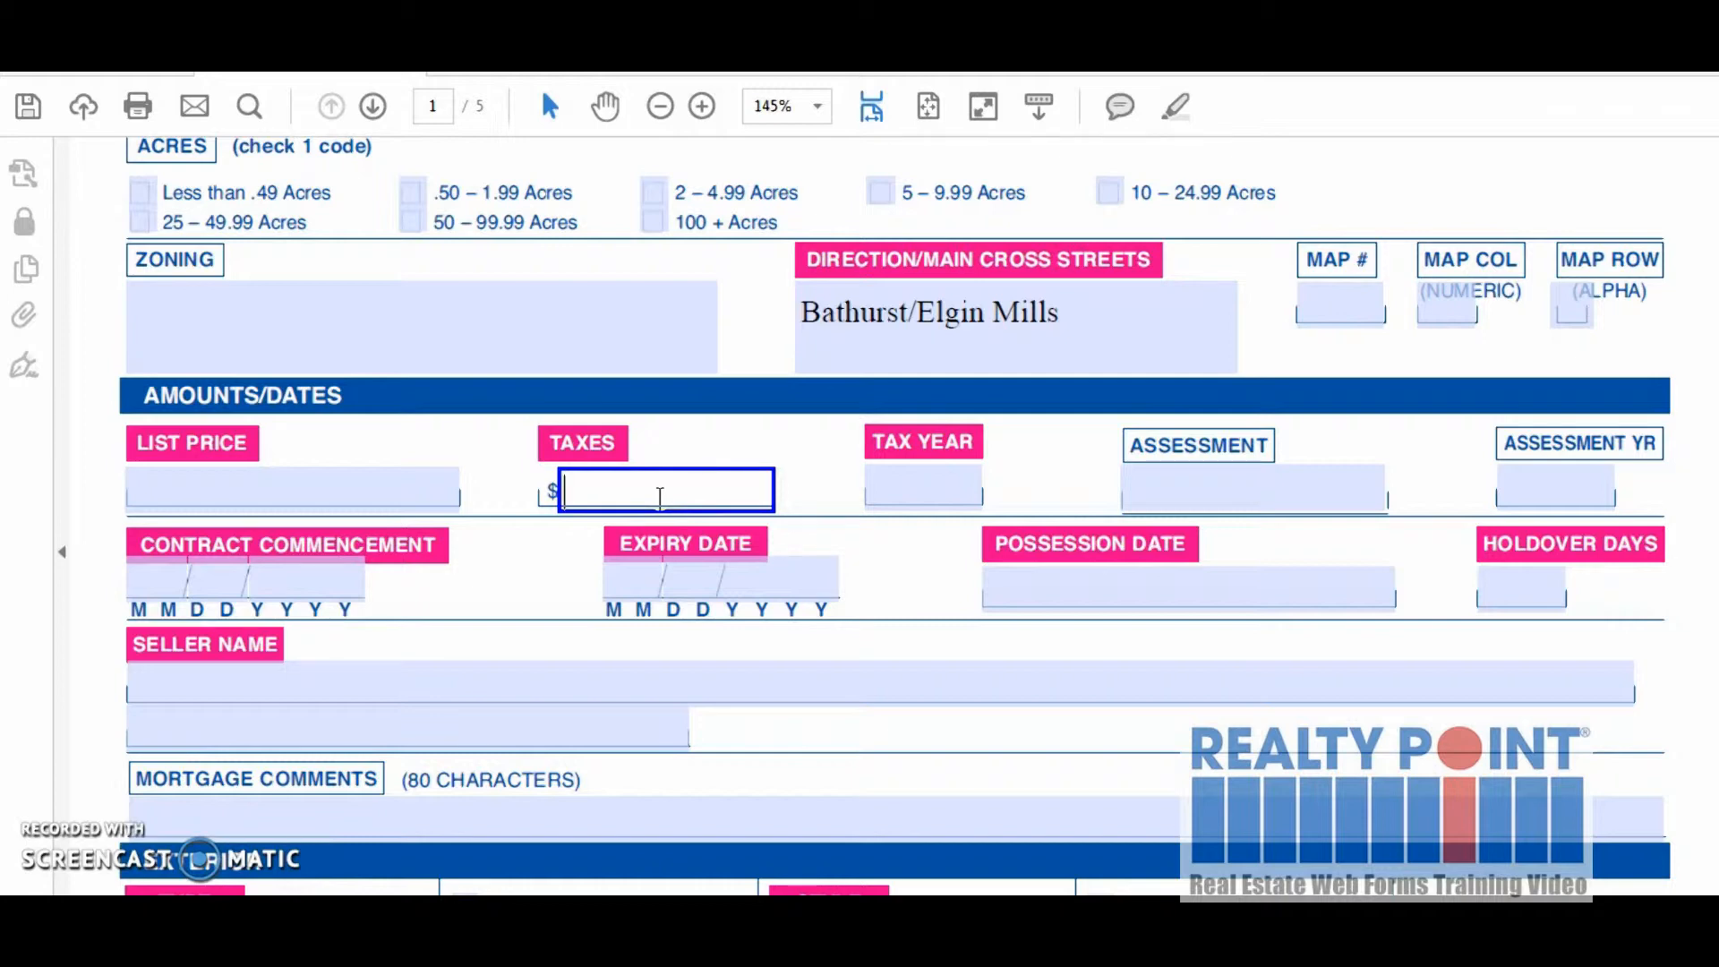
{"action": "left_click", "coordinate": [899, 484]}
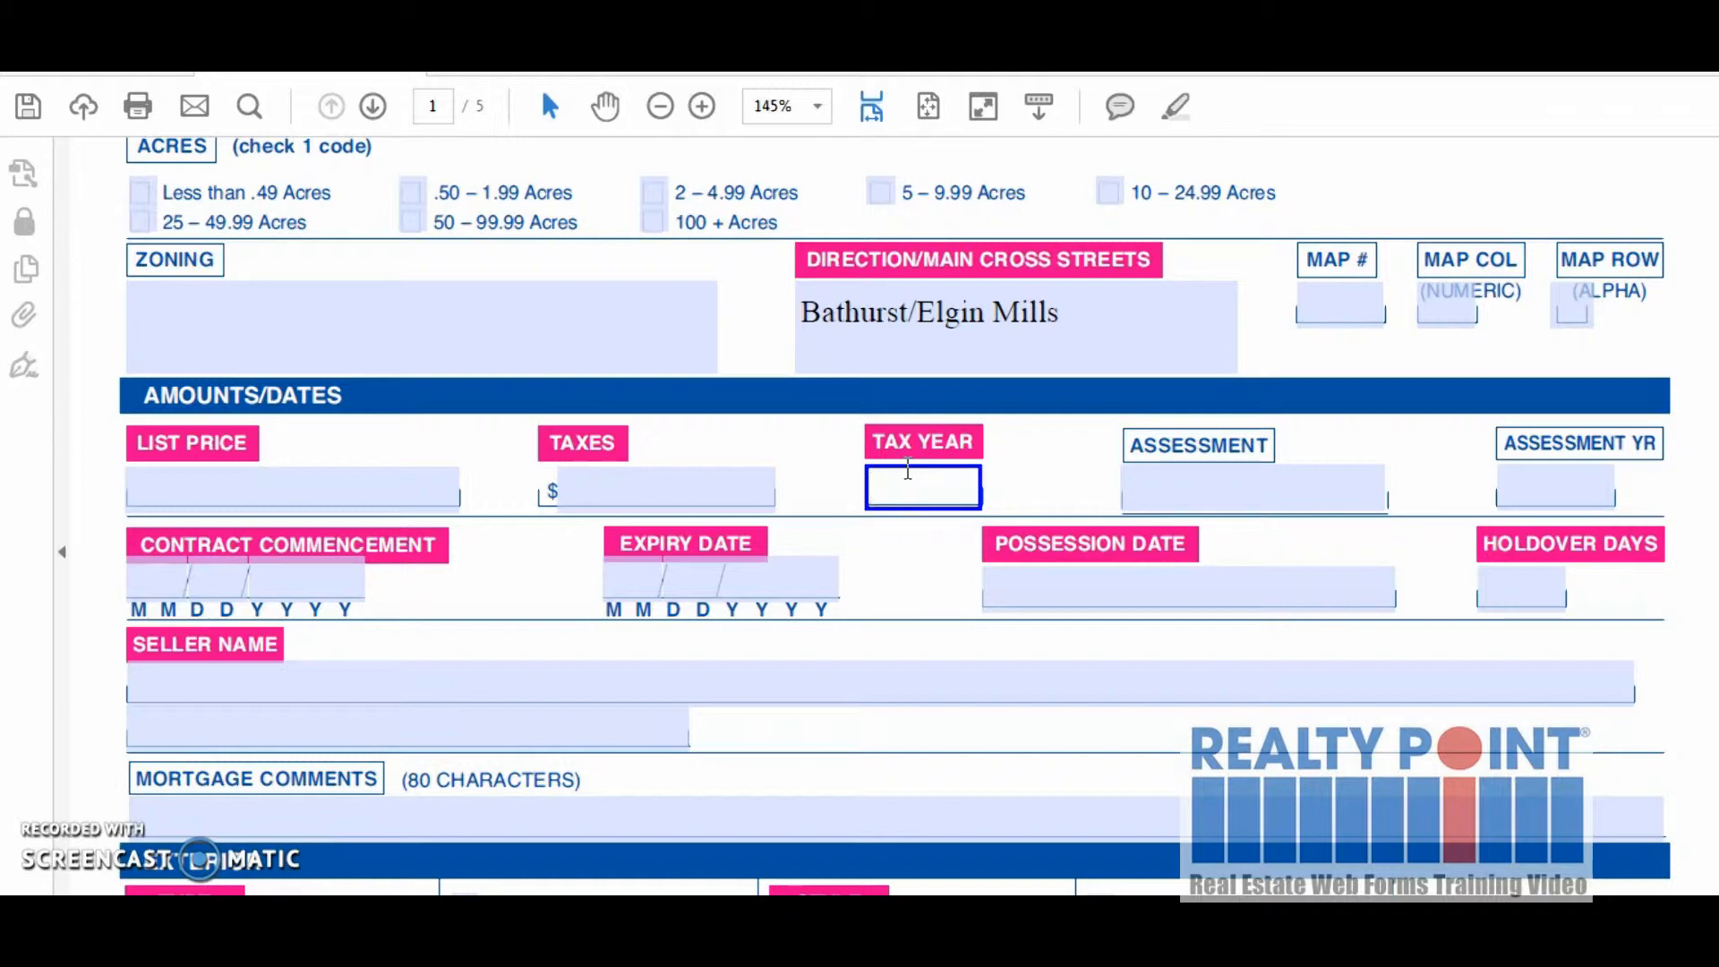
{"action": "left_click", "coordinate": [838, 488]}
{"action": "left_click", "coordinate": [223, 582]}
{"action": "left_click", "coordinate": [211, 577]}
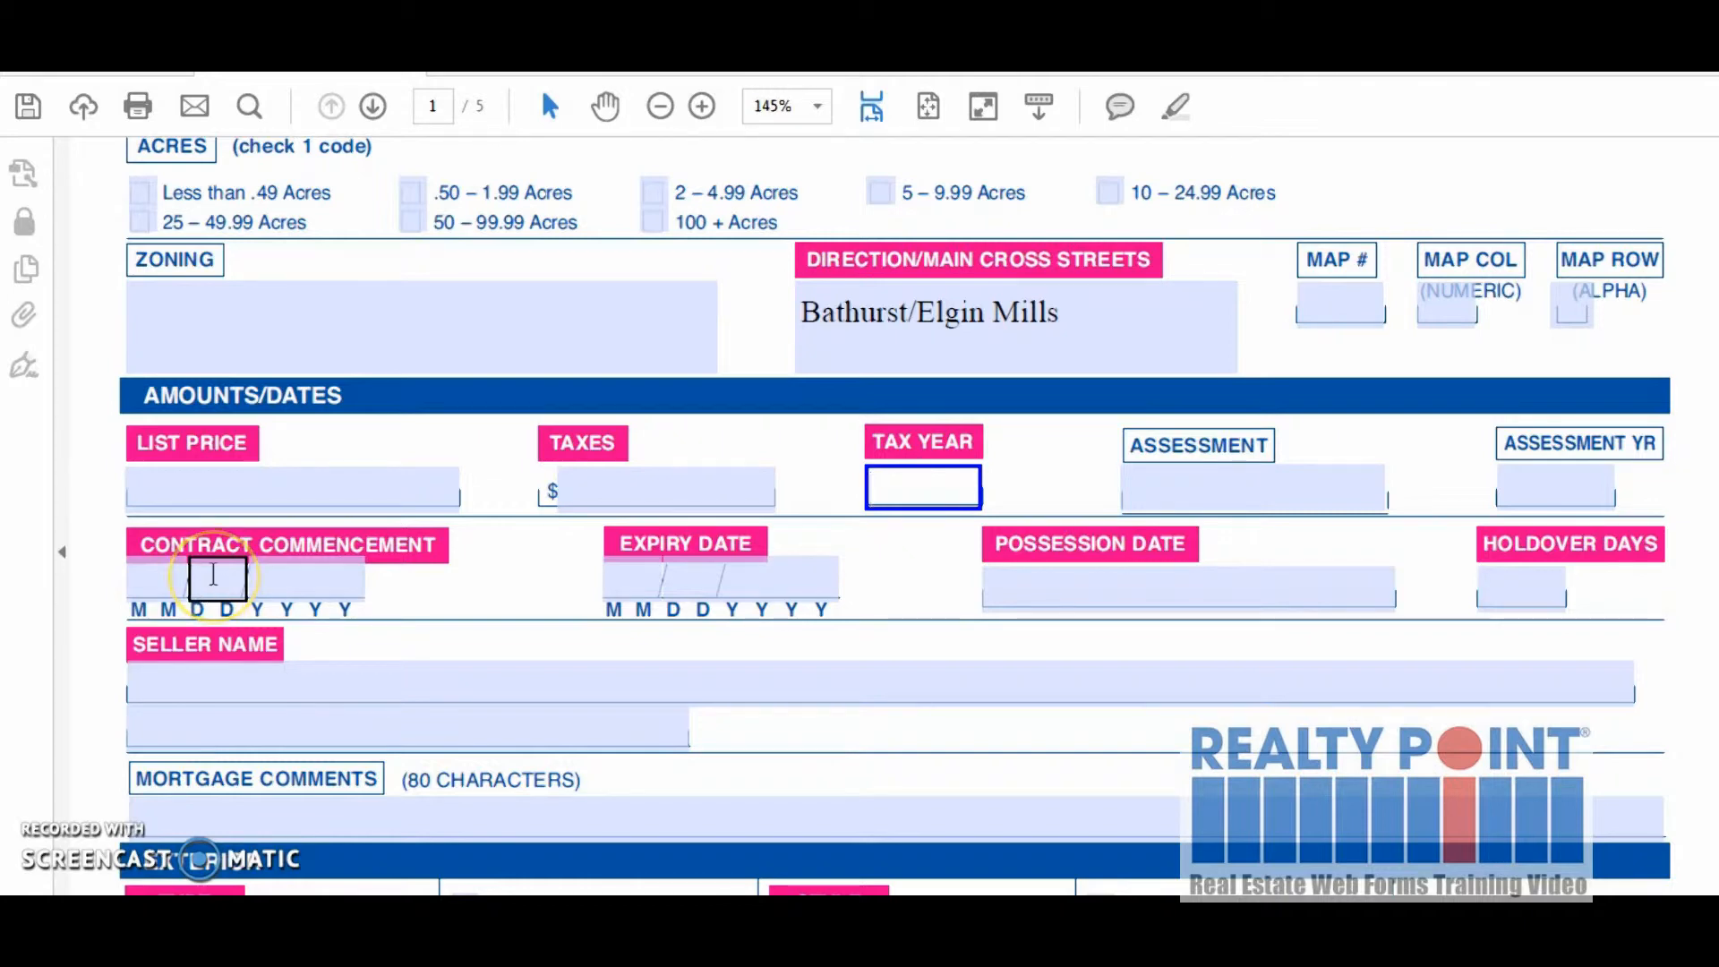
{"action": "left_click", "coordinate": [653, 566]}
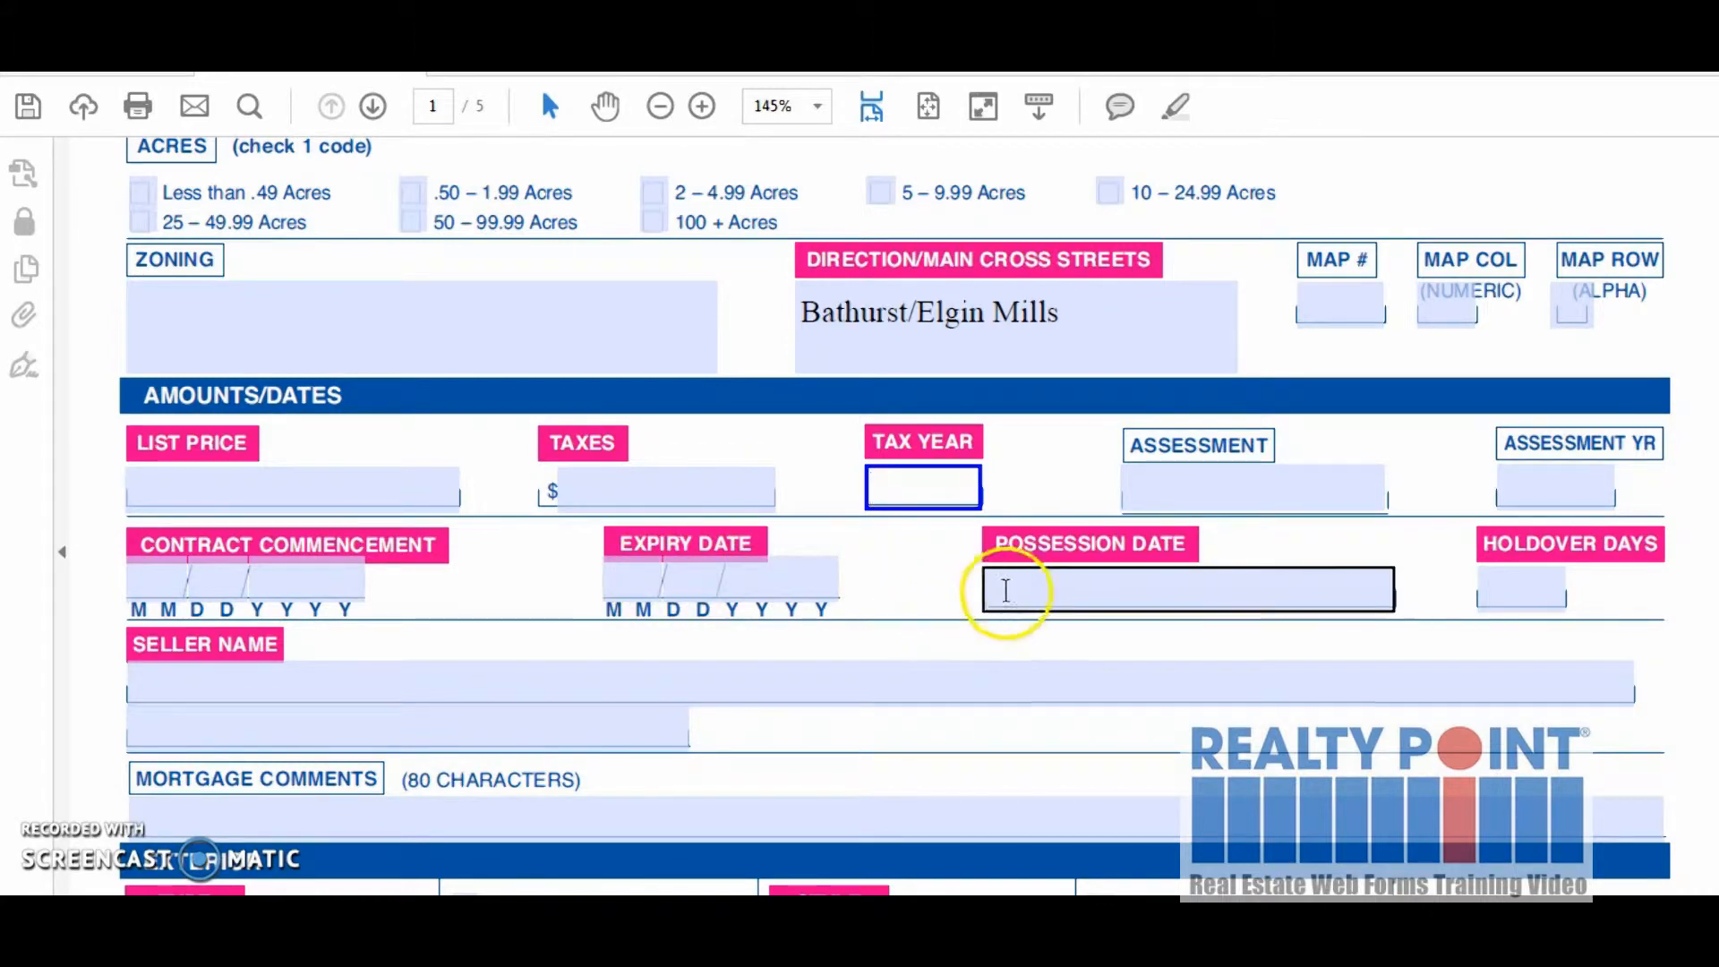
Enter TBD as the Possession Date and 60 as the Holdover Days.
{"action": "left_click", "coordinate": [1043, 584]}
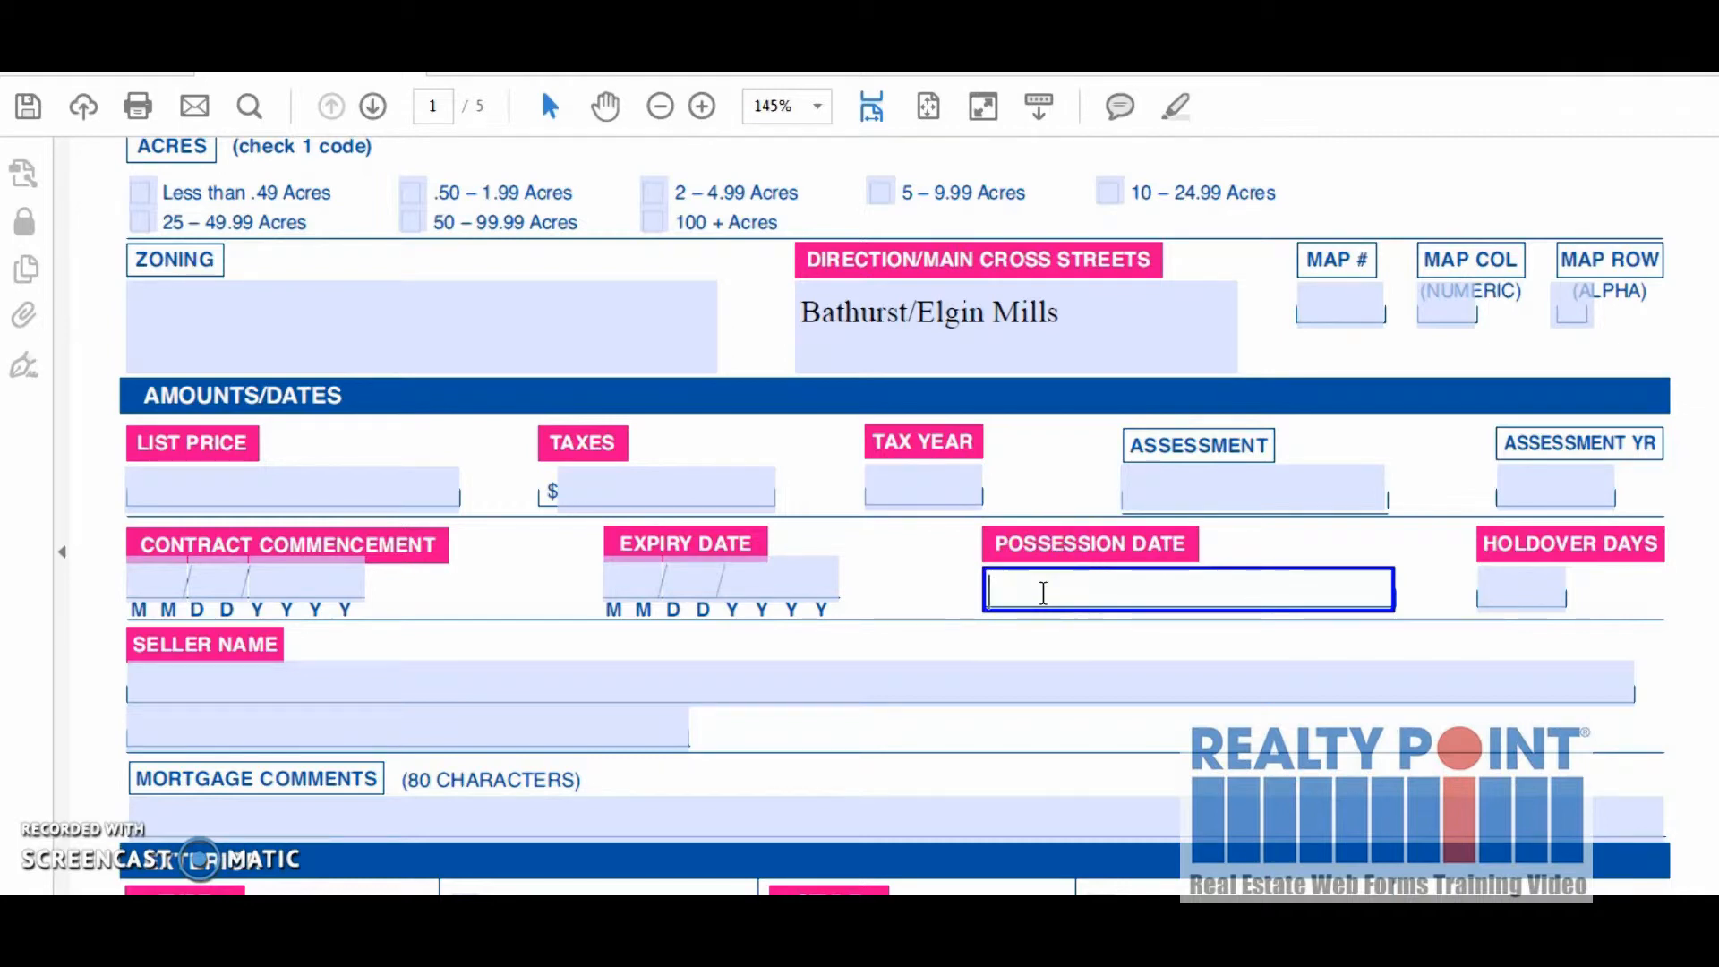
{"action": "left_click", "coordinate": [1007, 583]}
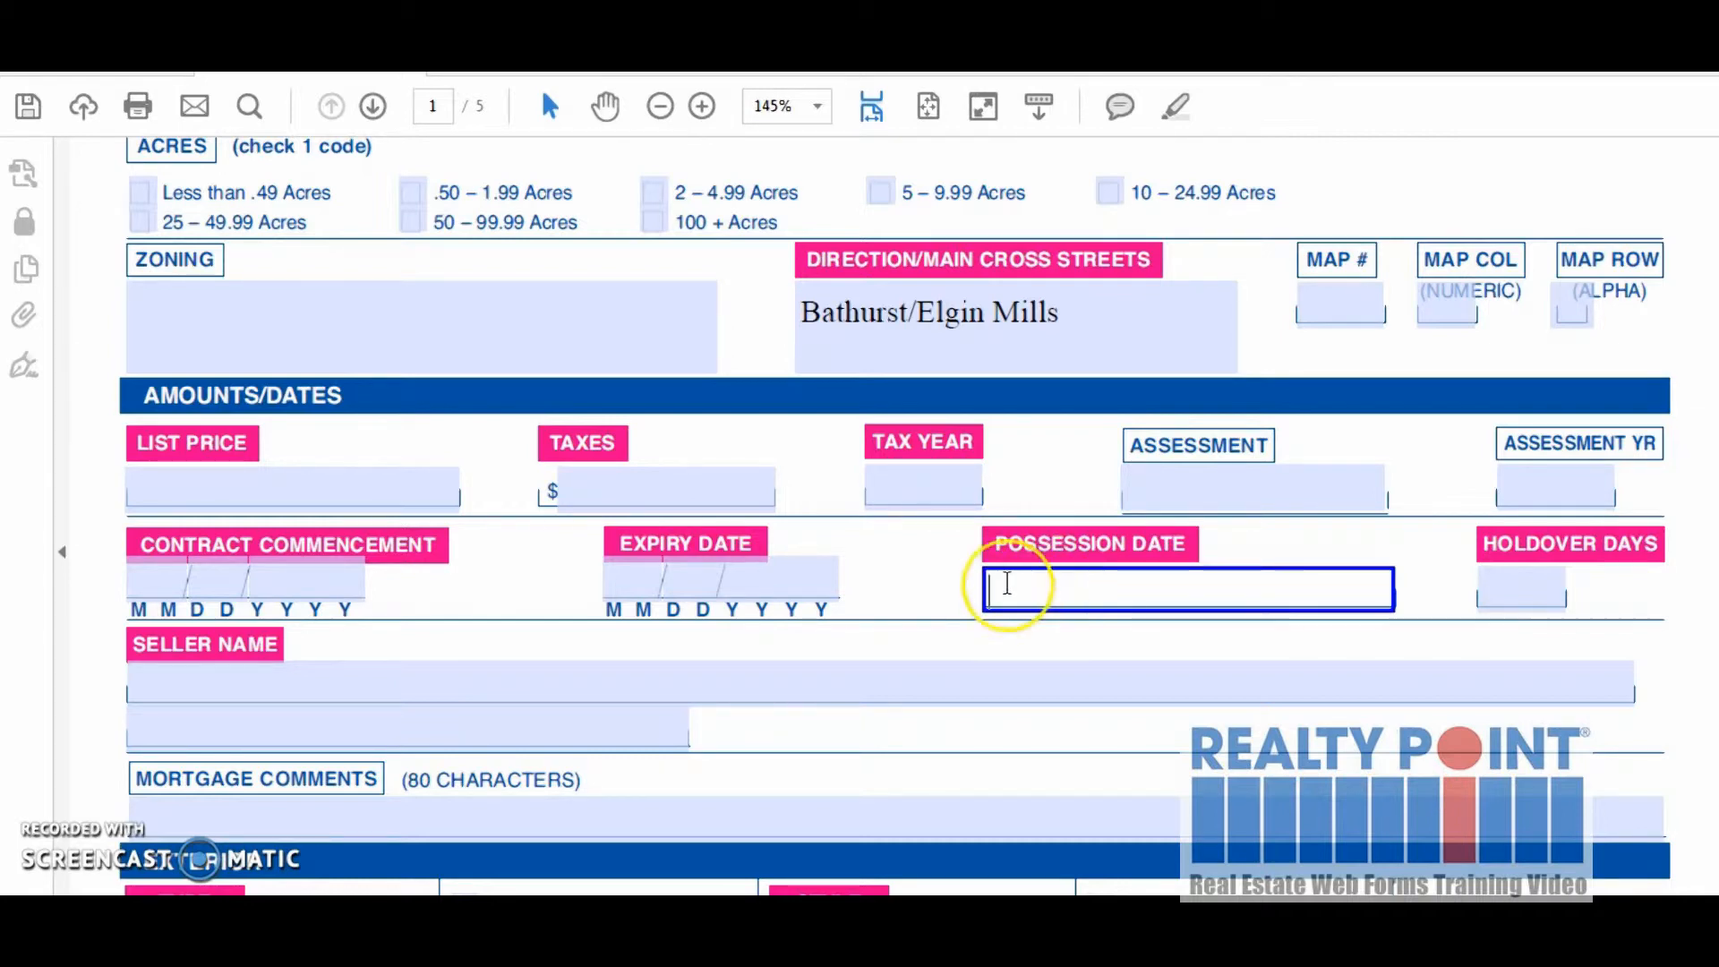
{"action": "type", "text": "T"}
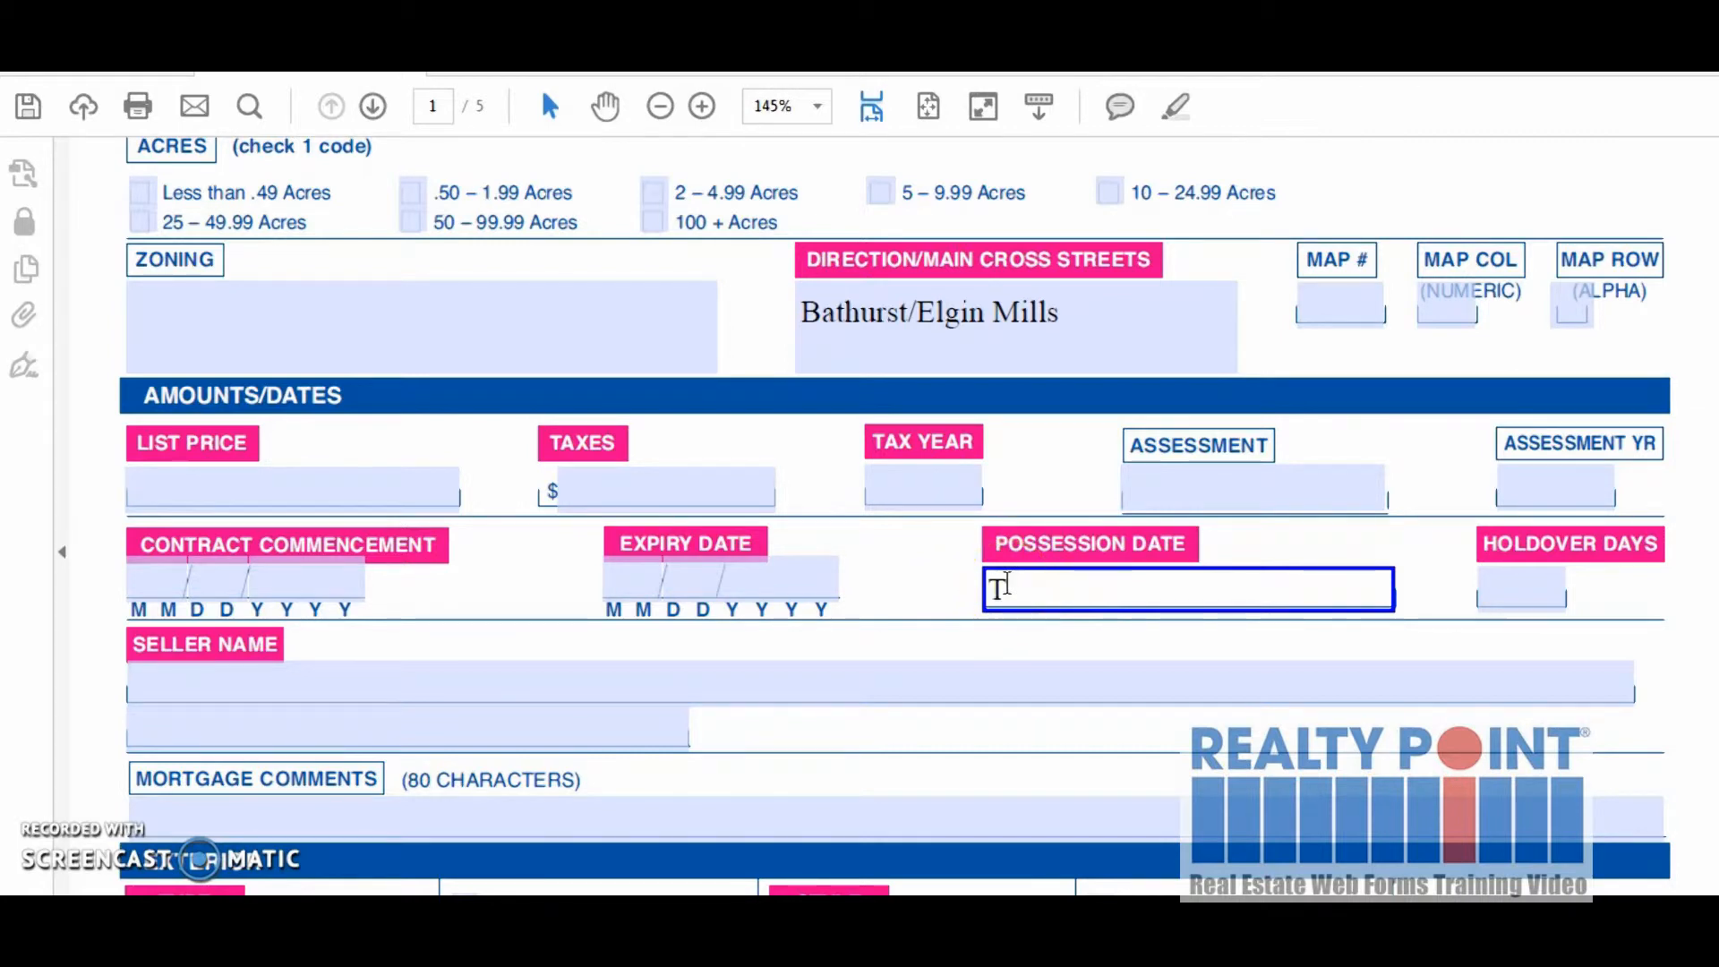
{"action": "type", "text": "BD"}
{"action": "left_click", "coordinate": [987, 589]}
{"action": "left_click", "coordinate": [1509, 587]}
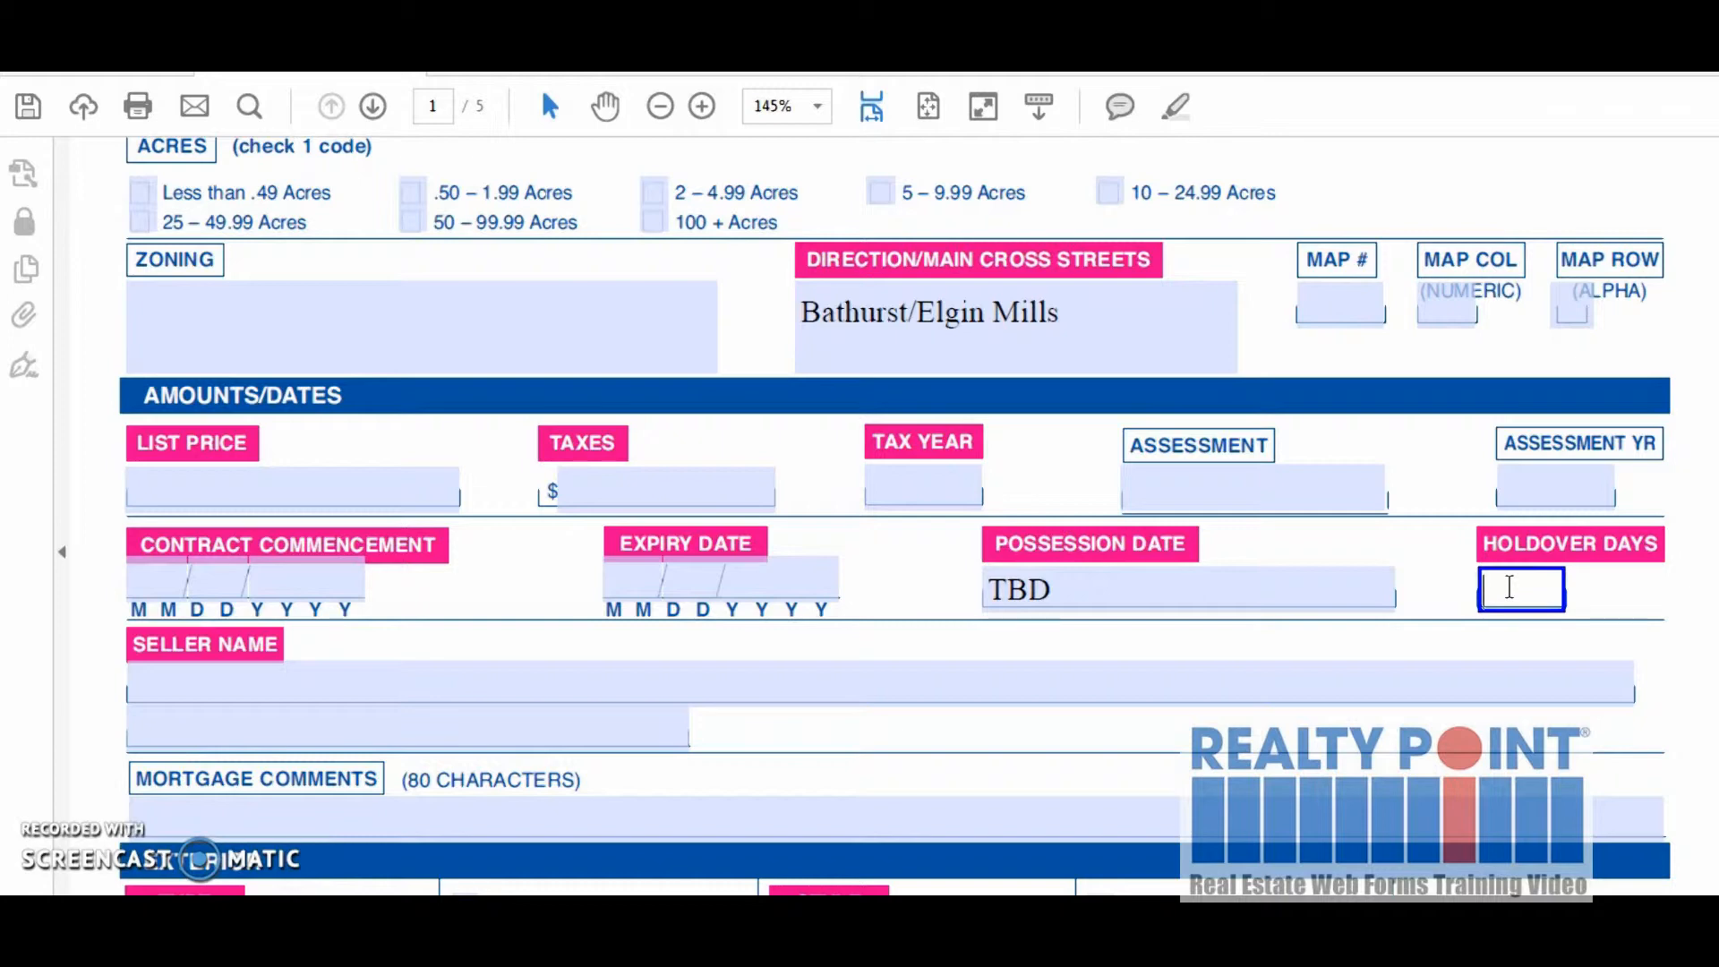
{"action": "type", "text": "60"}
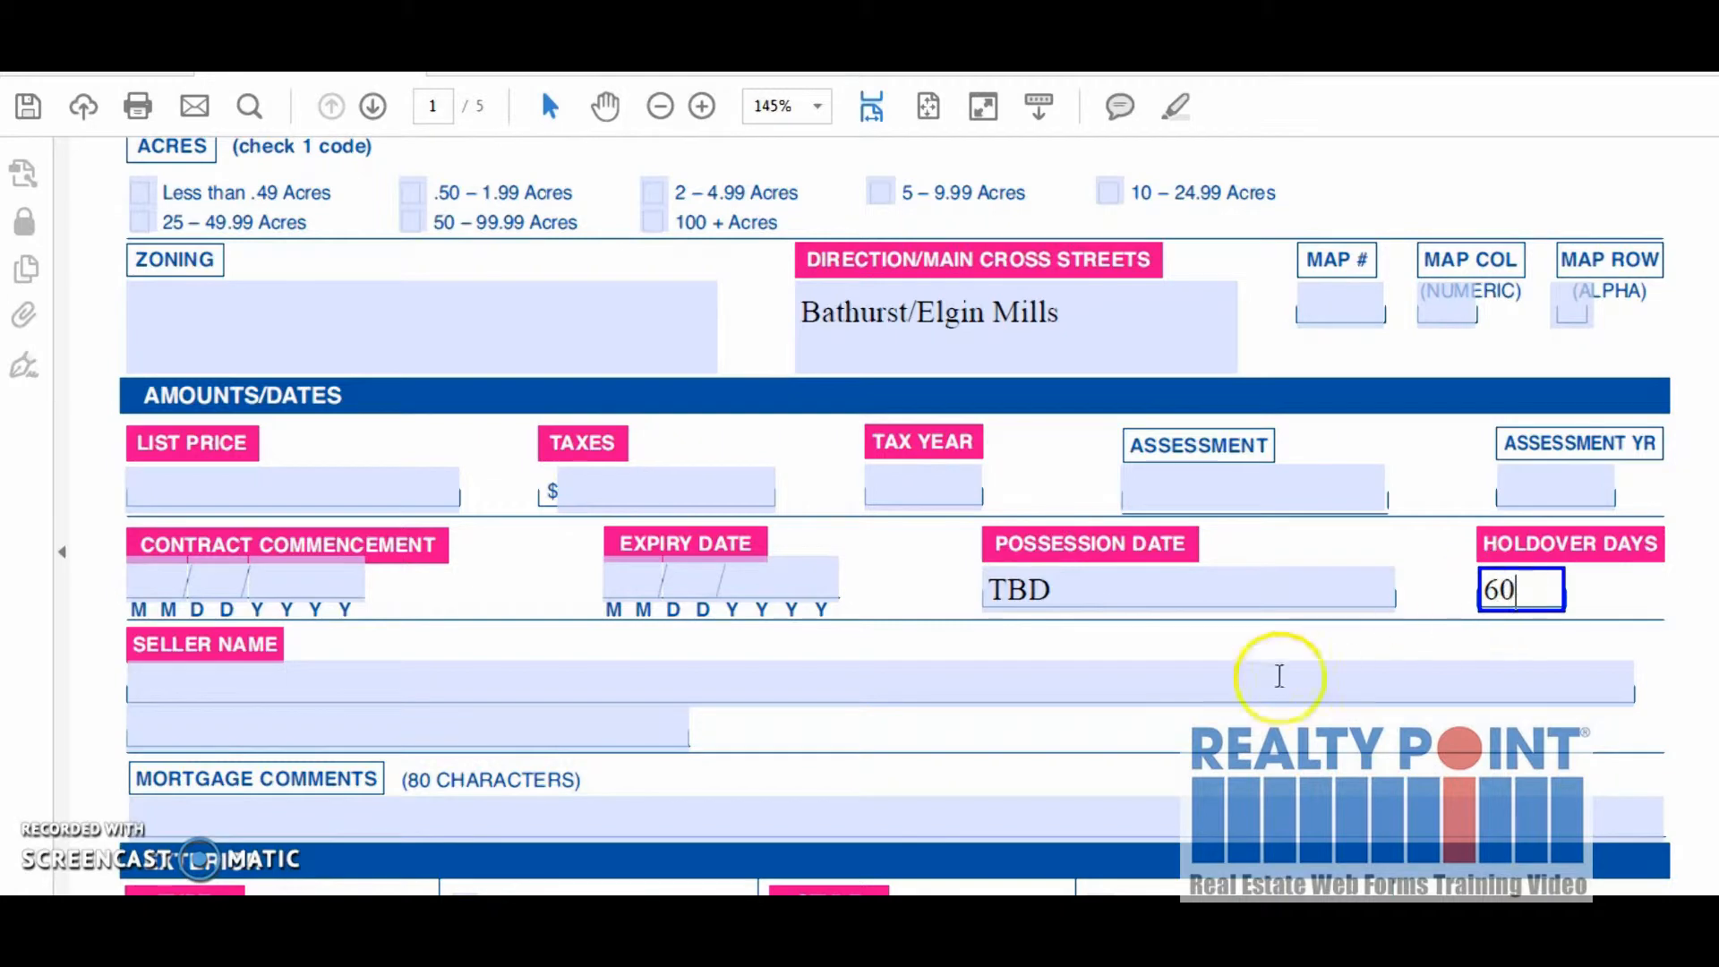
Review the Seller Name field under Amounts/Dates, leaving both of its lines blank.
{"action": "left_click", "coordinate": [434, 685]}
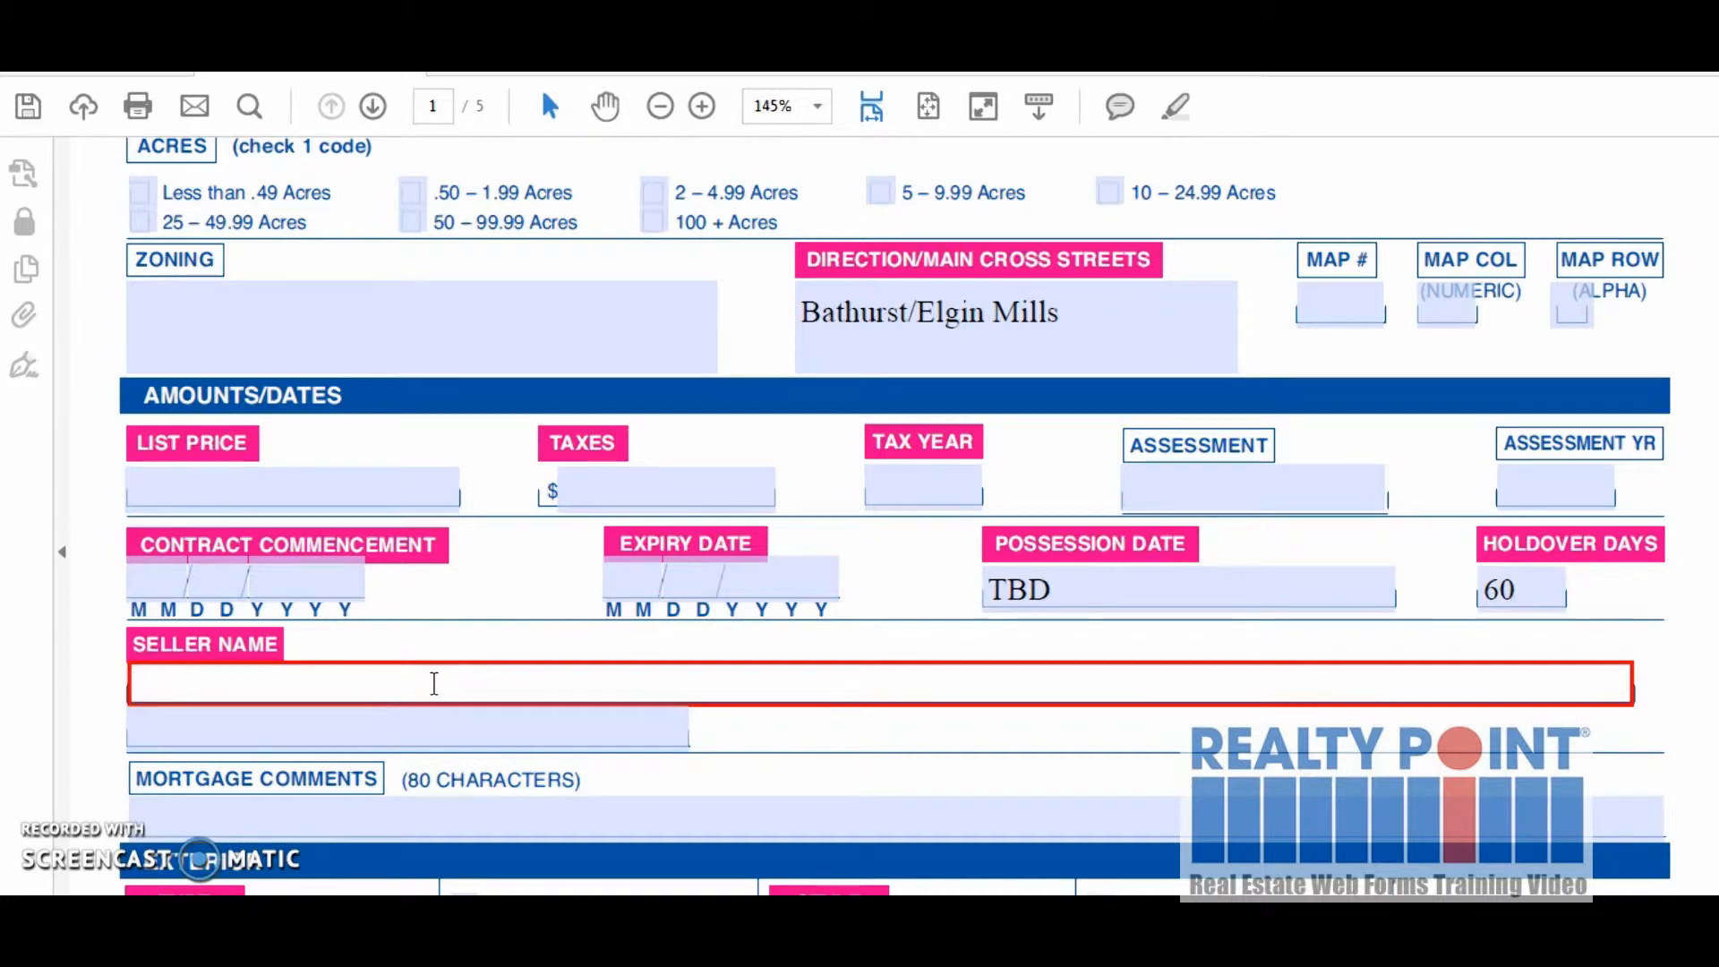
{"action": "scroll", "coordinate": [434, 683], "scroll_direction": "down", "scroll_amount": 1}
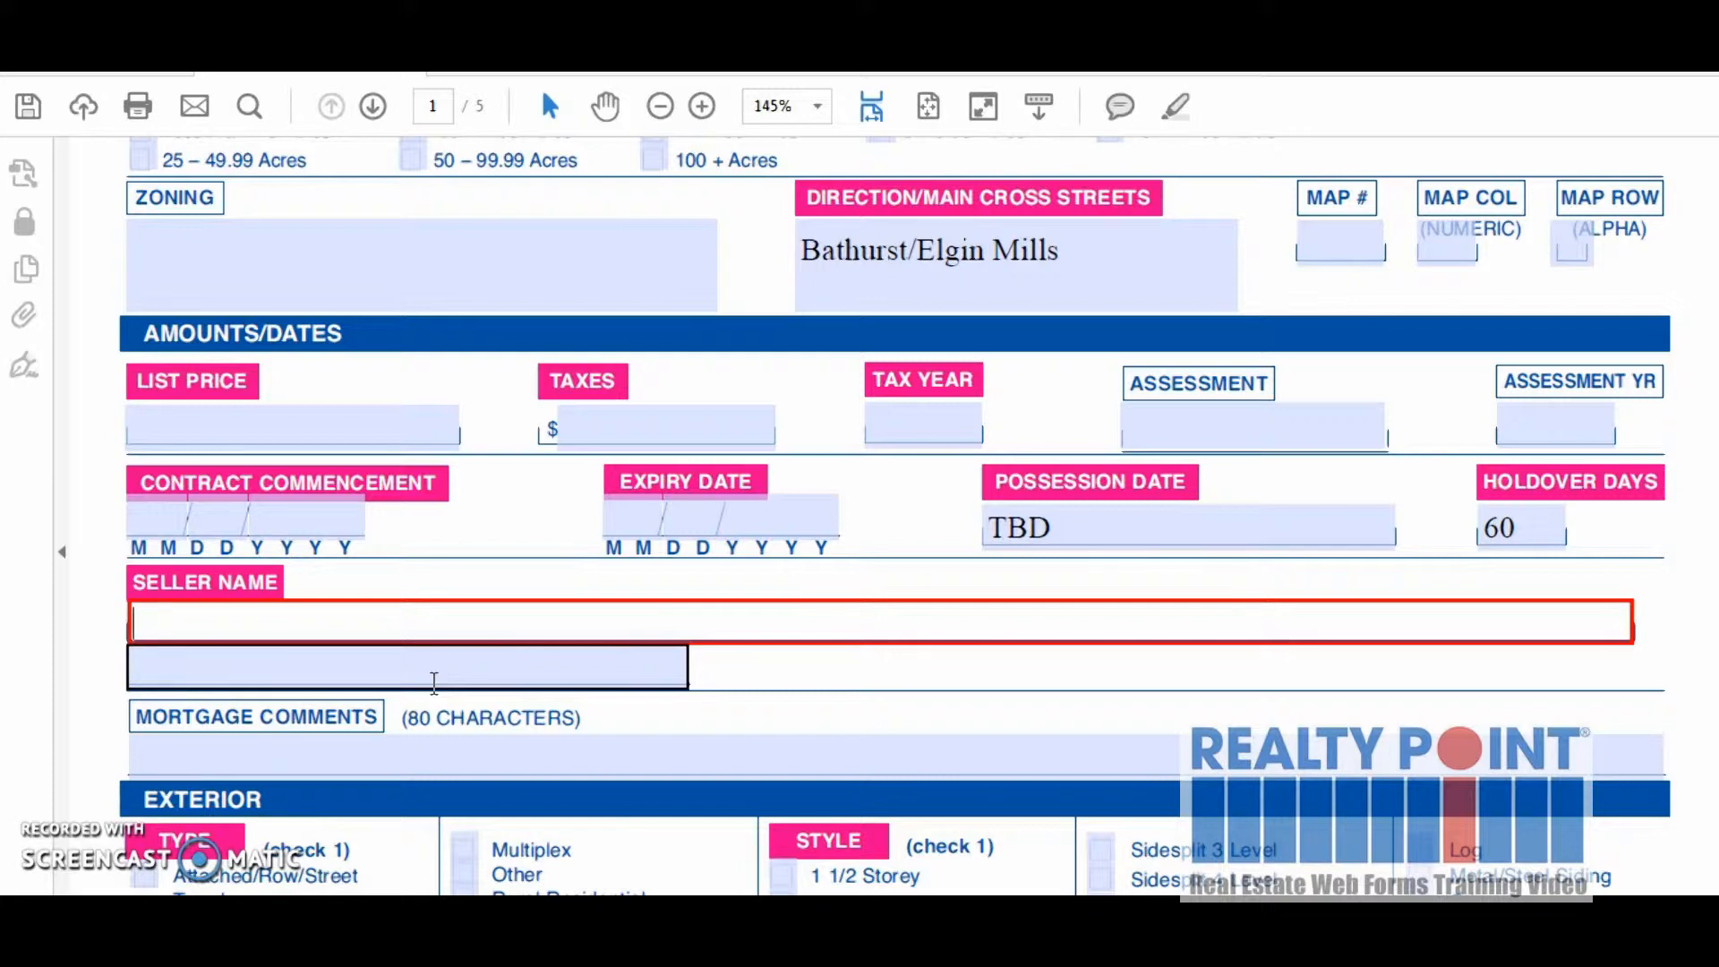
{"action": "left_click", "coordinate": [367, 632]}
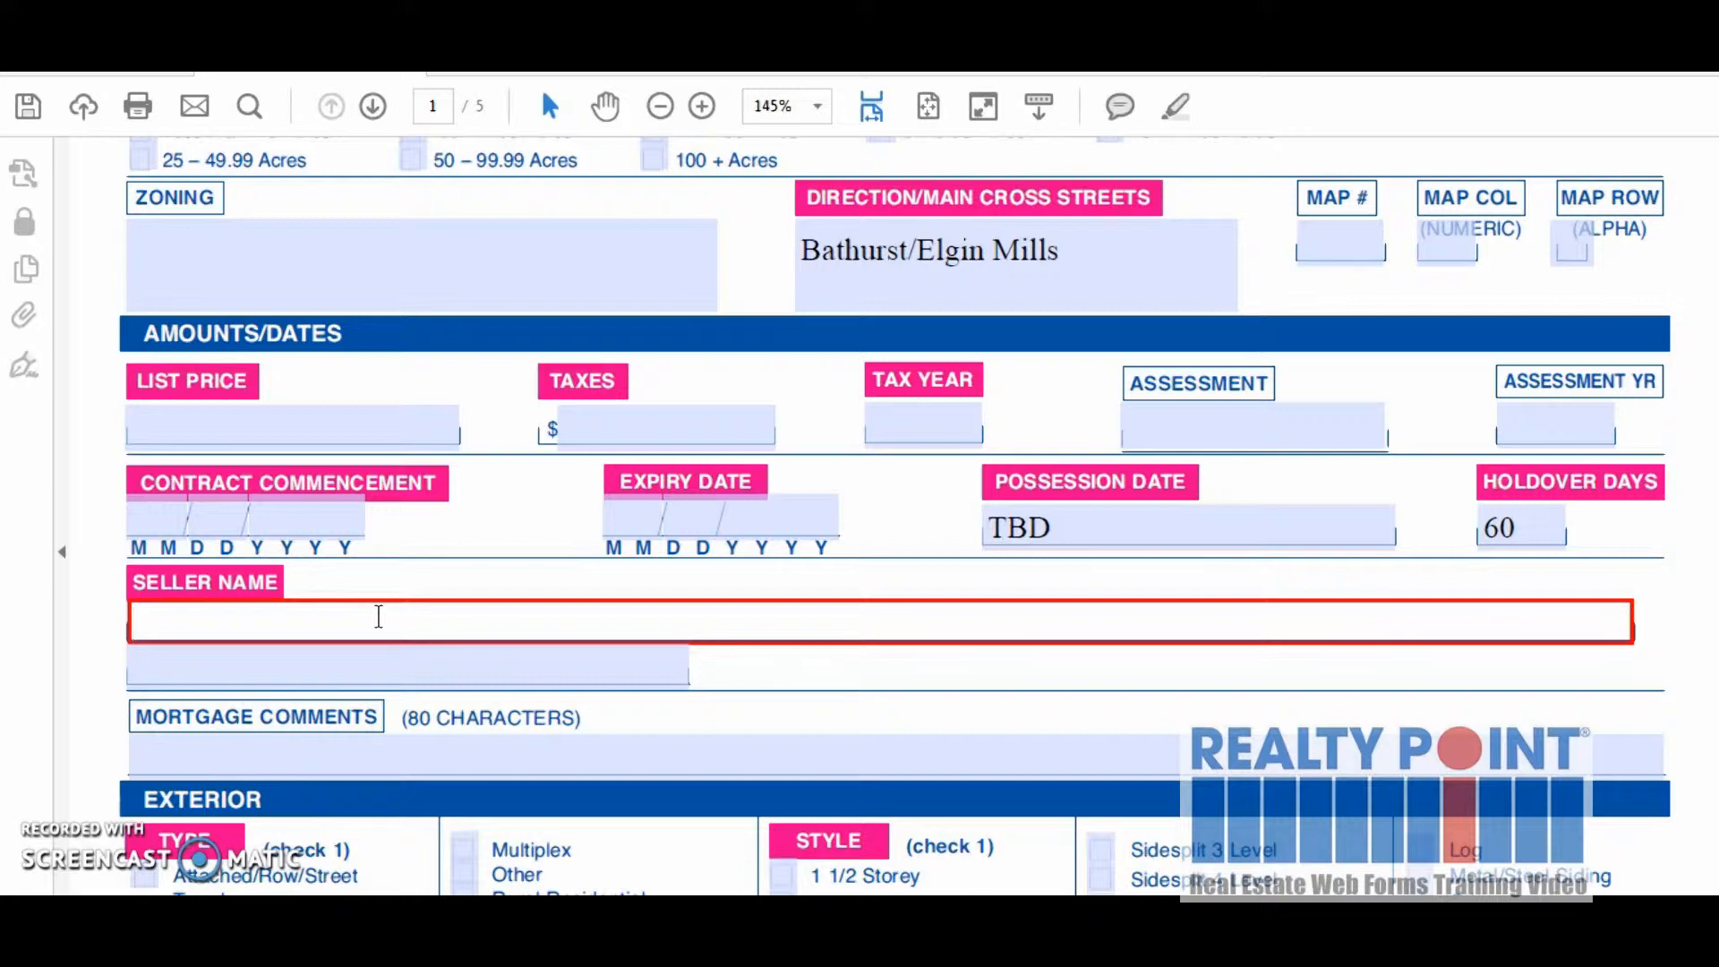
{"action": "scroll", "coordinate": [379, 616], "scroll_direction": "down", "scroll_amount": 1}
{"action": "left_click", "coordinate": [378, 615]}
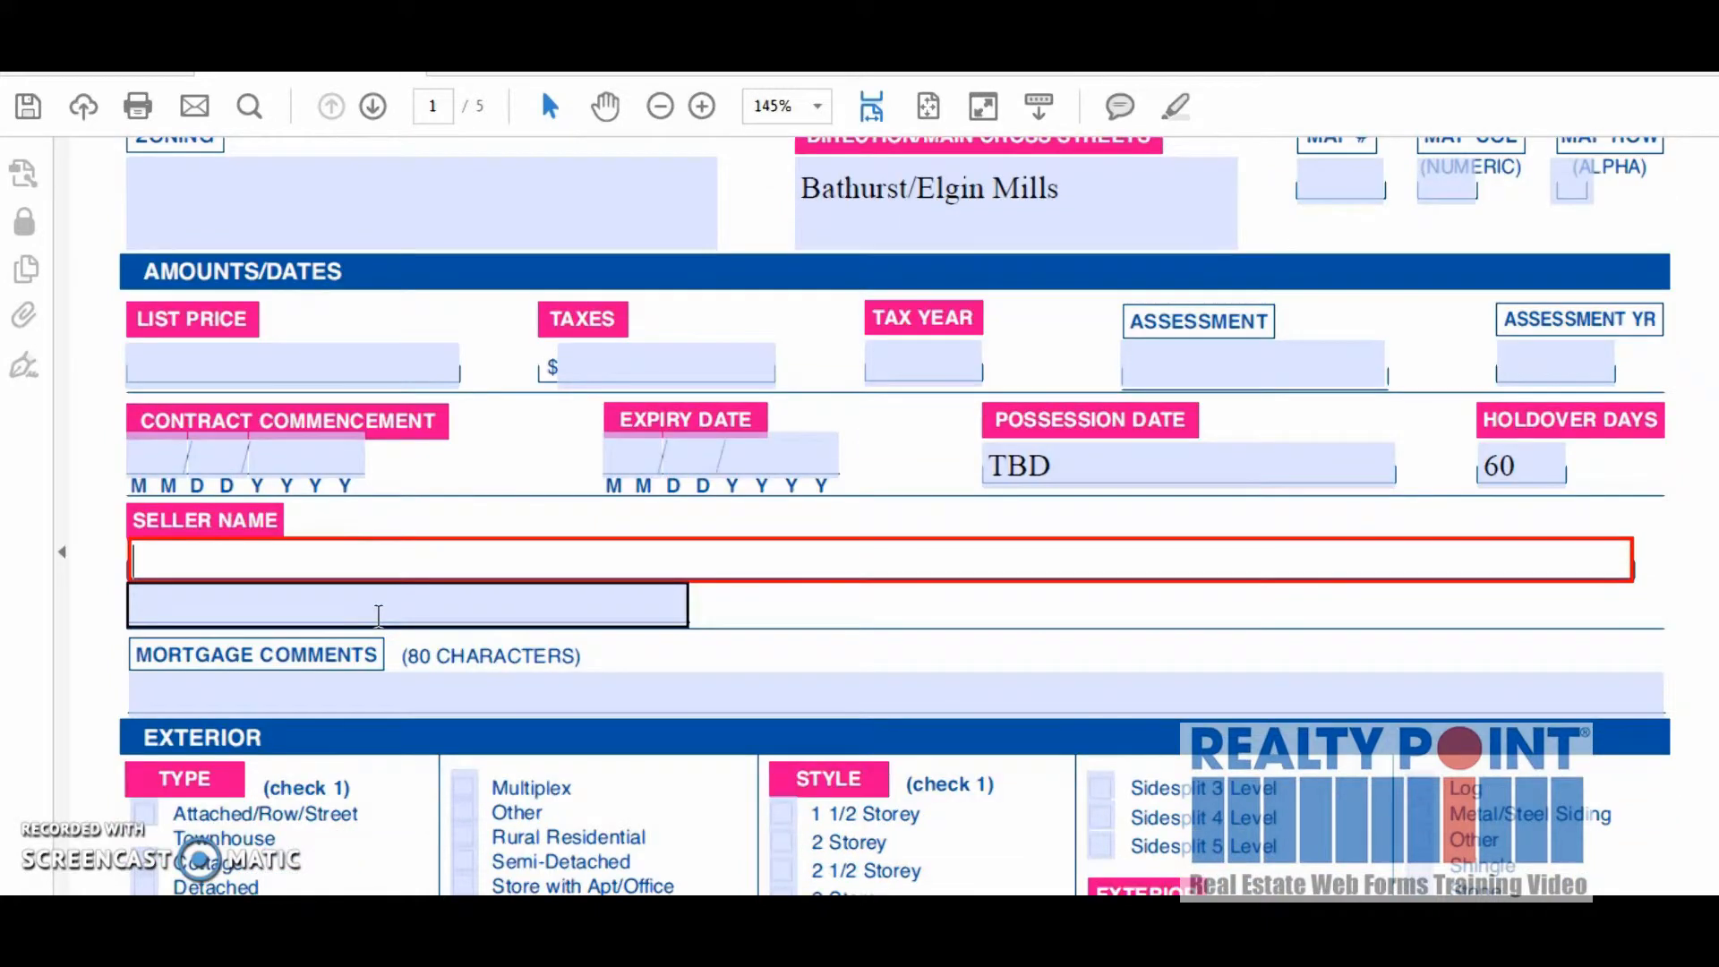
In the Exterior section, choose Detached as the Type, 2 Storey as the Style and Brick as the Exterior, leaving Sellers Initials blank.
{"action": "scroll", "coordinate": [380, 622], "scroll_direction": "down", "scroll_amount": 2}
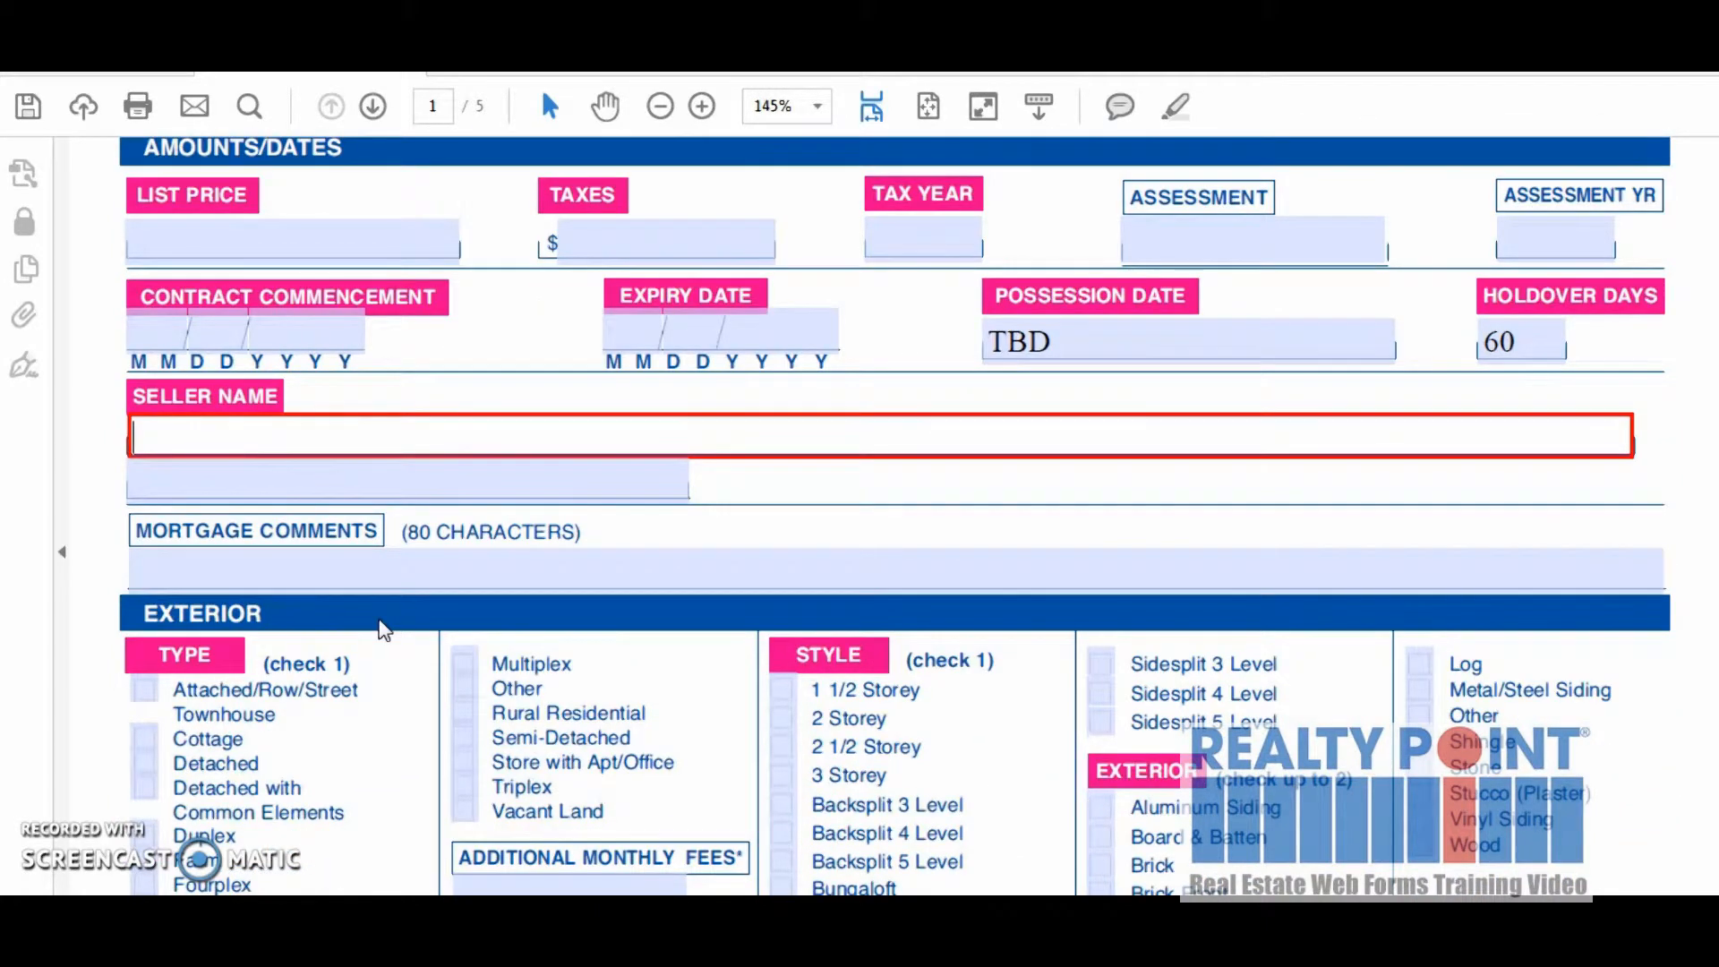
{"action": "scroll", "coordinate": [376, 621], "scroll_direction": "down", "scroll_amount": 2}
{"action": "left_click", "coordinate": [298, 634]}
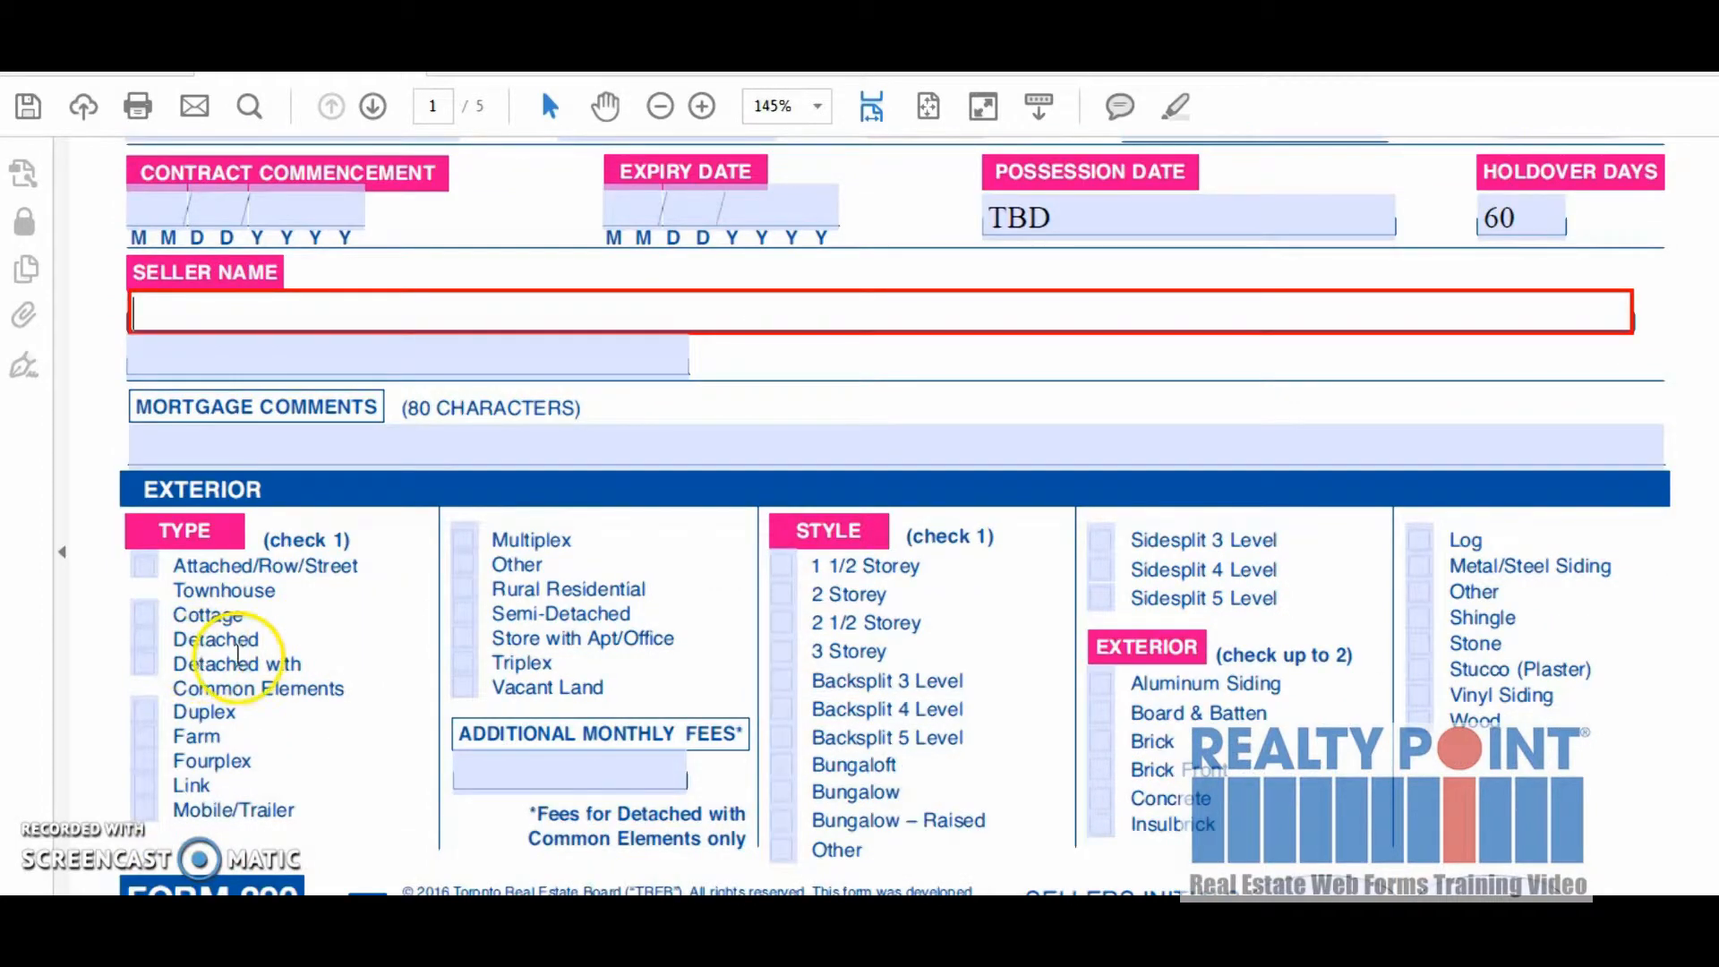
{"action": "left_click", "coordinate": [143, 637]}
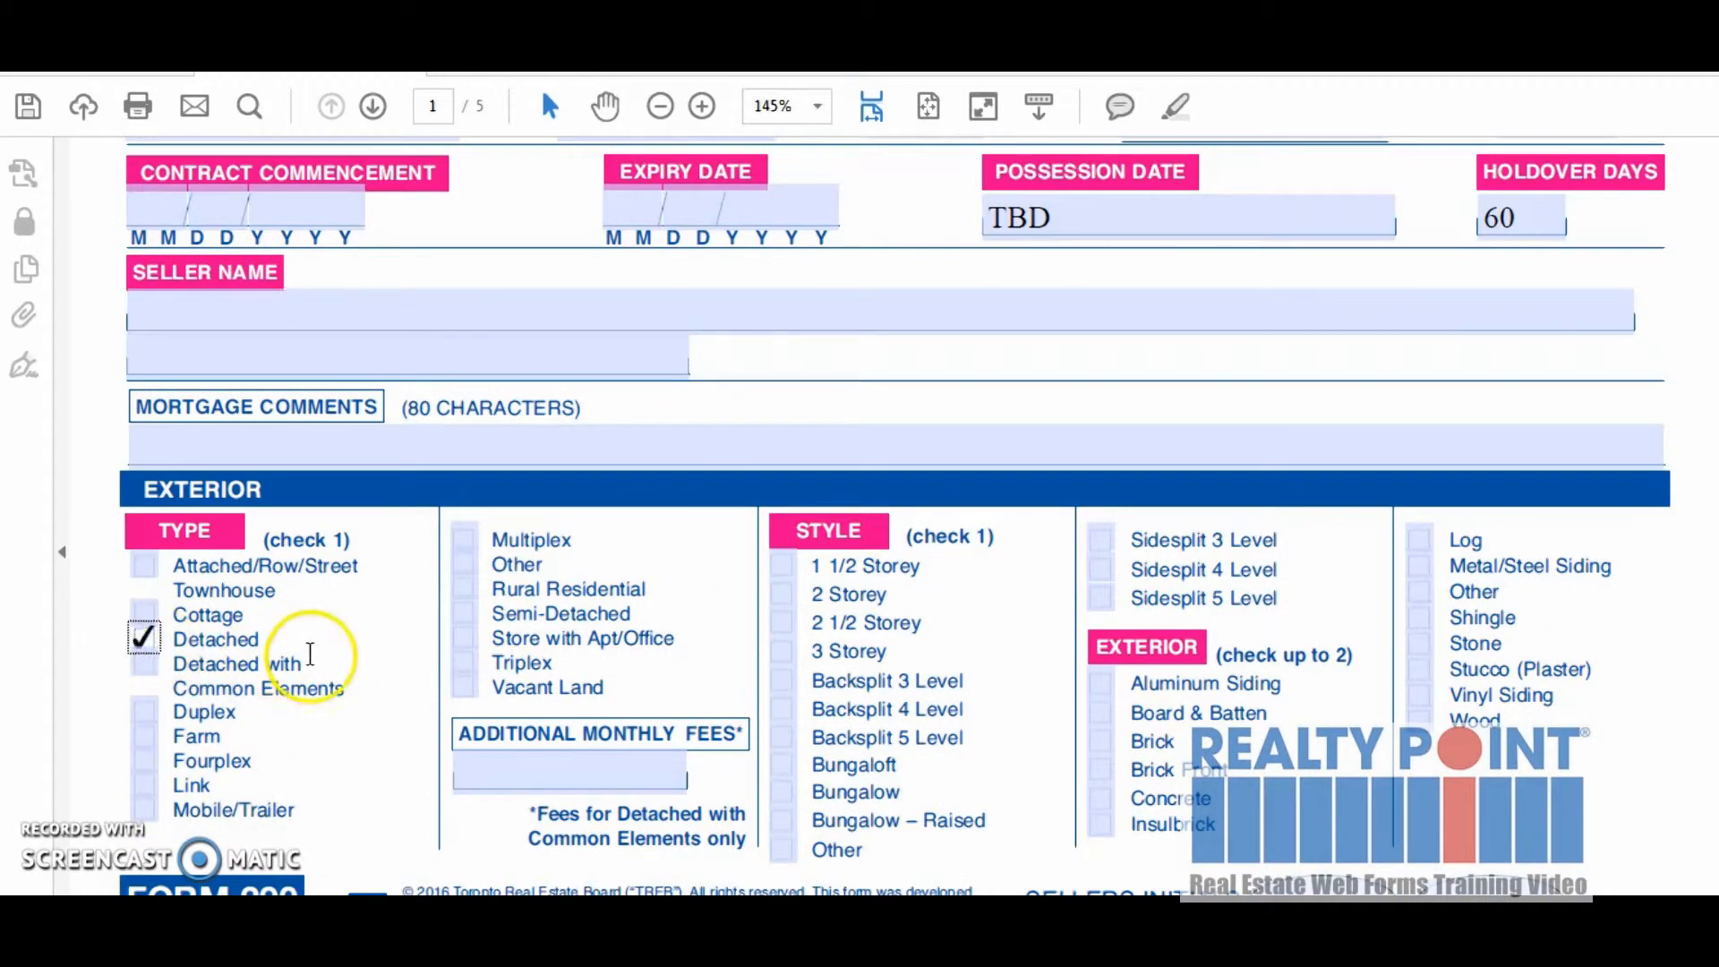
{"action": "scroll", "coordinate": [310, 653], "scroll_direction": "down", "scroll_amount": 2}
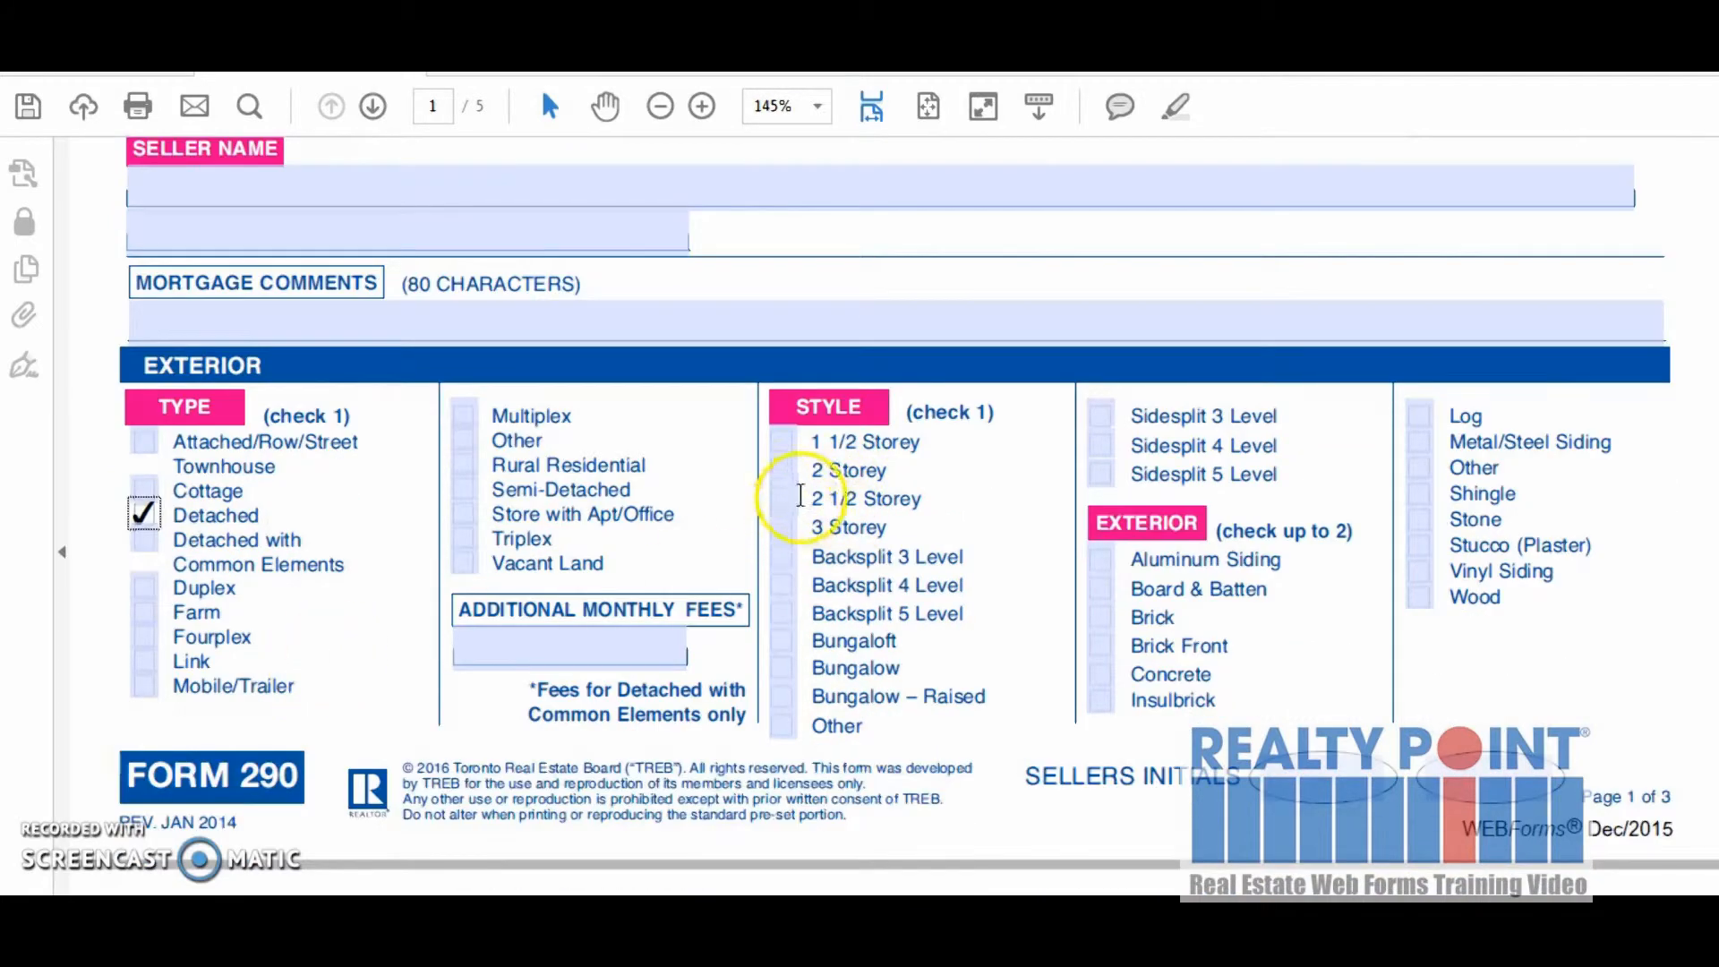
{"action": "left_click", "coordinate": [780, 466]}
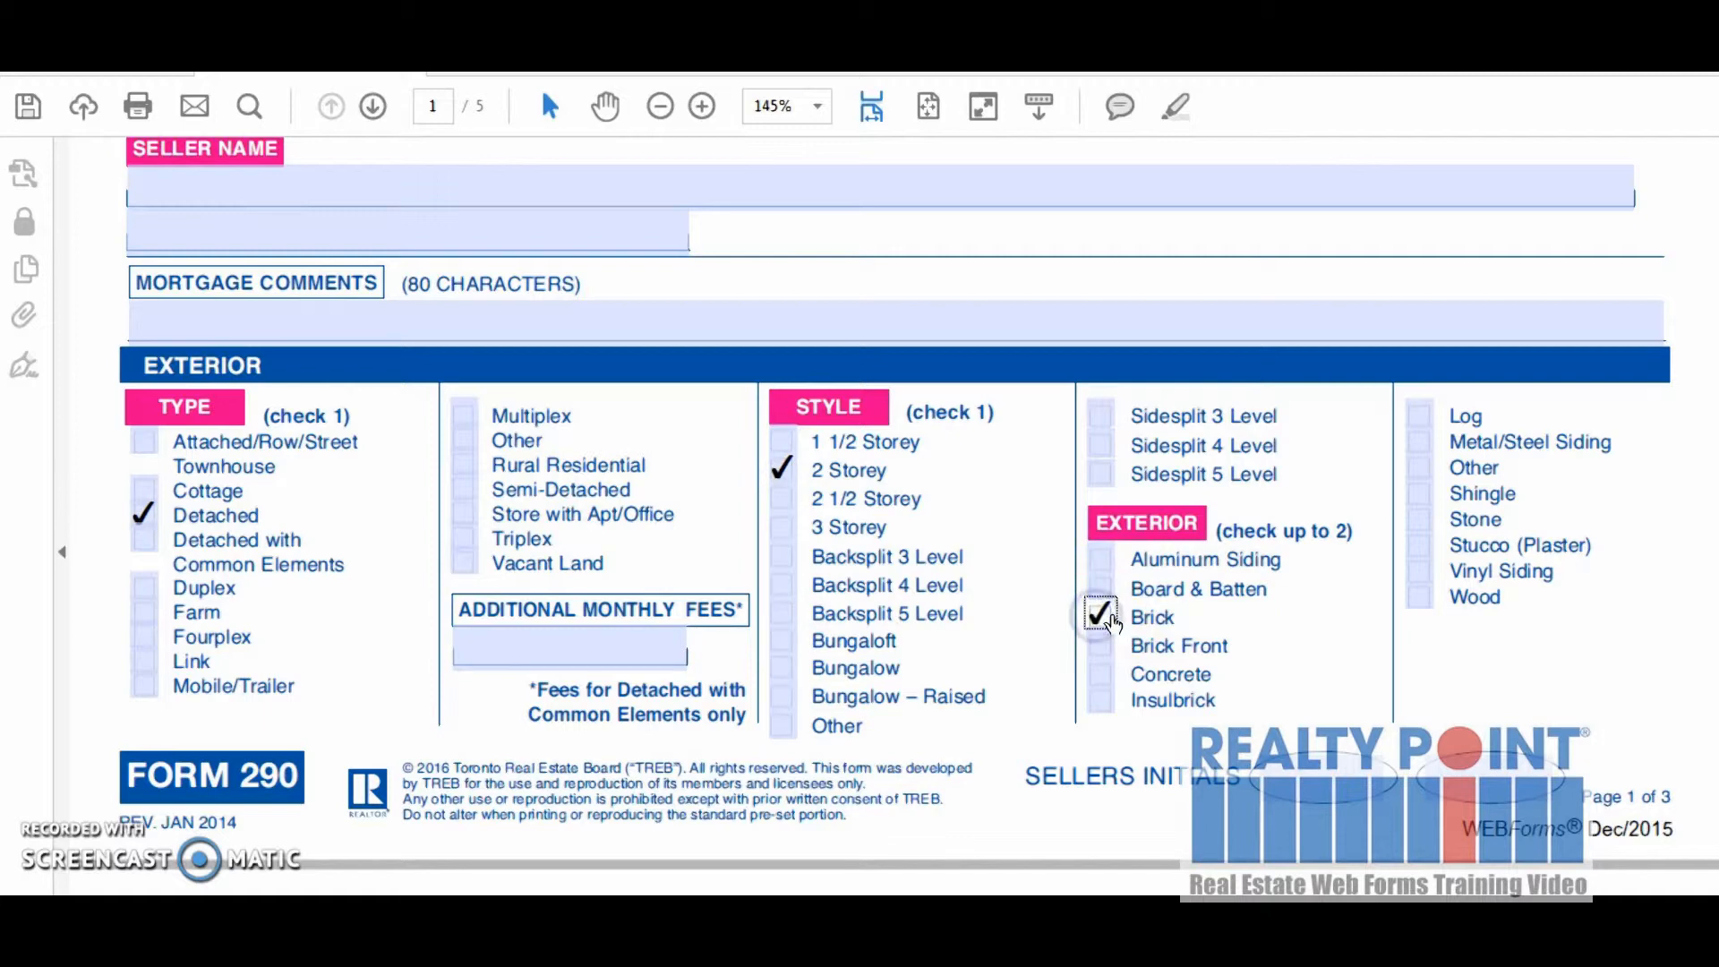
{"action": "scroll", "coordinate": [1113, 622], "scroll_direction": "down", "scroll_amount": 2}
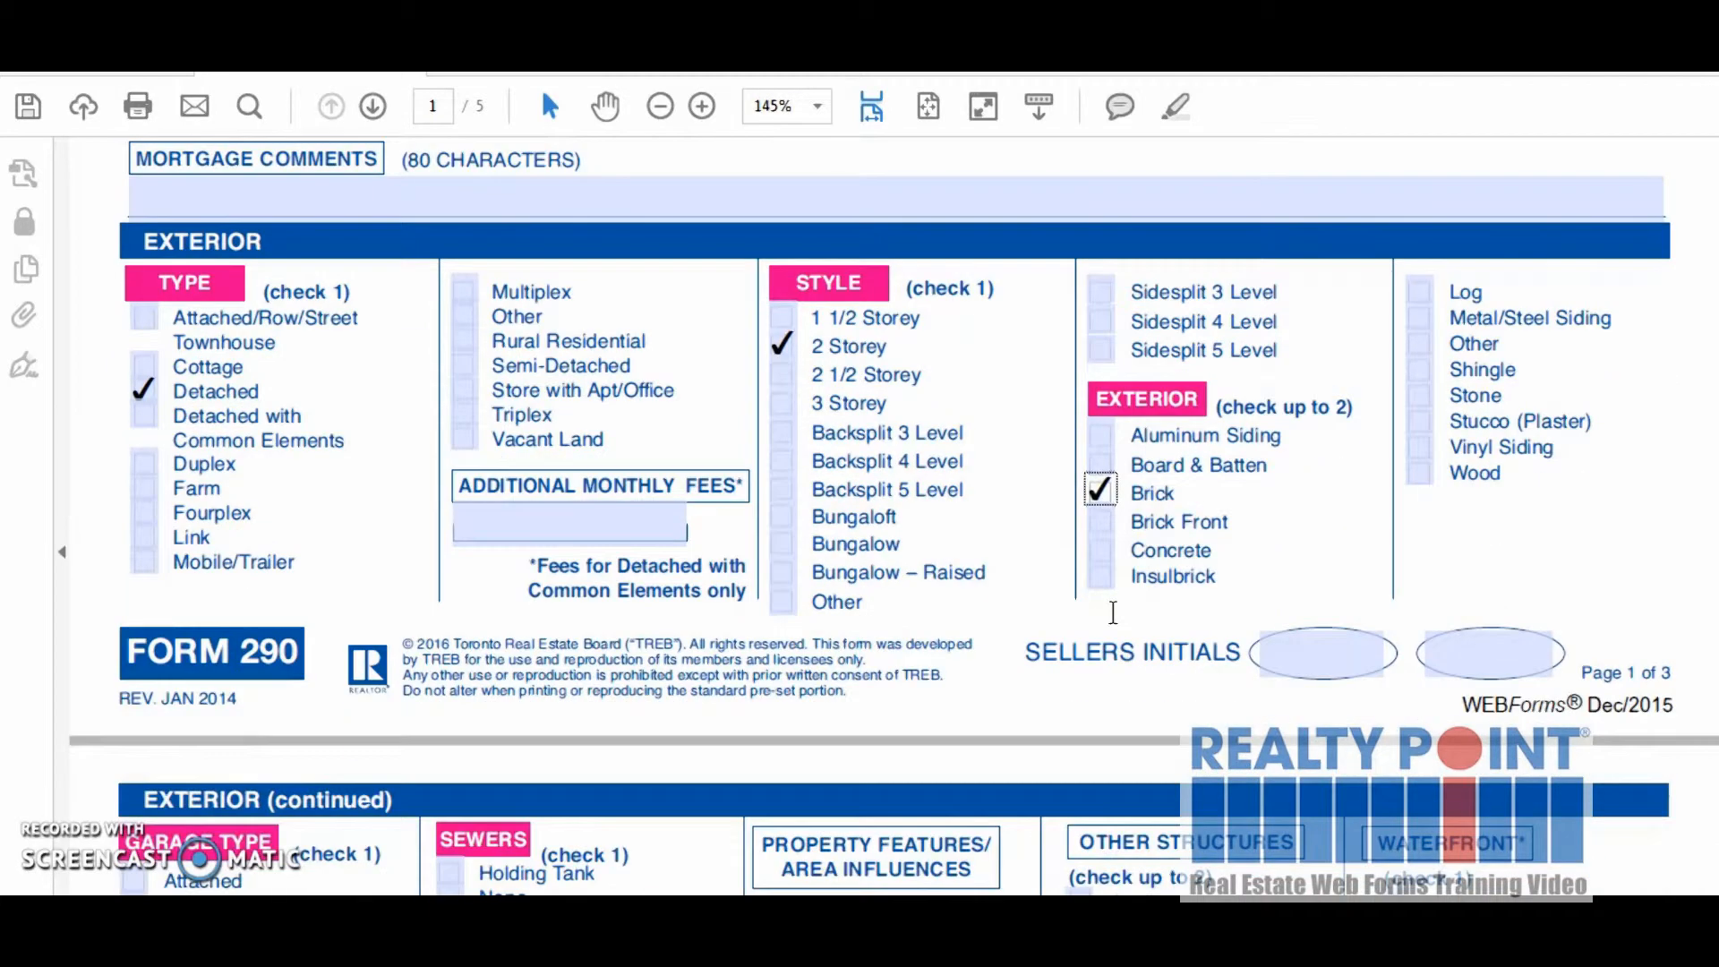
{"action": "left_click", "coordinate": [1294, 662]}
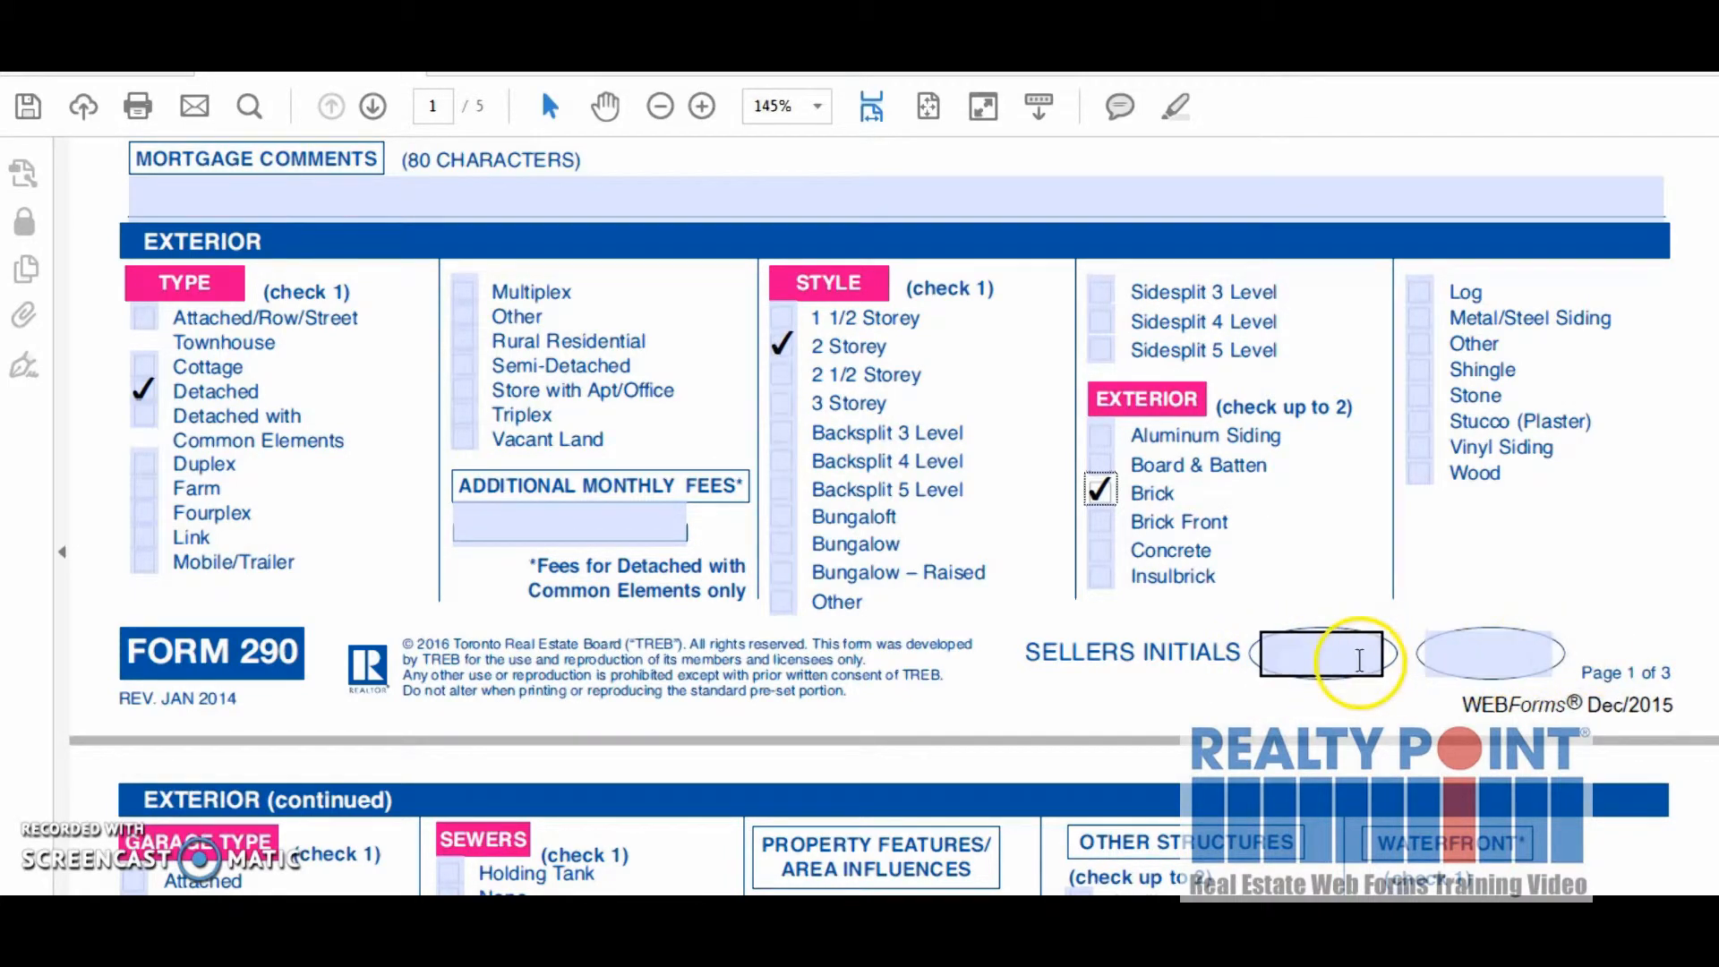
In the Exterior (continued) section, choose Attached as the Garage Type and enter 2 Garage Spaces.
{"action": "scroll", "coordinate": [1359, 660], "scroll_direction": "down", "scroll_amount": 5}
{"action": "scroll", "coordinate": [1359, 660], "scroll_direction": "down", "scroll_amount": 2}
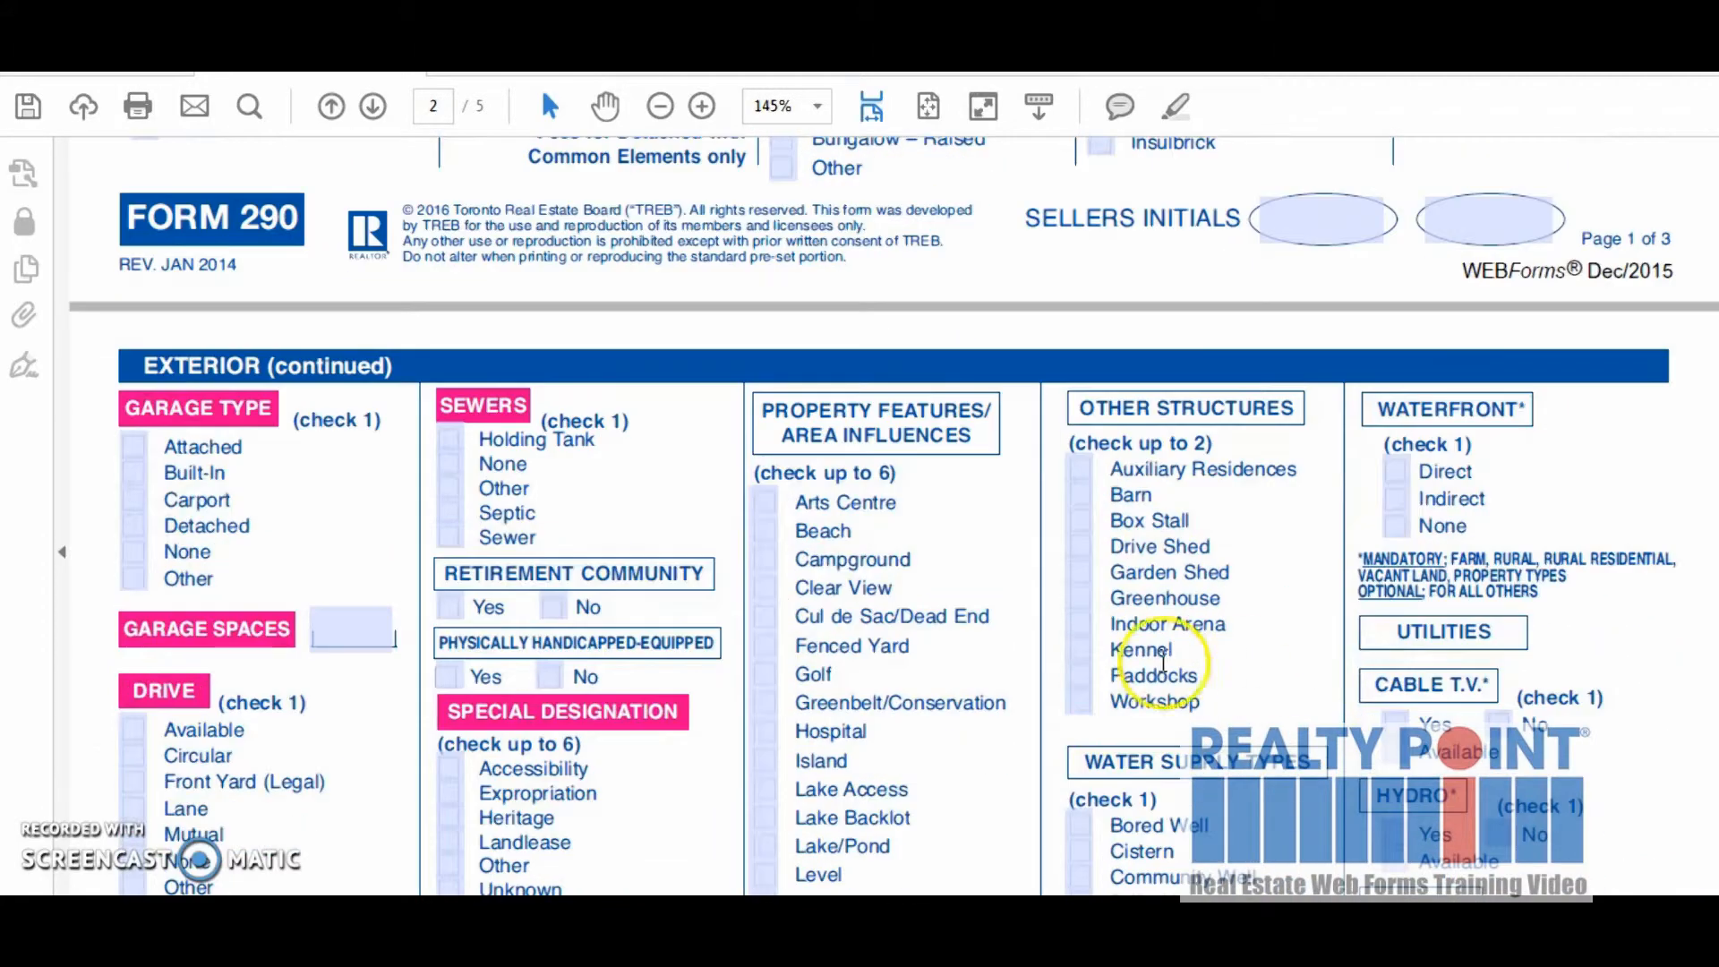
{"action": "left_click", "coordinate": [139, 450]}
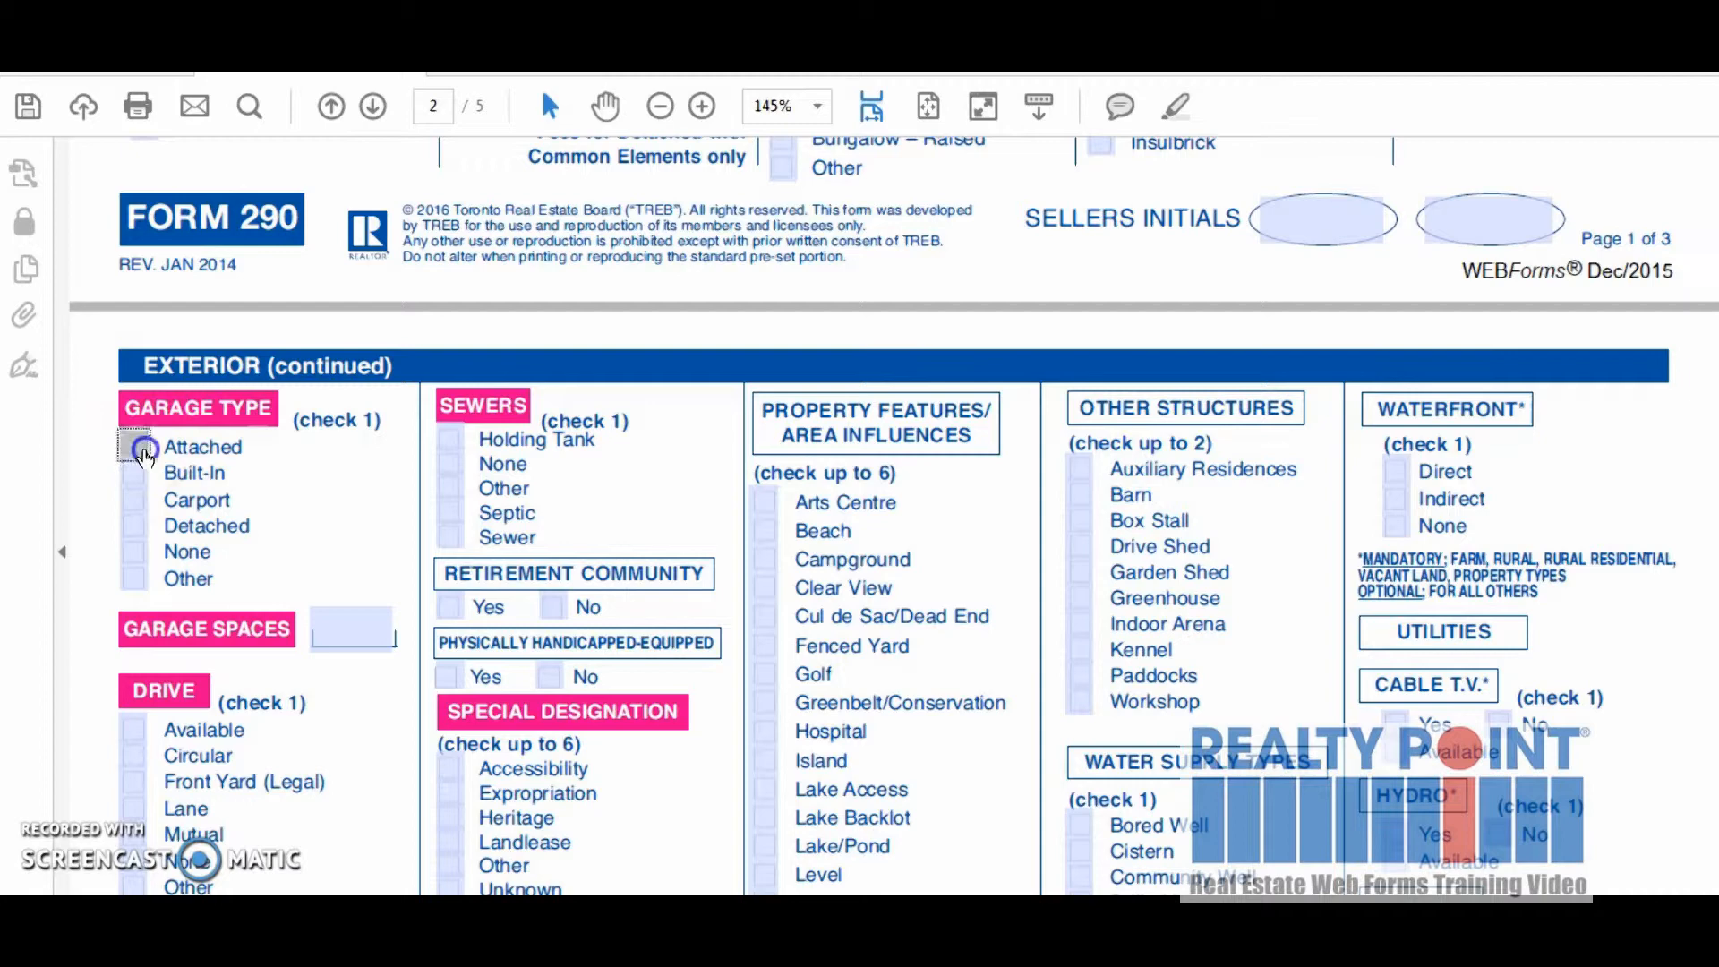
{"action": "left_click", "coordinate": [353, 641]}
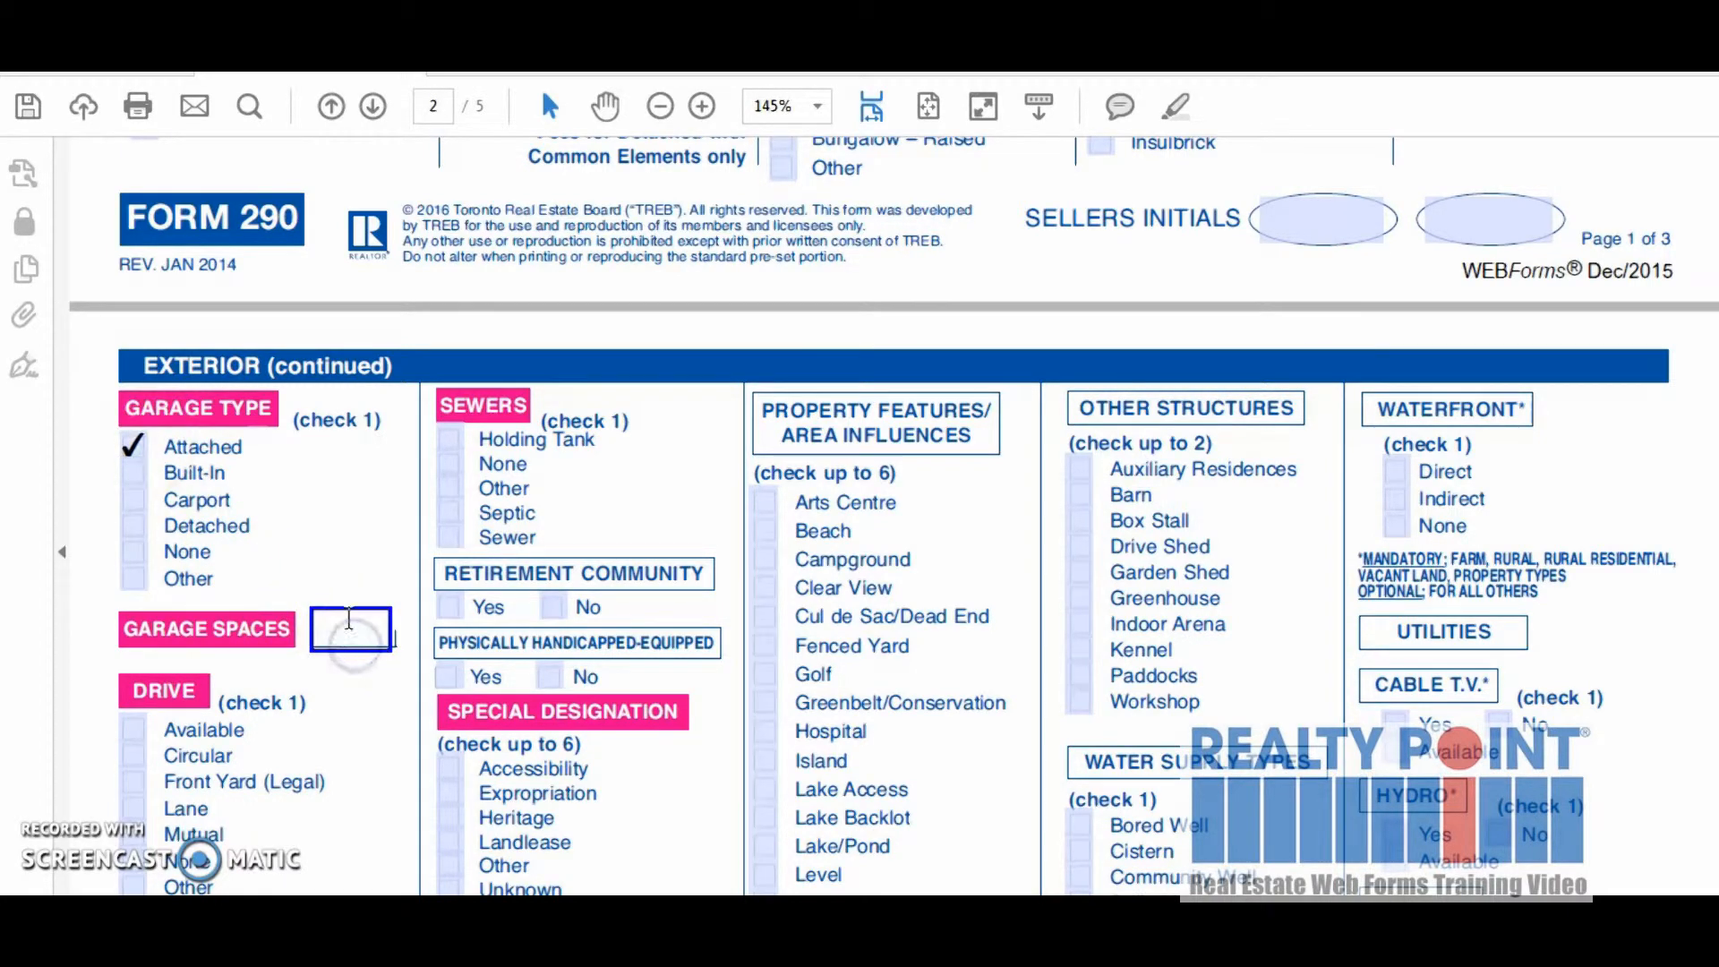
{"action": "type", "text": "2"}
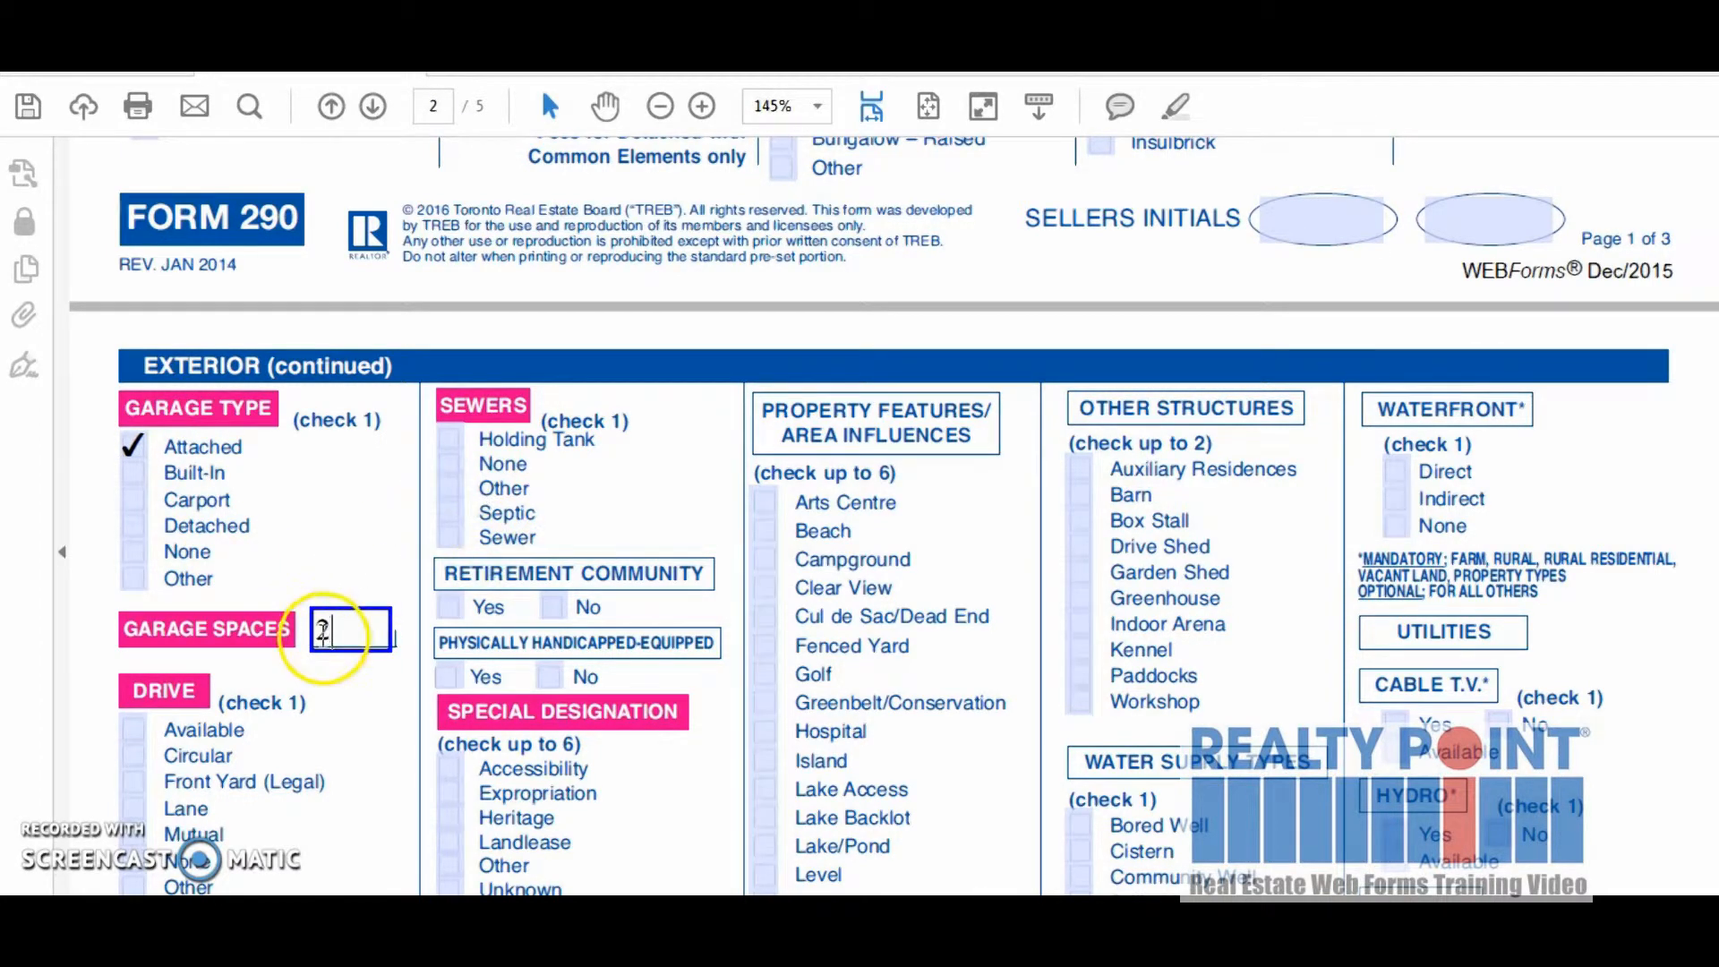
Review the remaining Exterior (continued) fields, including Drive, Parking Spaces, Pool, Water, Special Designation, Approximate Age and Approx Square Footage.
{"action": "scroll", "coordinate": [331, 626], "scroll_direction": "down", "scroll_amount": 2}
{"action": "scroll", "coordinate": [264, 678], "scroll_direction": "down", "scroll_amount": 1}
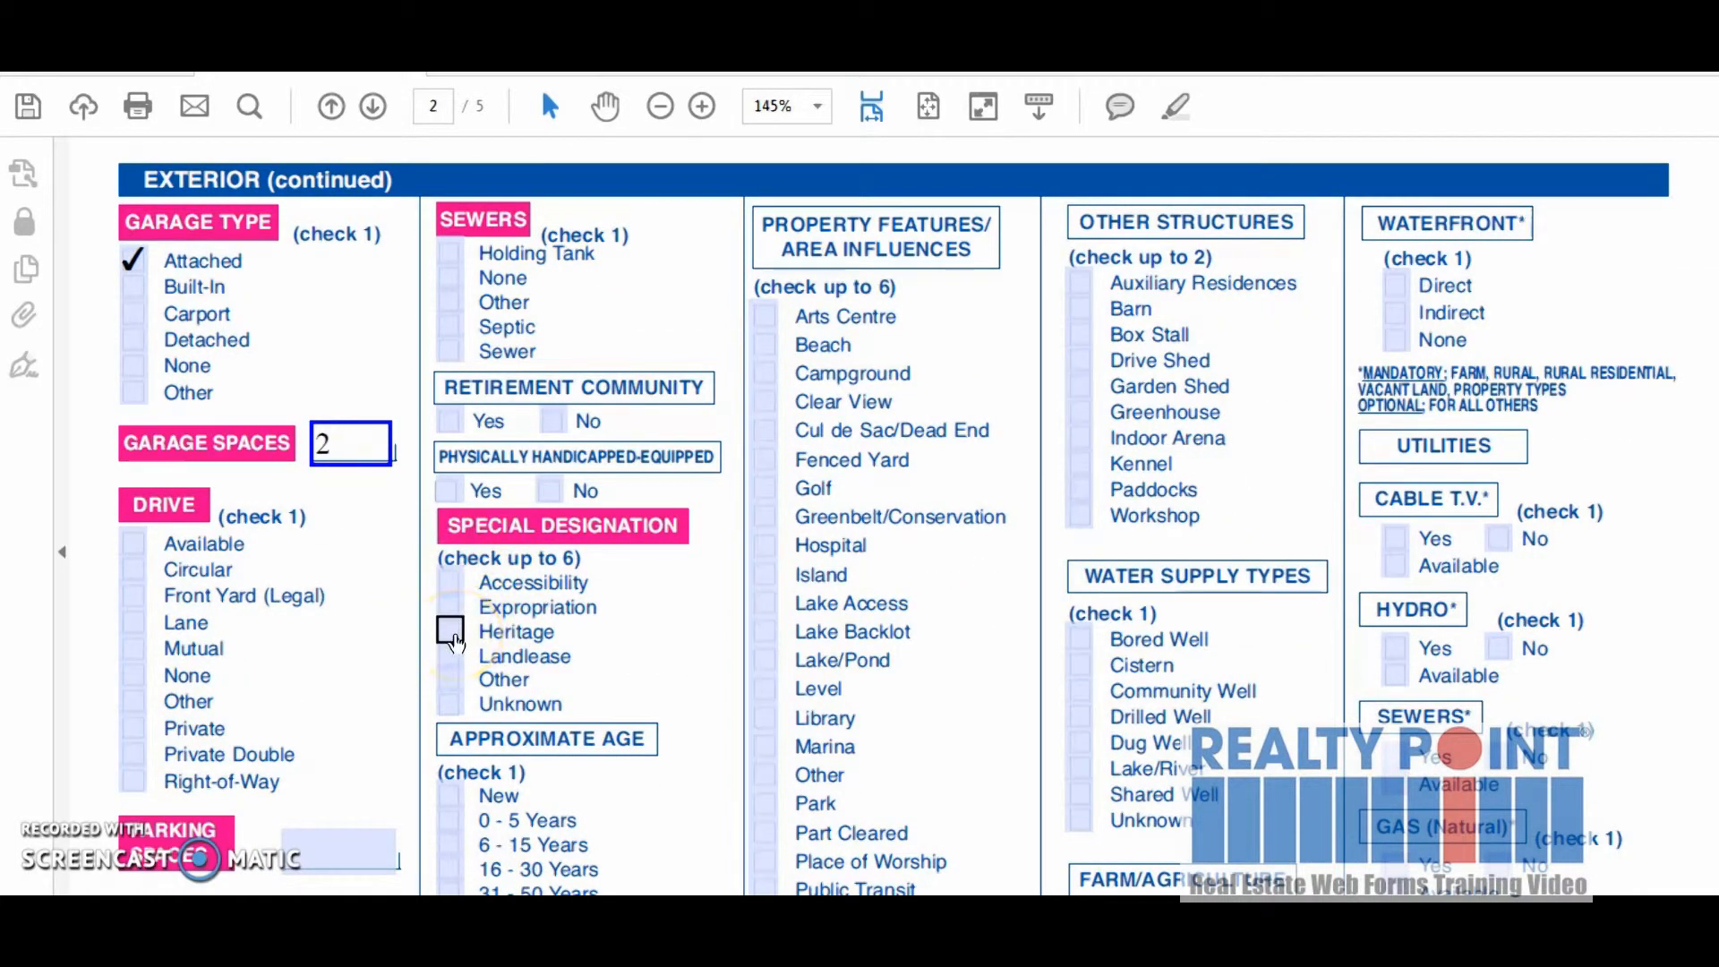
{"action": "scroll", "coordinate": [455, 641], "scroll_direction": "down", "scroll_amount": 3}
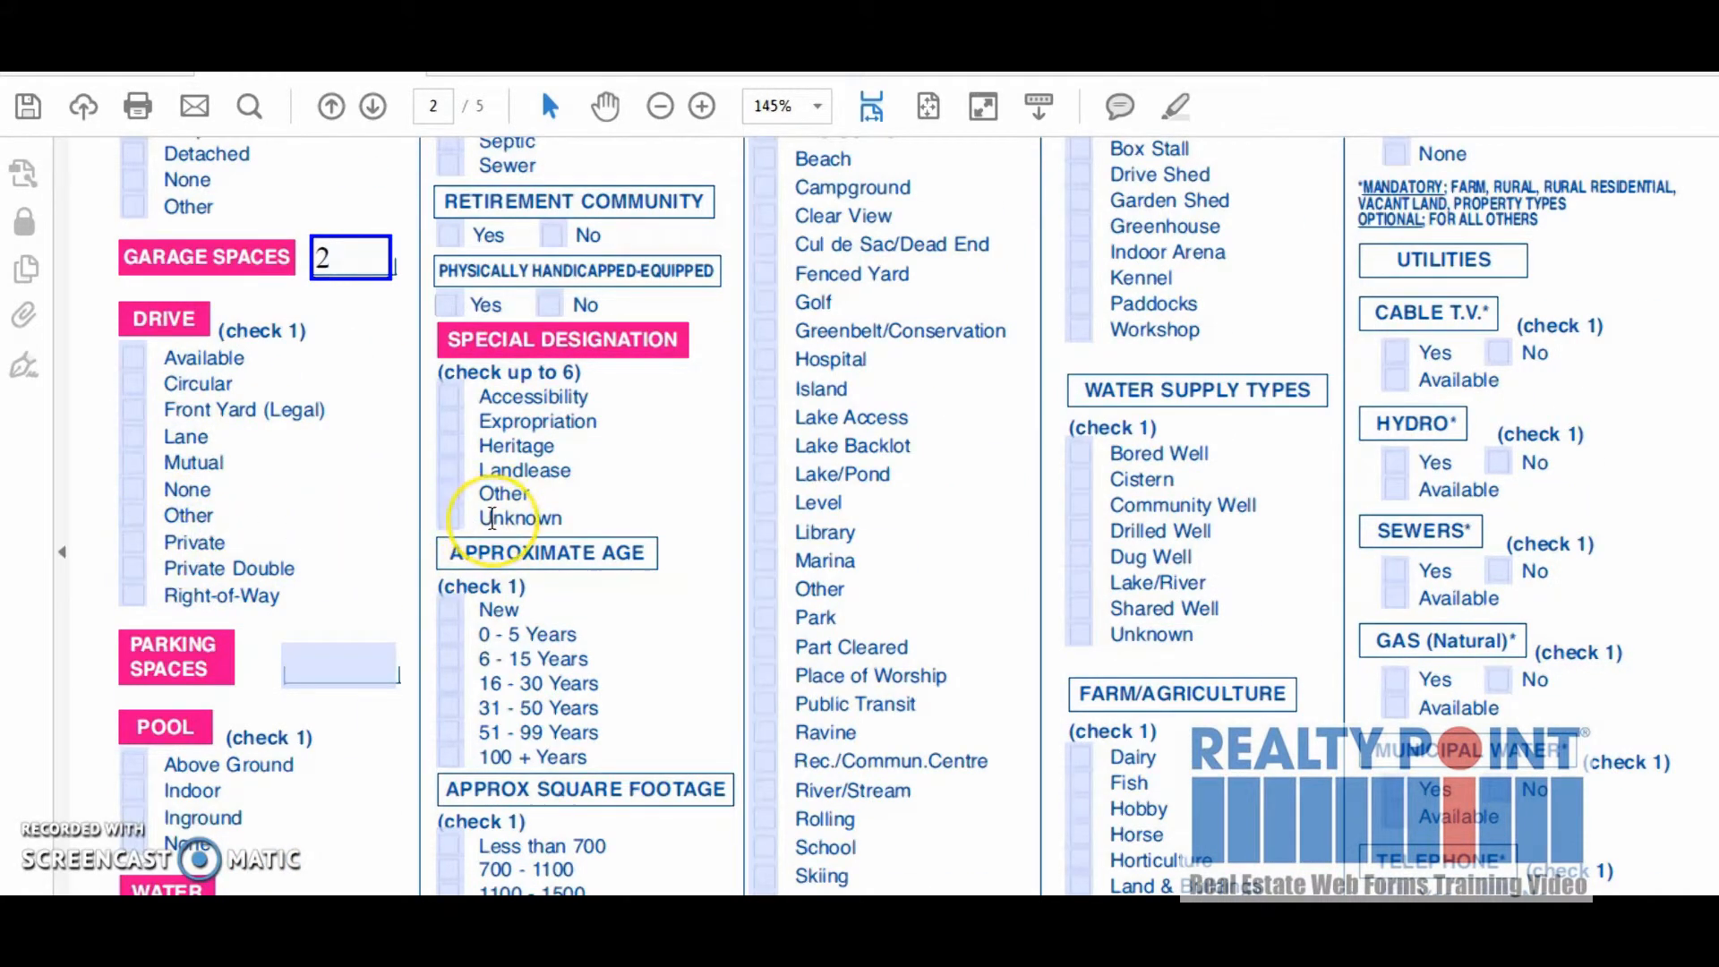
{"action": "scroll", "coordinate": [492, 518], "scroll_direction": "down", "scroll_amount": 3}
{"action": "scroll", "coordinate": [491, 517], "scroll_direction": "down", "scroll_amount": 1}
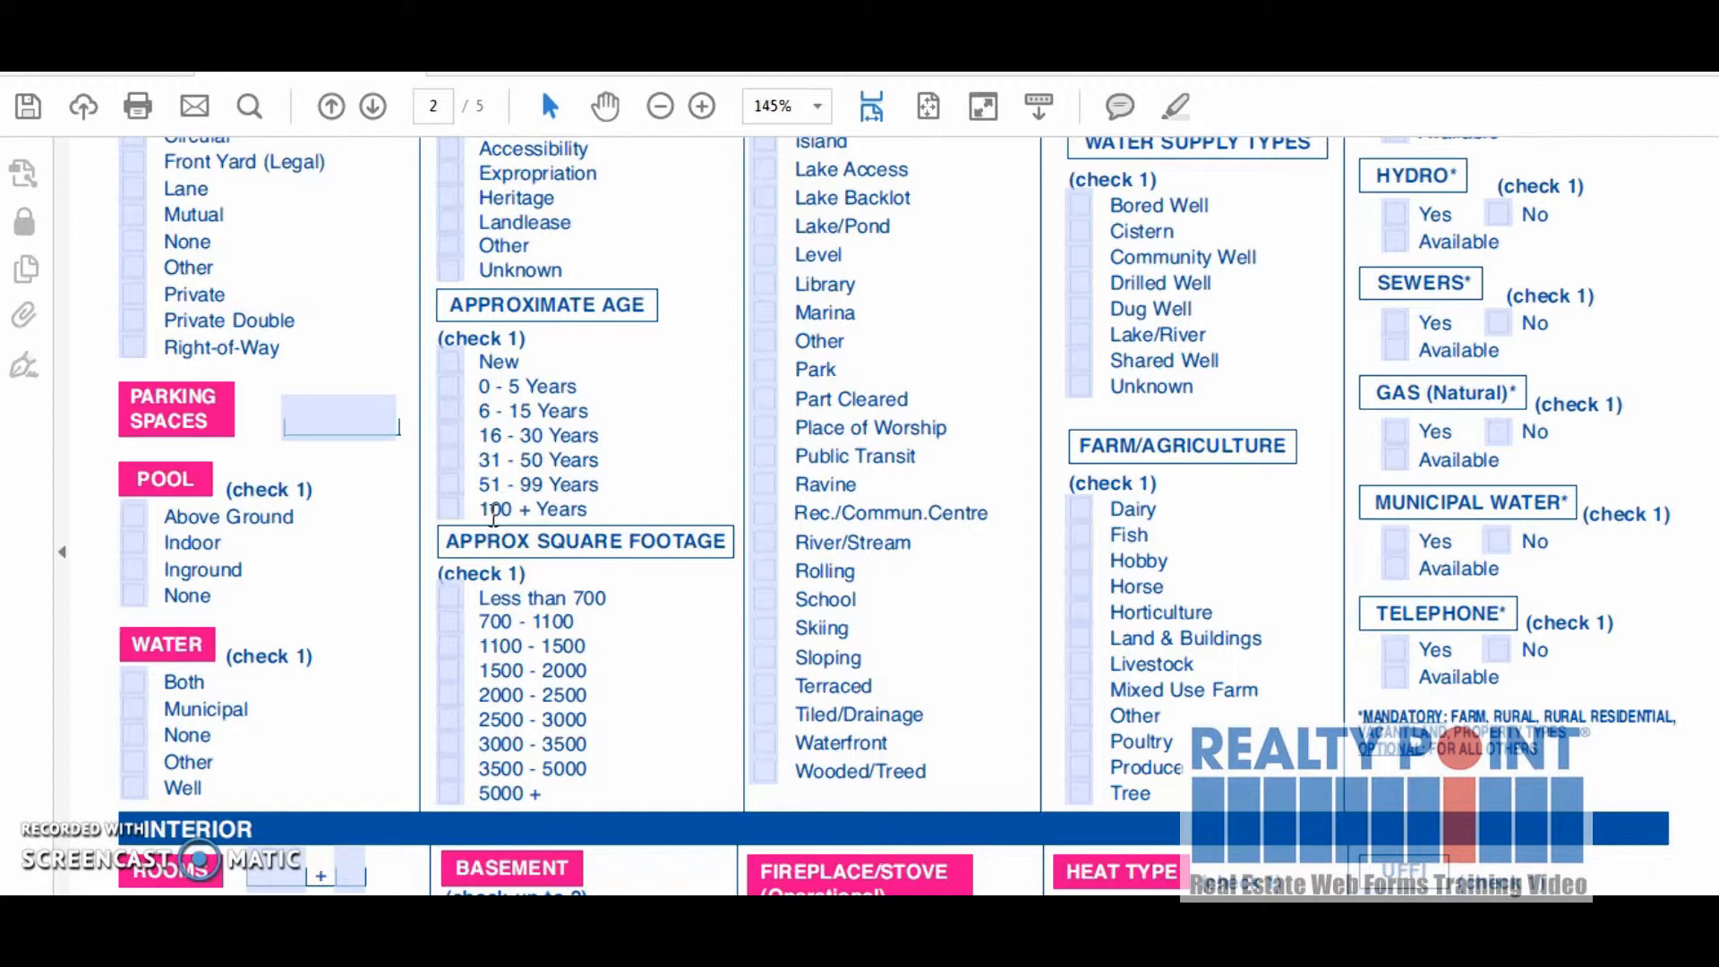
{"action": "scroll", "coordinate": [493, 516], "scroll_direction": "down", "scroll_amount": 1}
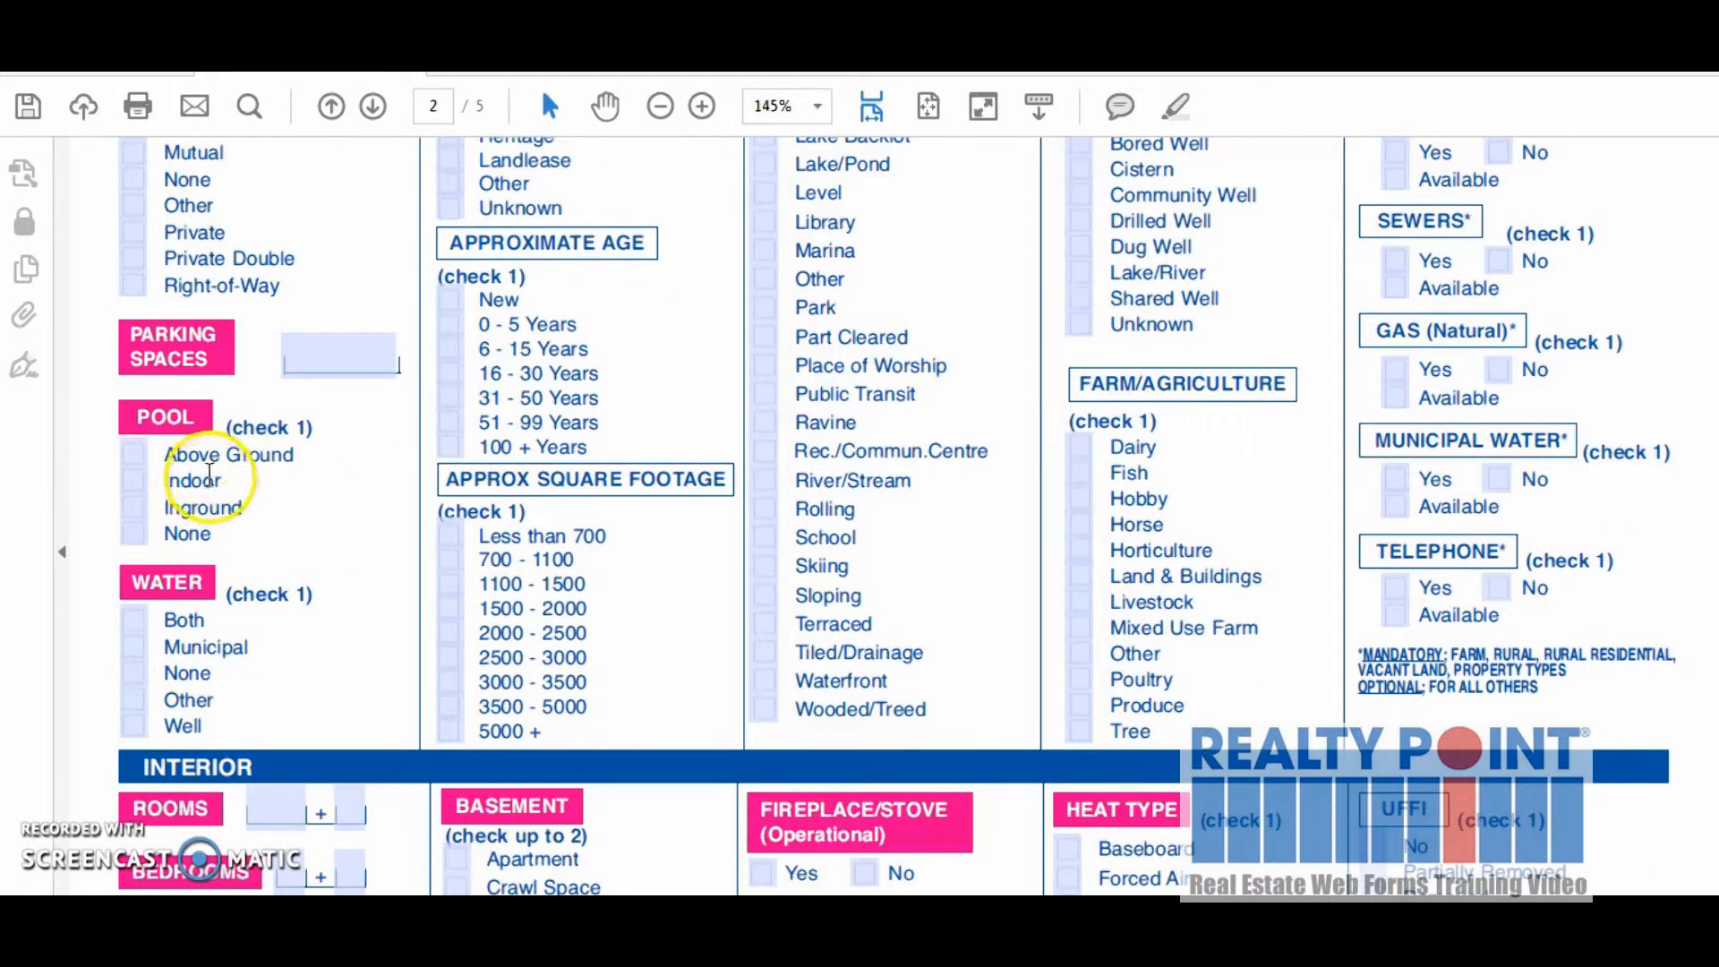
{"action": "scroll", "coordinate": [702, 616], "scroll_direction": "down", "scroll_amount": 3}
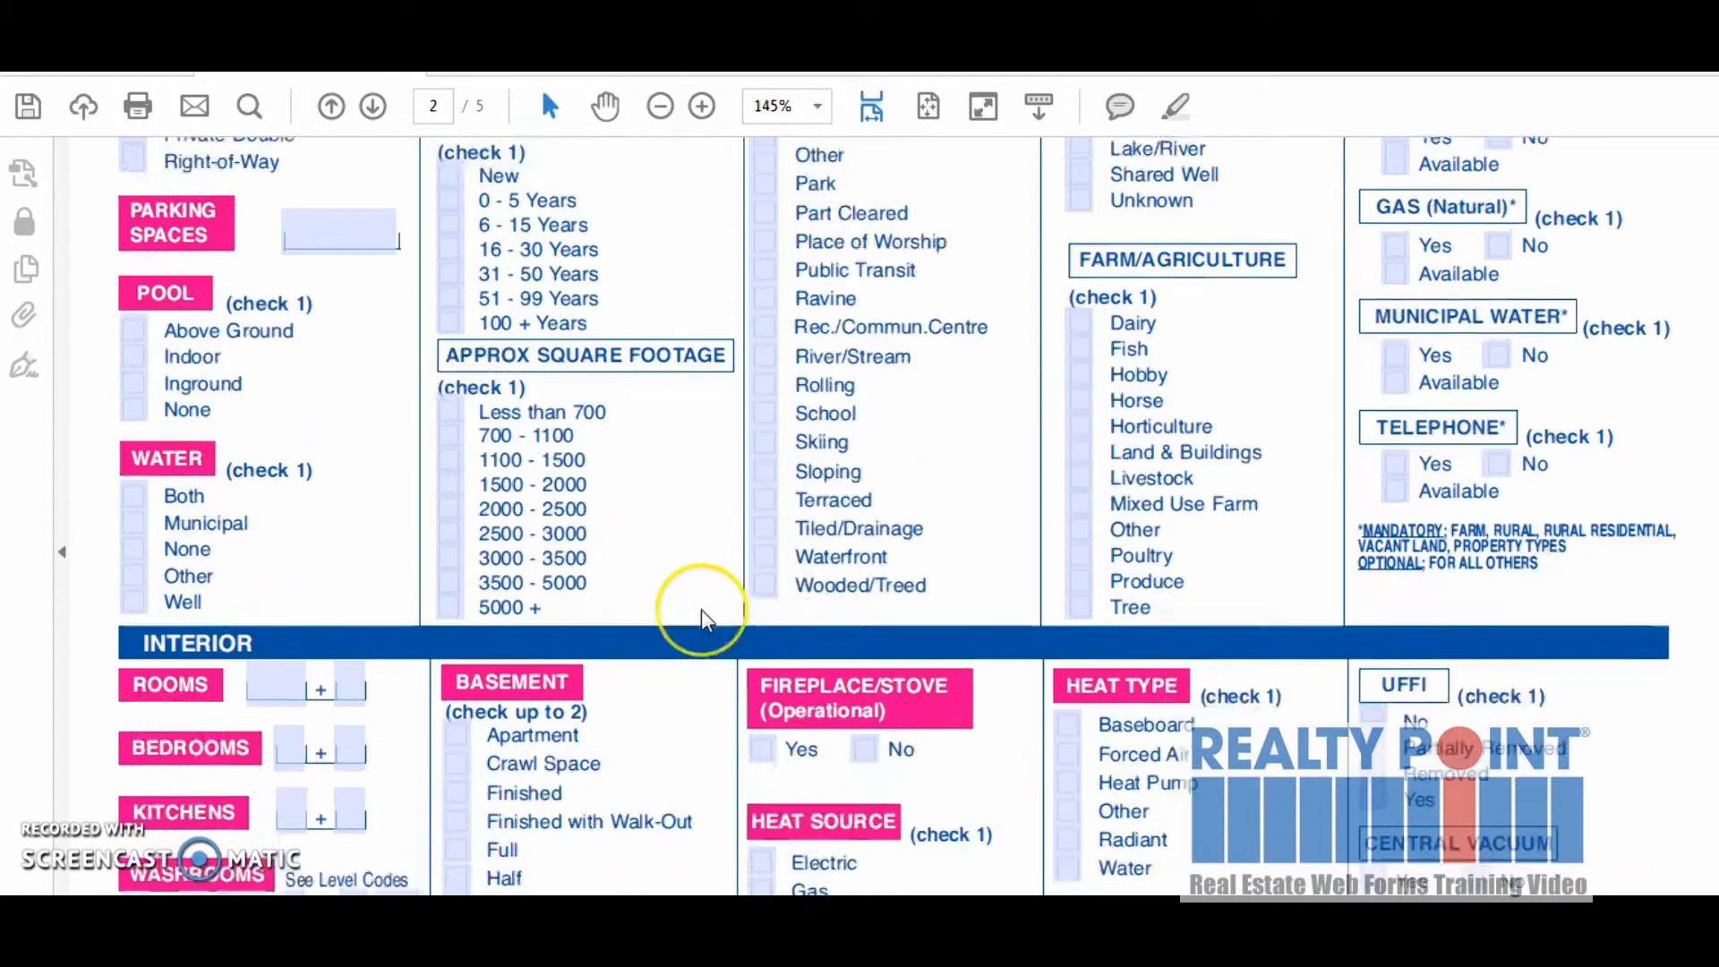
{"action": "scroll", "coordinate": [706, 616], "scroll_direction": "down", "scroll_amount": 2}
{"action": "scroll", "coordinate": [701, 607], "scroll_direction": "down", "scroll_amount": 1}
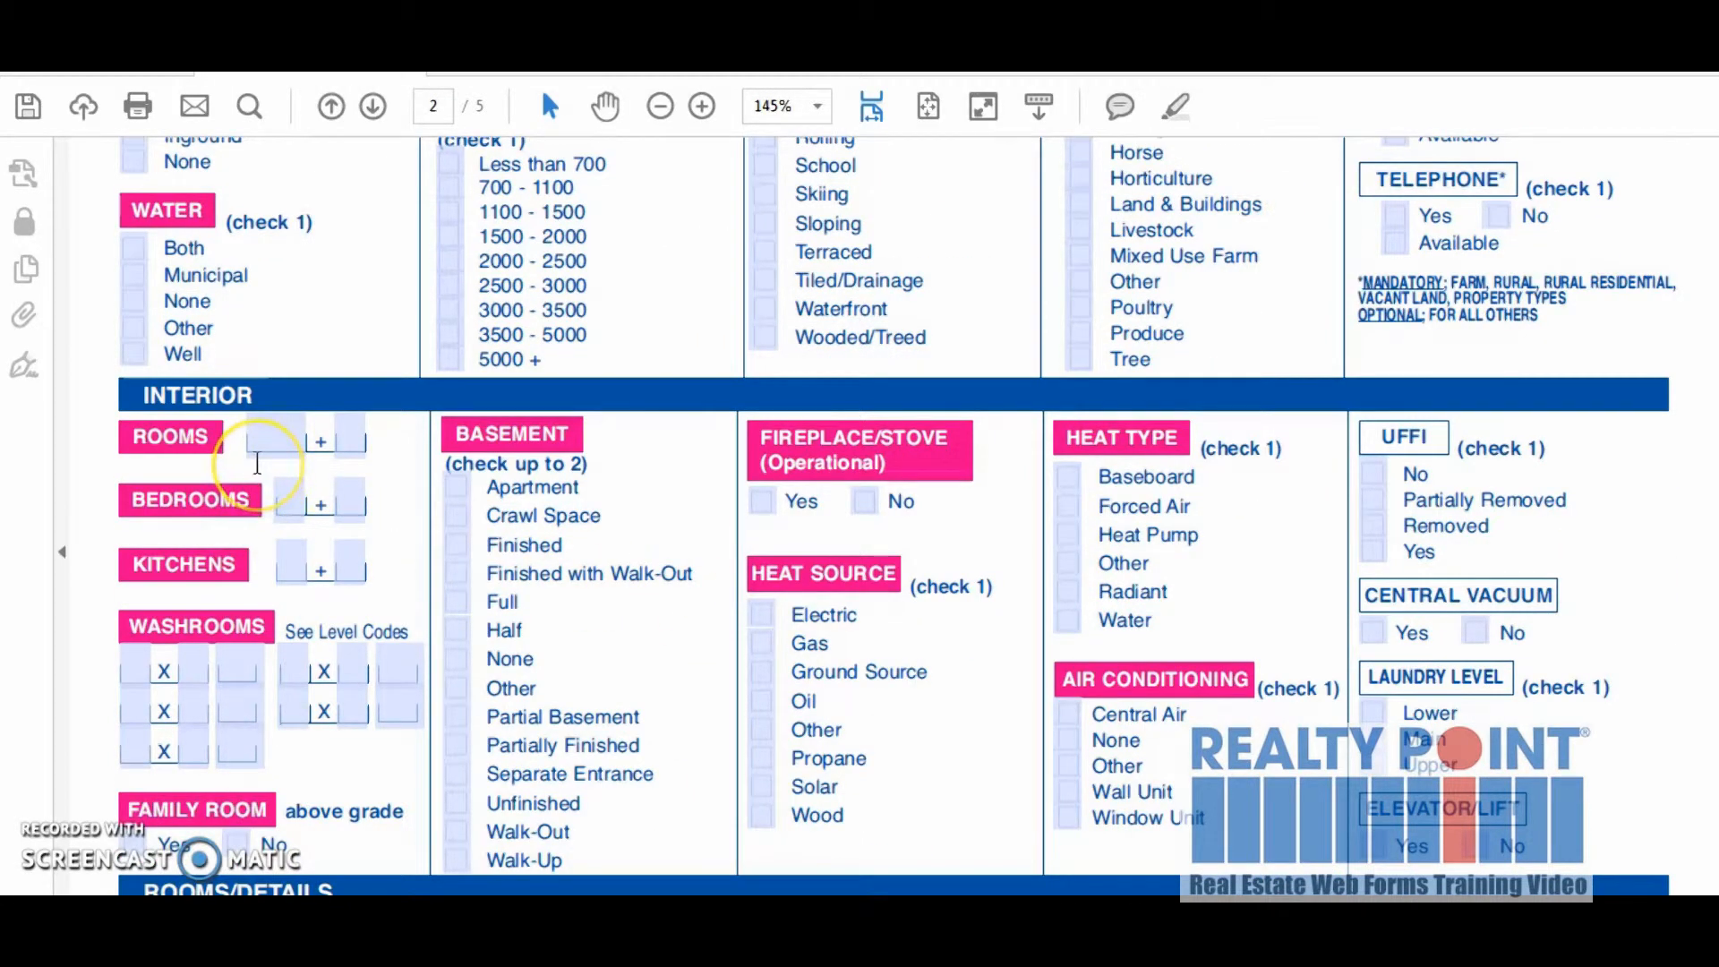
In the Interior section, enter the number of Rooms as 10 + 3.
{"action": "scroll", "coordinate": [237, 483], "scroll_direction": "down", "scroll_amount": 2}
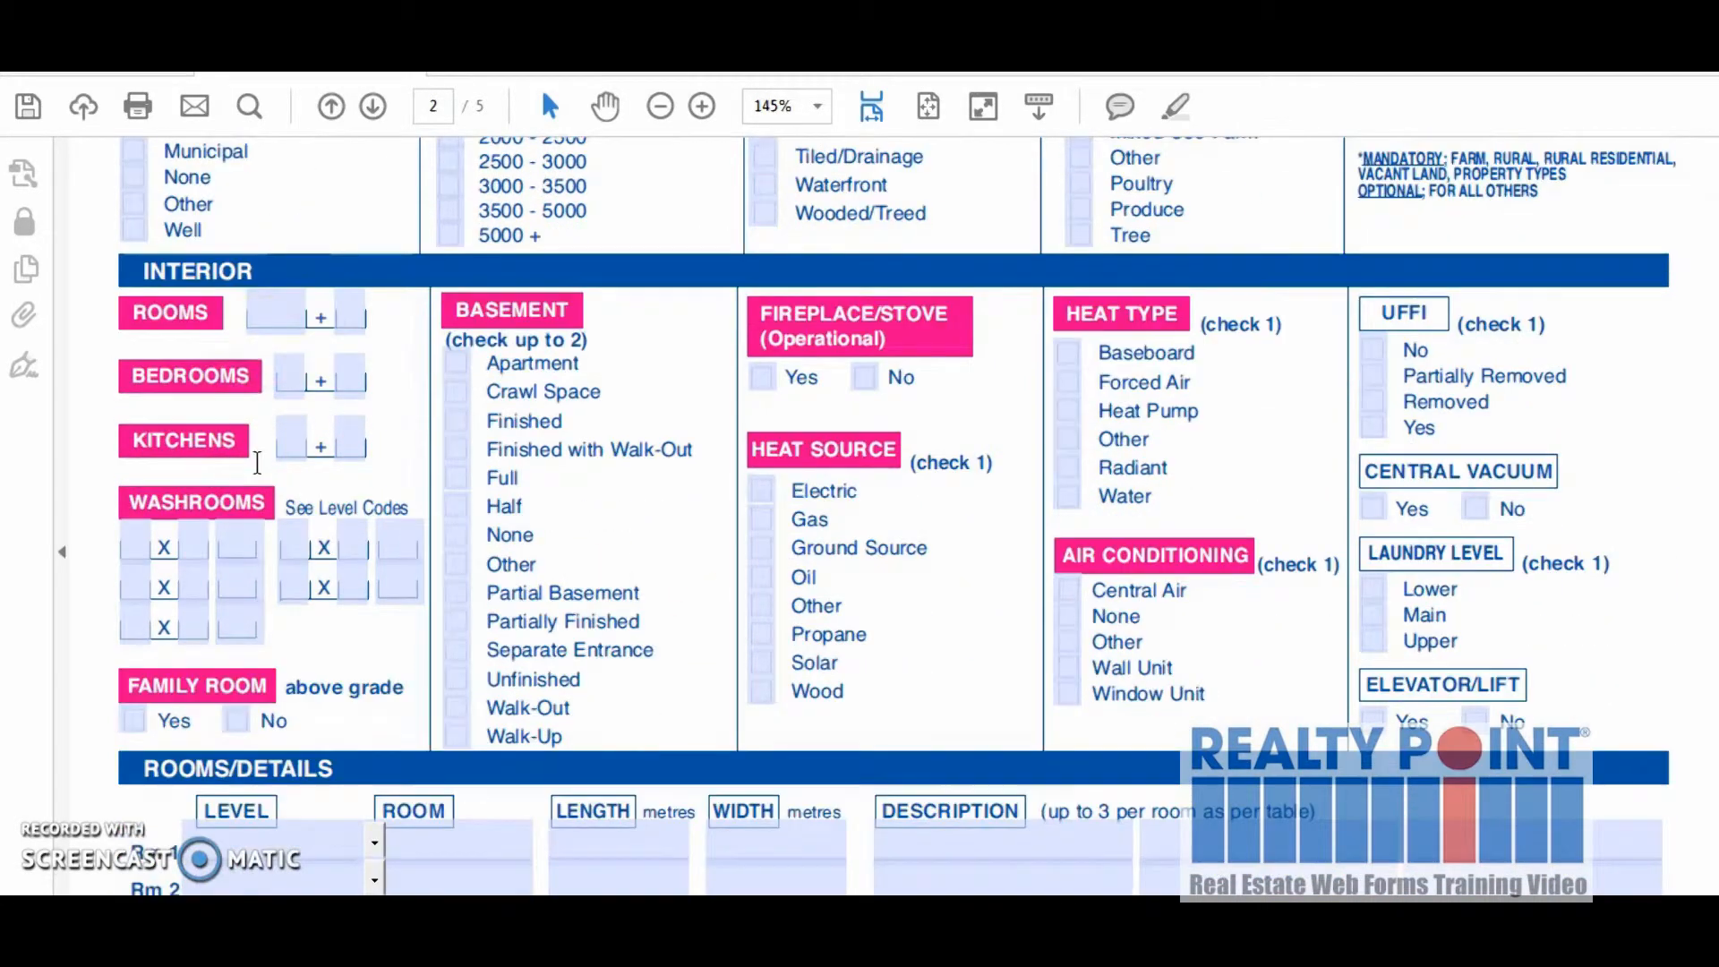
{"action": "left_click", "coordinate": [290, 315]}
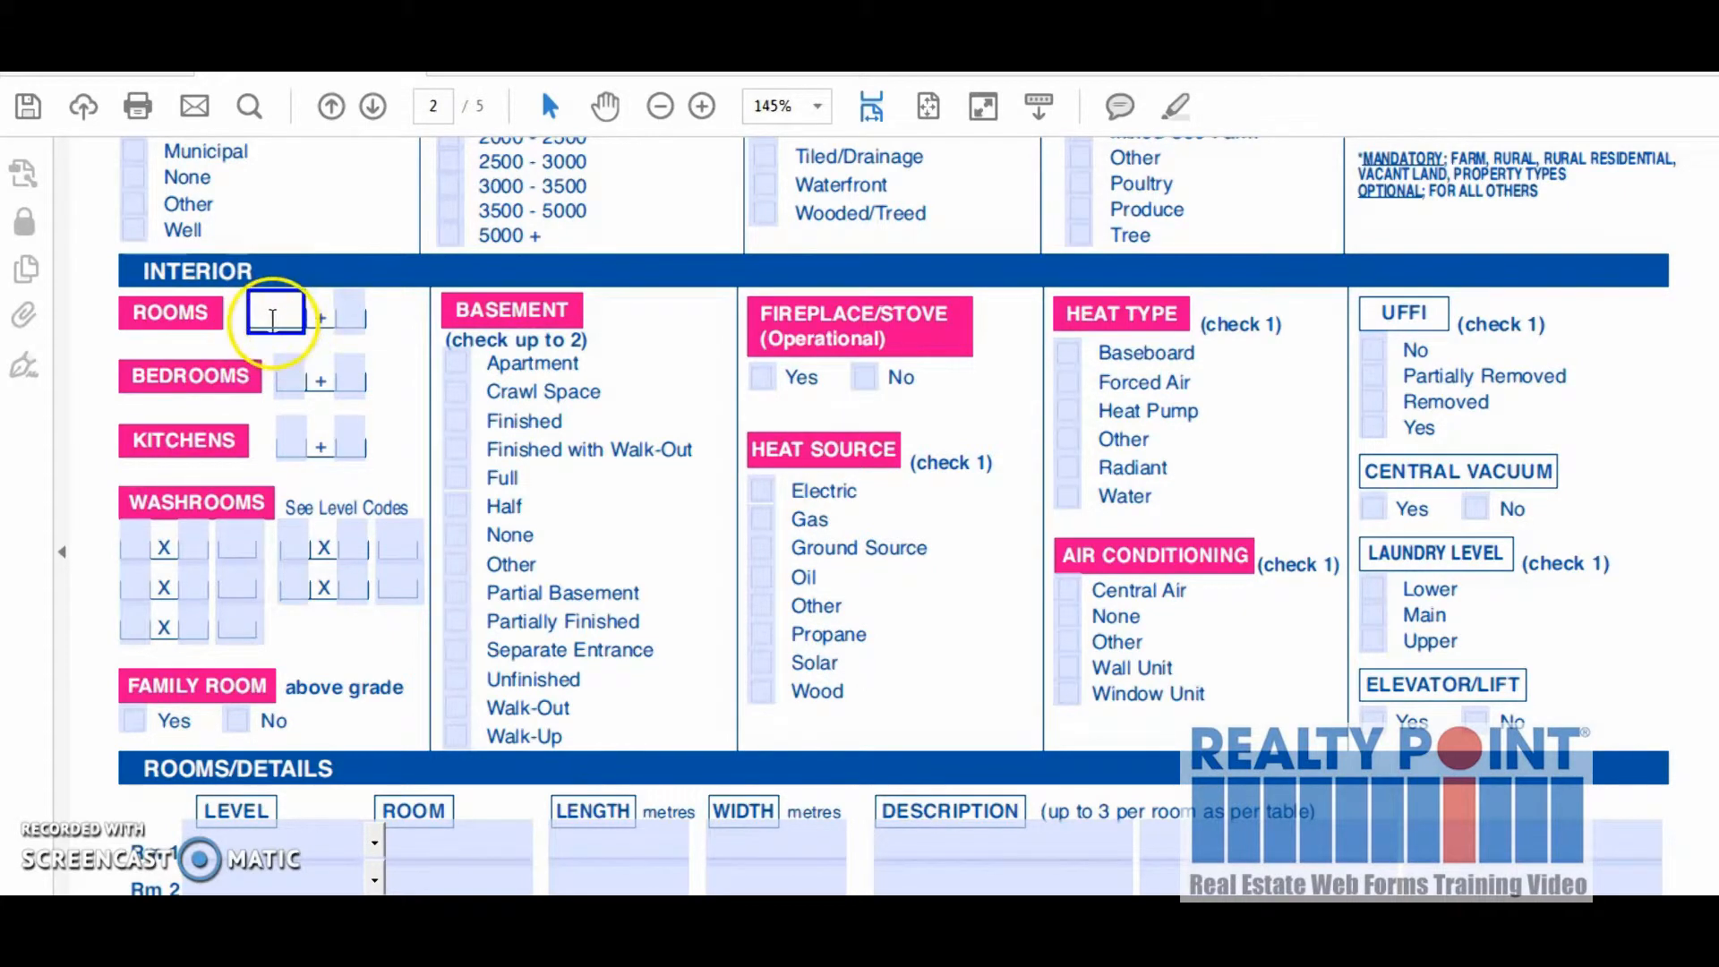
{"action": "left_click", "coordinate": [347, 315]}
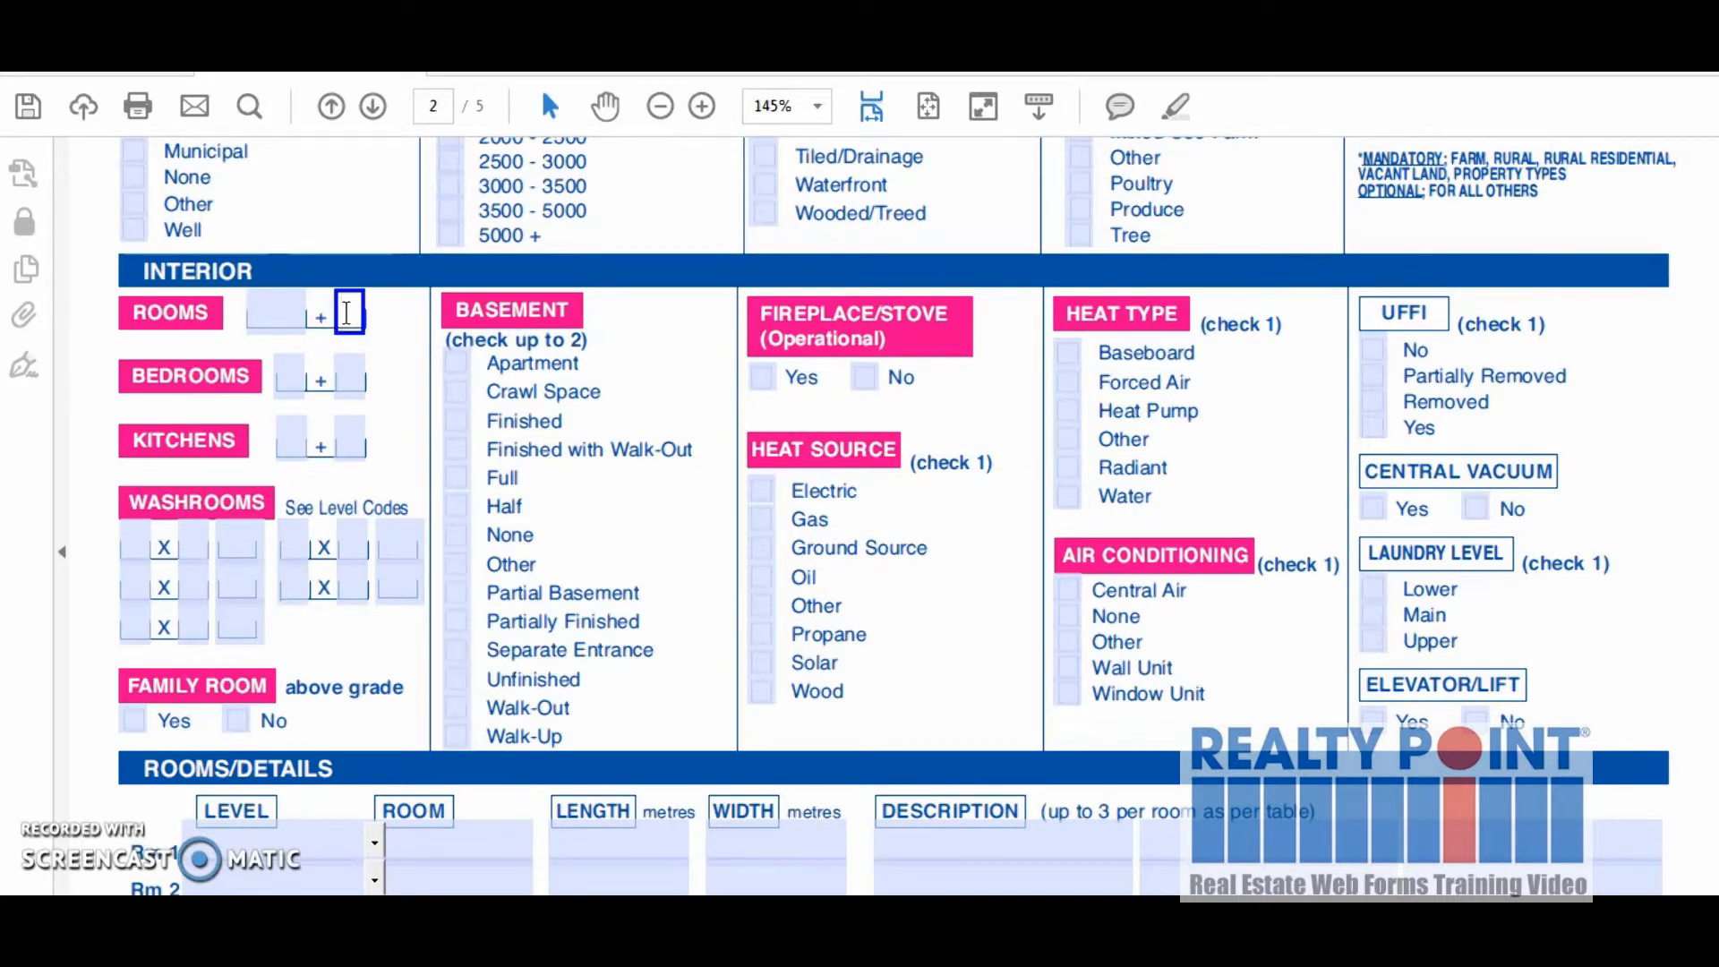
{"action": "left_click", "coordinate": [275, 310]}
{"action": "type", "text": "1"}
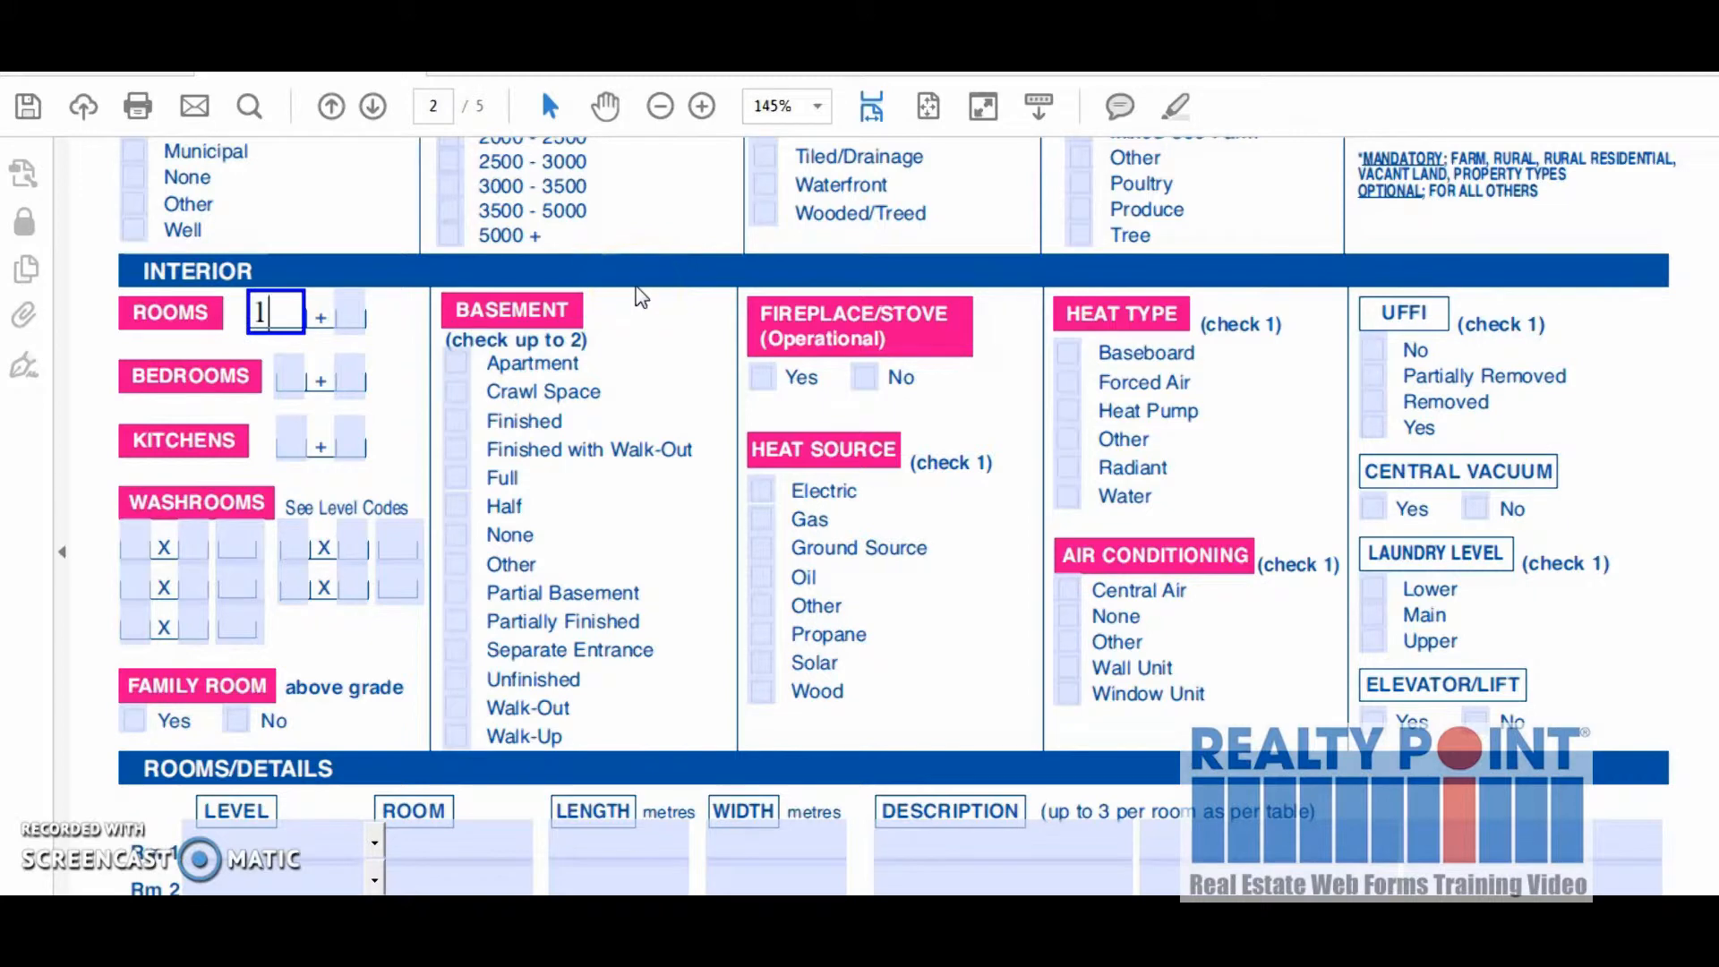
{"action": "type", "text": "0"}
{"action": "key", "text": "Tab"}
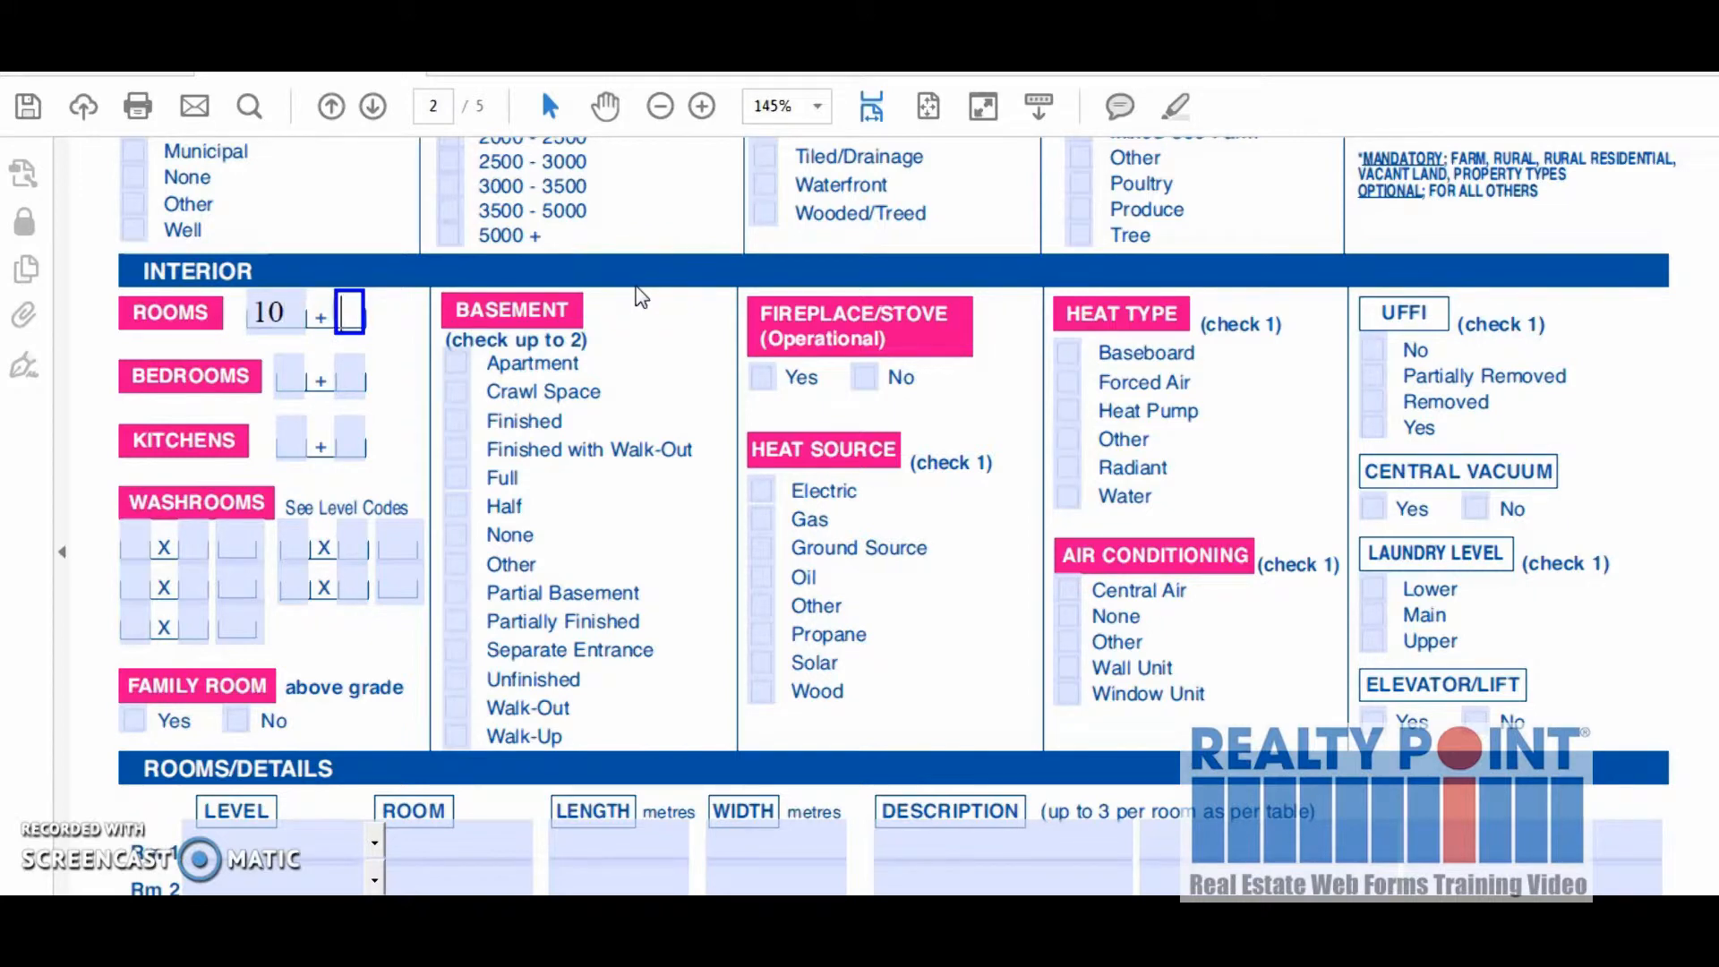
{"action": "type", "text": "3"}
Enter the number of Bedrooms as 5 + 2 and the number of Kitchens as 1 + 1.
{"action": "left_click", "coordinate": [290, 374]}
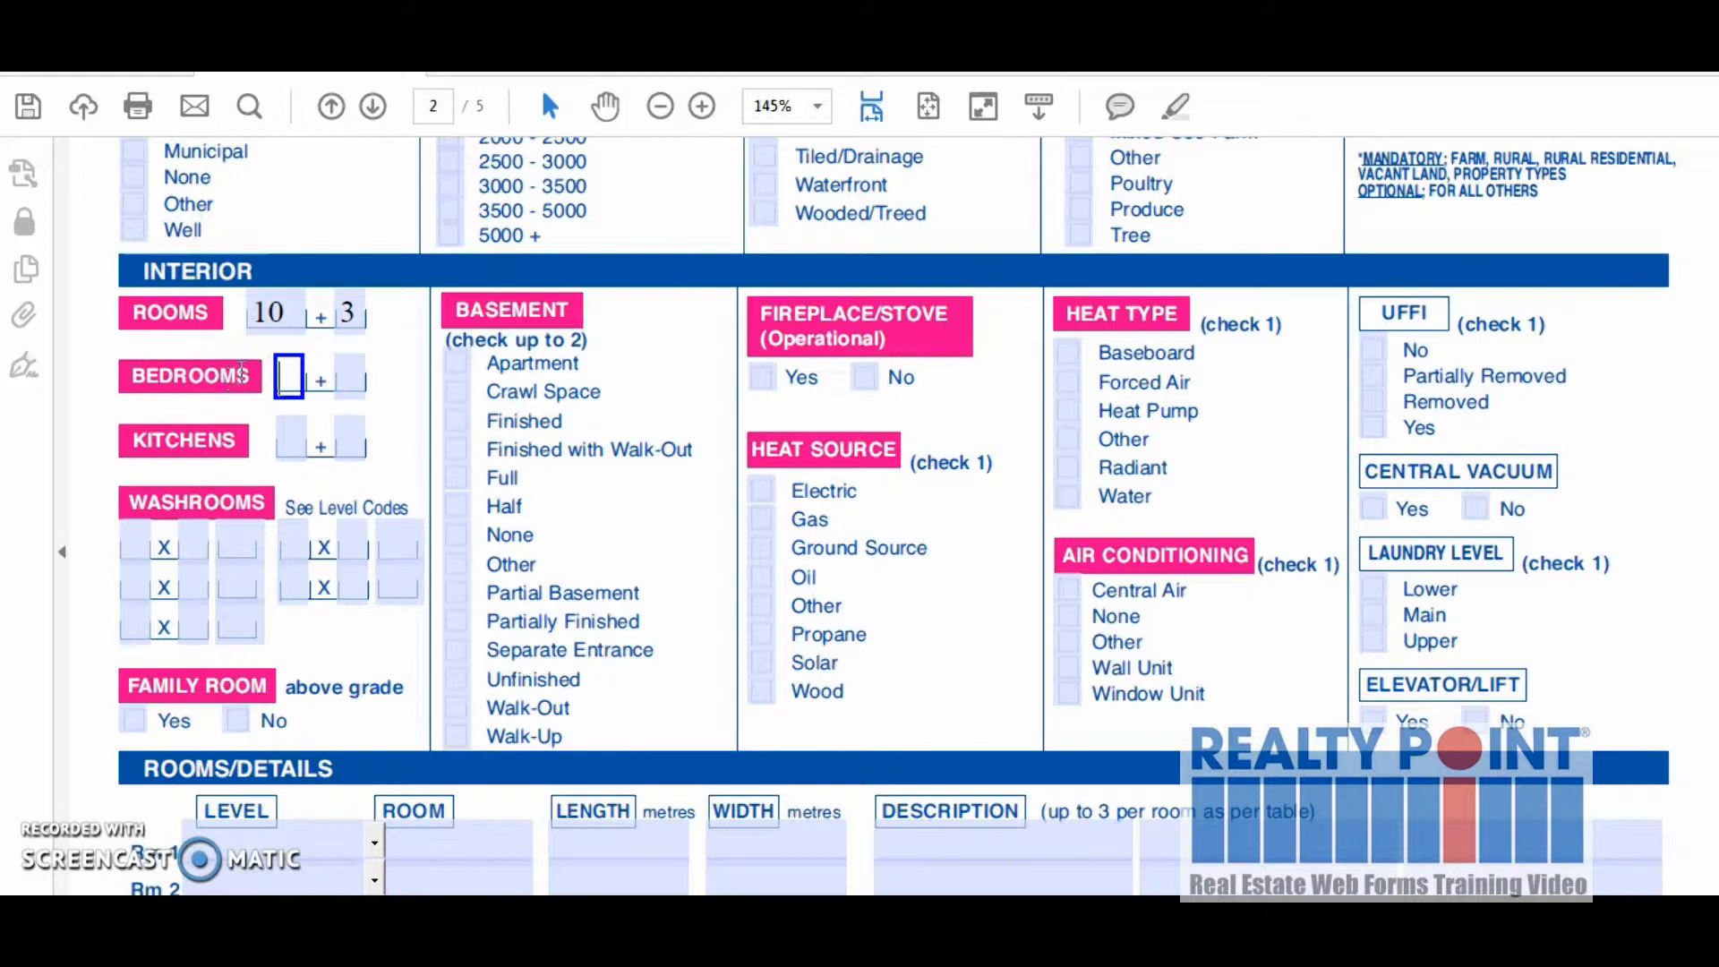
{"action": "type", "text": "5"}
{"action": "left_click", "coordinate": [348, 376]}
{"action": "type", "text": "2"}
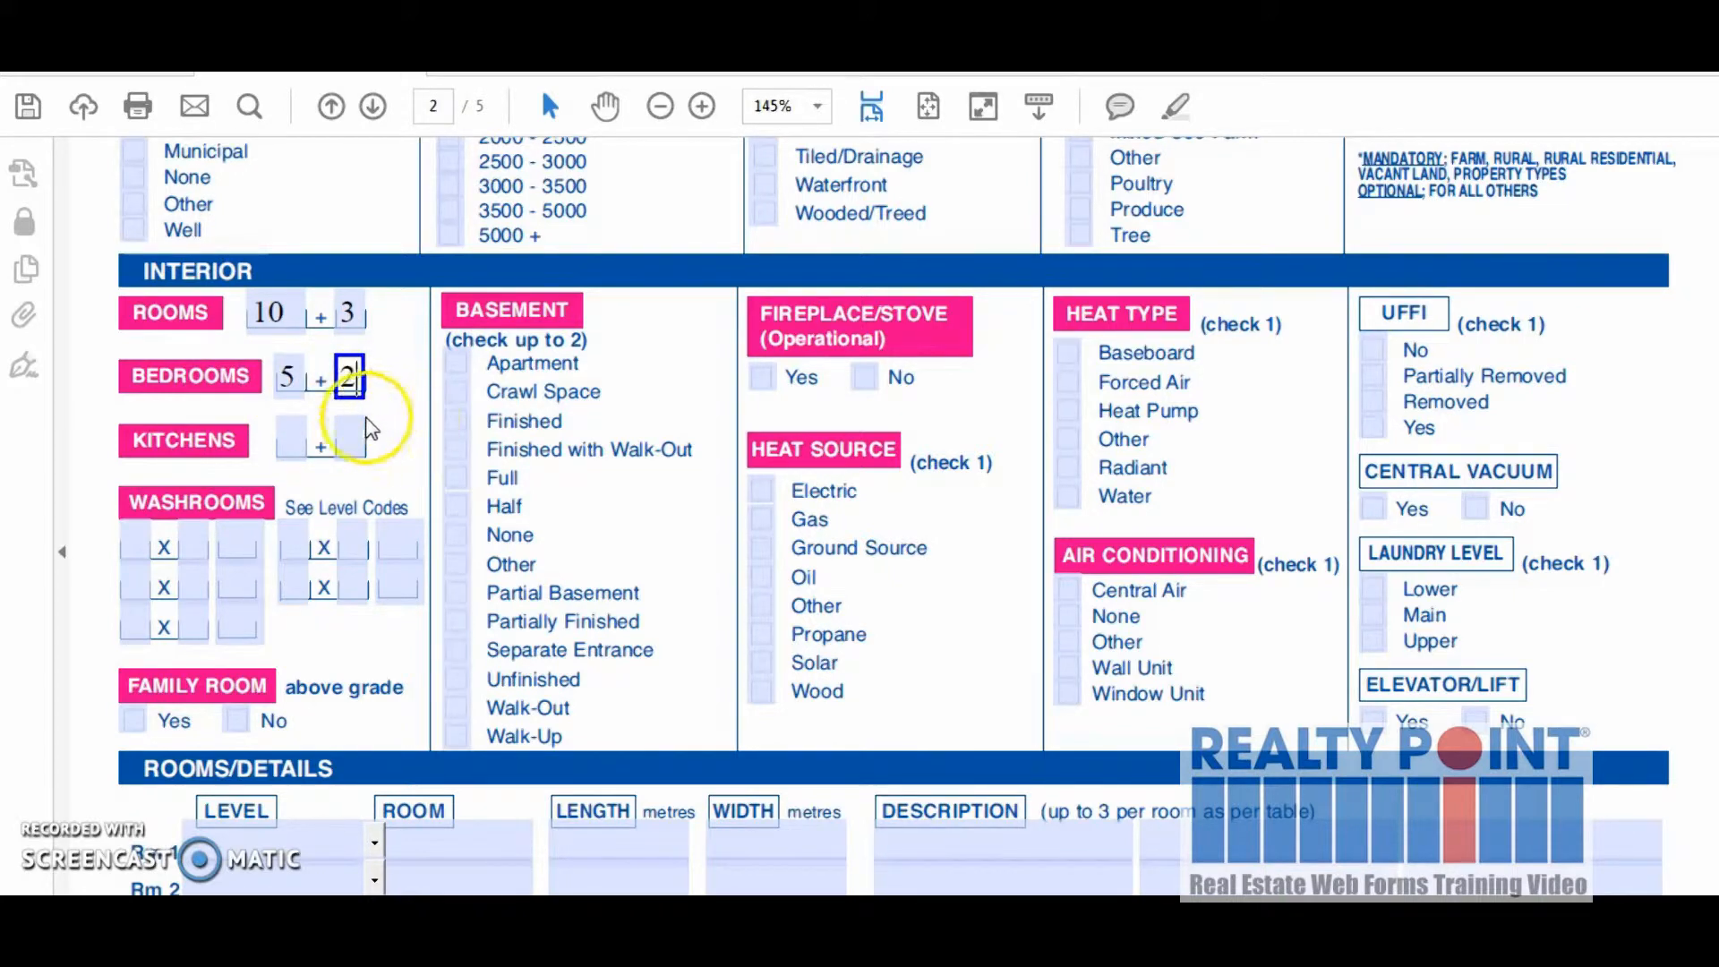
{"action": "left_click", "coordinate": [287, 440]}
{"action": "type", "text": "1"}
{"action": "left_click", "coordinate": [351, 438]}
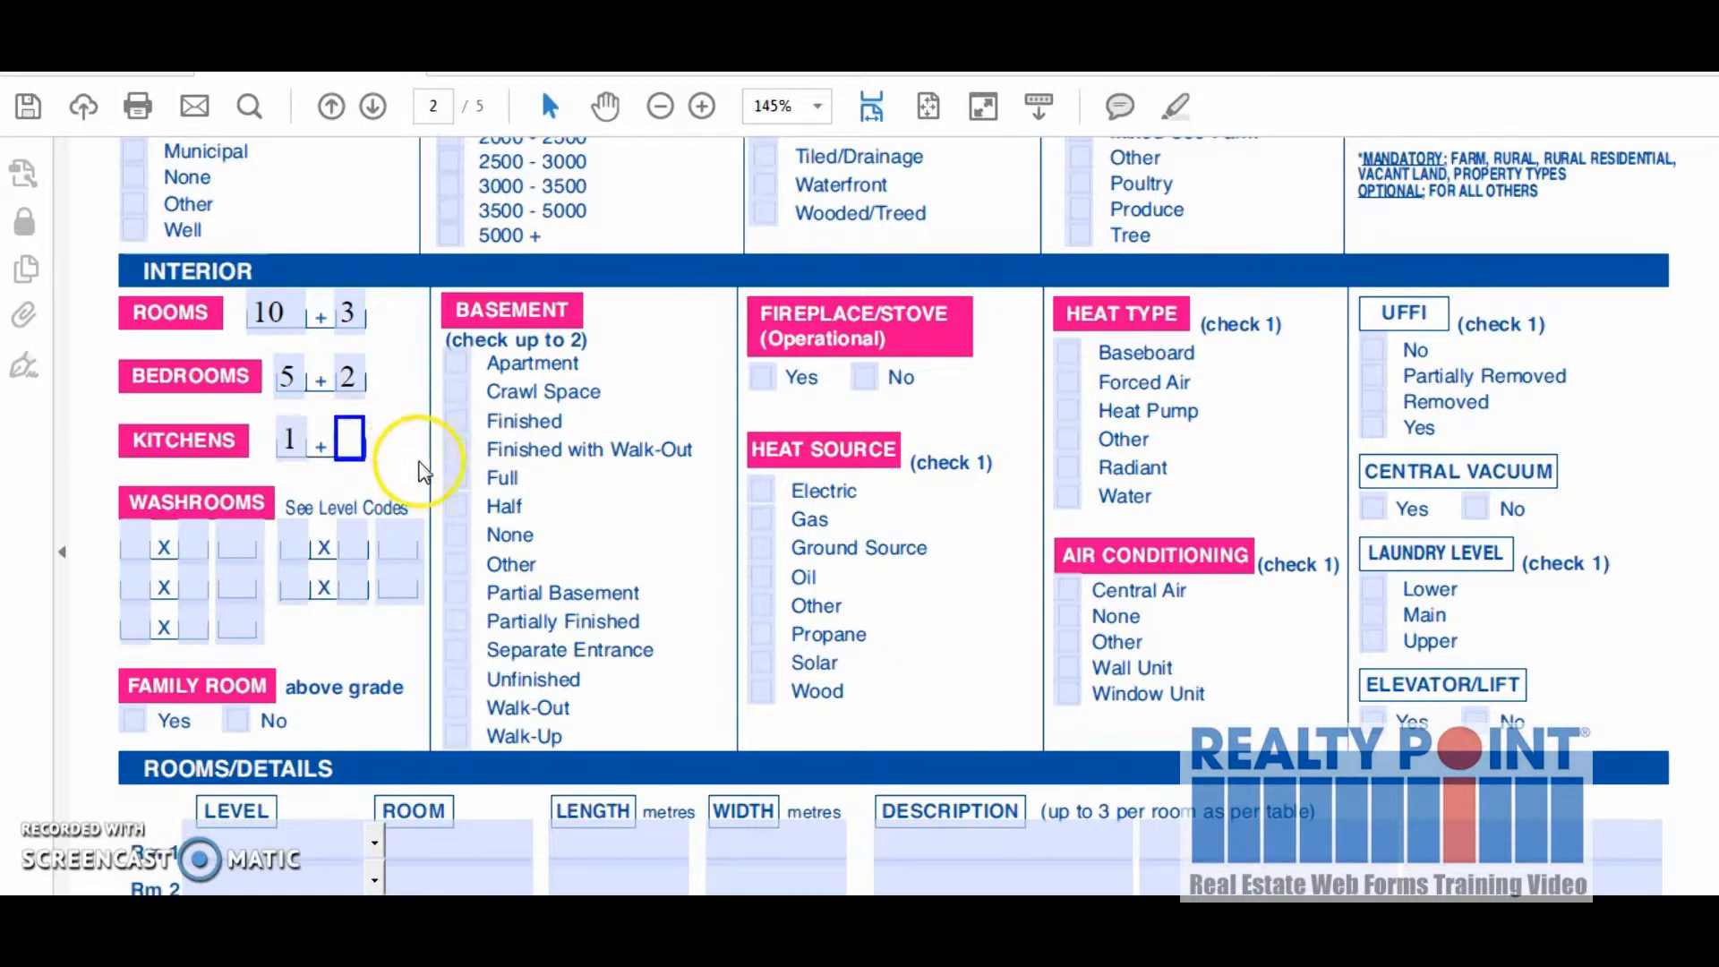
{"action": "type", "text": "1"}
Fill in the first Washrooms entry as 2 x 4, leaving its level code blank.
{"action": "scroll", "coordinate": [458, 474], "scroll_direction": "down", "scroll_amount": 1}
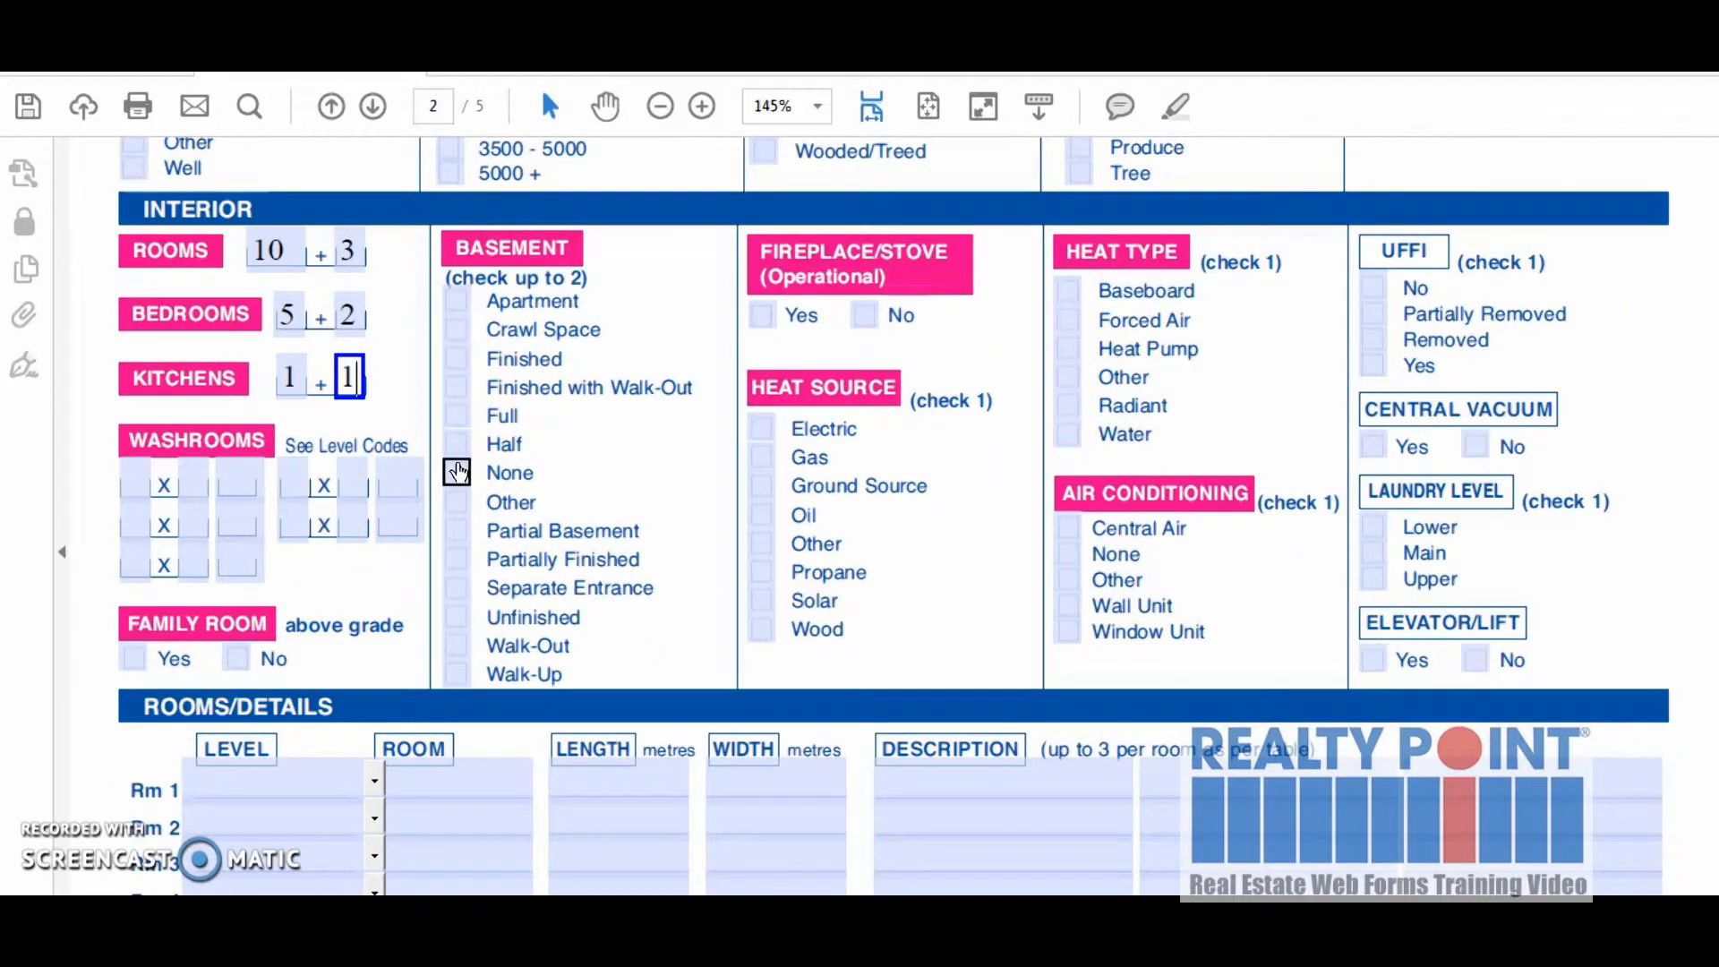
{"action": "left_click", "coordinate": [136, 485]}
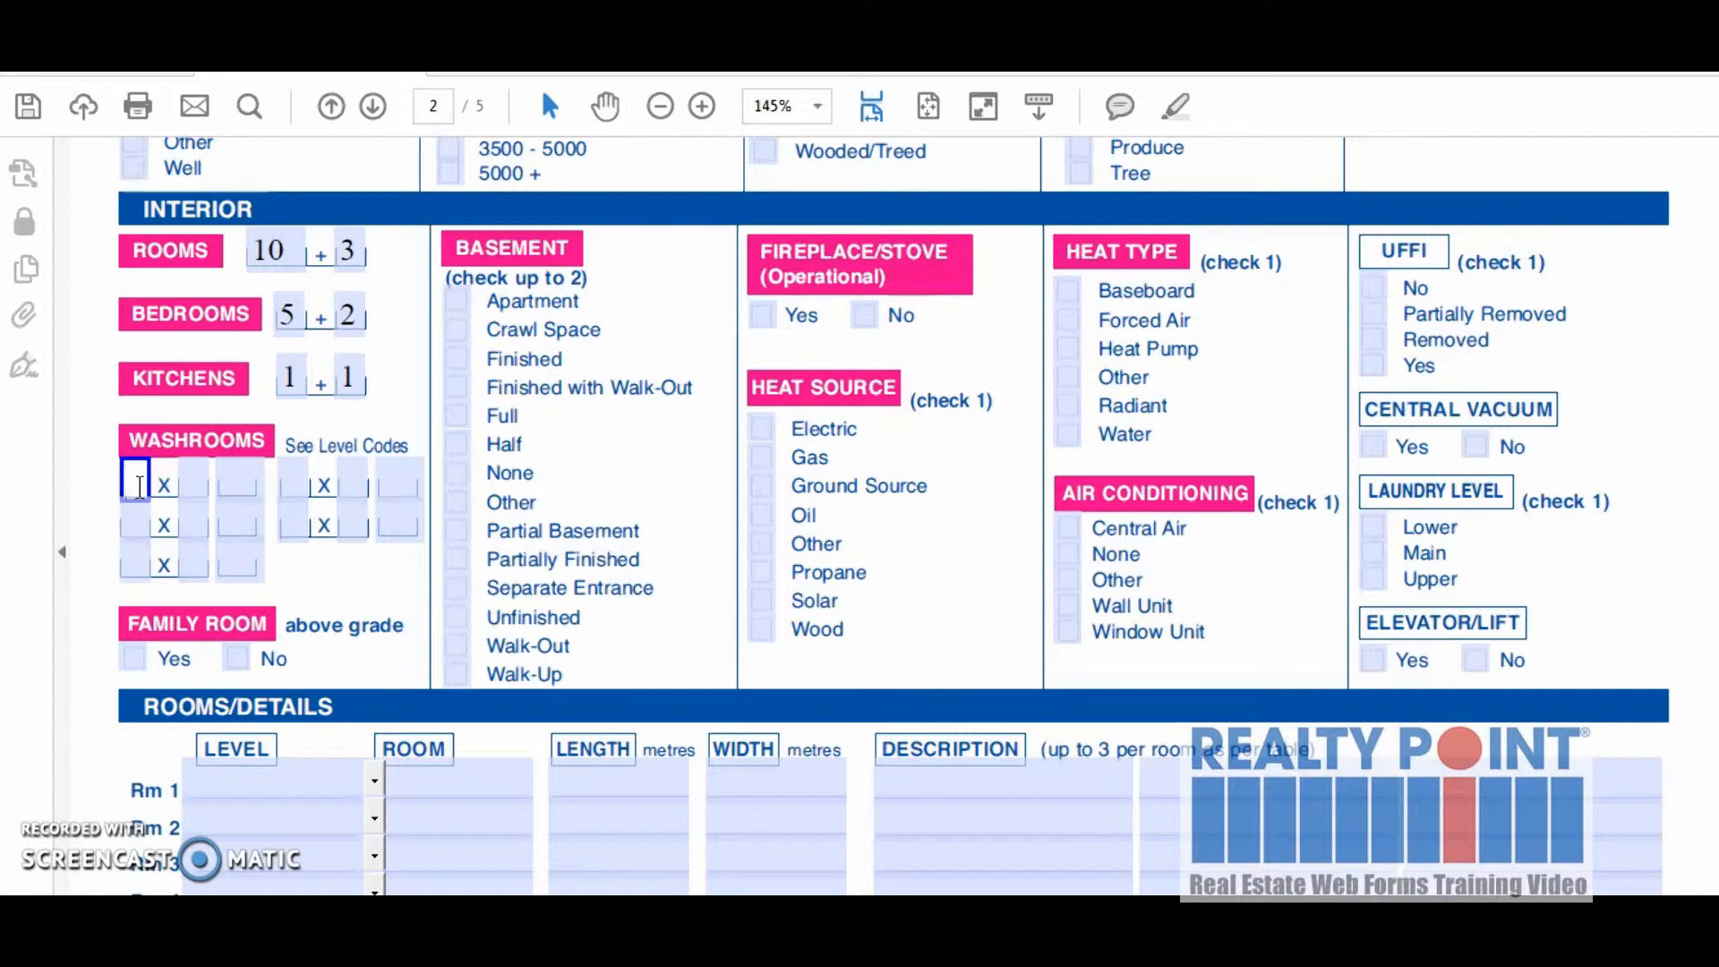
{"action": "left_click", "coordinate": [239, 484]}
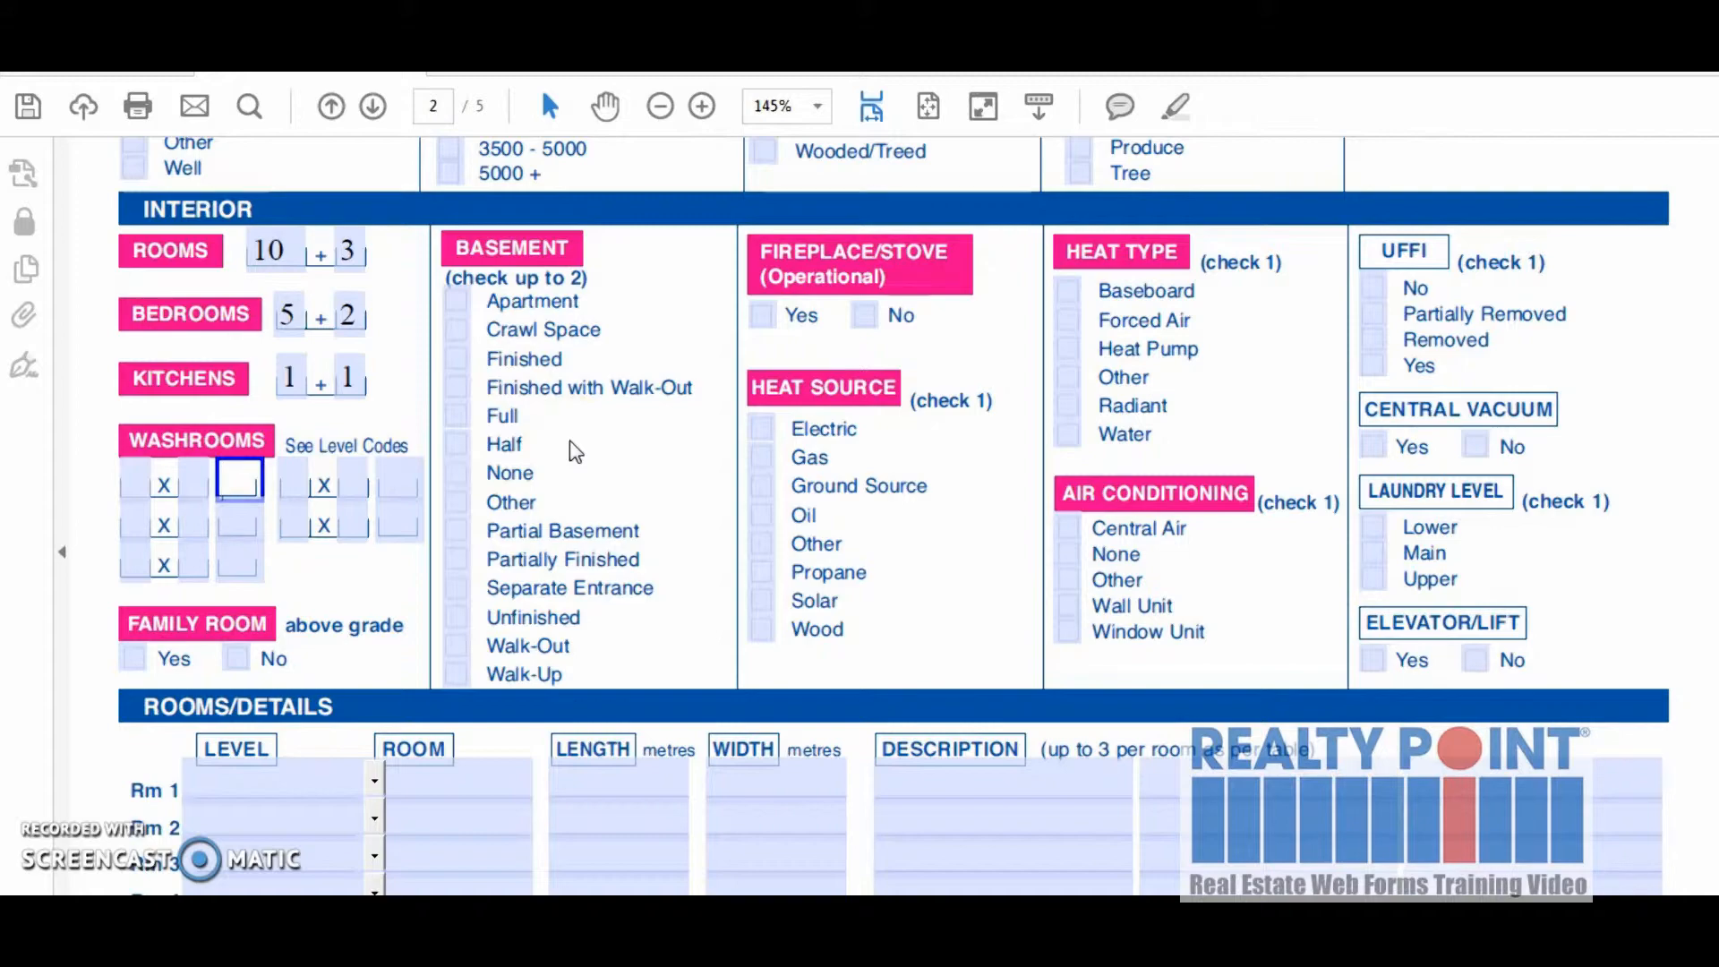
{"action": "scroll", "coordinate": [576, 582], "scroll_direction": "down", "scroll_amount": 3}
{"action": "left_click", "coordinate": [575, 642]}
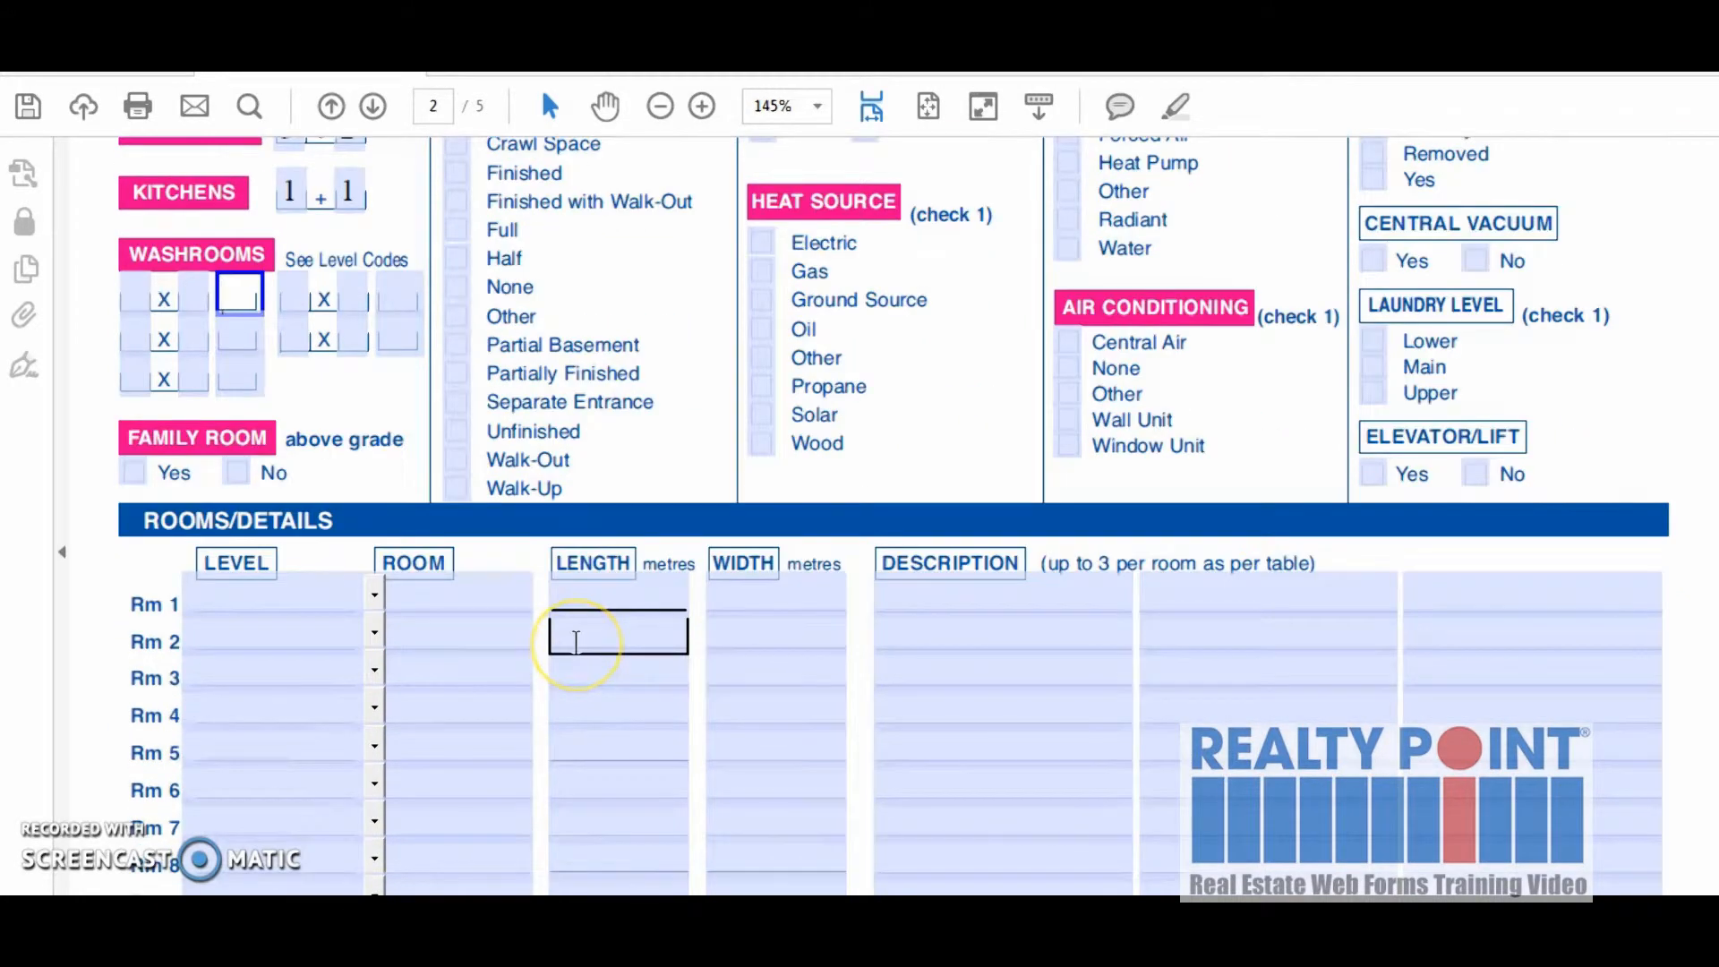
{"action": "scroll", "coordinate": [576, 641], "scroll_direction": "up", "scroll_amount": 2}
{"action": "left_click", "coordinate": [254, 424]}
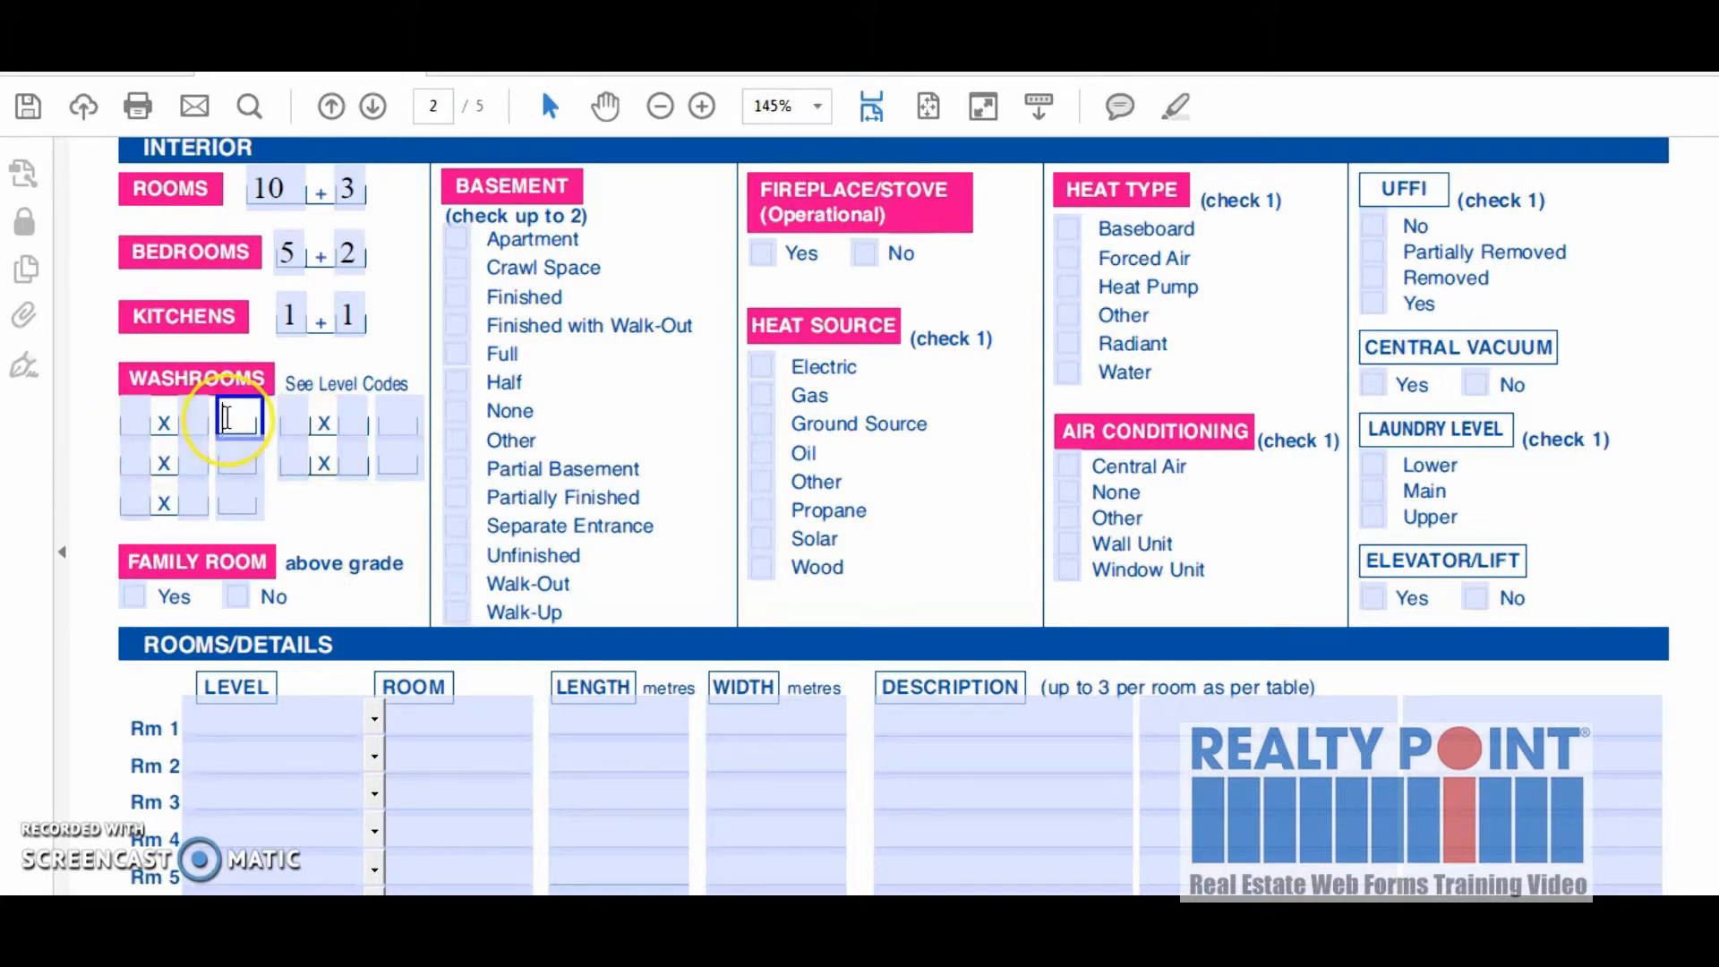
{"action": "left_click", "coordinate": [135, 418]}
{"action": "type", "text": "2"}
{"action": "left_click", "coordinate": [195, 417]}
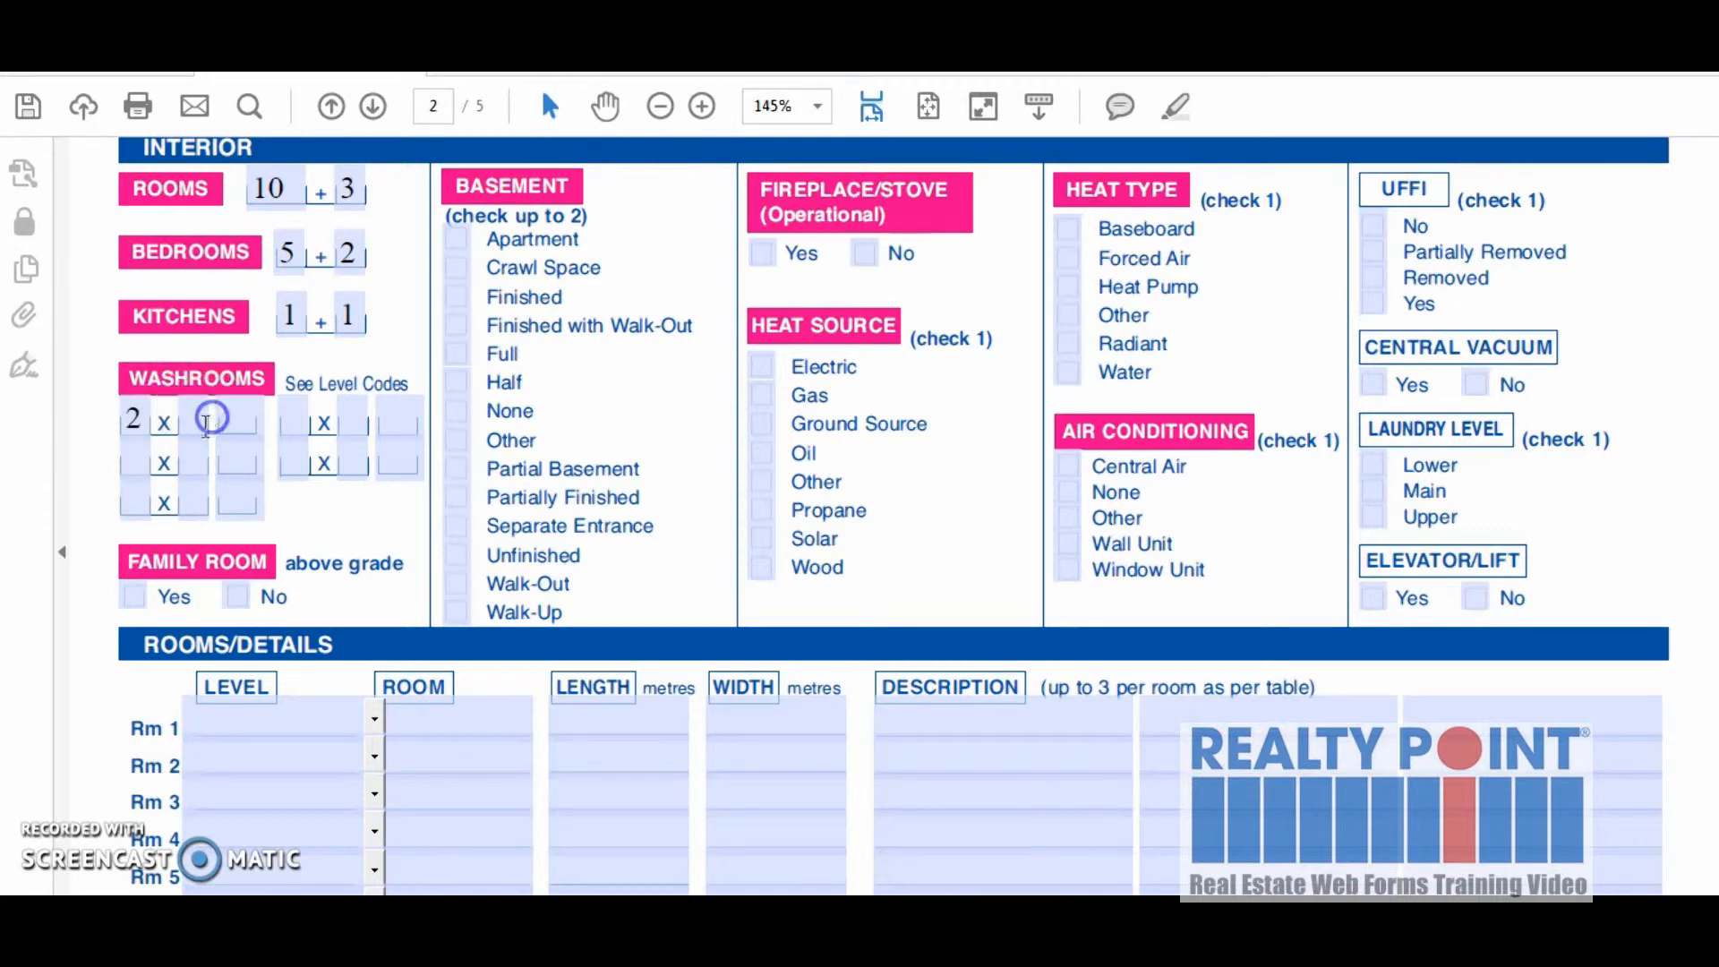
{"action": "type", "text": "4"}
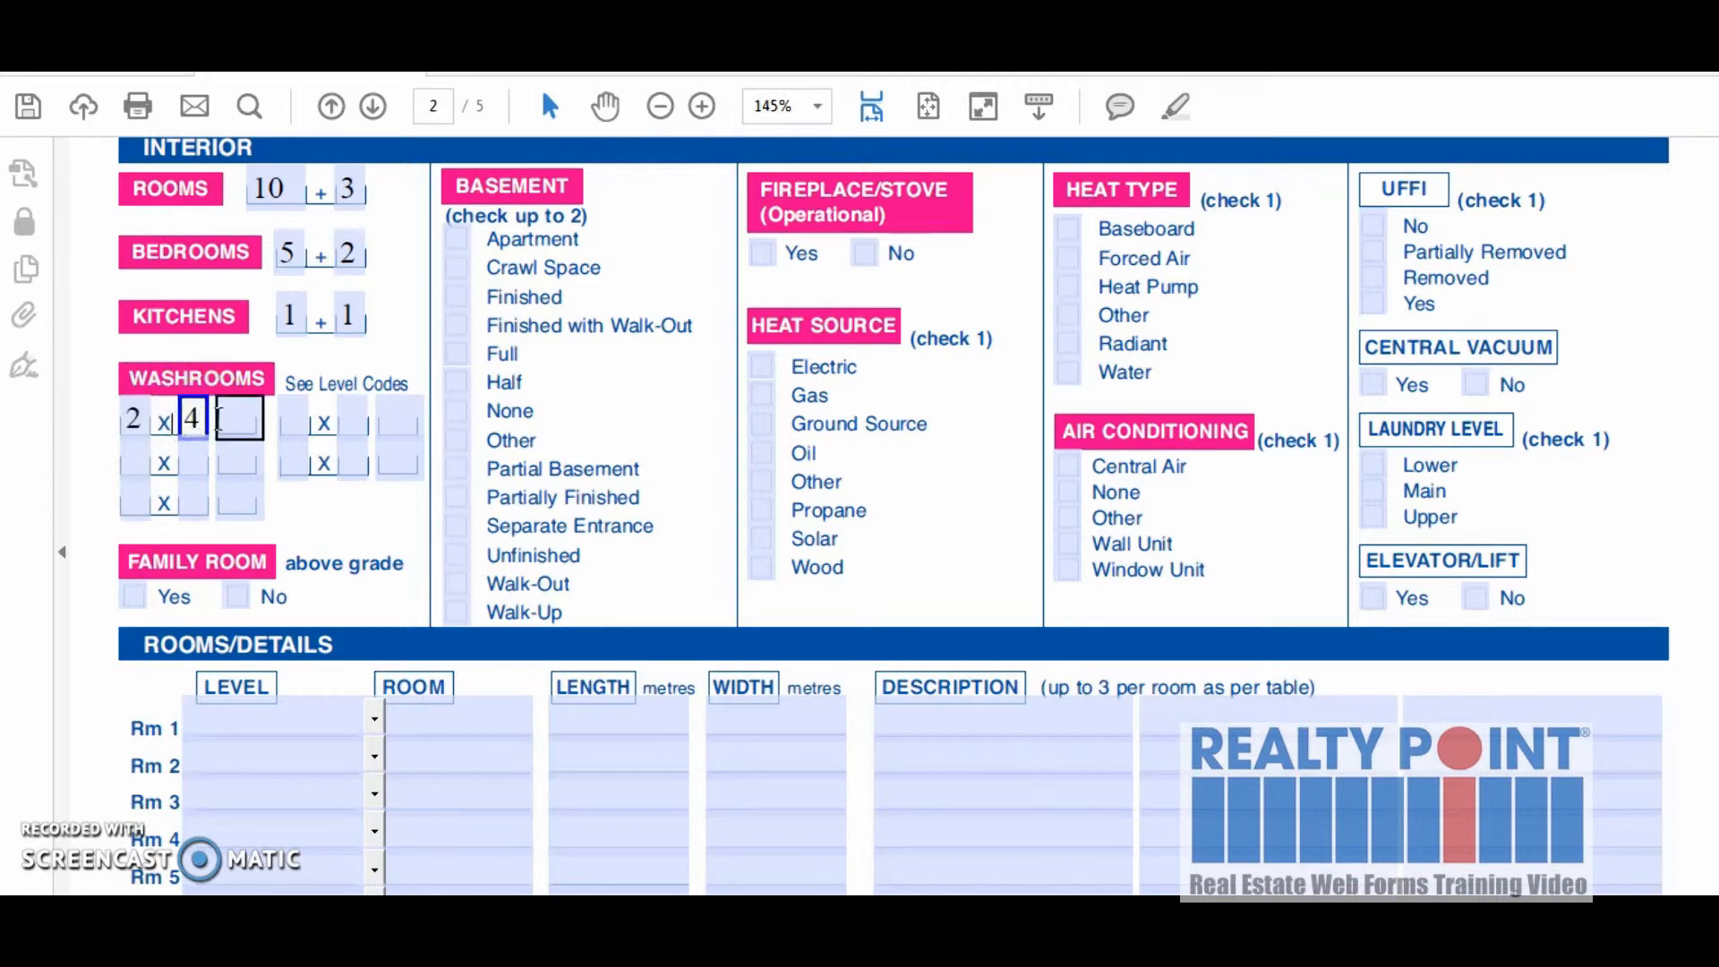
{"action": "left_click", "coordinate": [359, 418]}
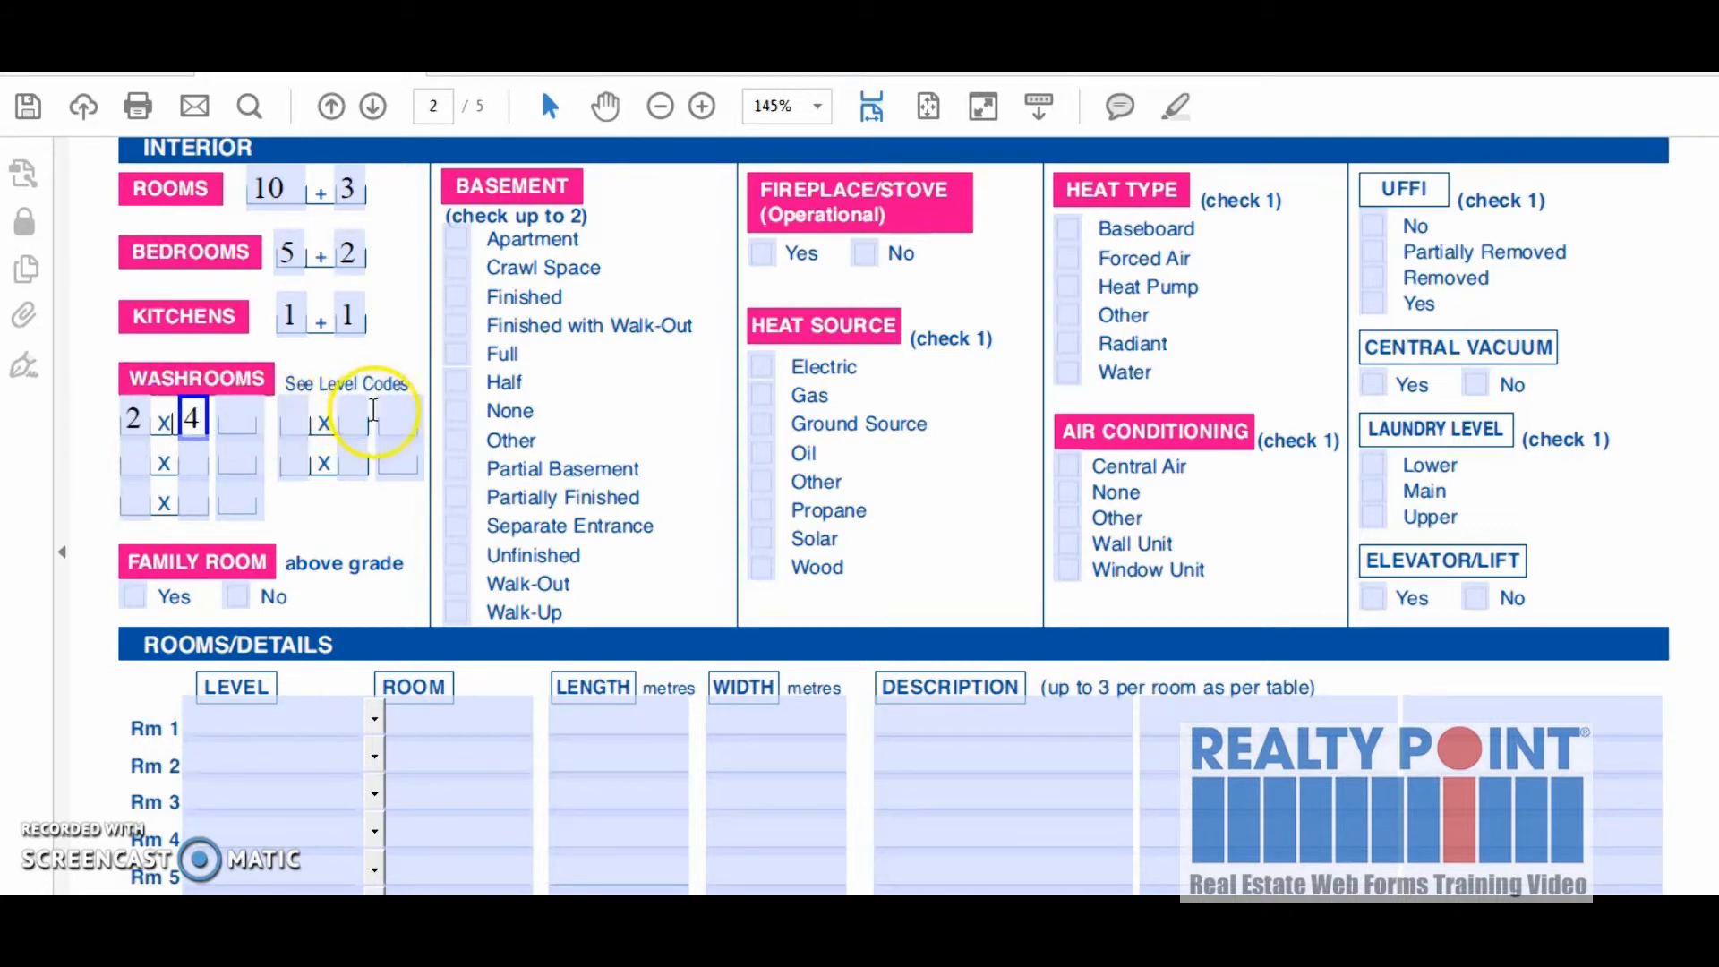
{"action": "left_click", "coordinate": [291, 456]}
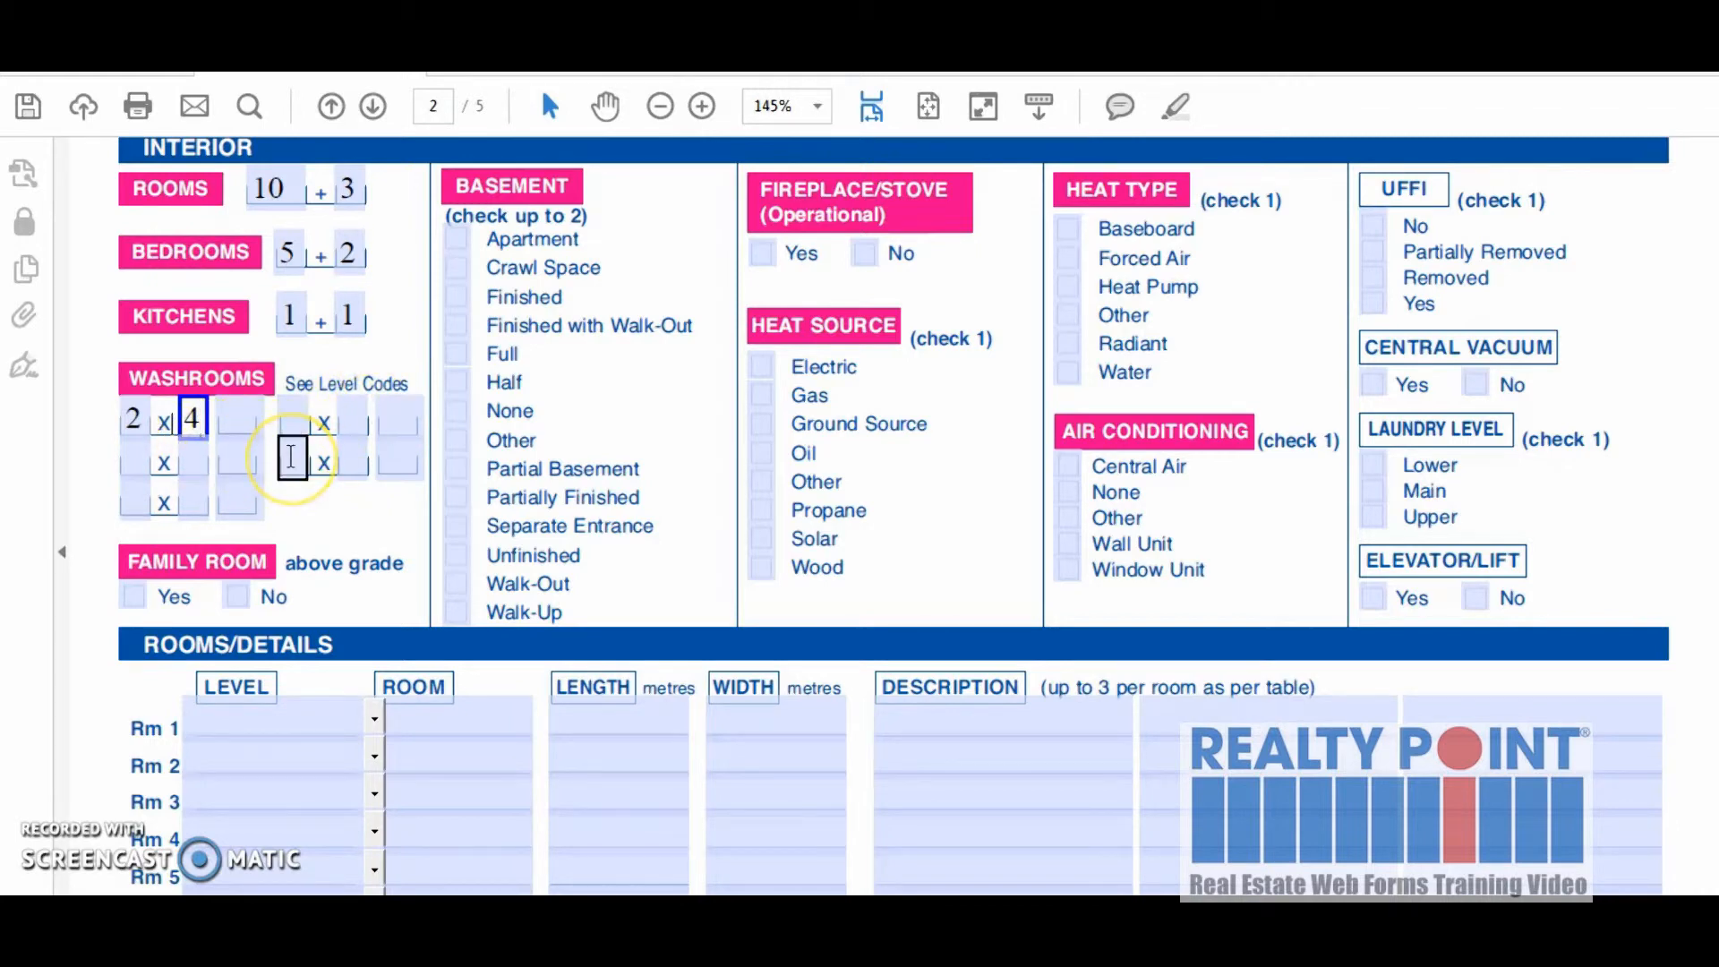
{"action": "left_click", "coordinate": [195, 603]}
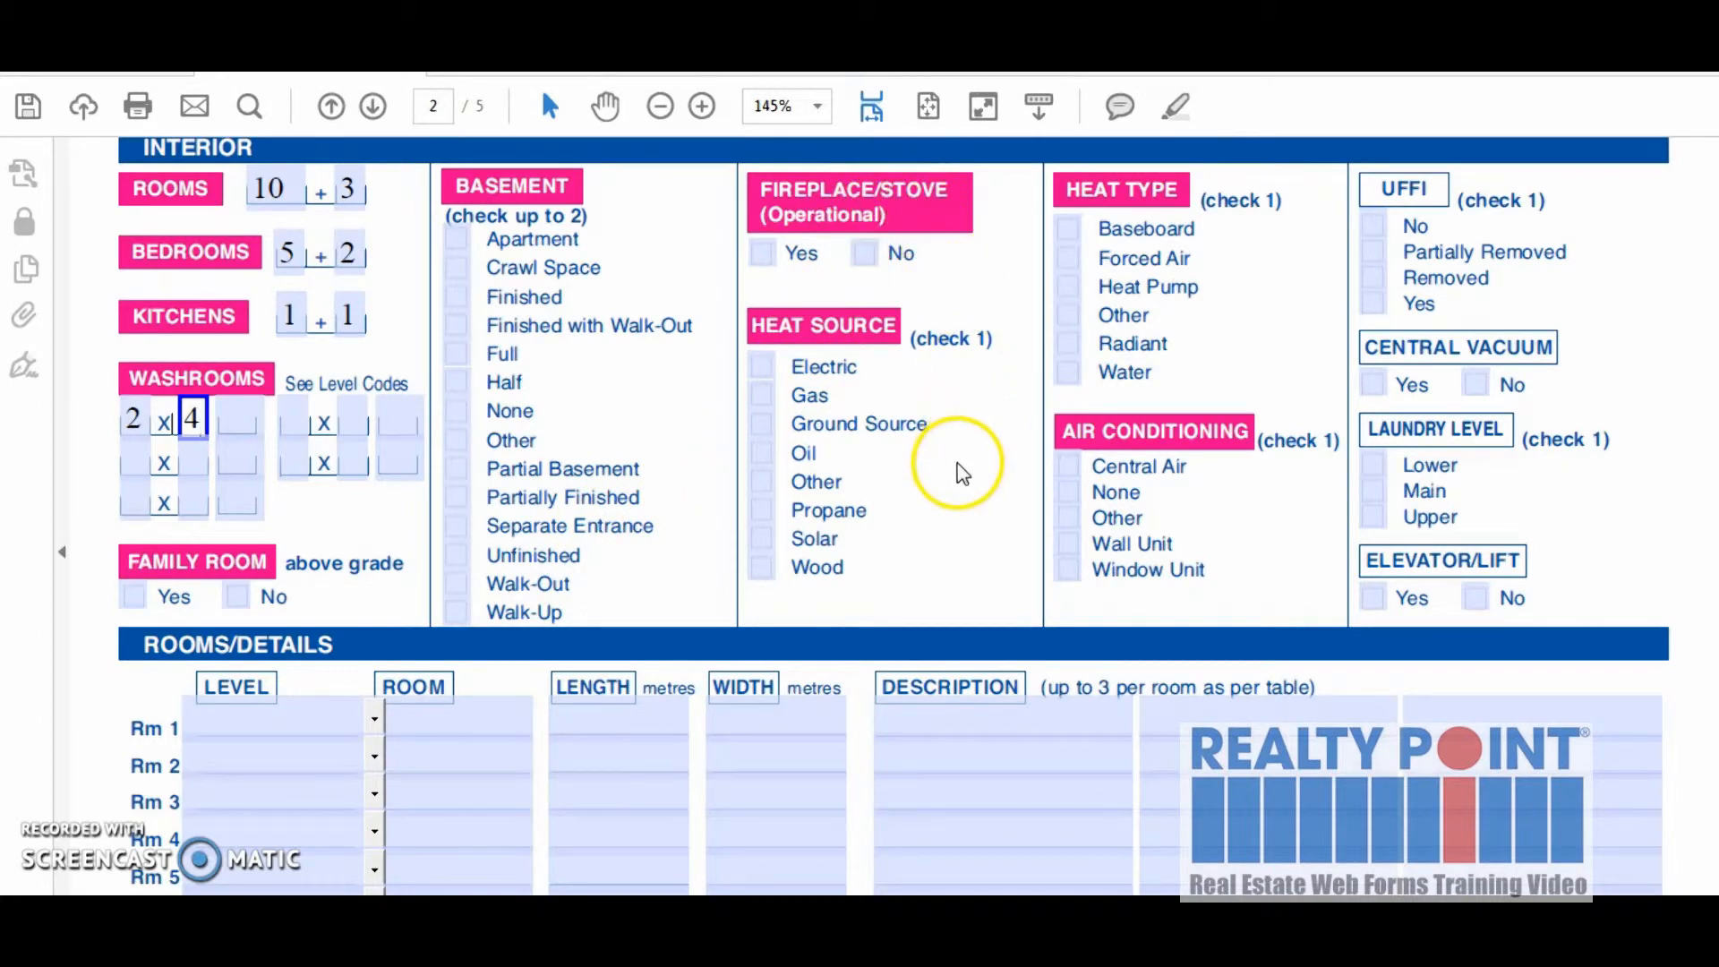
In the Rooms/Details table, set the Level of Rm 1 to Ground.
{"action": "scroll", "coordinate": [1182, 453], "scroll_direction": "down", "scroll_amount": 3}
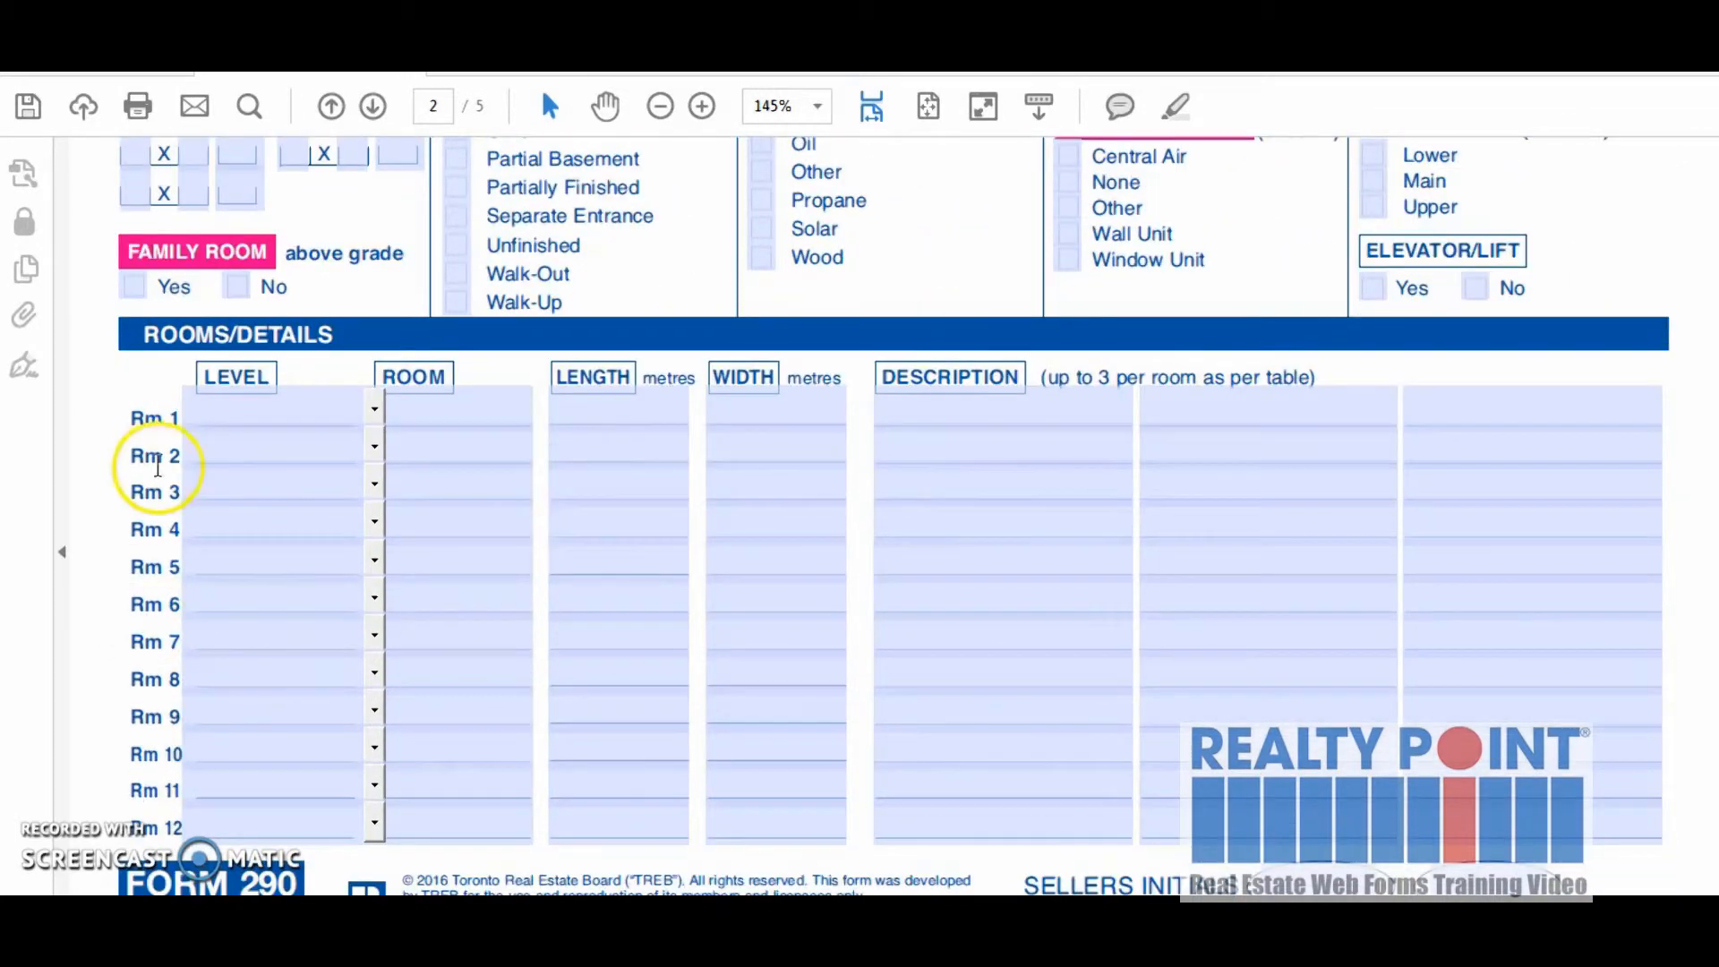
{"action": "left_click", "coordinate": [196, 412]}
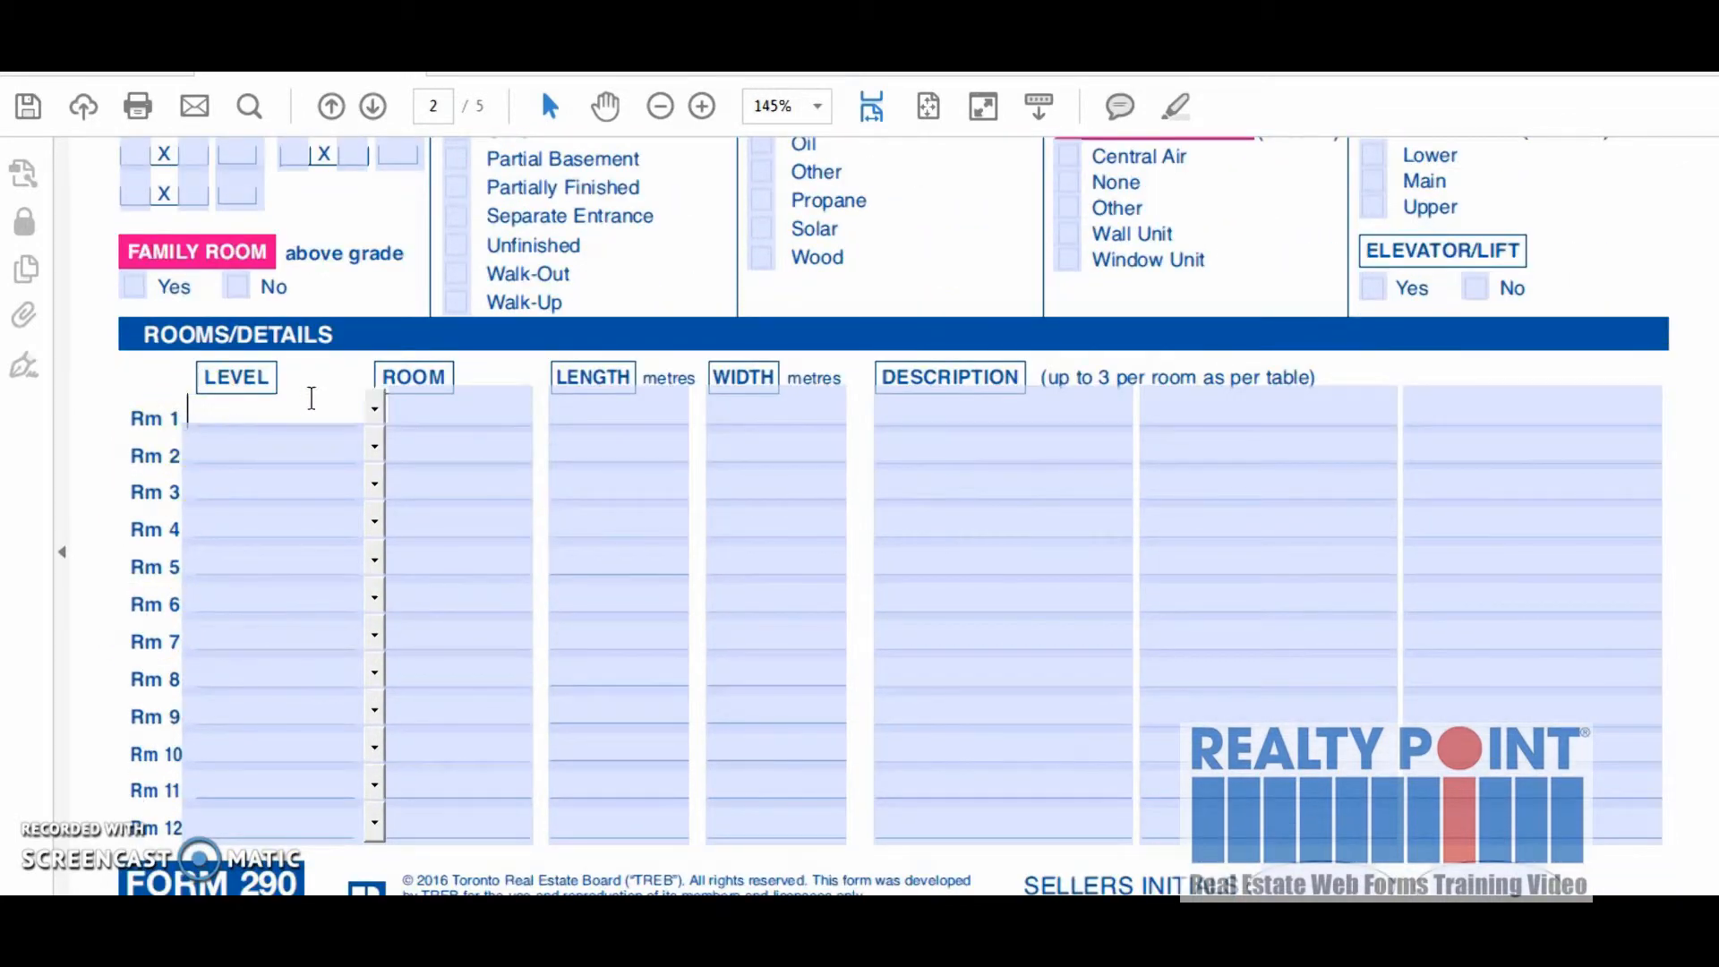
{"action": "left_click", "coordinate": [374, 407]}
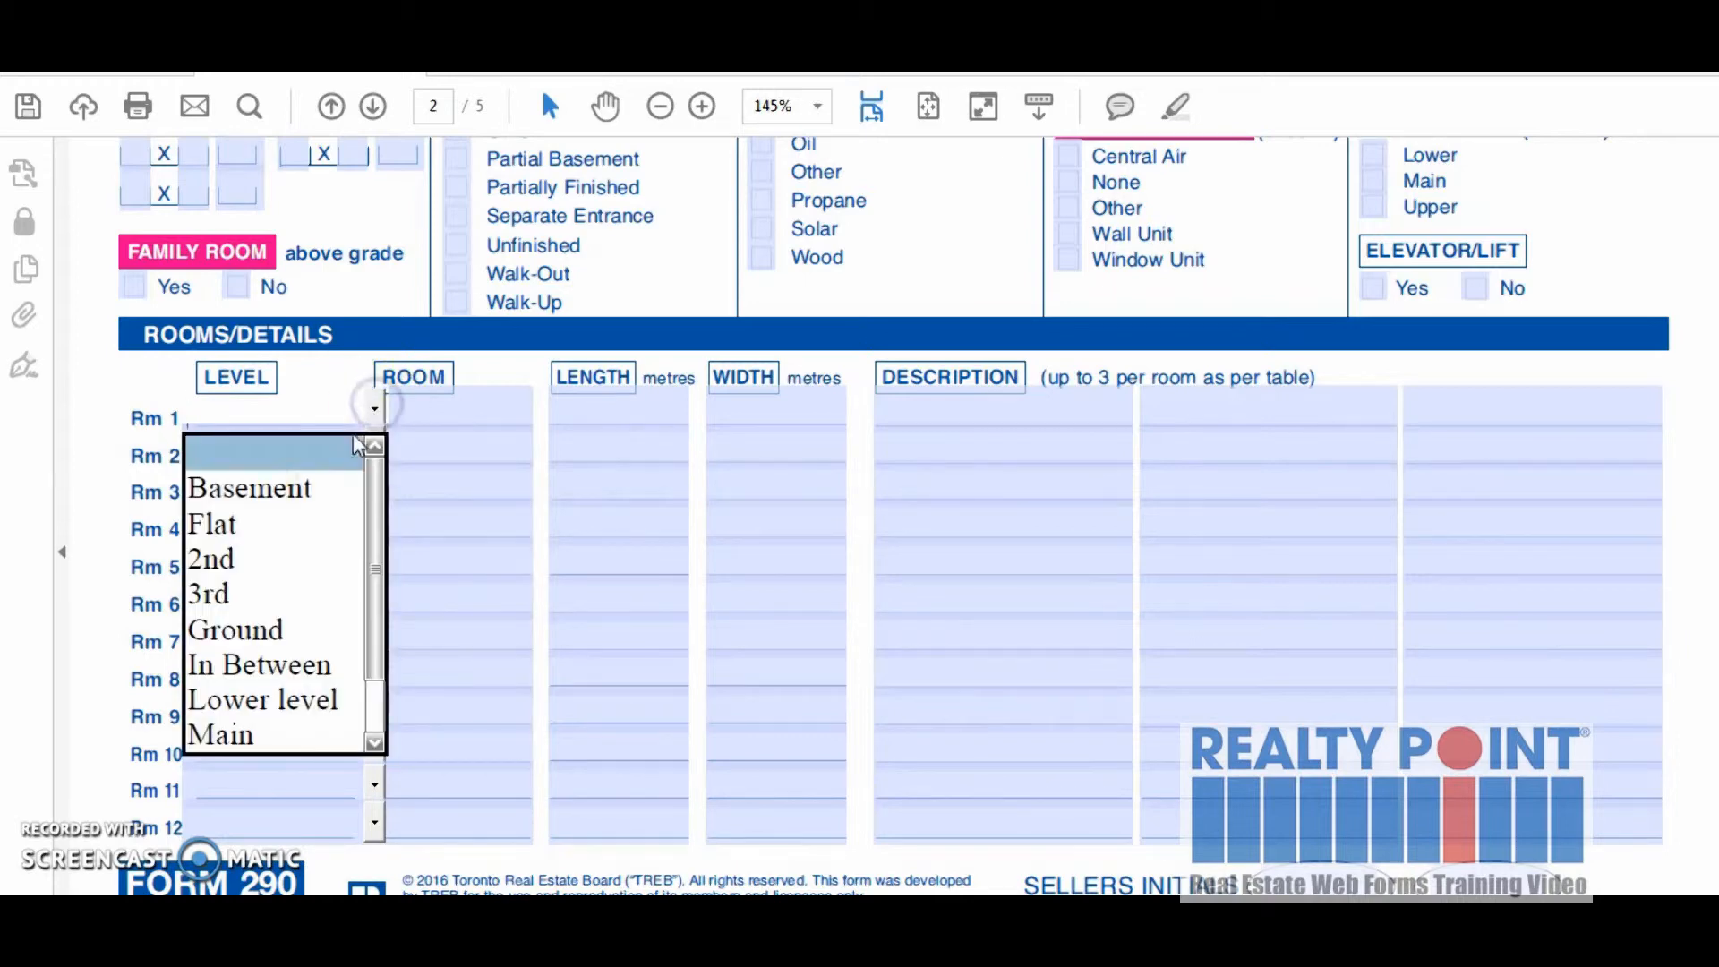
{"action": "left_click", "coordinate": [313, 524]}
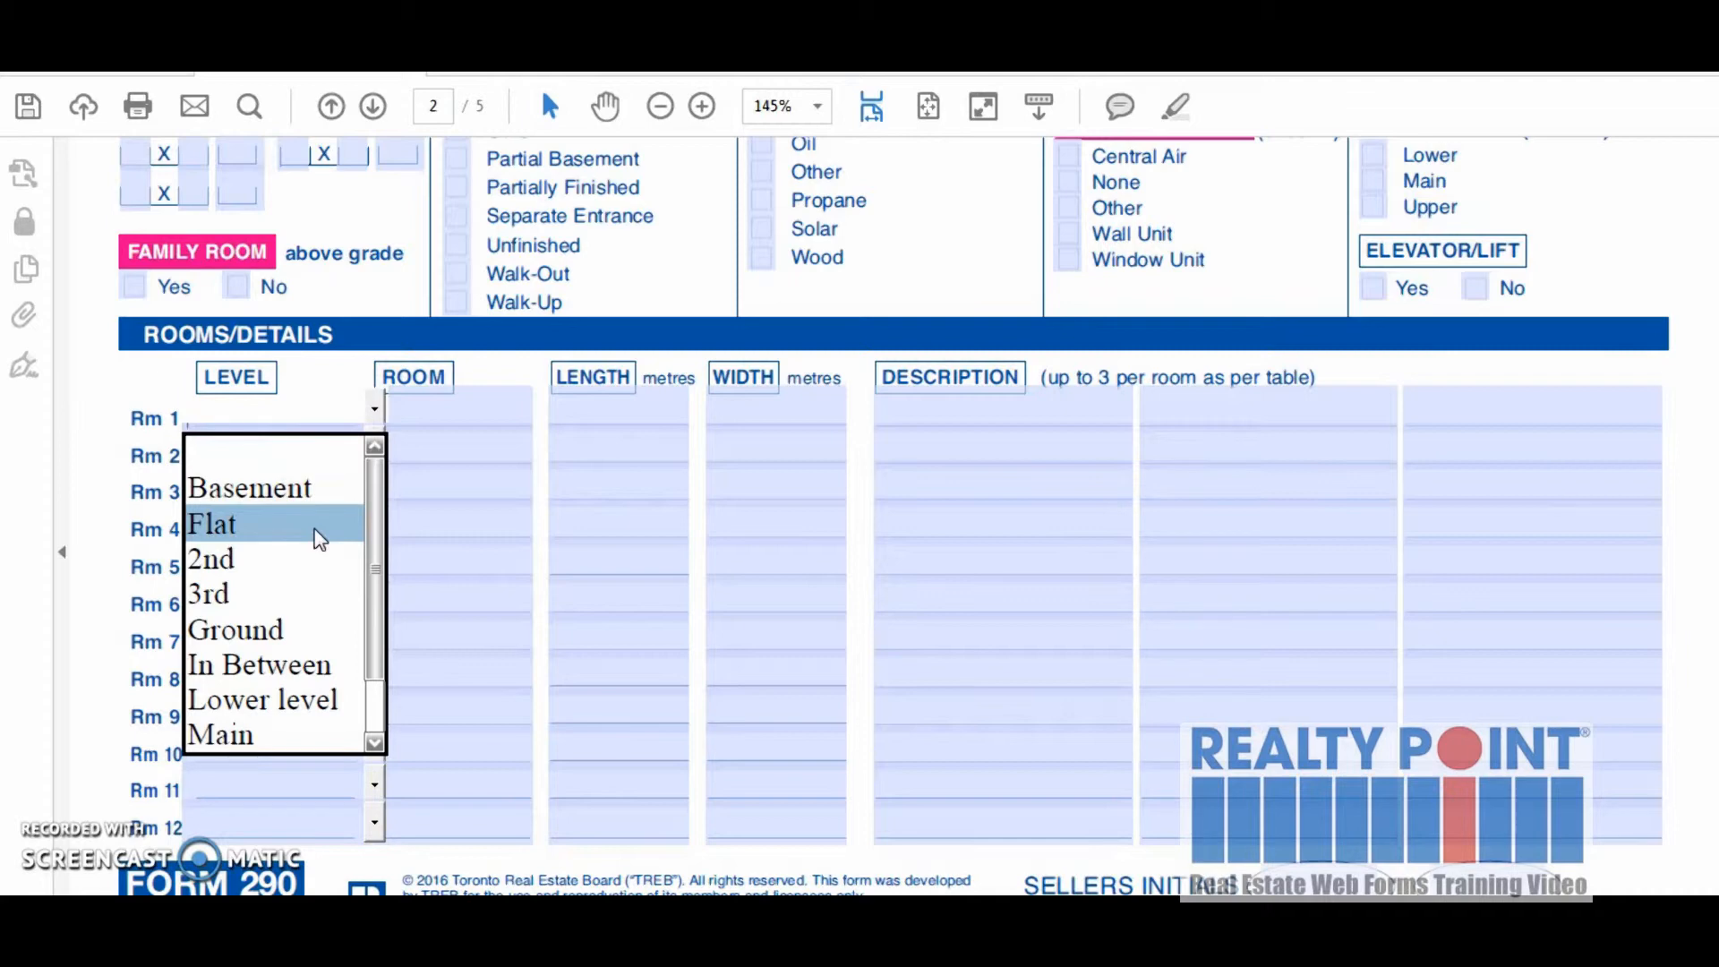
{"action": "left_click", "coordinate": [257, 526]}
{"action": "left_click", "coordinate": [257, 631]}
Enter Living as the Room name for Rm 1 and 5.65 metres as its Length.
{"action": "left_click", "coordinate": [399, 407]}
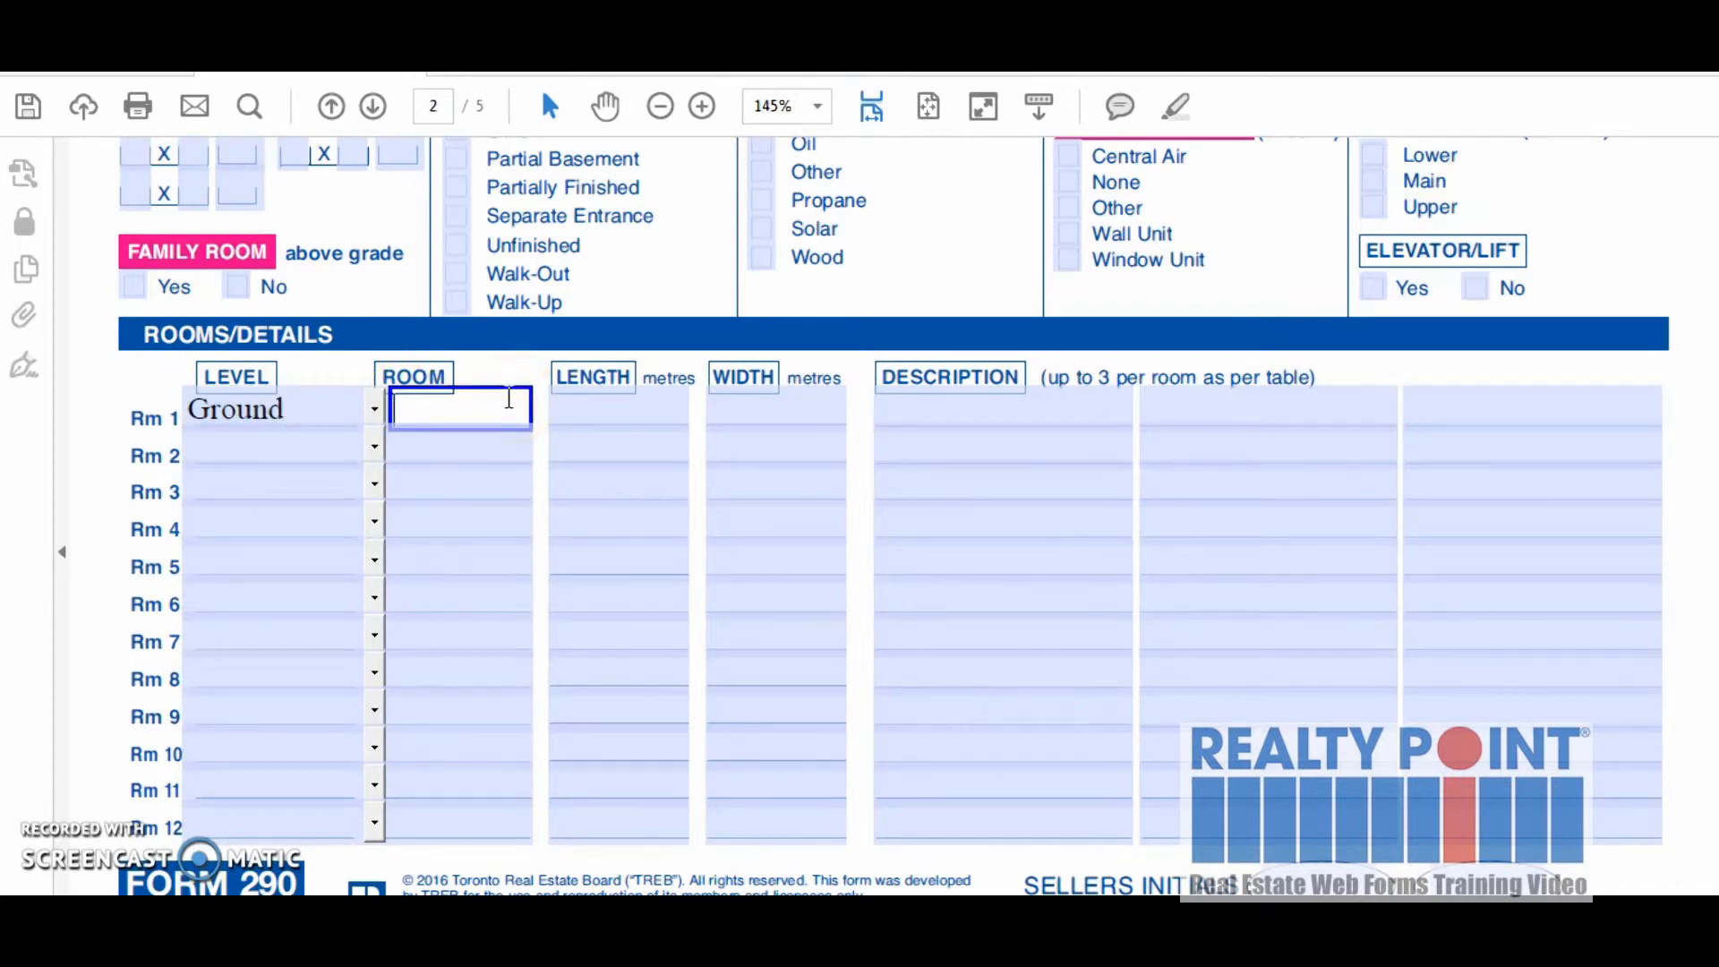
{"action": "type", "text": "Living"}
{"action": "key", "text": "Tab"}
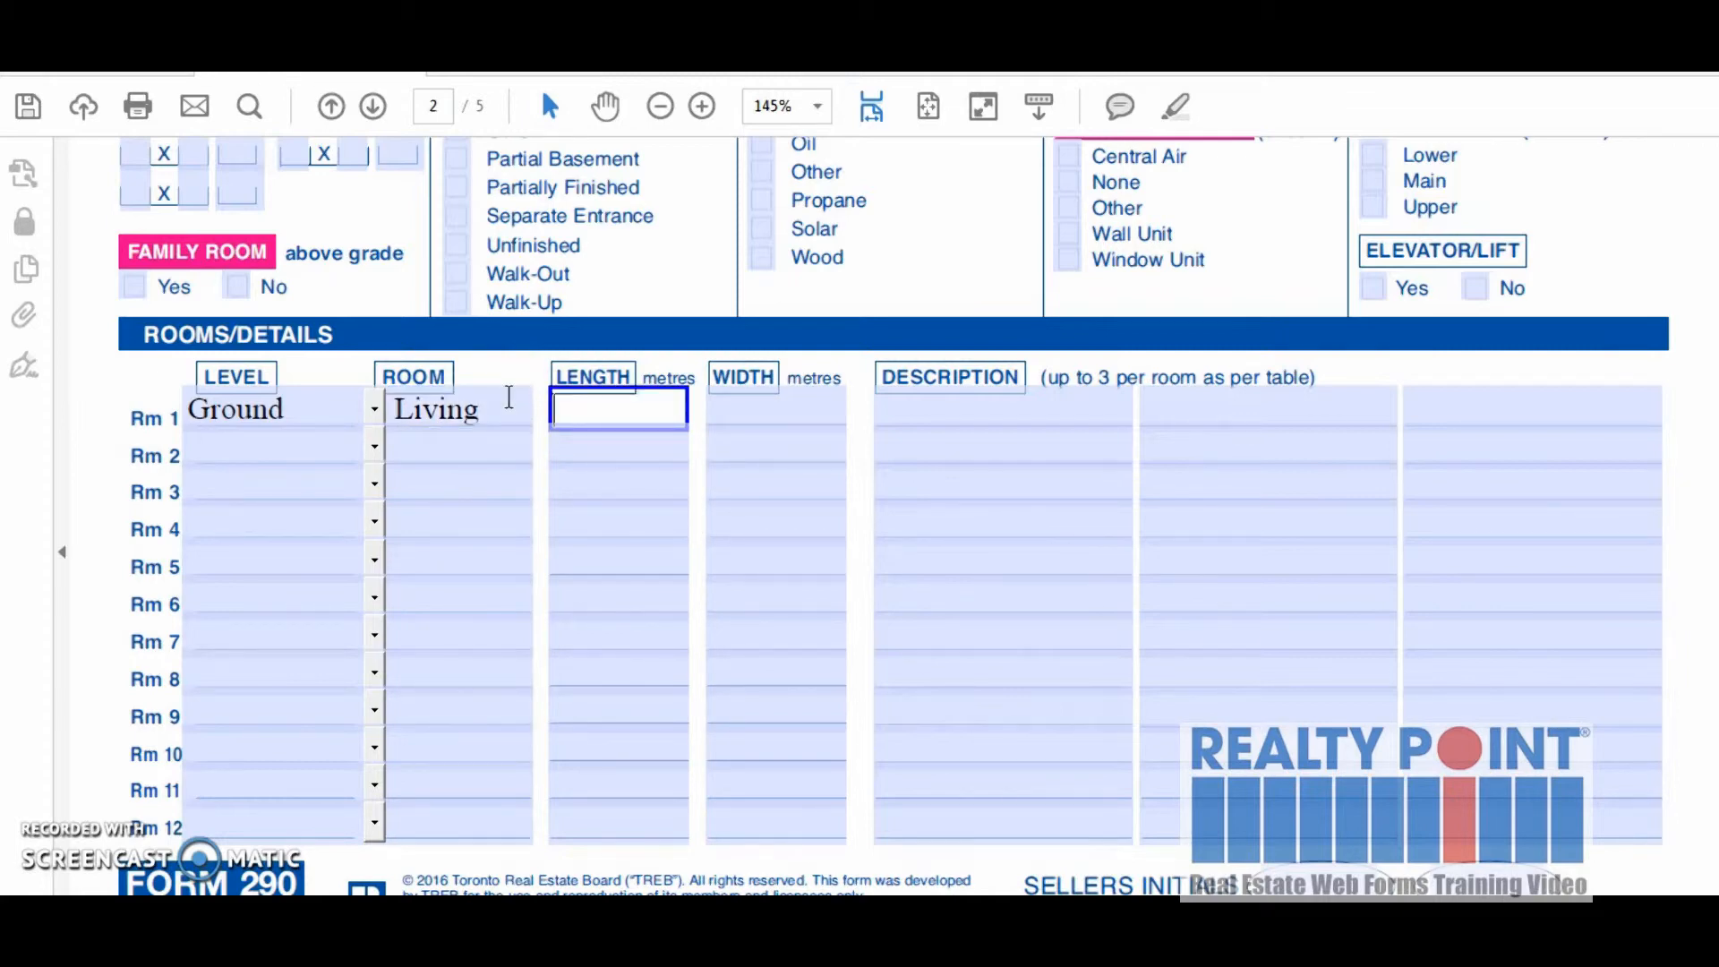
{"action": "type", "text": "5.65"}
{"action": "key", "text": "Tab"}
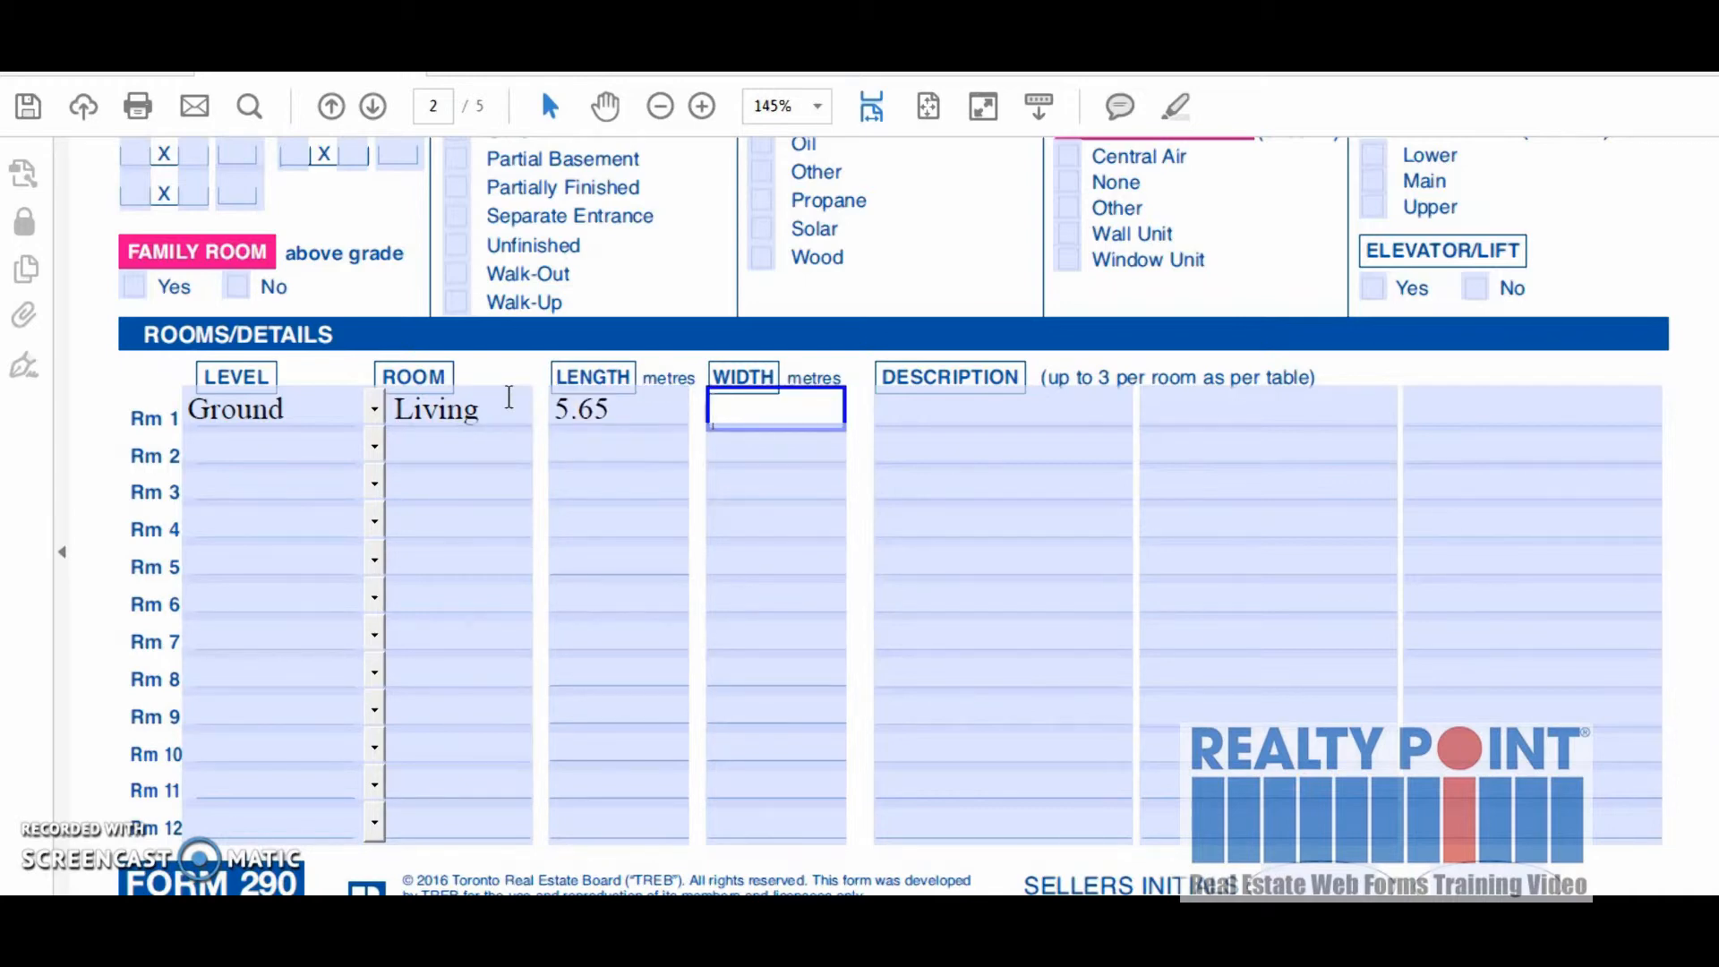
Complete Rm 1 with a Width of 3.95 metres and the descriptions Hardwood and combined with Din.
{"action": "type", "text": "3.95"}
{"action": "key", "text": "Tab"}
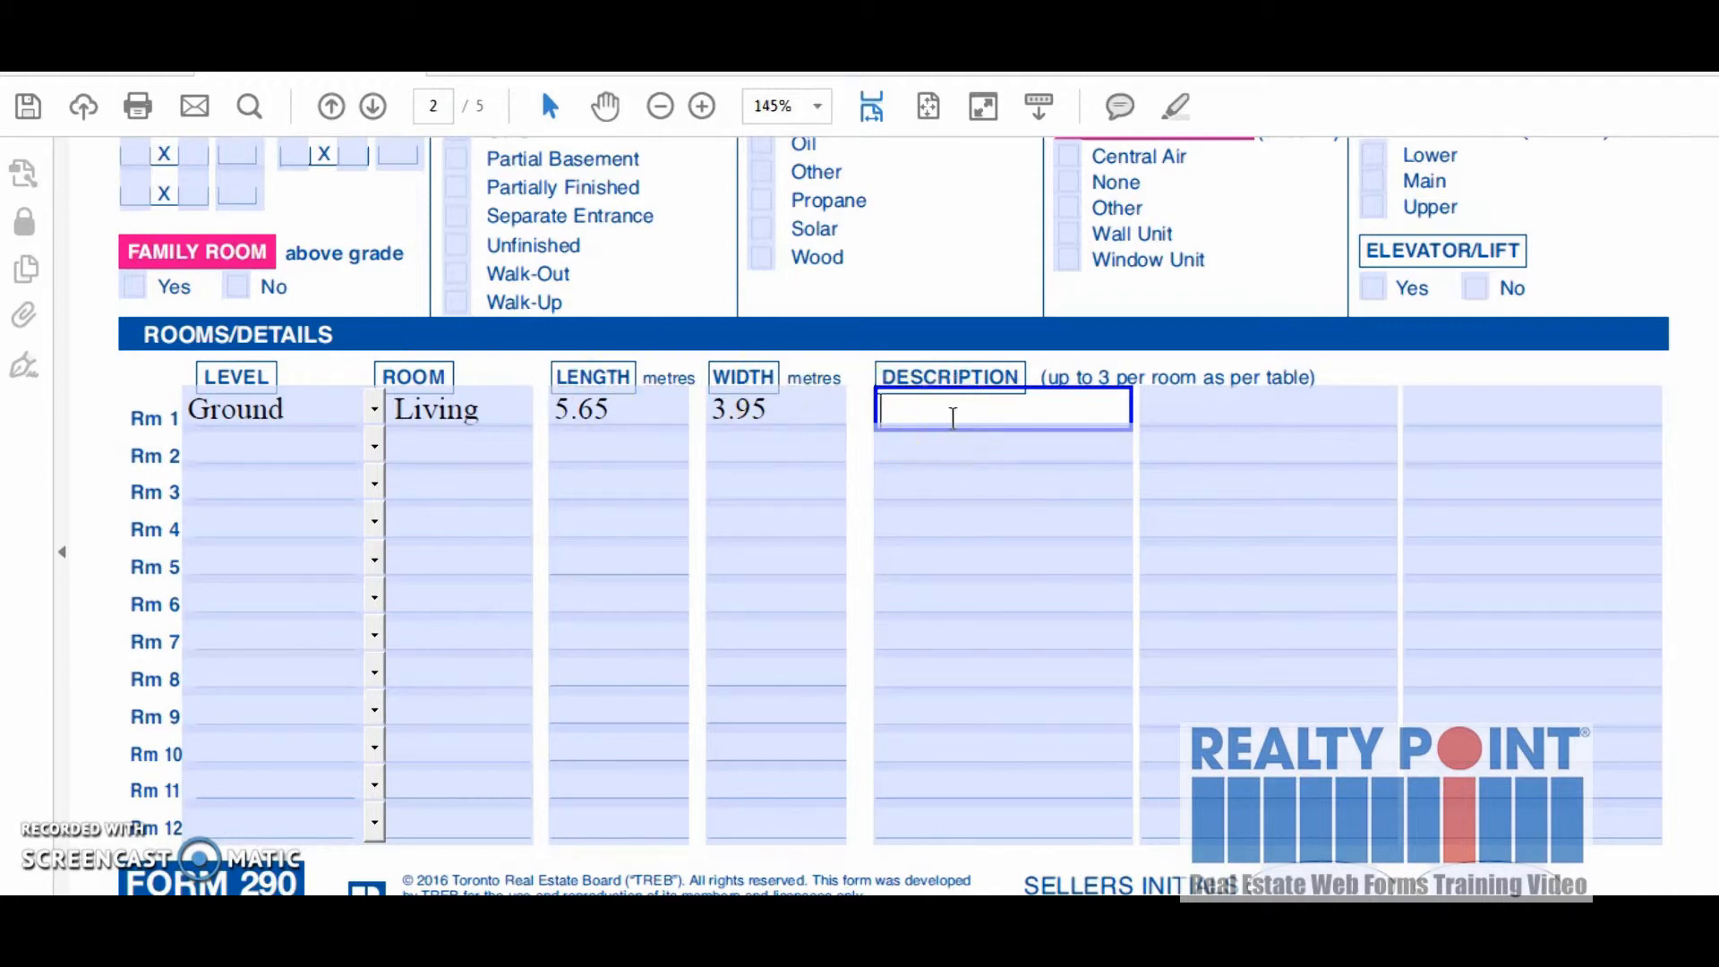
{"action": "type", "text": "Hardwood"}
{"action": "key", "text": "Tab"}
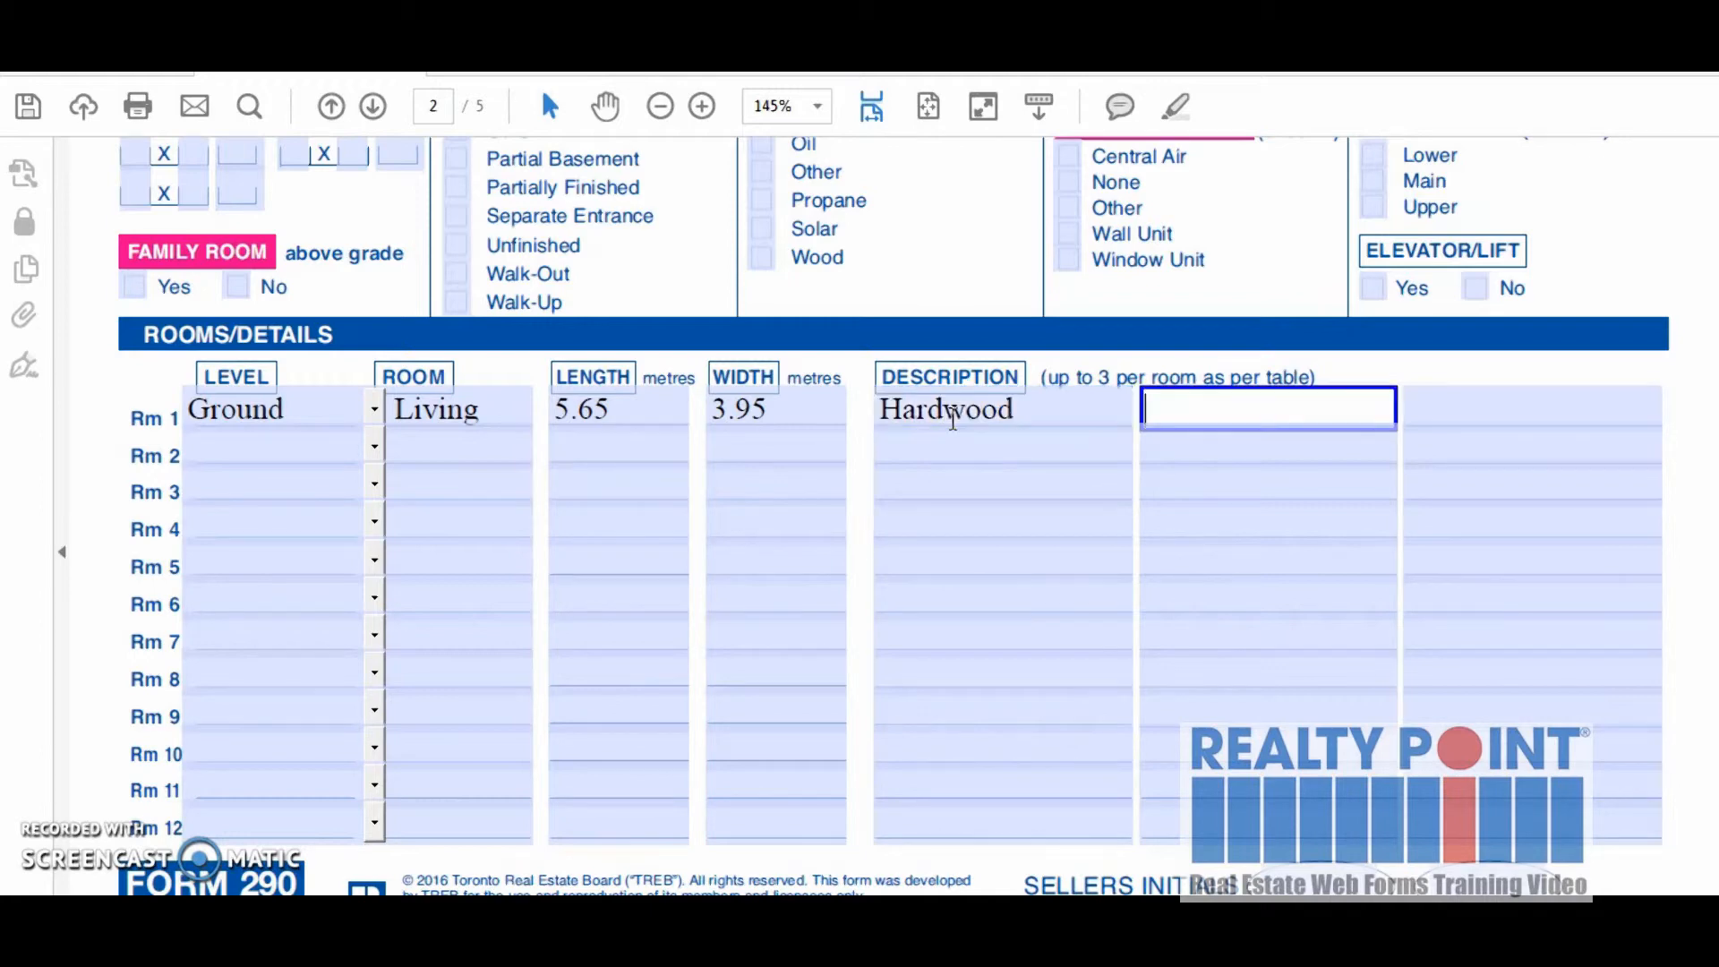
{"action": "type", "text": "combine"}
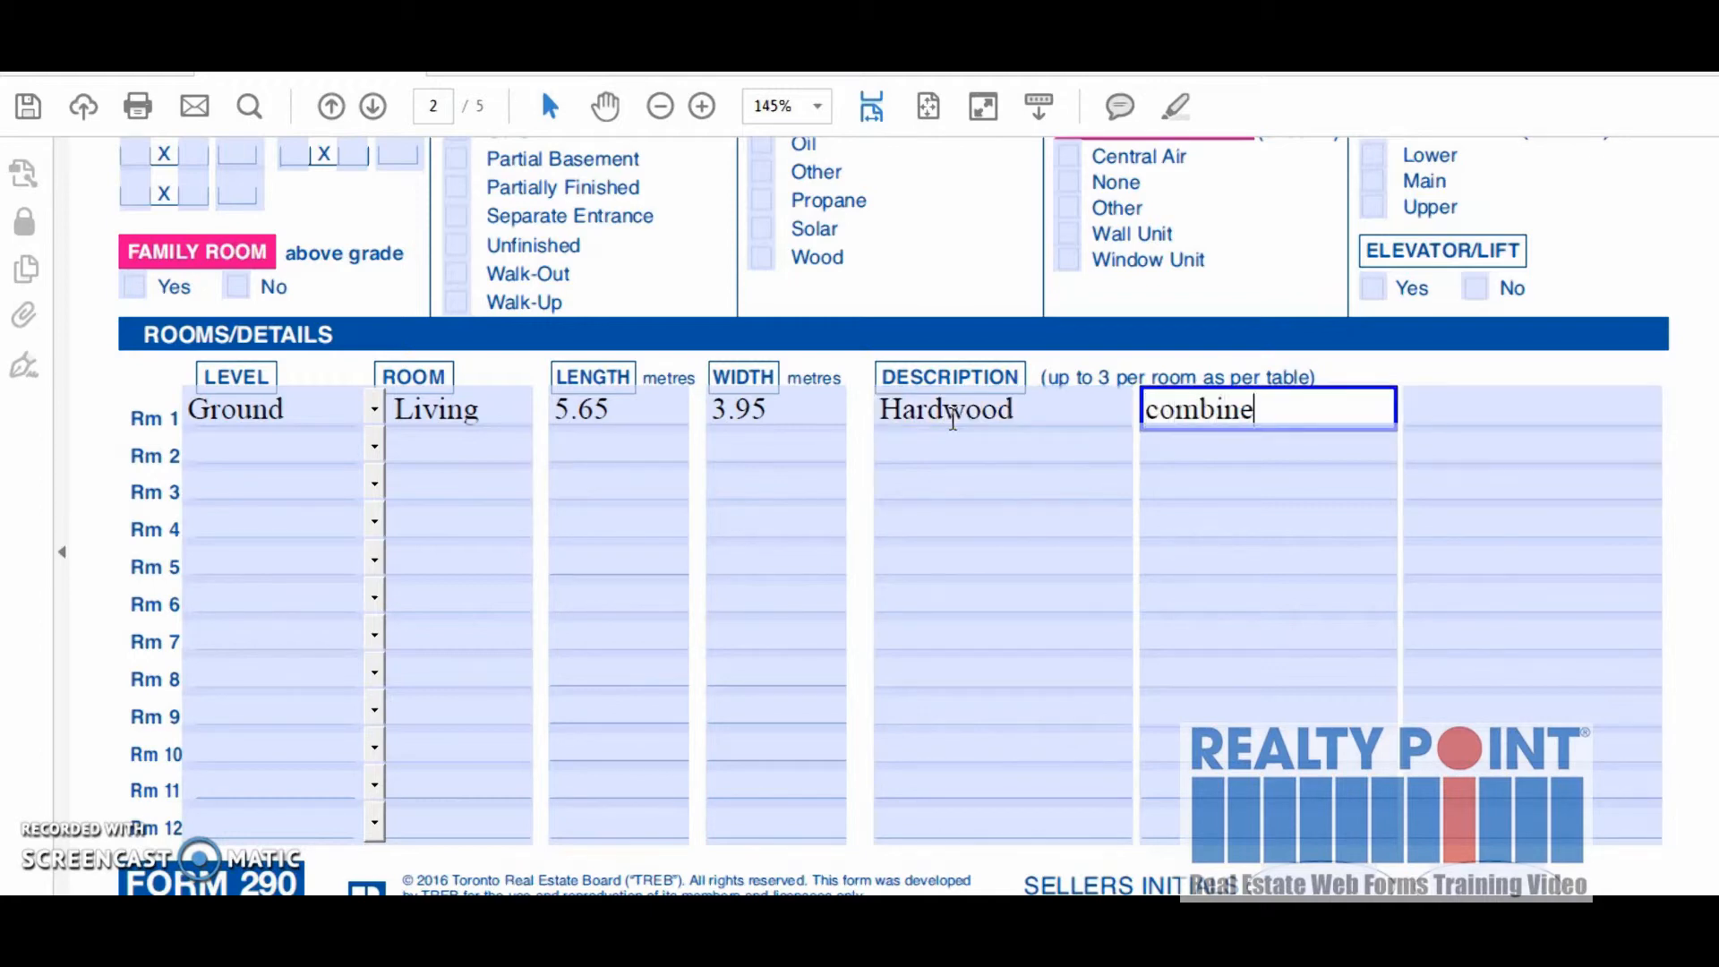
{"action": "type", "text": "d with Din"}
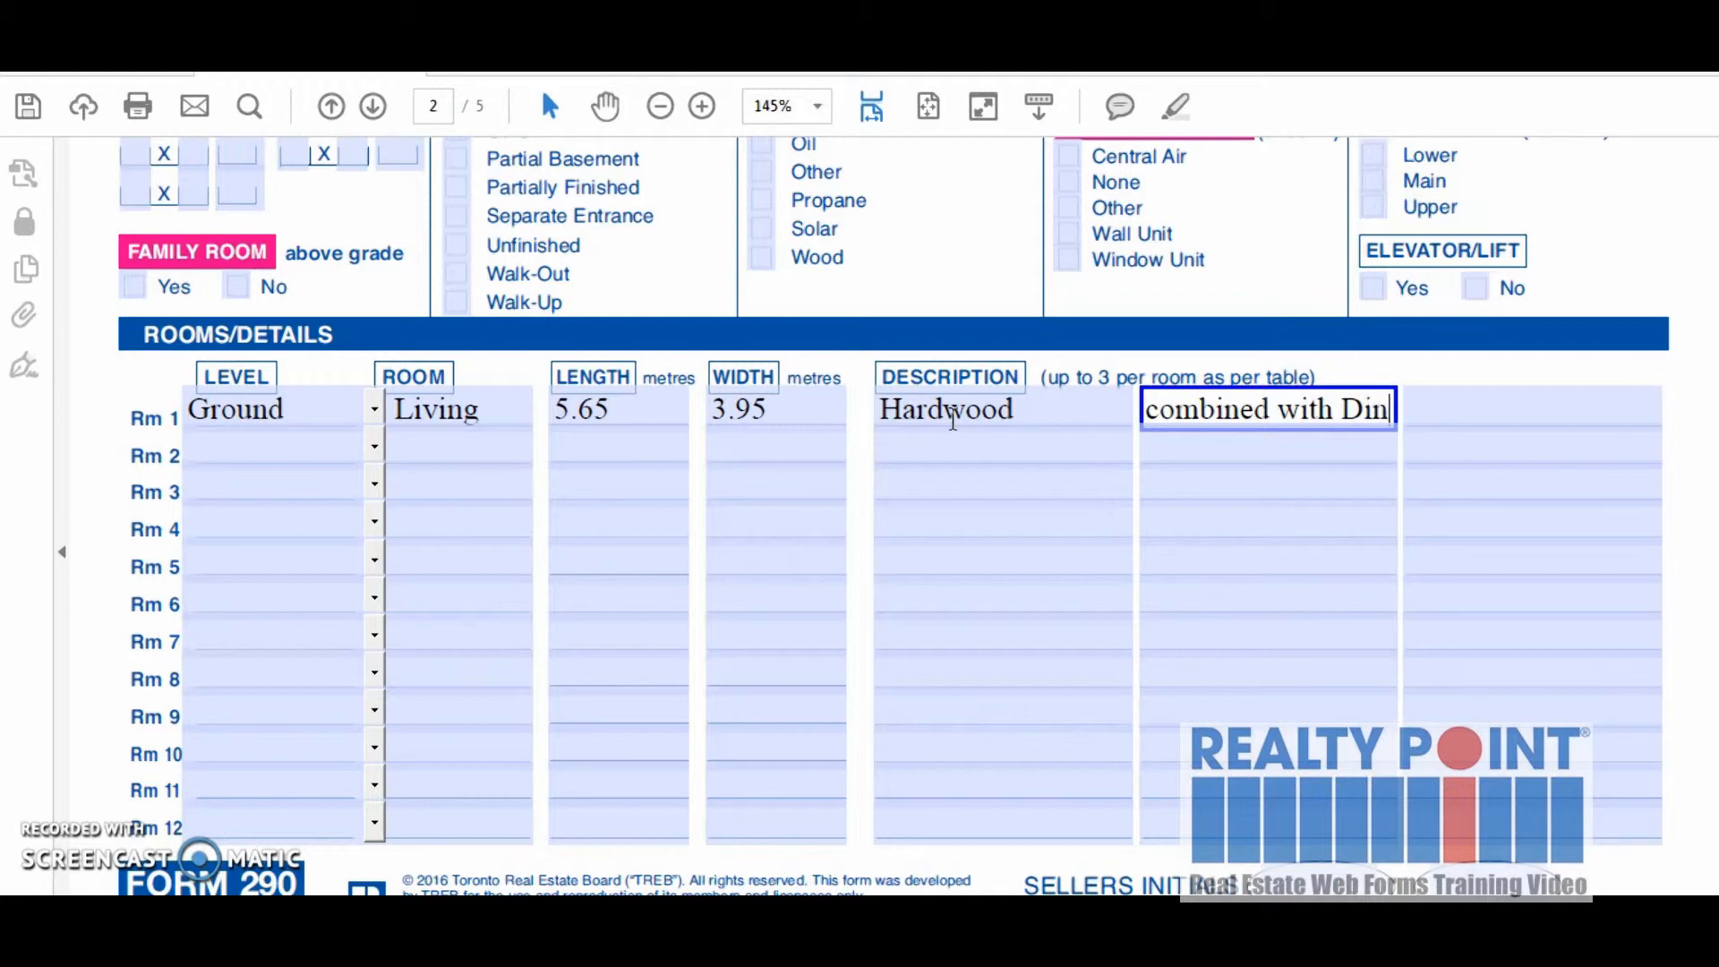
{"action": "key", "text": "Tab"}
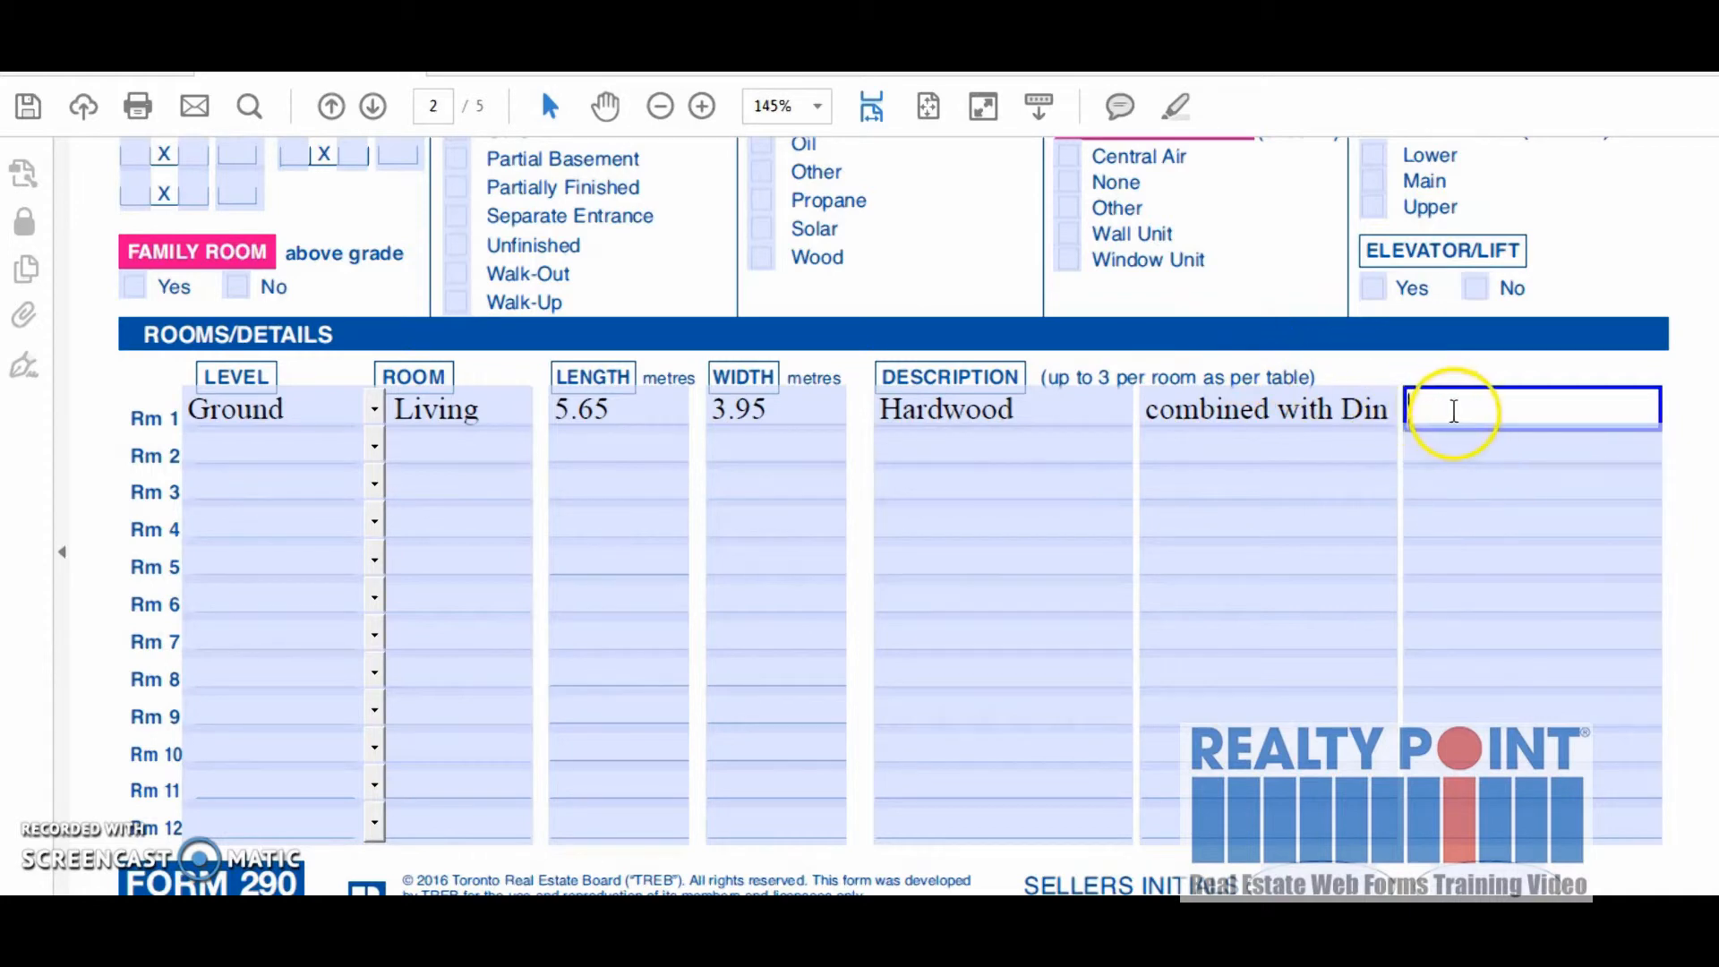
{"action": "left_click", "coordinate": [1162, 439]}
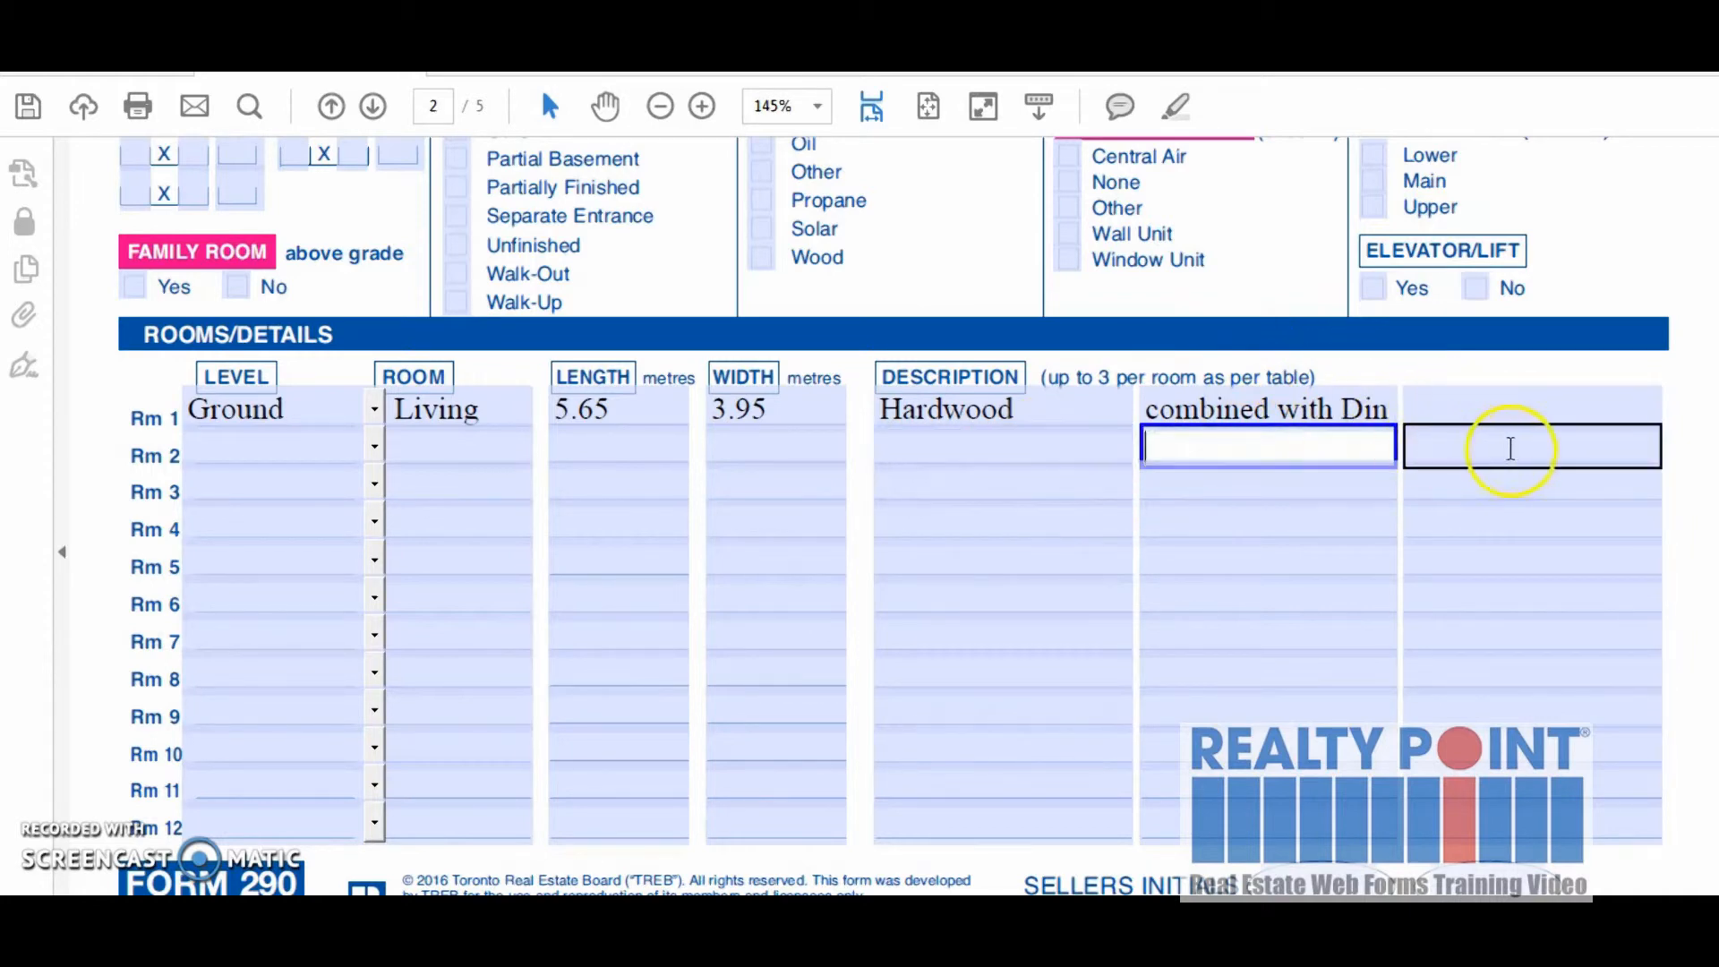
{"action": "left_click", "coordinate": [1510, 448]}
Set the Level of Rm 2 to Ground and enter Dining as its Room name.
{"action": "left_click", "coordinate": [287, 434]}
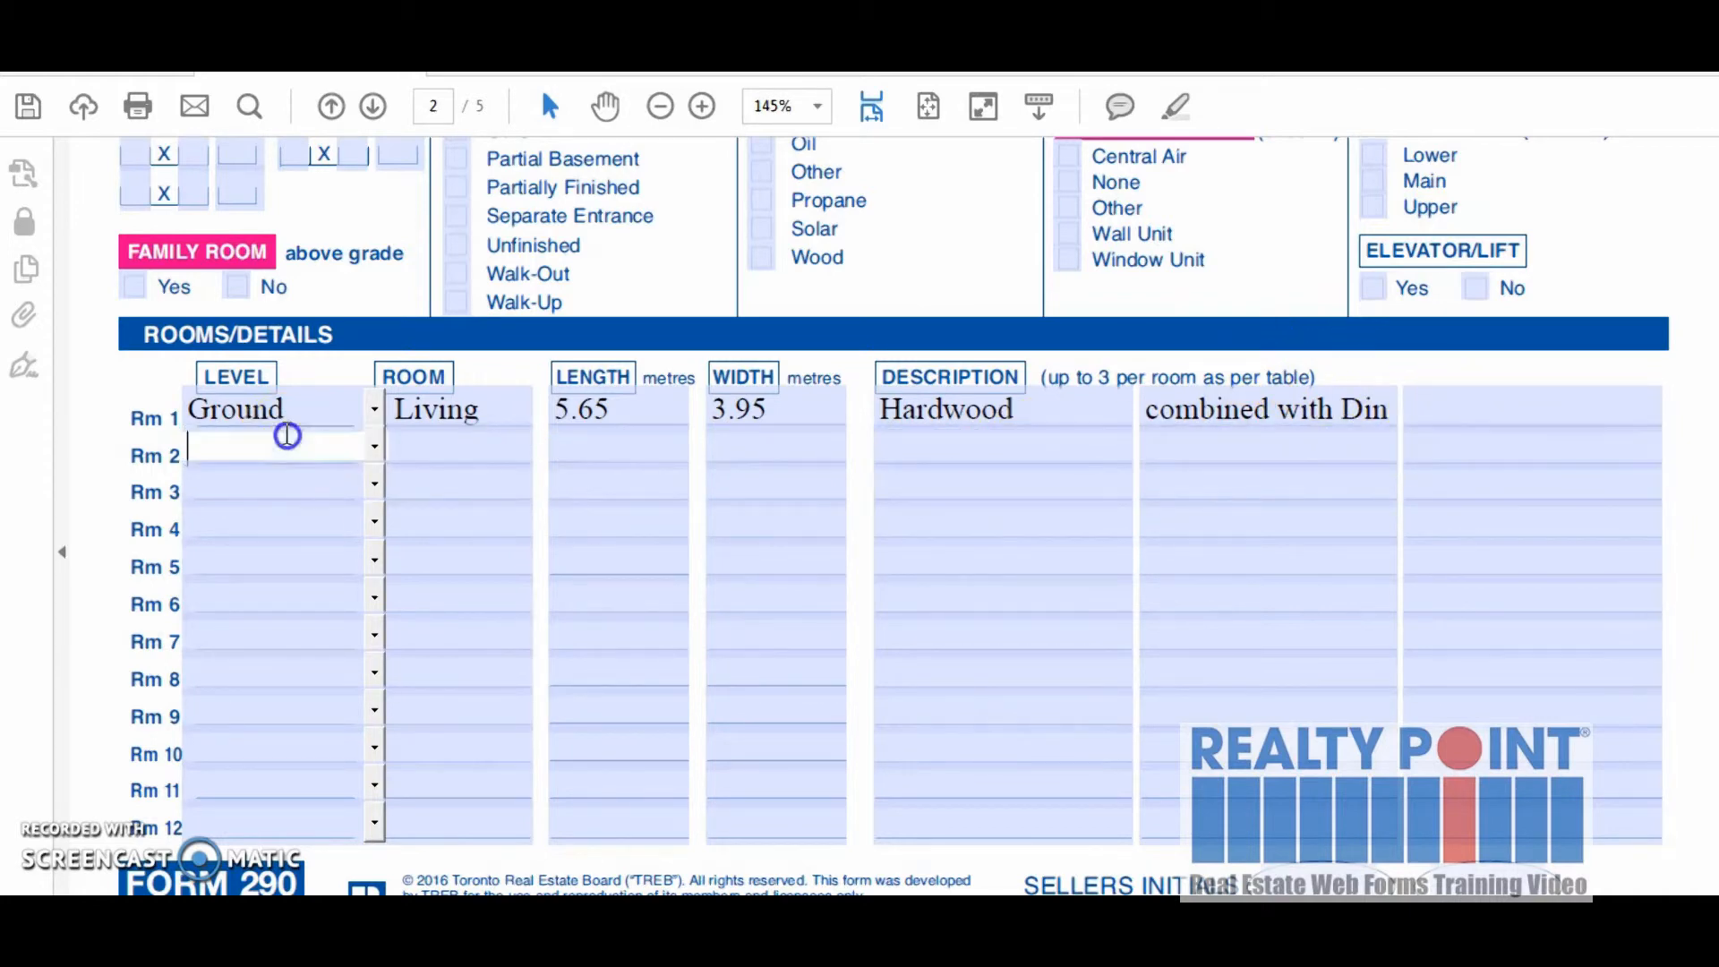
{"action": "left_click", "coordinate": [373, 445]}
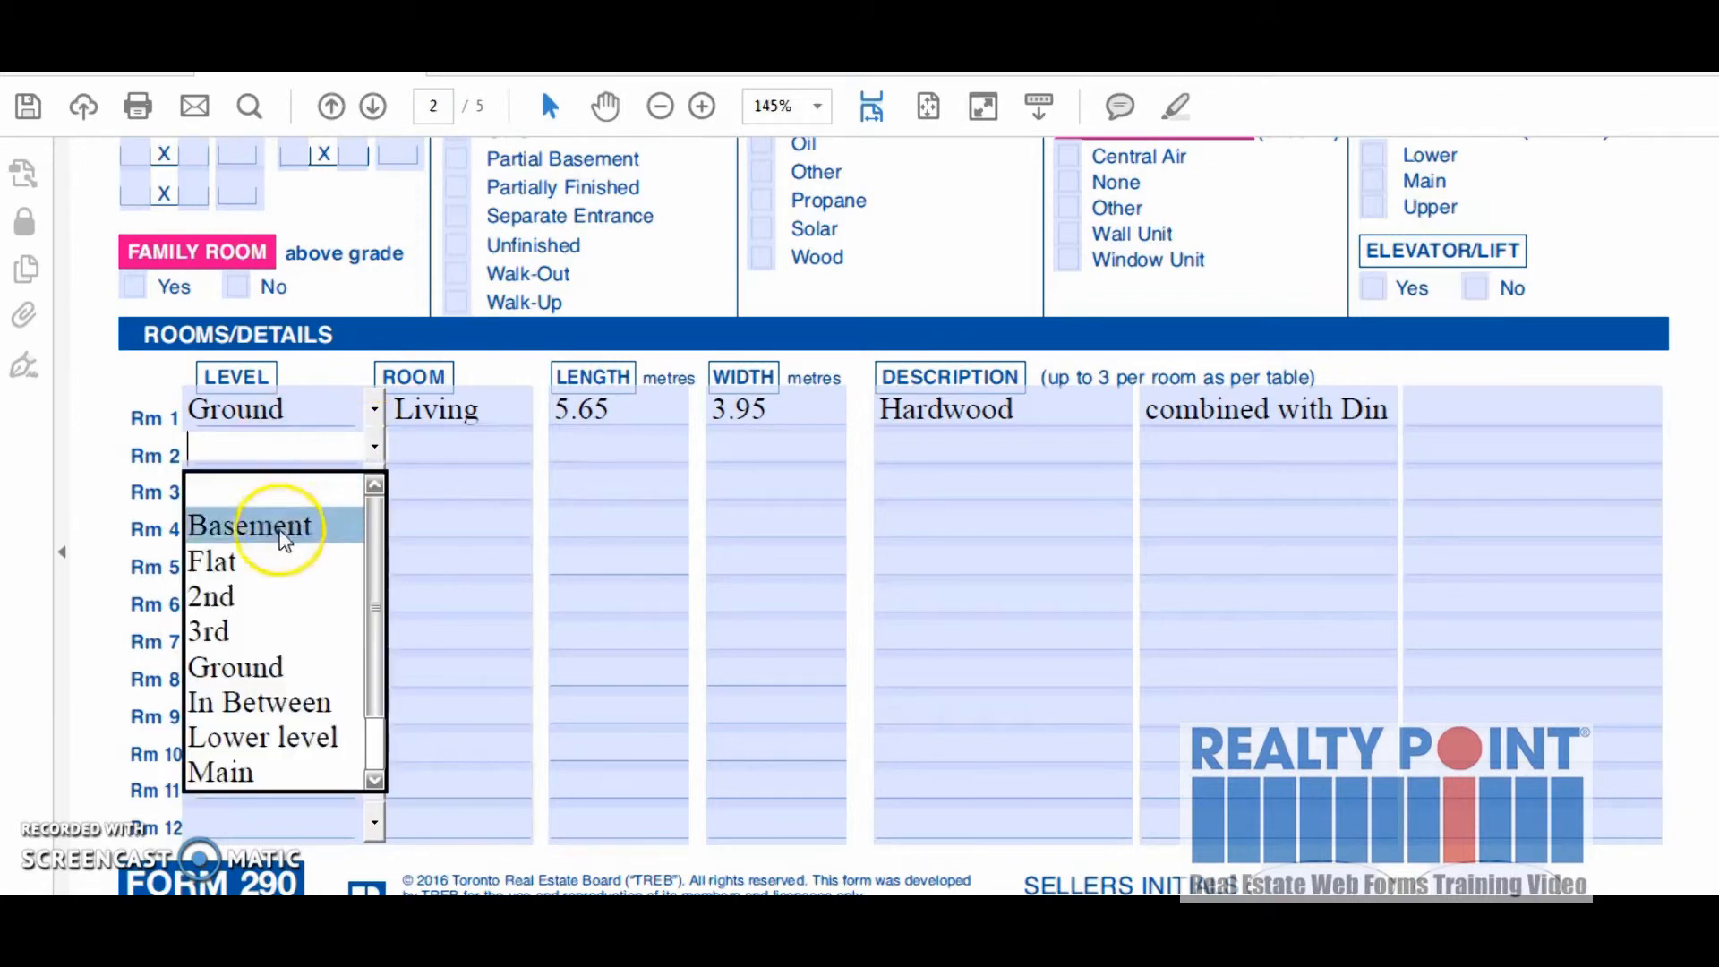
{"action": "left_click", "coordinate": [236, 667]}
{"action": "left_click", "coordinate": [448, 444]}
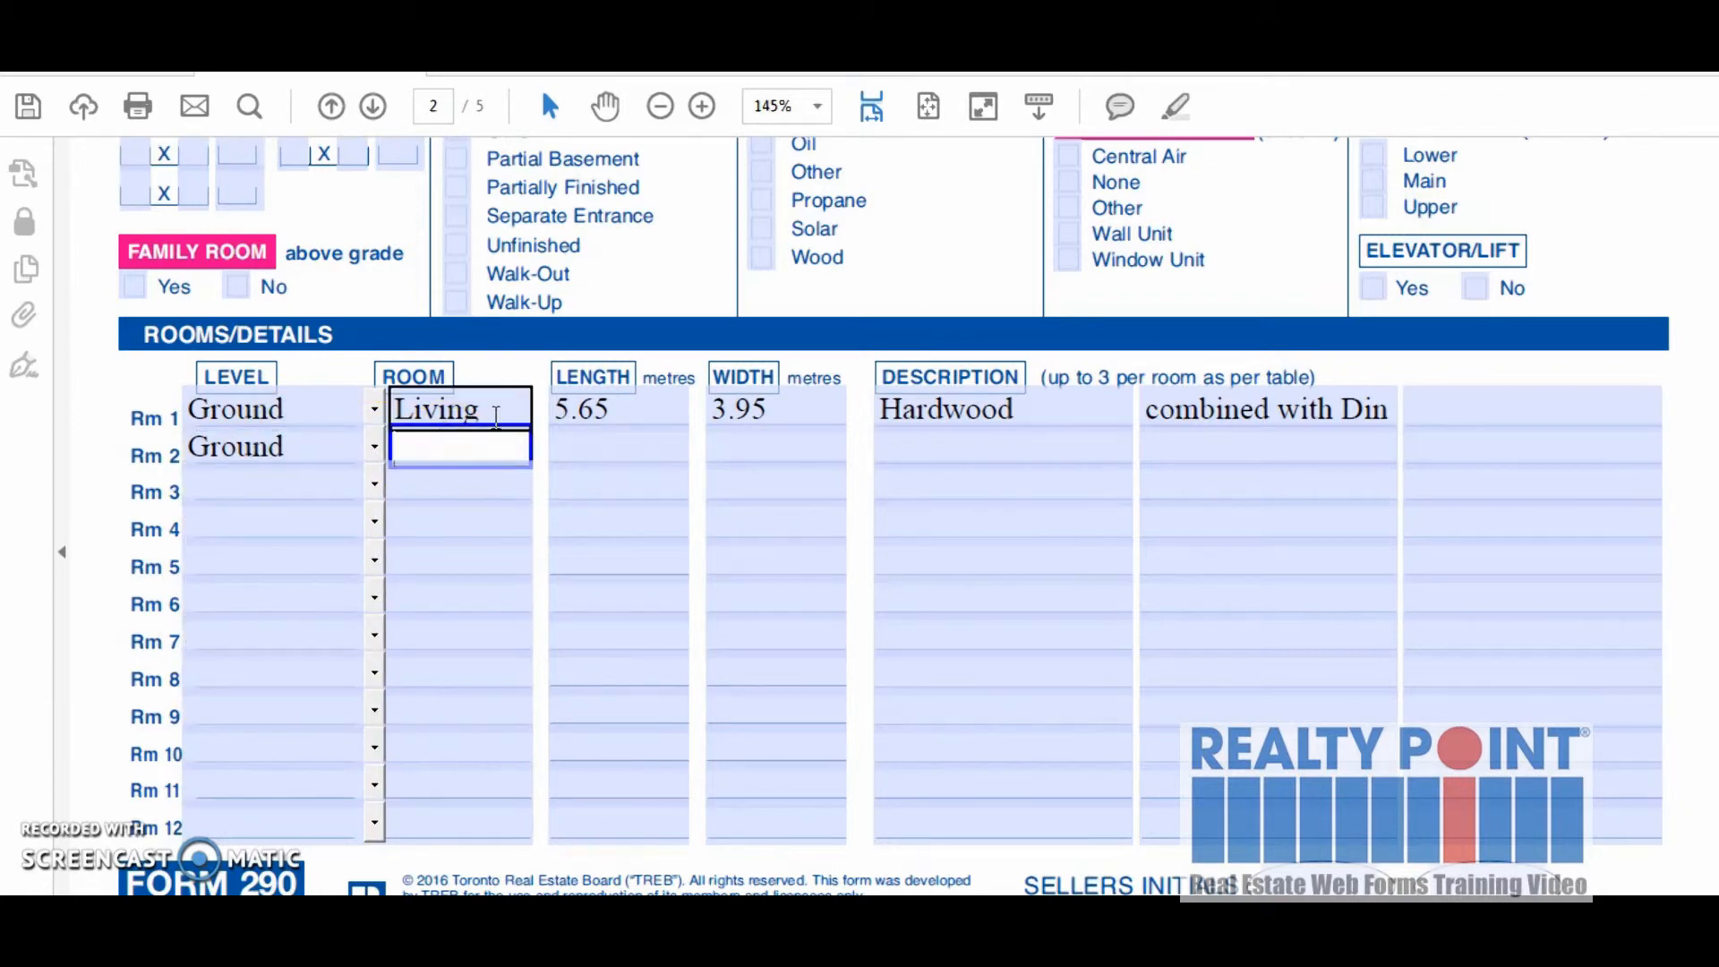
{"action": "type", "text": "Dining"}
{"action": "key", "text": "Tab"}
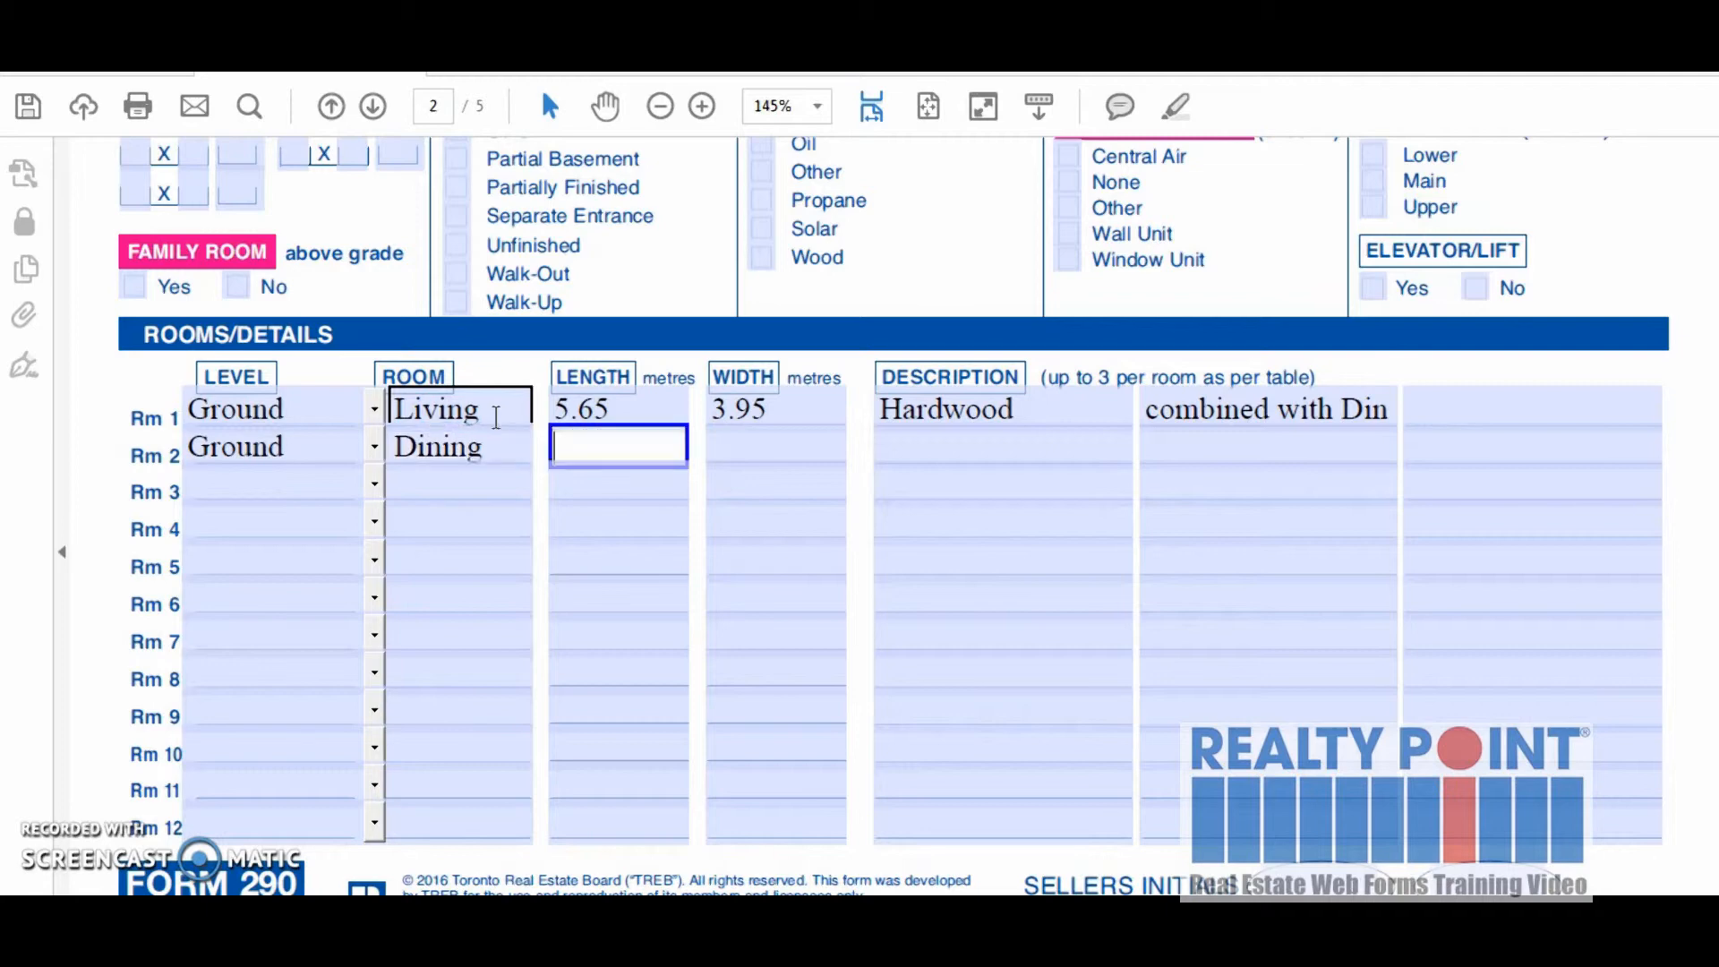
Enter 4.6 as the Length and 3,5 as the Width of Rm 2.
{"action": "type", "text": "4.6"}
{"action": "key", "text": "Tab"}
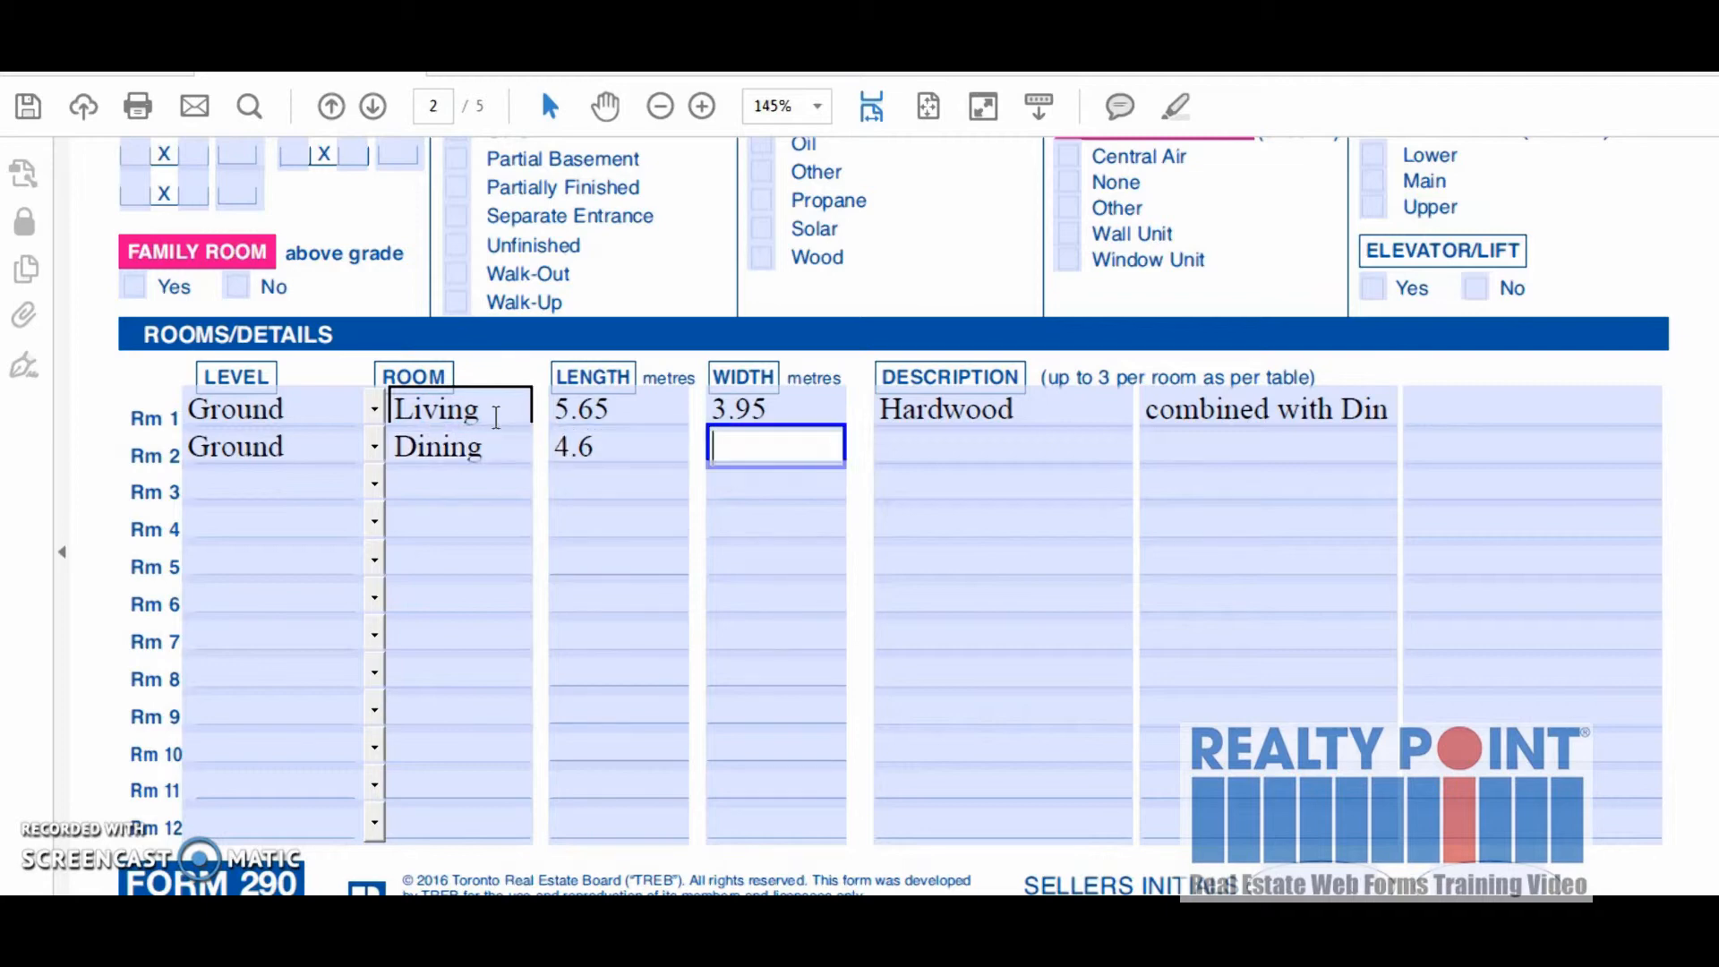
{"action": "type", "text": "3,5"}
{"action": "key", "text": "Tab"}
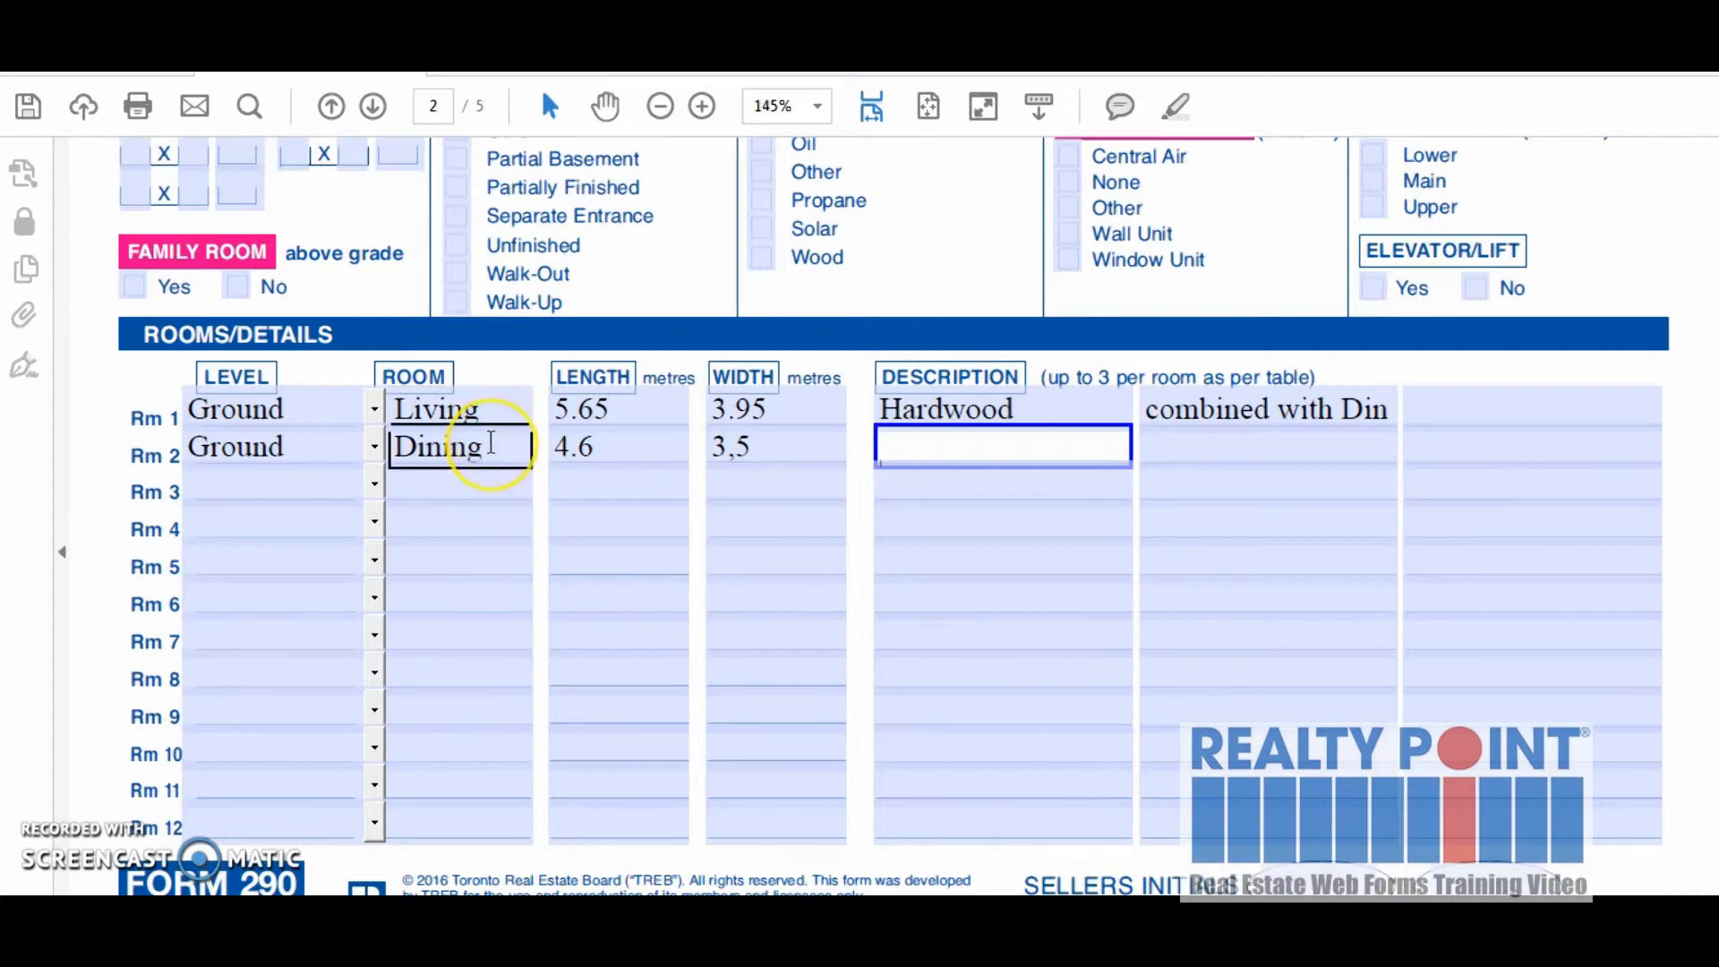
Set the Level of Rm 3 to 2nd and enter master as its Room name.
{"action": "left_click", "coordinate": [247, 475]}
{"action": "left_click", "coordinate": [371, 484]}
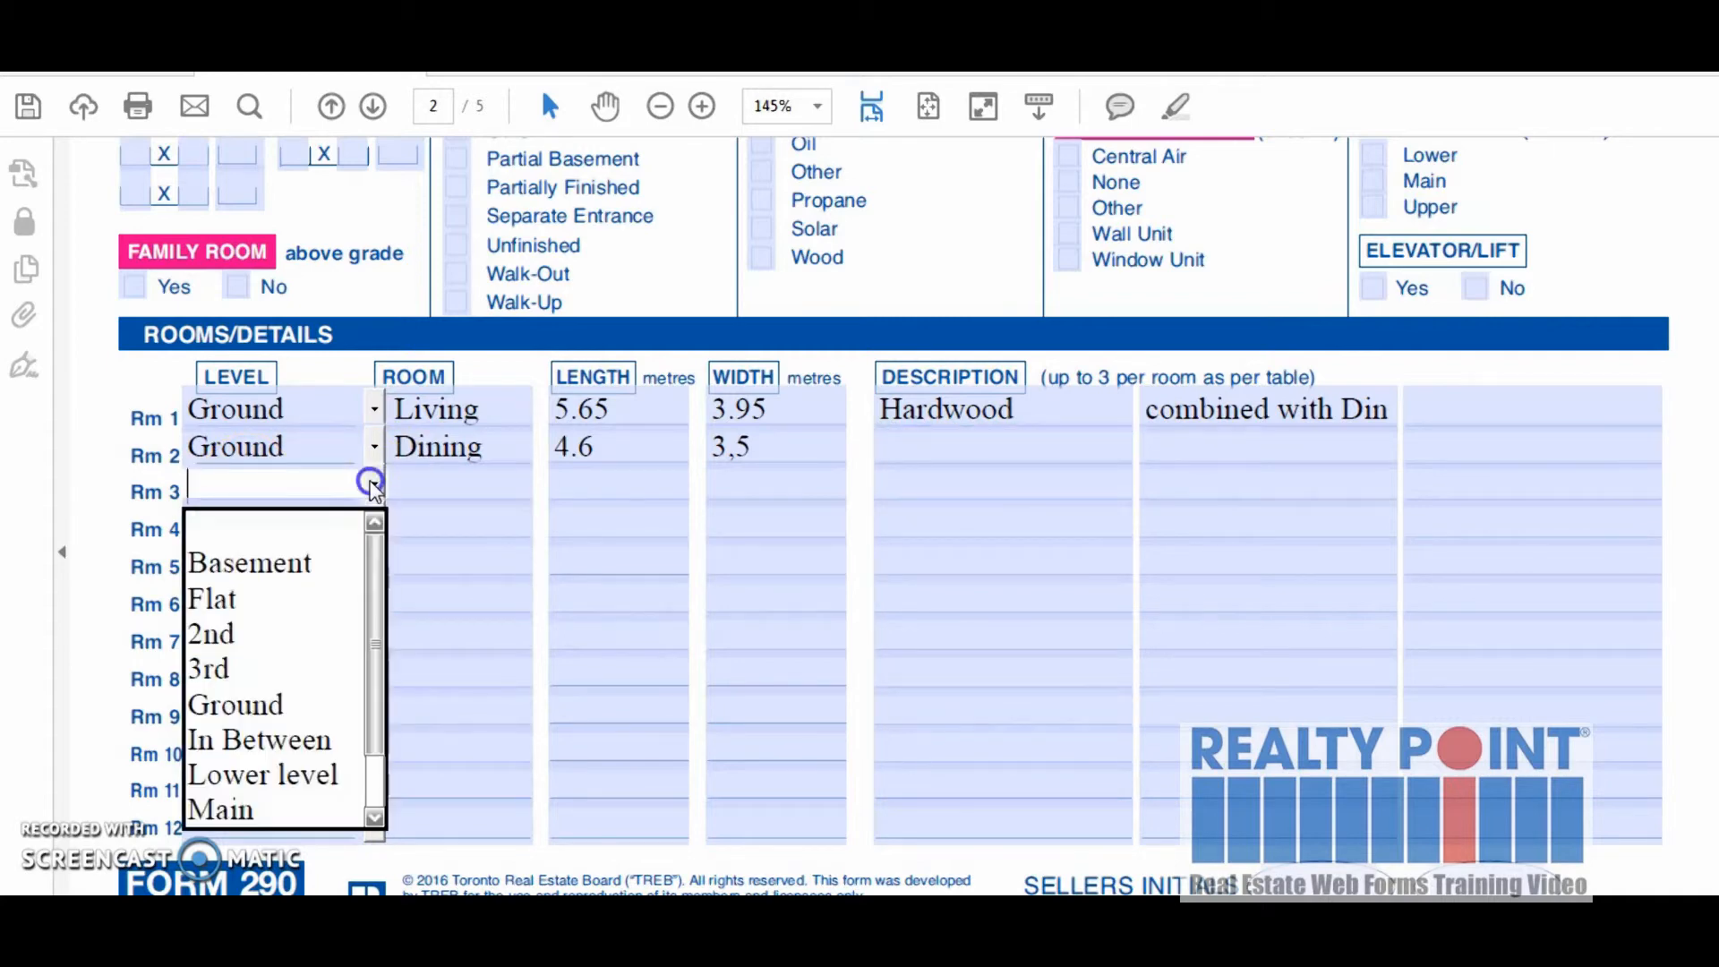
{"action": "left_click", "coordinate": [318, 633]}
{"action": "left_click", "coordinate": [445, 494]}
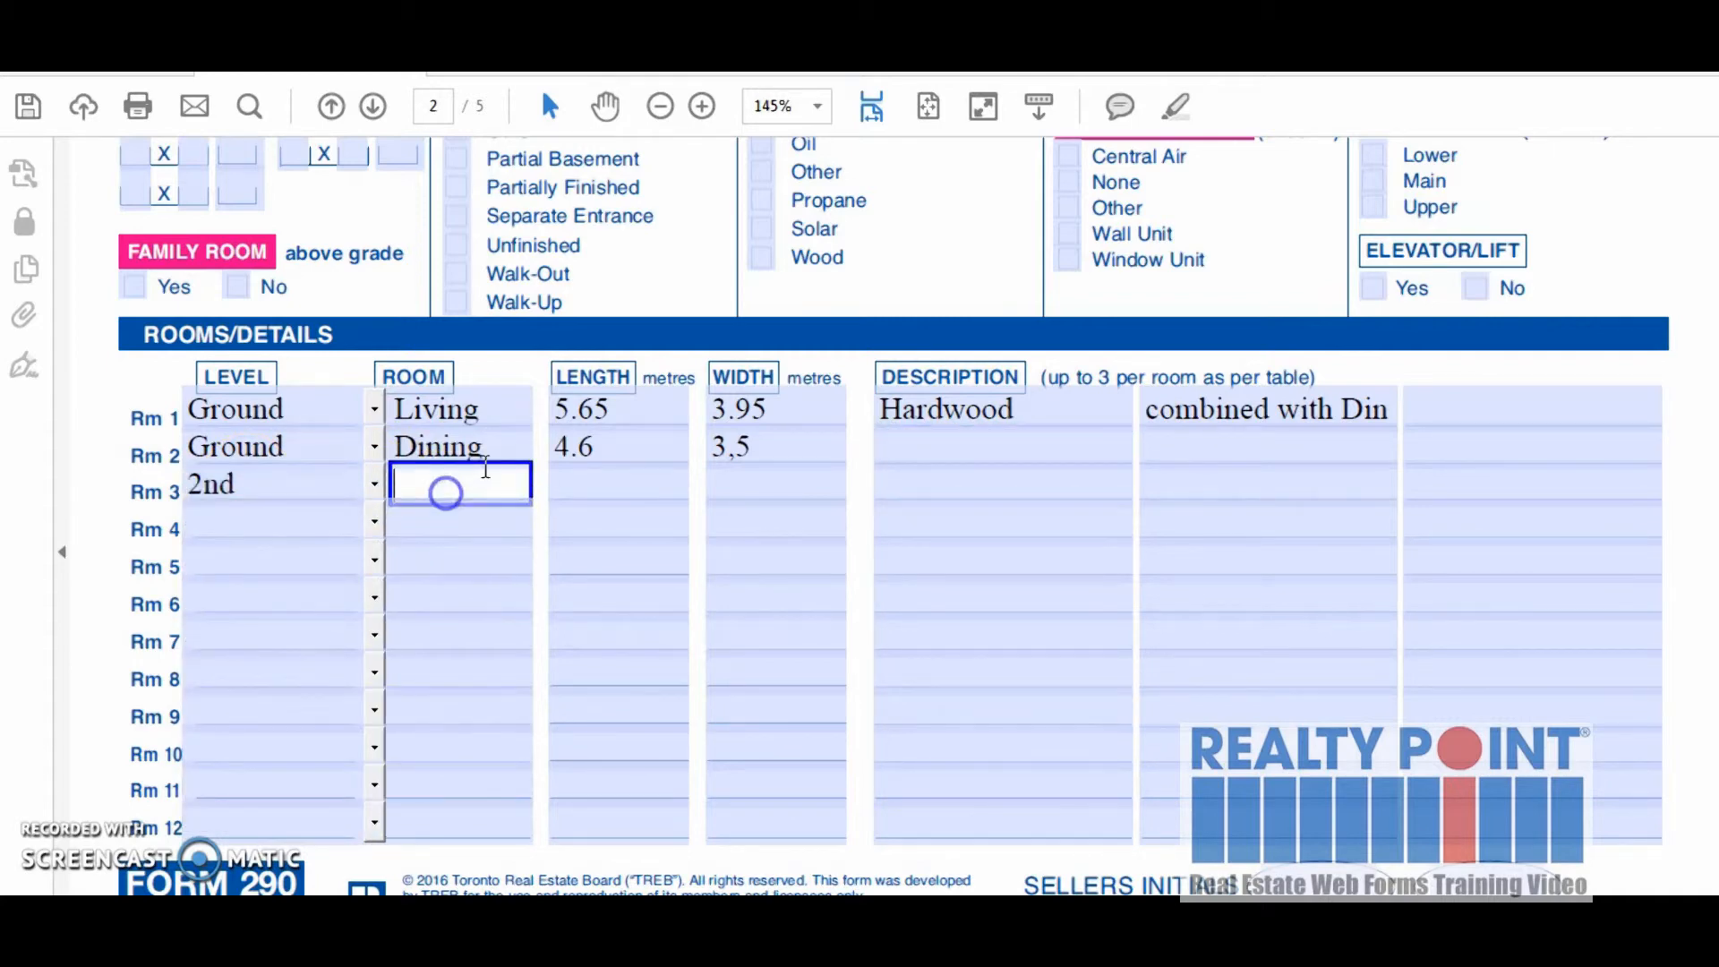
{"action": "type", "text": "master"}
Set the Level of Rm 4 to 2nd and enter Bedroom as its Room name.
{"action": "left_click", "coordinate": [411, 524]}
{"action": "left_click", "coordinate": [373, 524]}
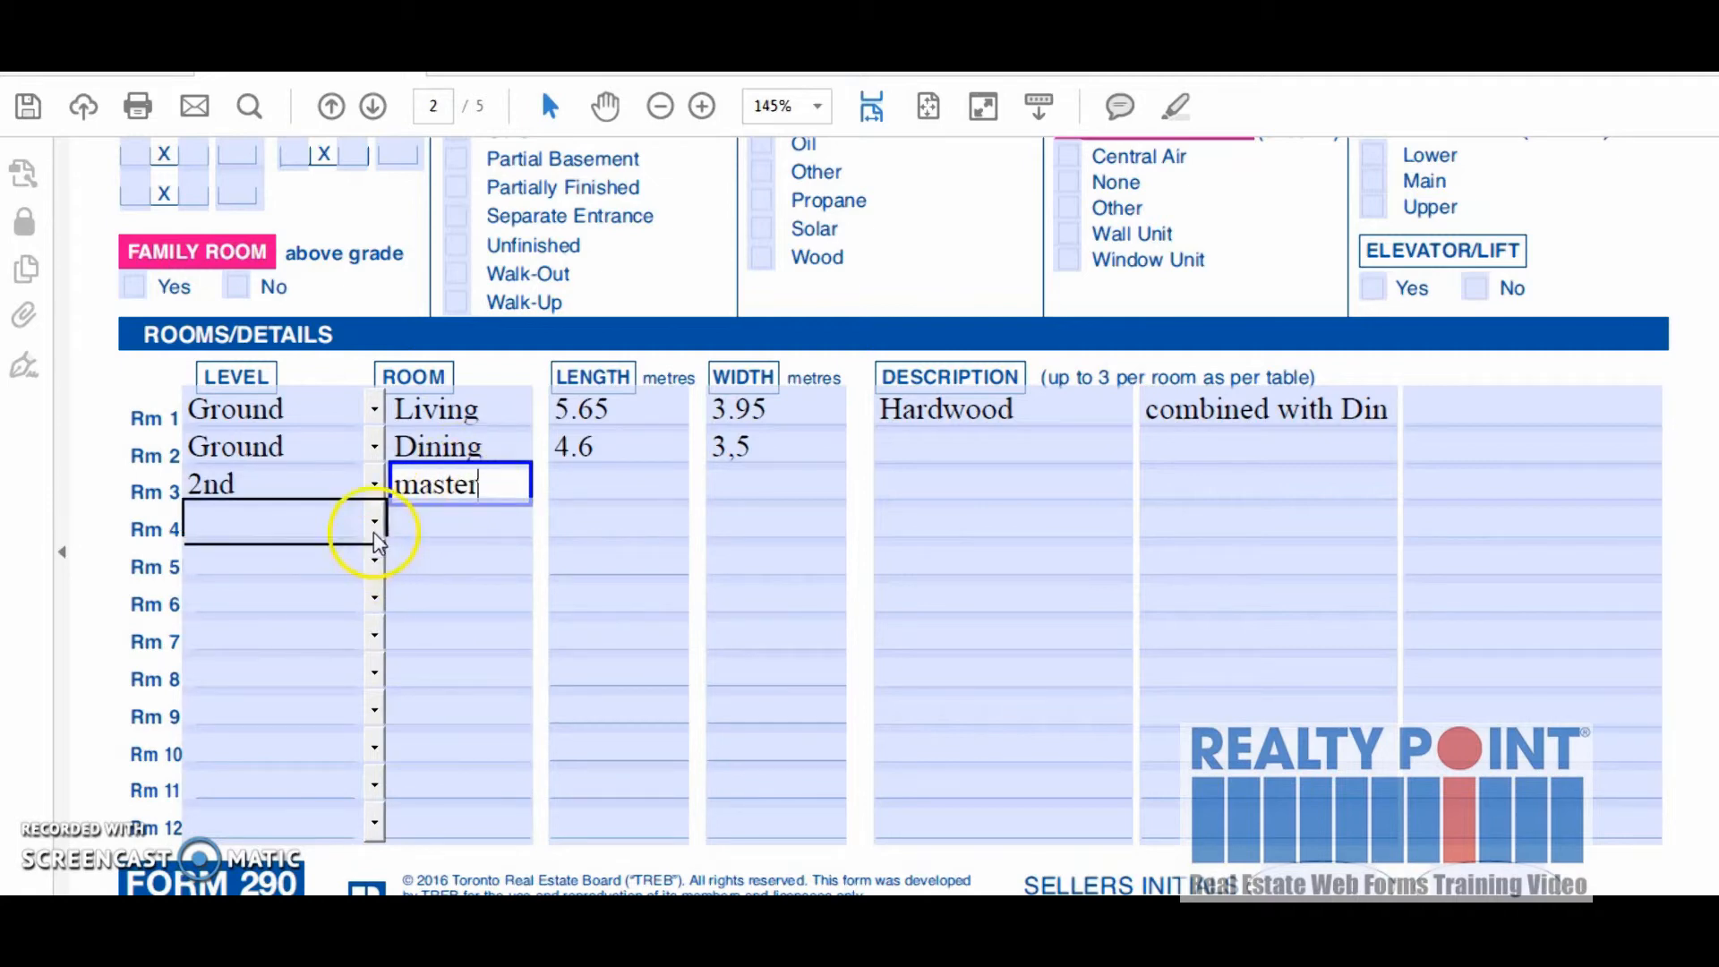
{"action": "left_click", "coordinate": [223, 672]}
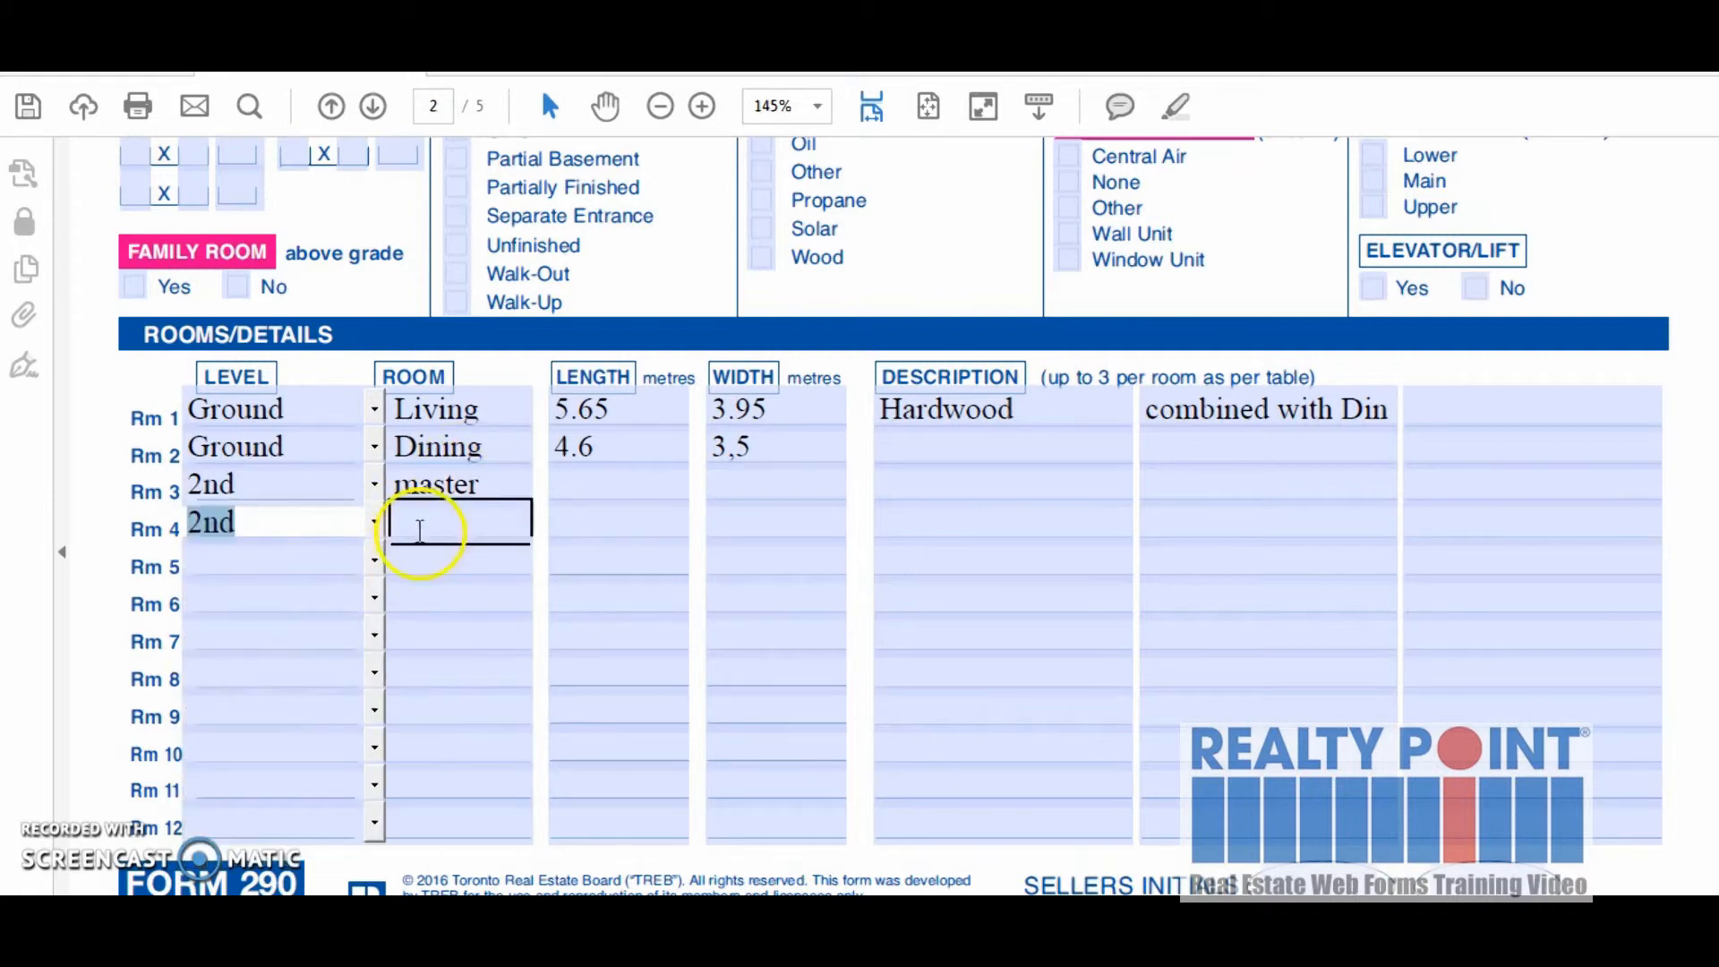
{"action": "left_click", "coordinate": [470, 521]}
{"action": "type", "text": "Bedroom"}
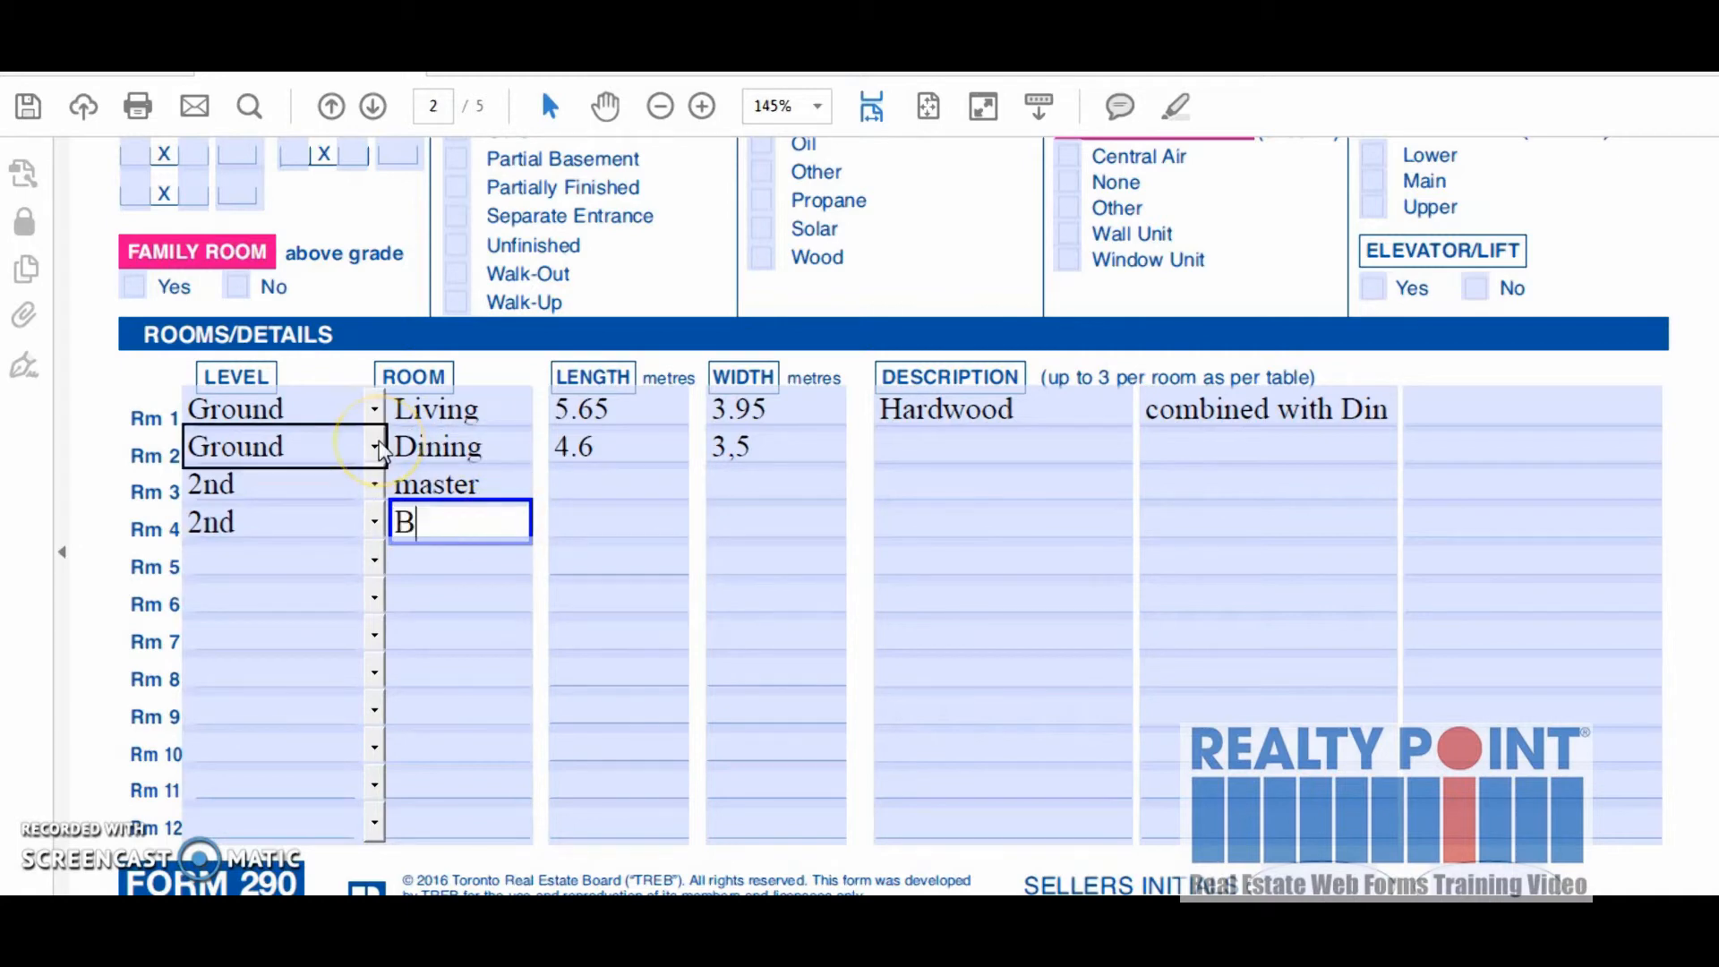
Enter laminate and Ensuite as the first two descriptions of Rm 4, leaving its Length and Width blank.
{"action": "key", "text": "Tab"}
{"action": "key", "text": "Tab"}
{"action": "key", "text": "Tab"}
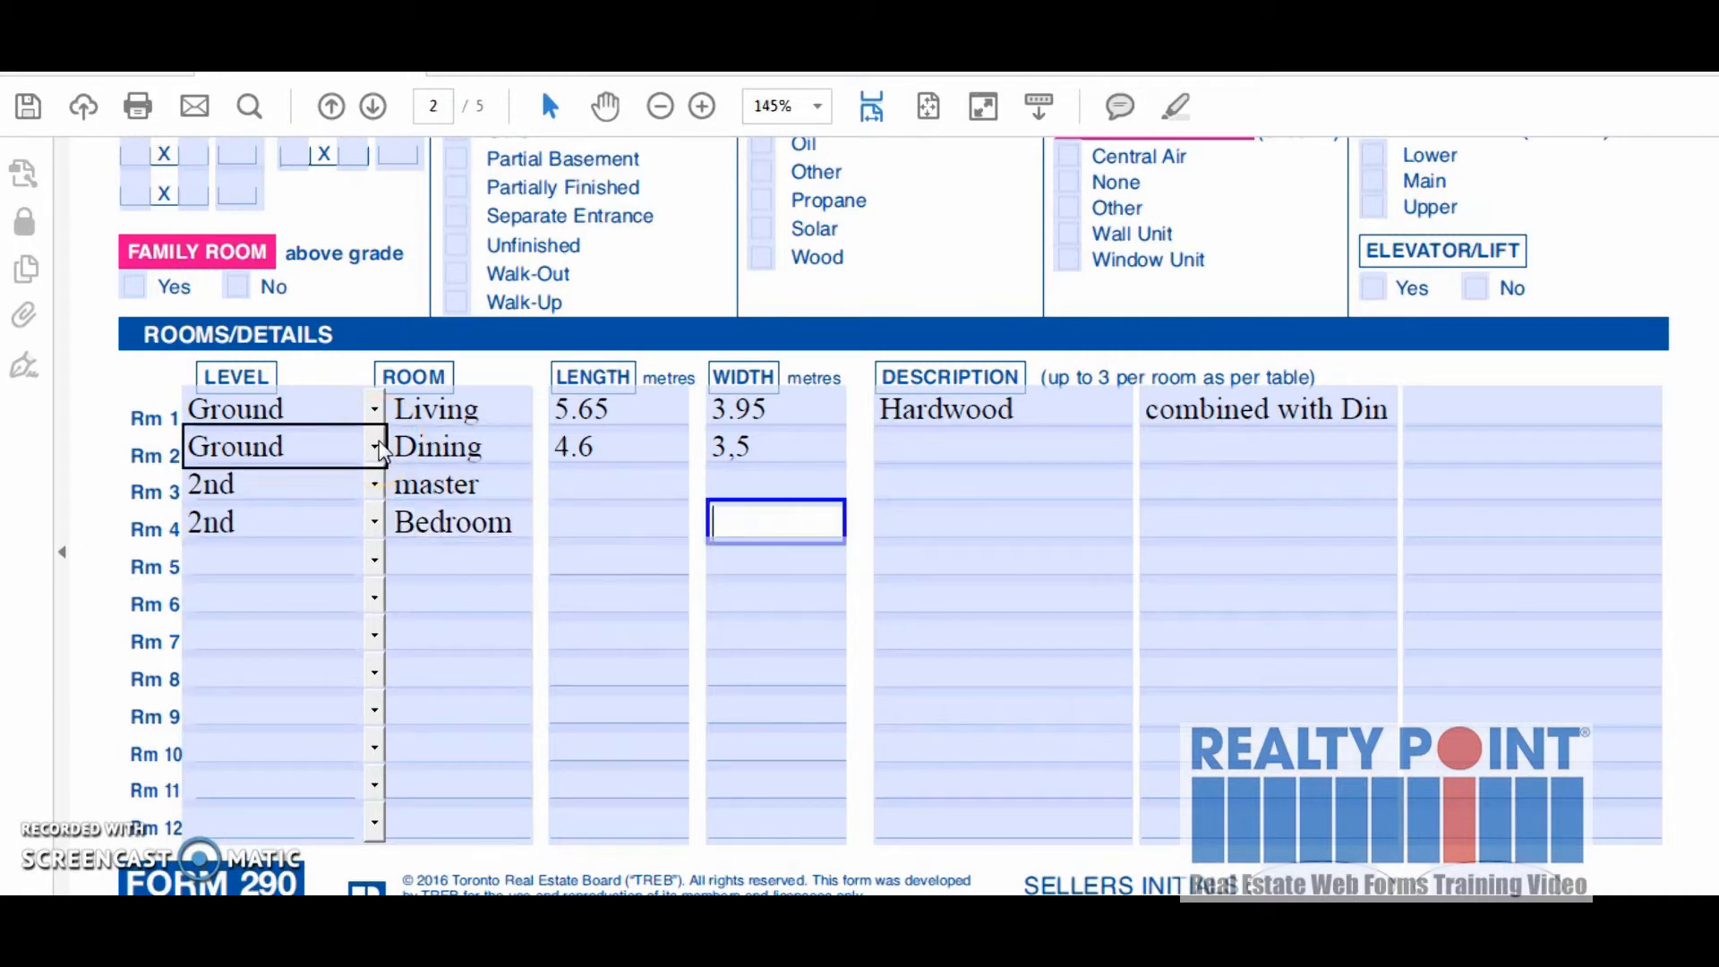
{"action": "type", "text": "laminate"}
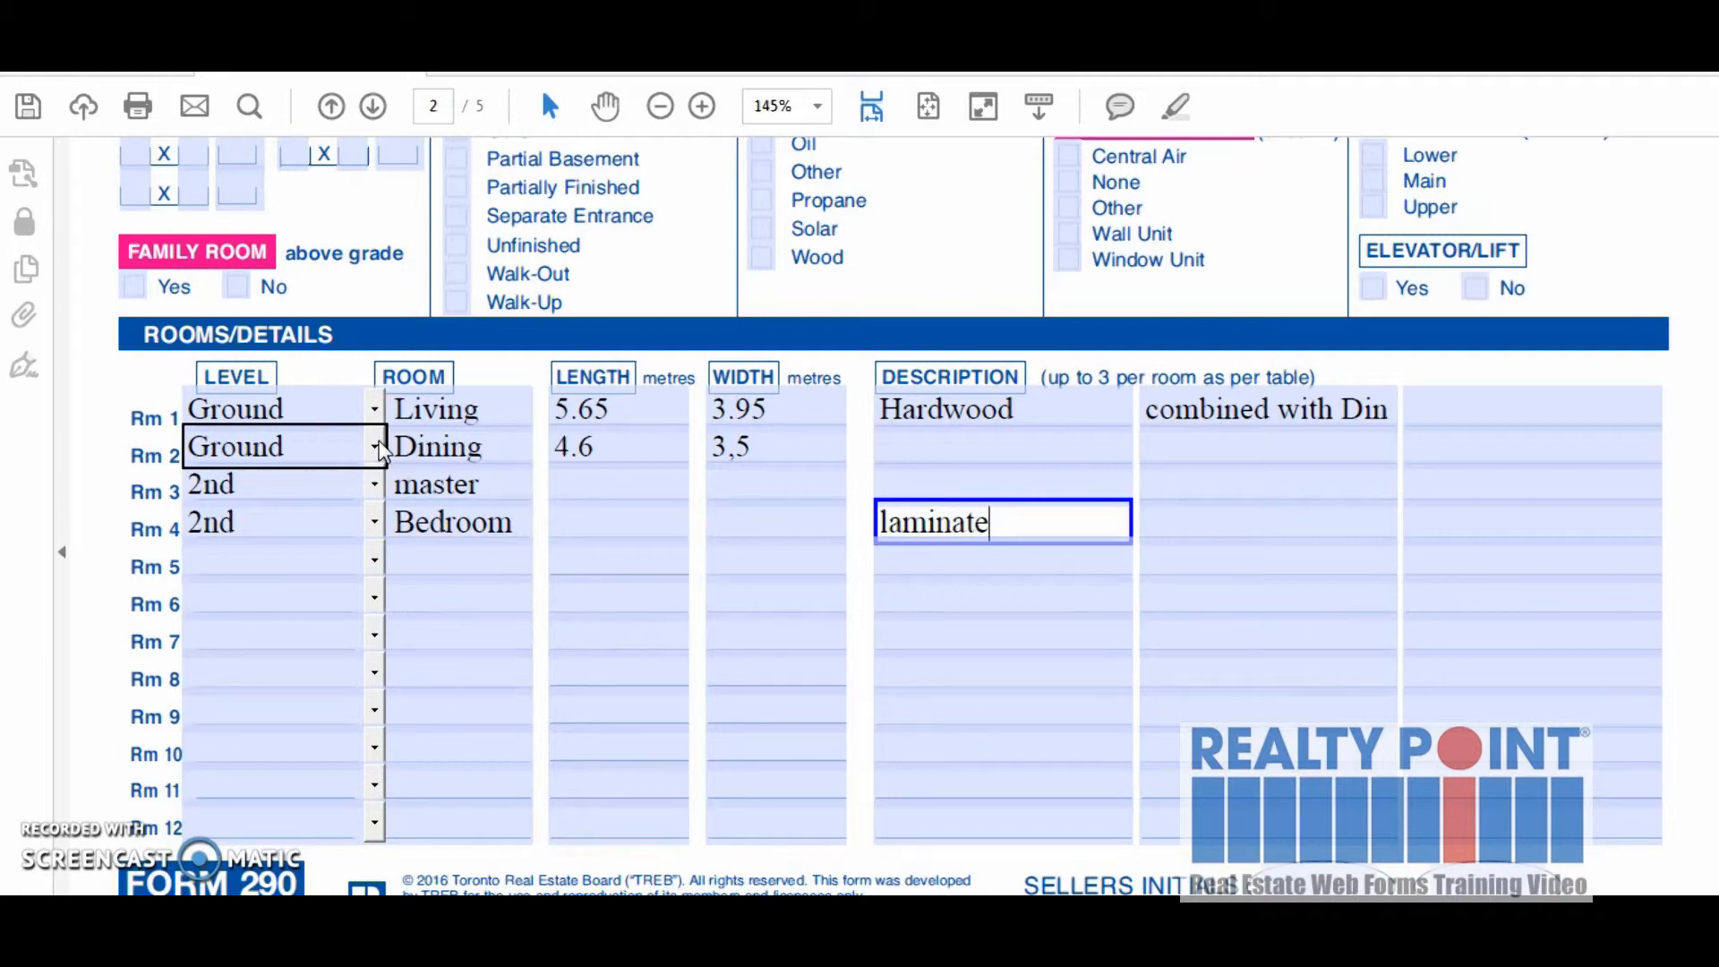
{"action": "key", "text": "Tab"}
{"action": "type", "text": "Ensuite"}
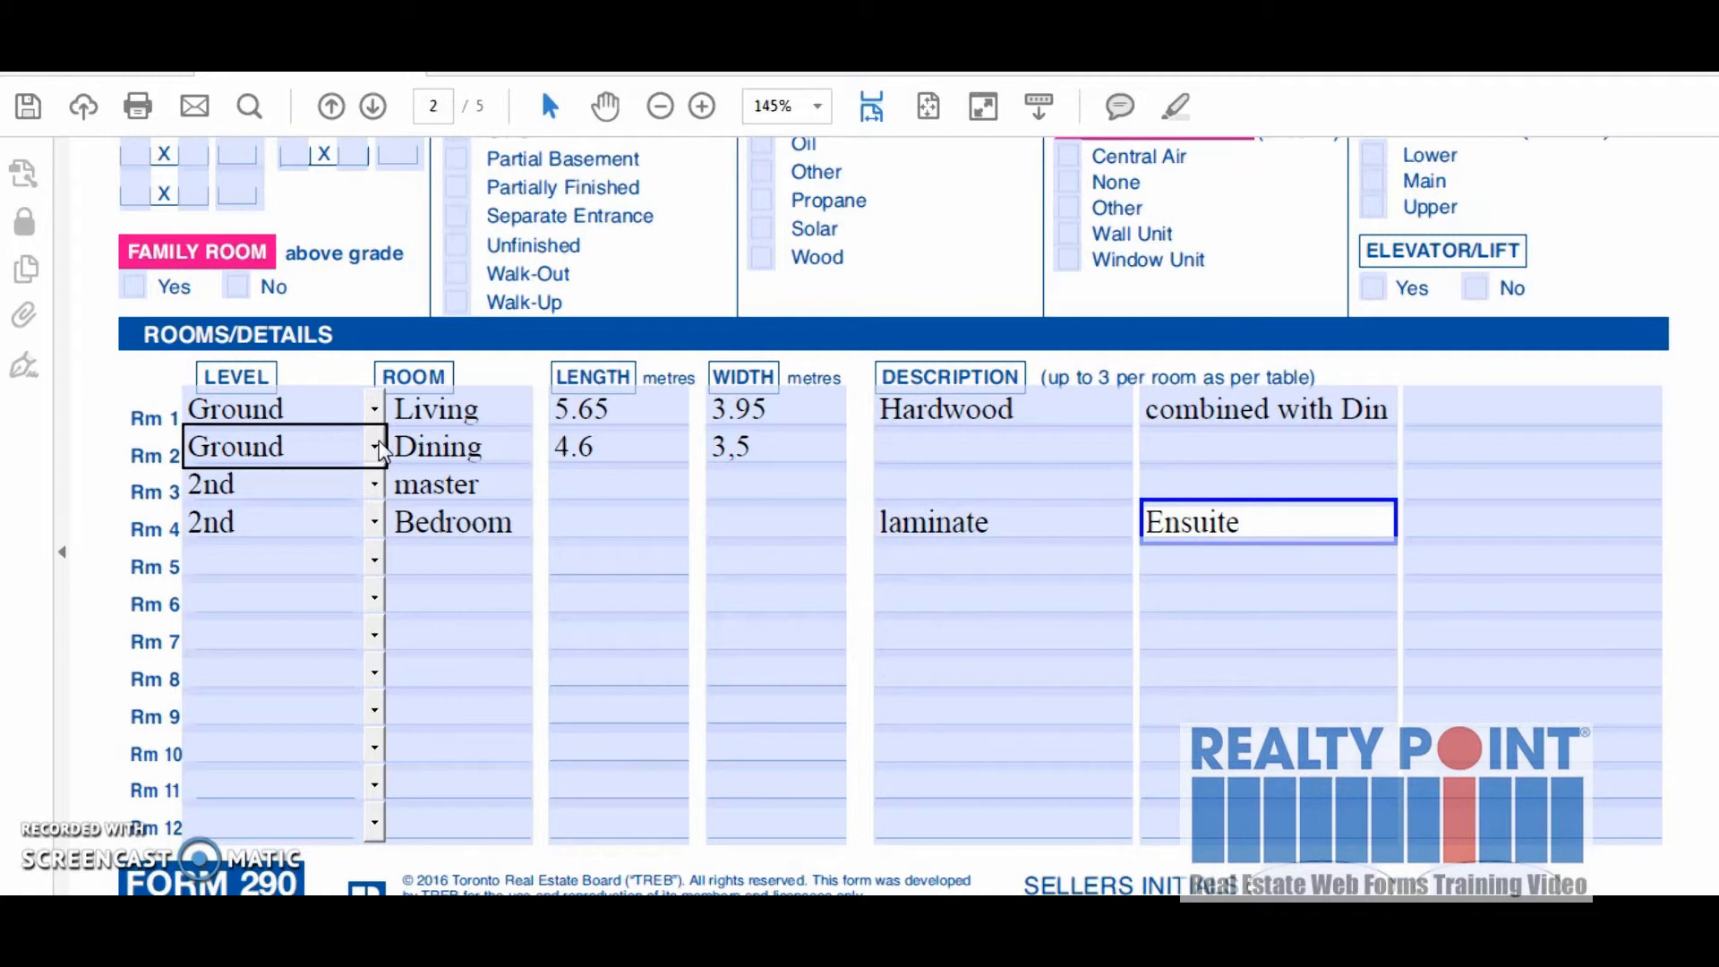
{"action": "left_click", "coordinate": [625, 484]}
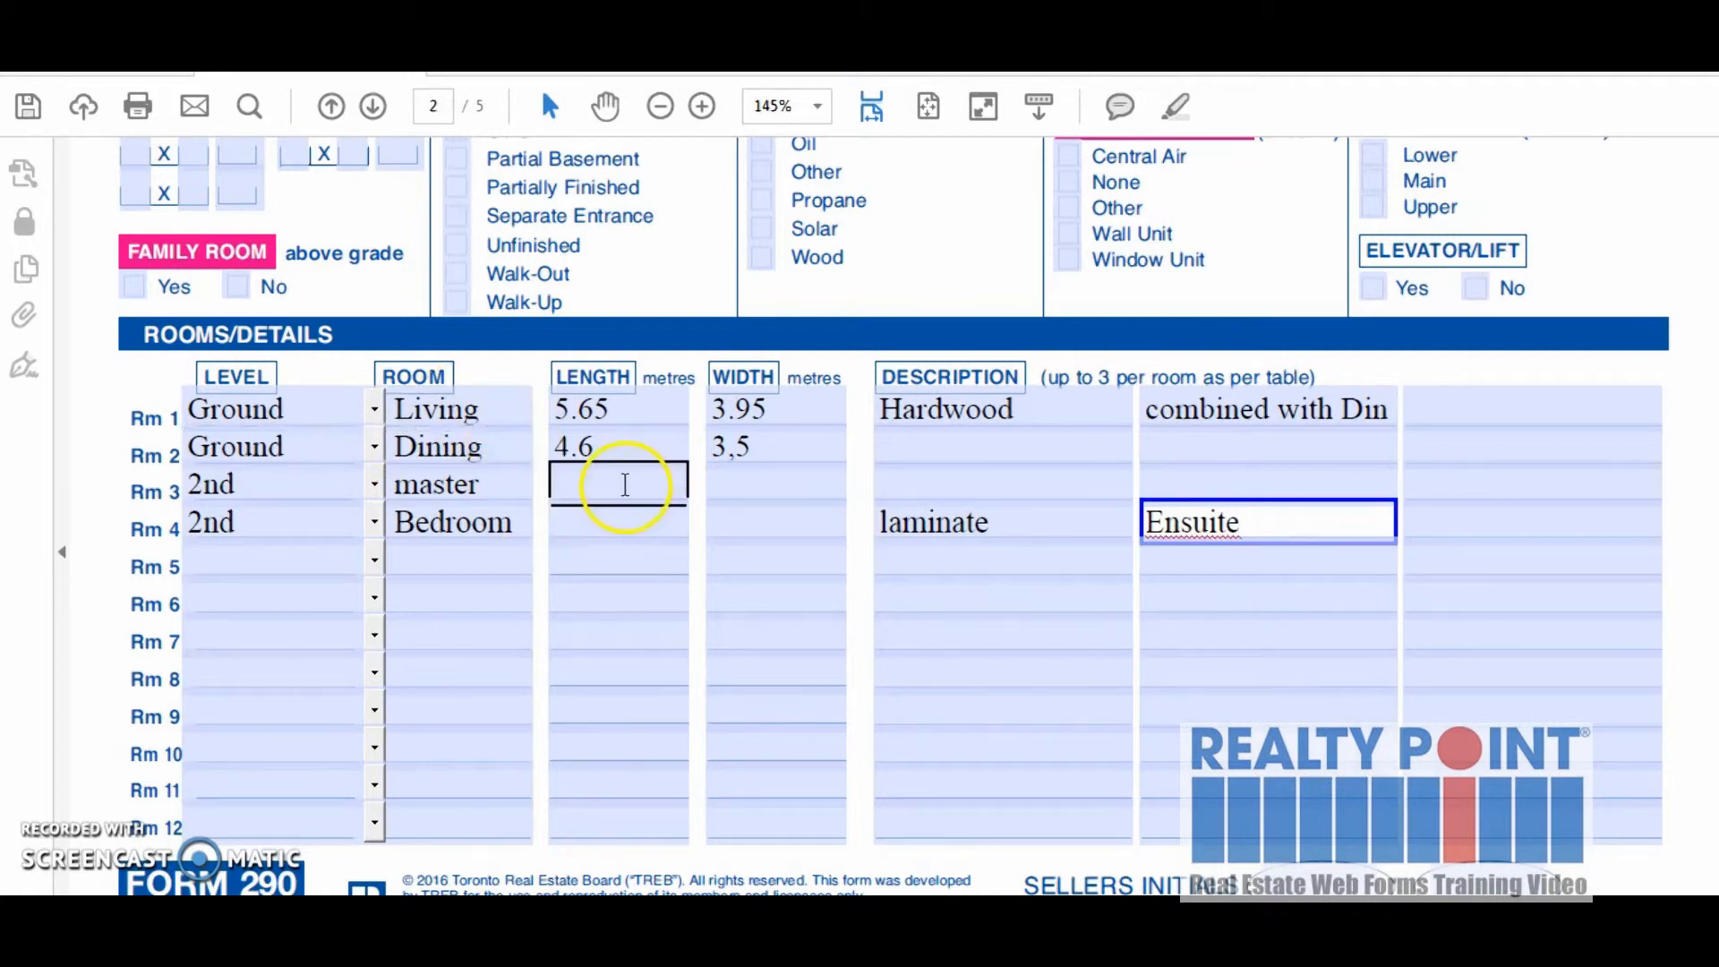
{"action": "left_click", "coordinate": [604, 520]}
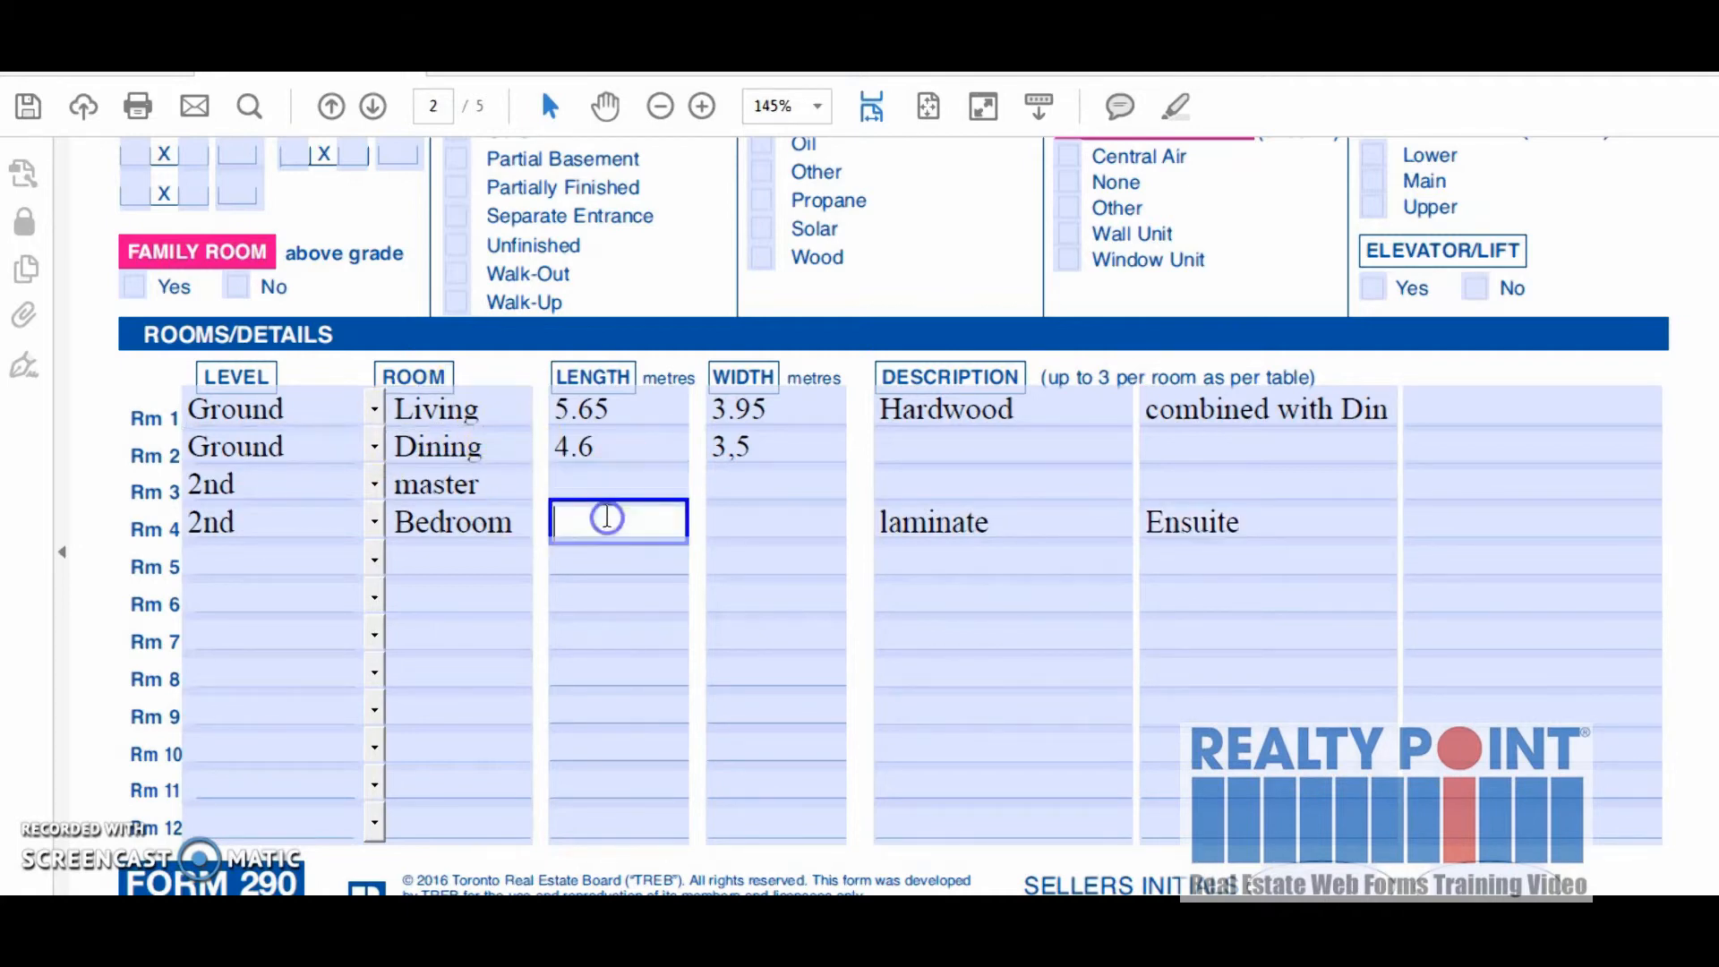
{"action": "scroll", "coordinate": [607, 515], "scroll_direction": "down", "scroll_amount": 3}
{"action": "scroll", "coordinate": [607, 516], "scroll_direction": "down", "scroll_amount": 3}
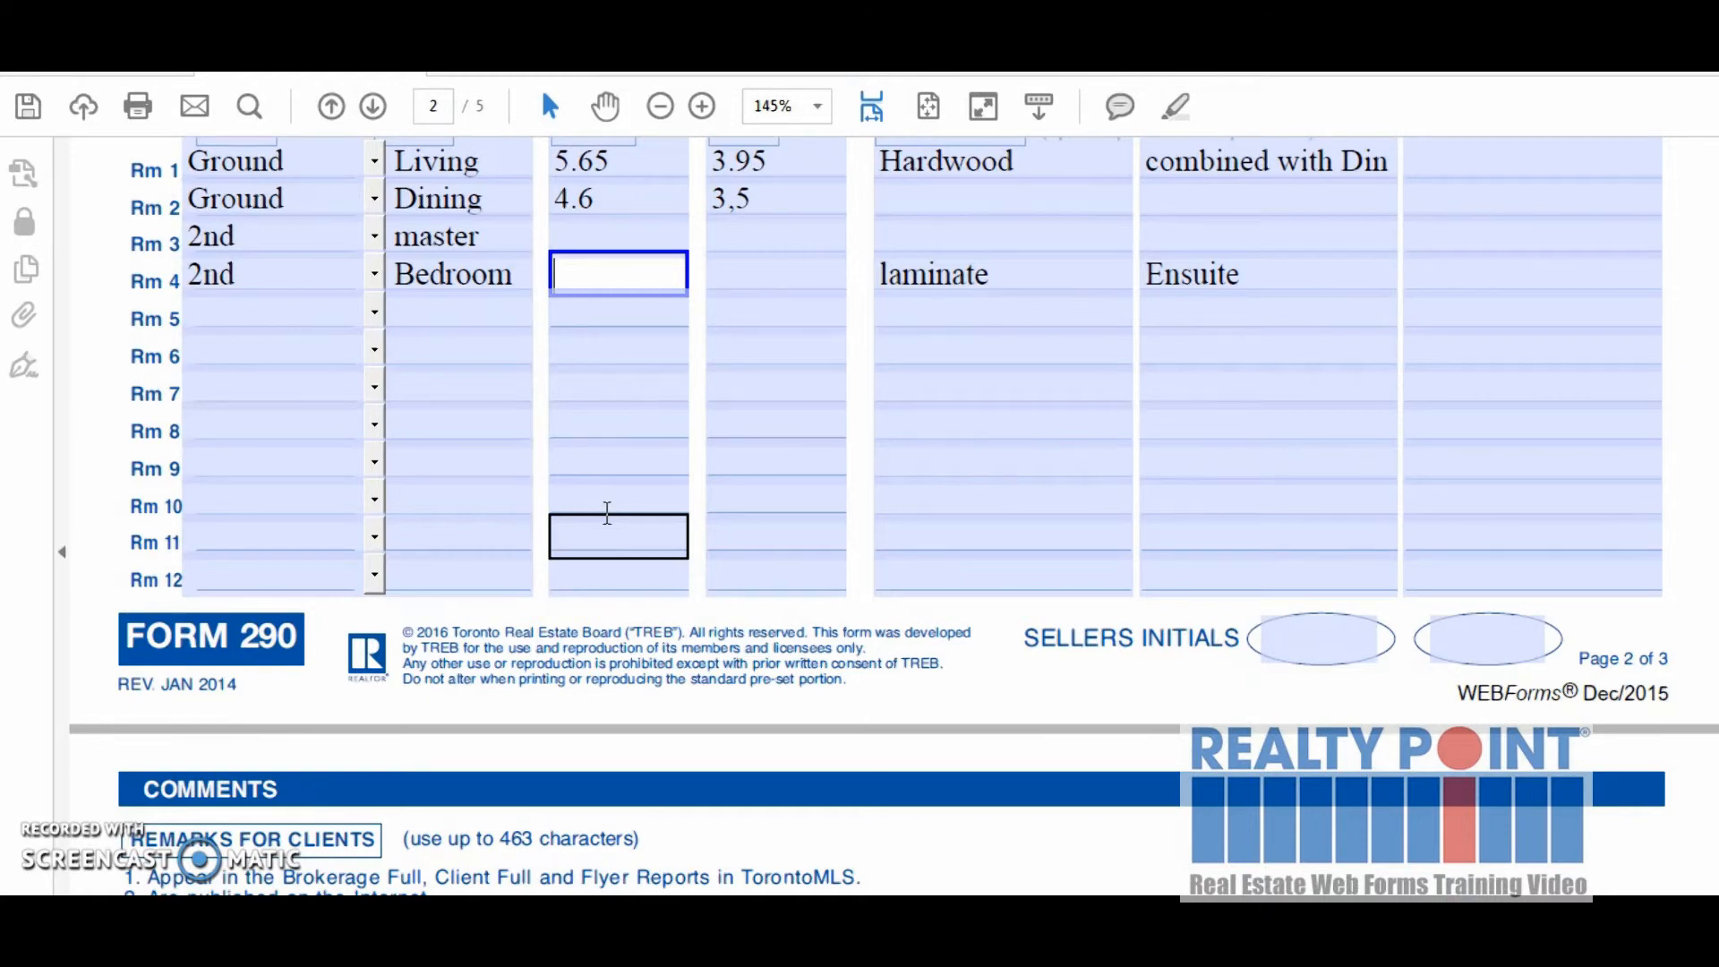
{"action": "left_click", "coordinate": [586, 267]}
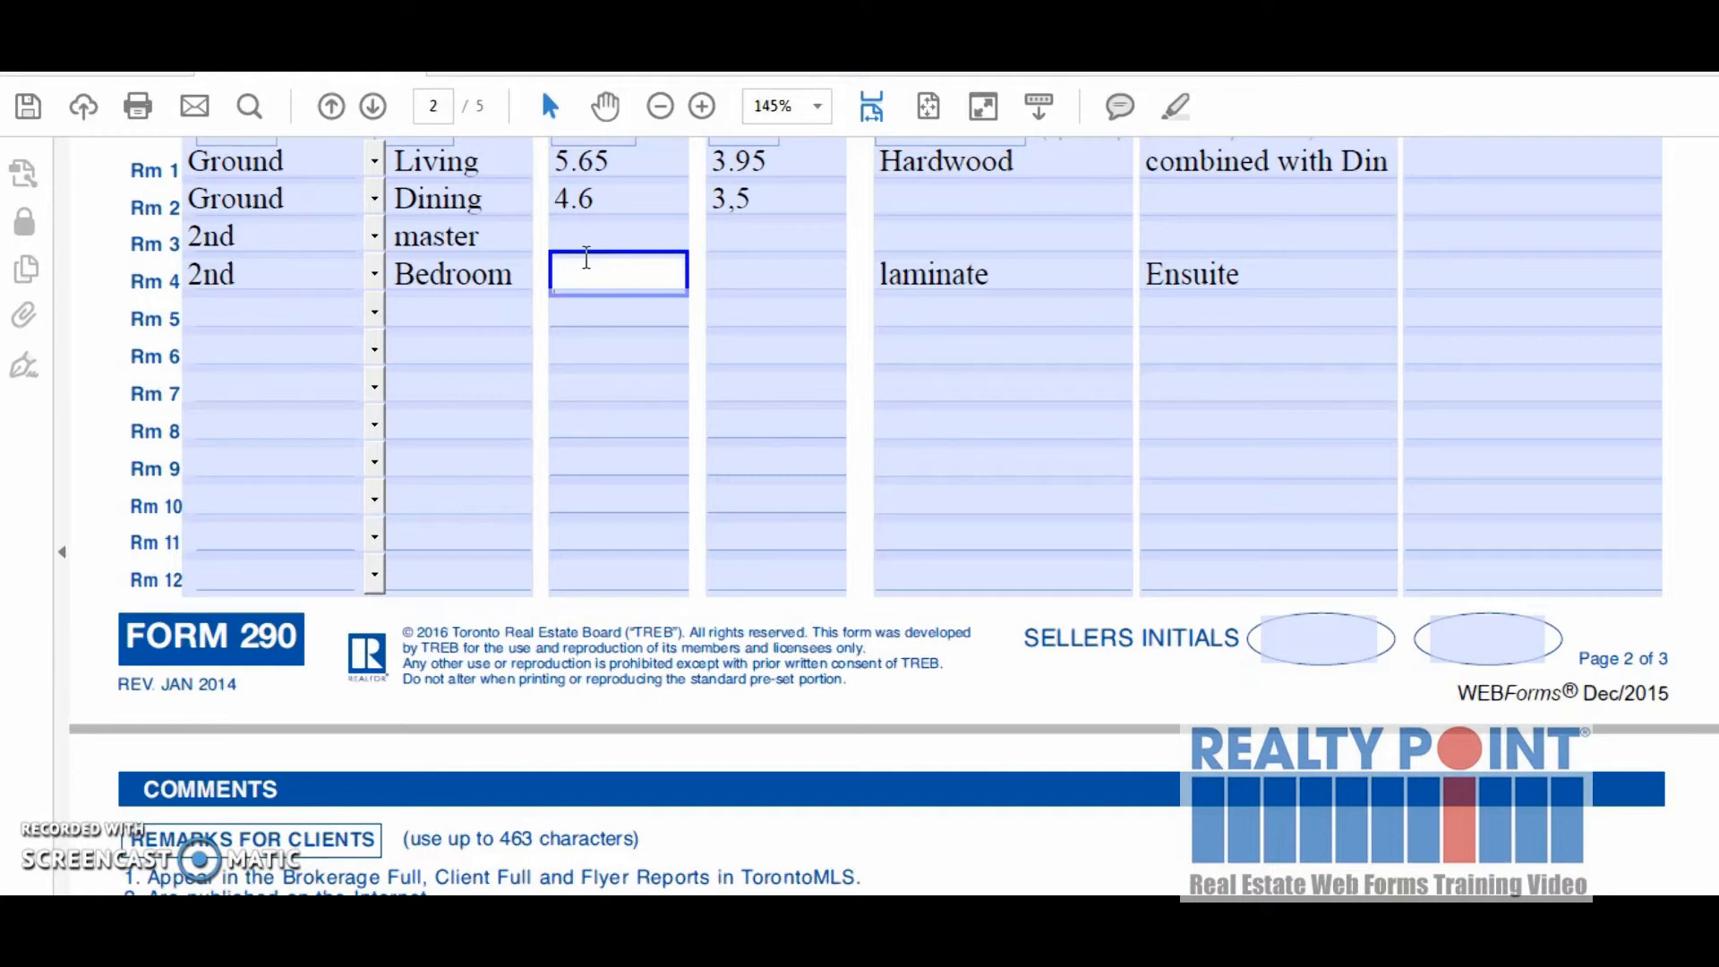
Enter "Location location" as the Remarks for Clients in the Comments section on page 3.
{"action": "scroll", "coordinate": [586, 259], "scroll_direction": "down", "scroll_amount": 5}
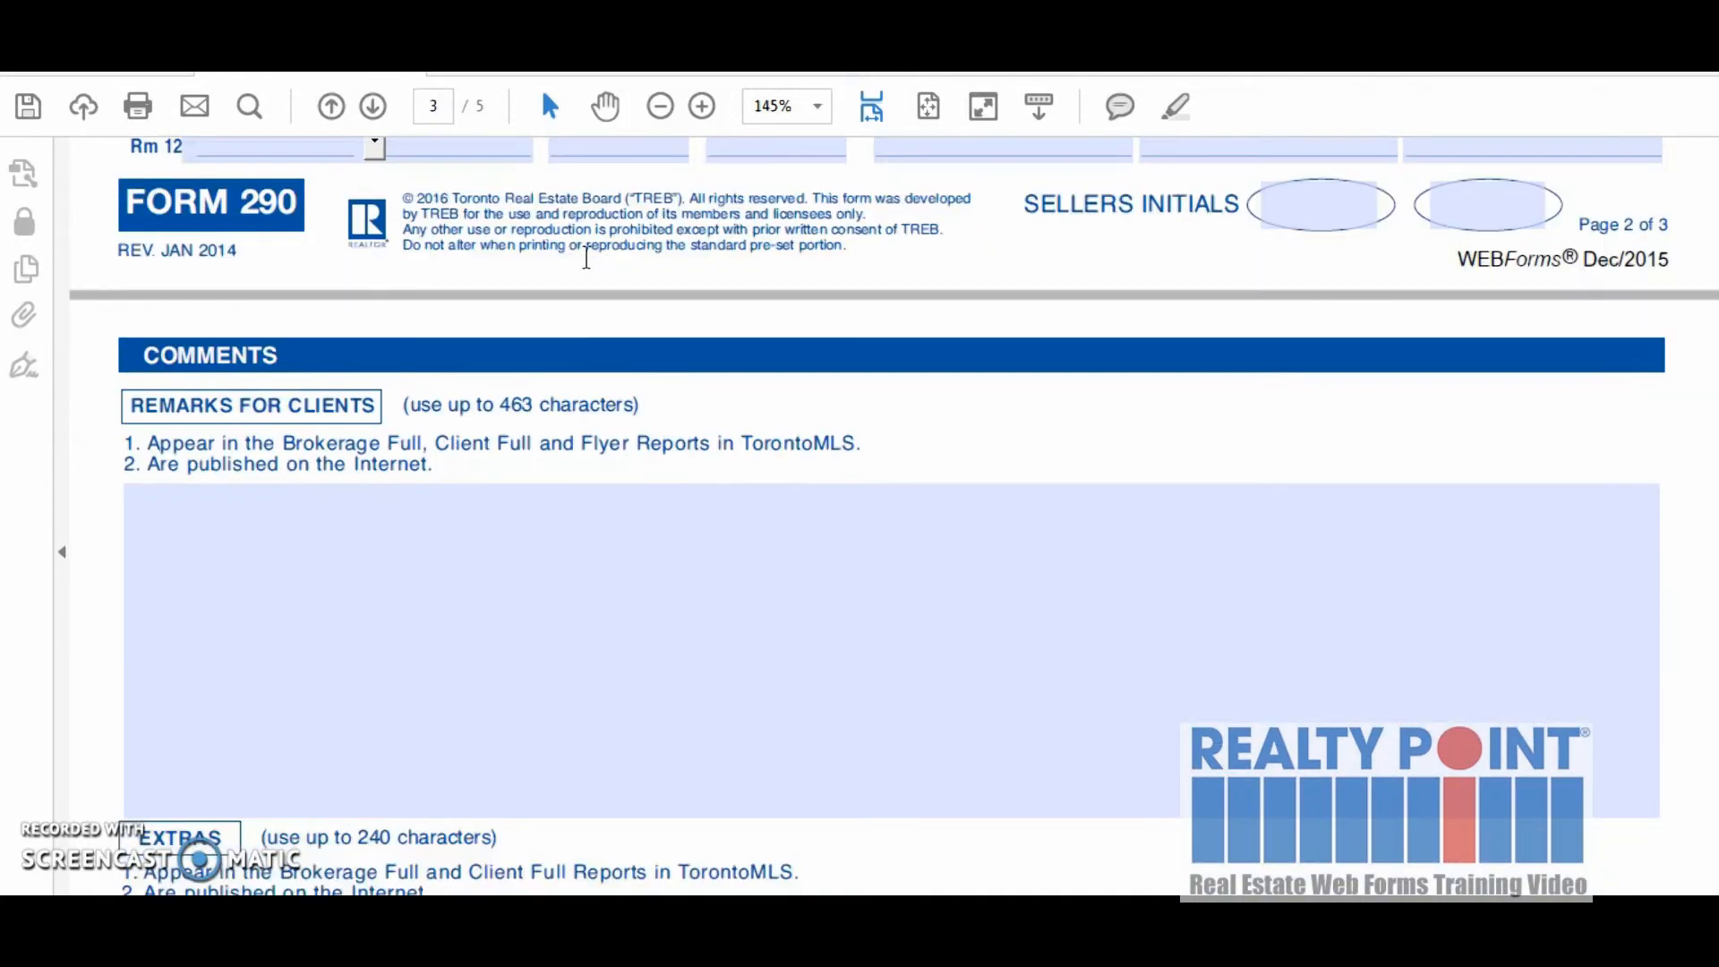
{"action": "scroll", "coordinate": [586, 259], "scroll_direction": "down", "scroll_amount": 1}
{"action": "left_click", "coordinate": [411, 512]}
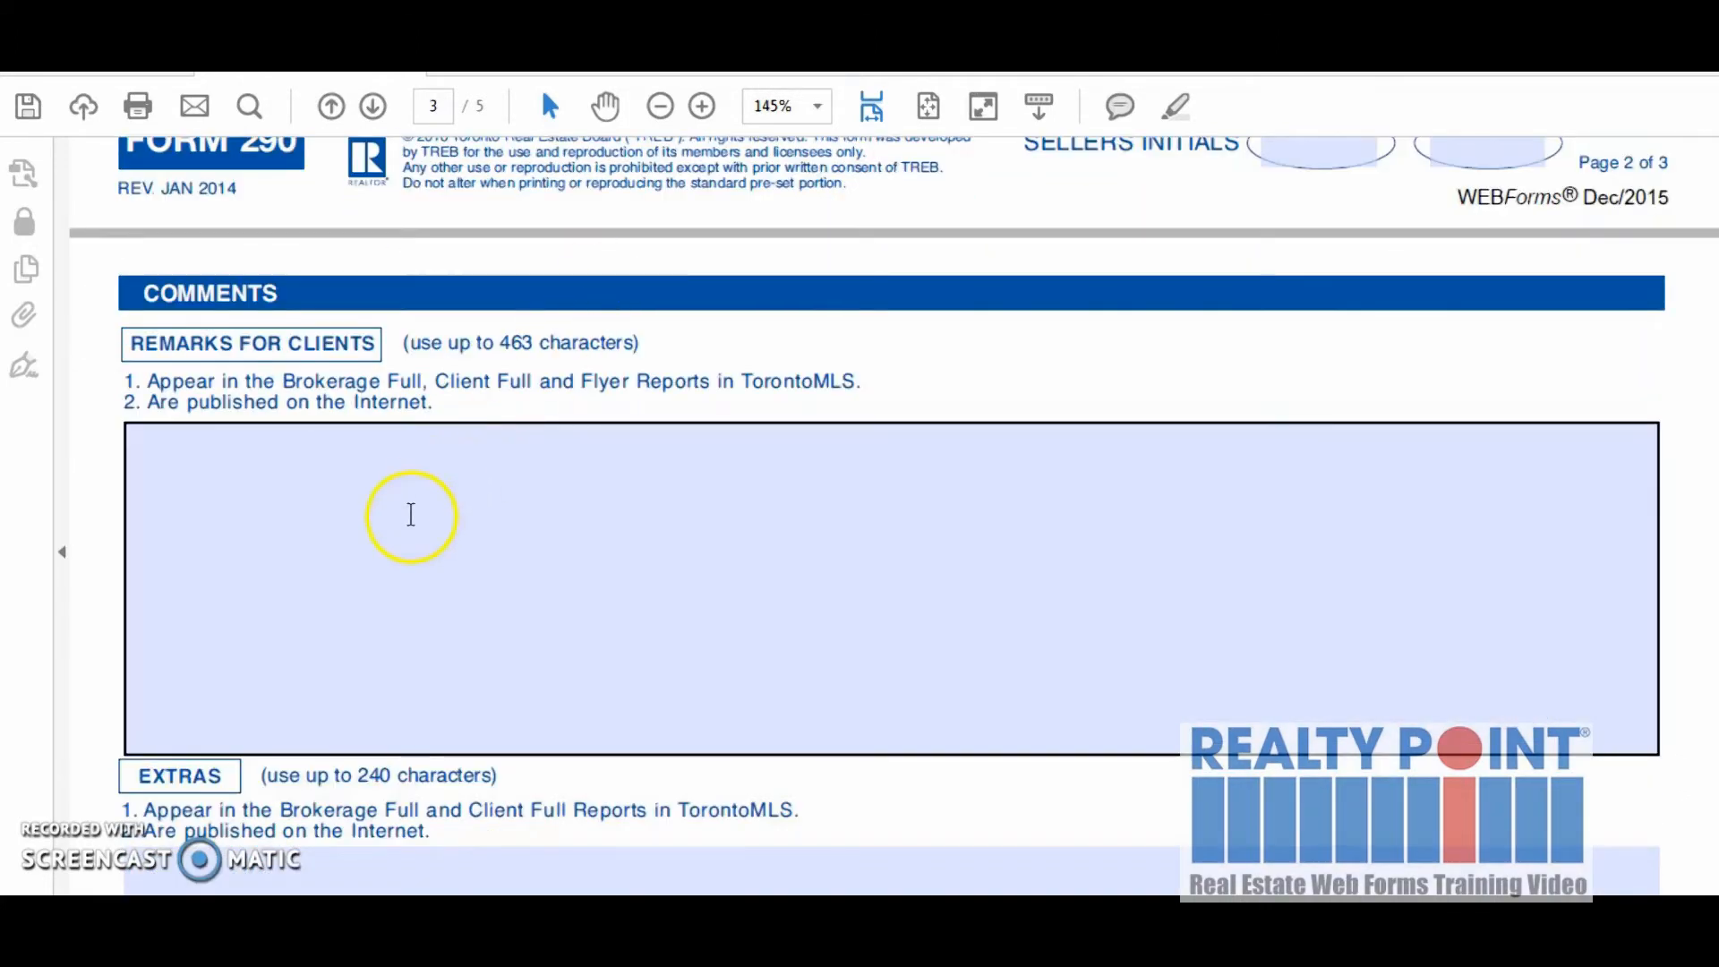
{"action": "scroll", "coordinate": [411, 514], "scroll_direction": "down", "scroll_amount": 1}
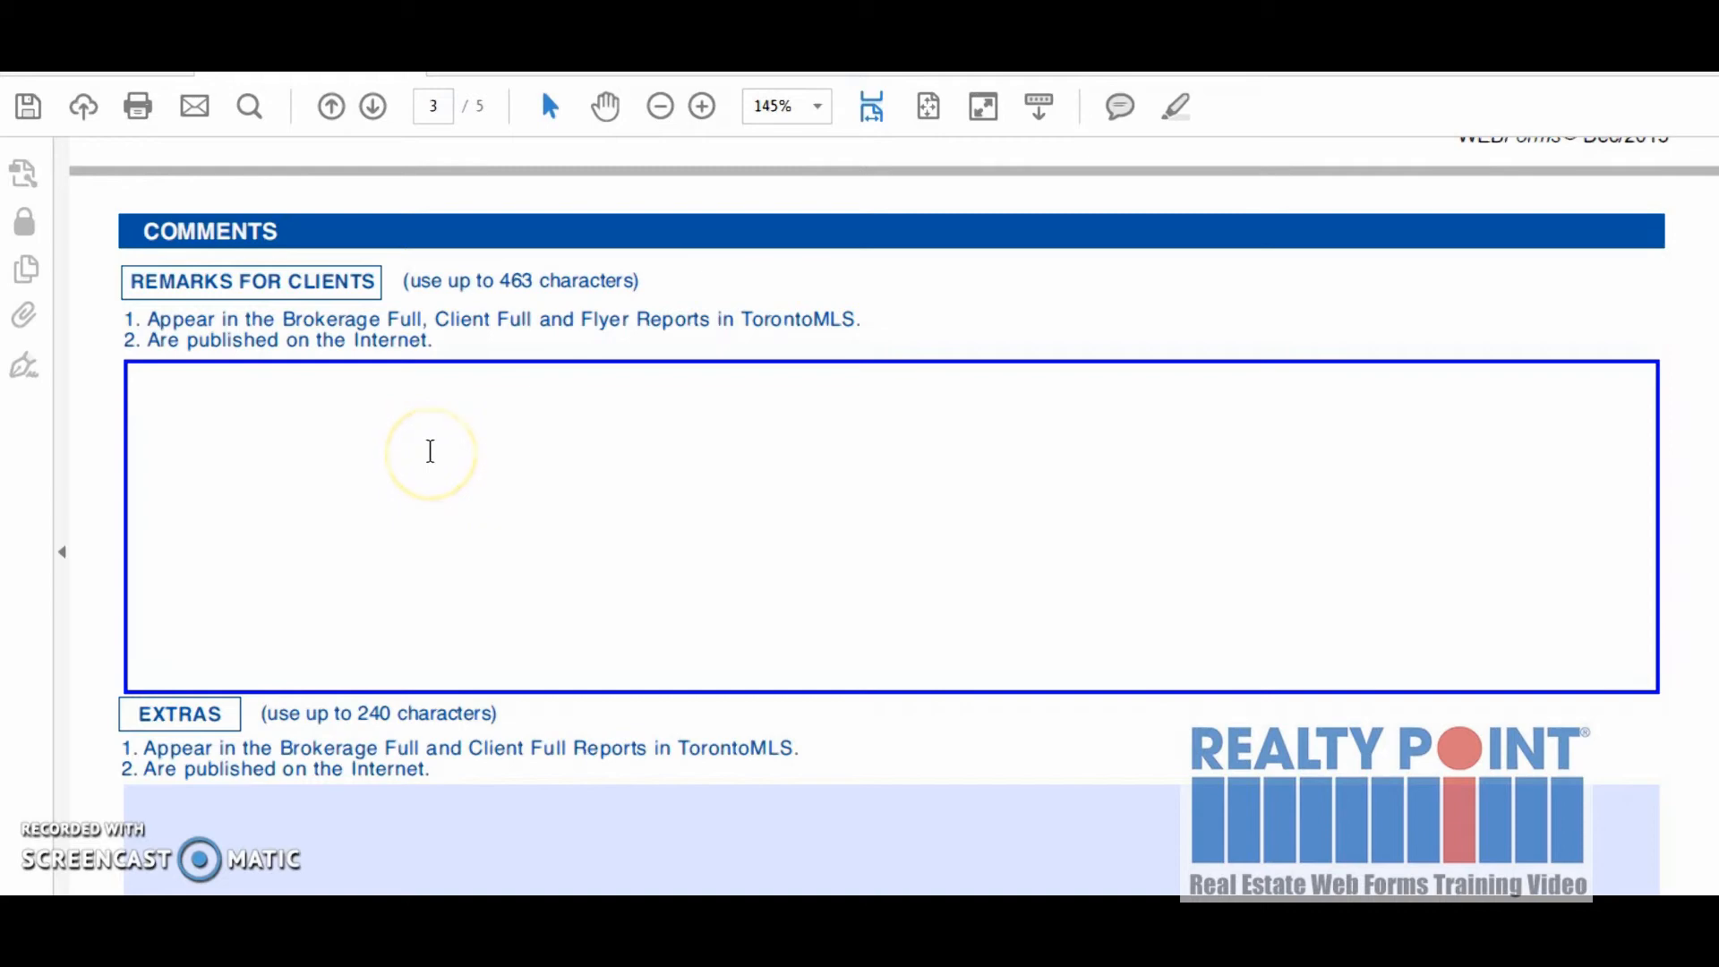
{"action": "type", "text": "Location location"}
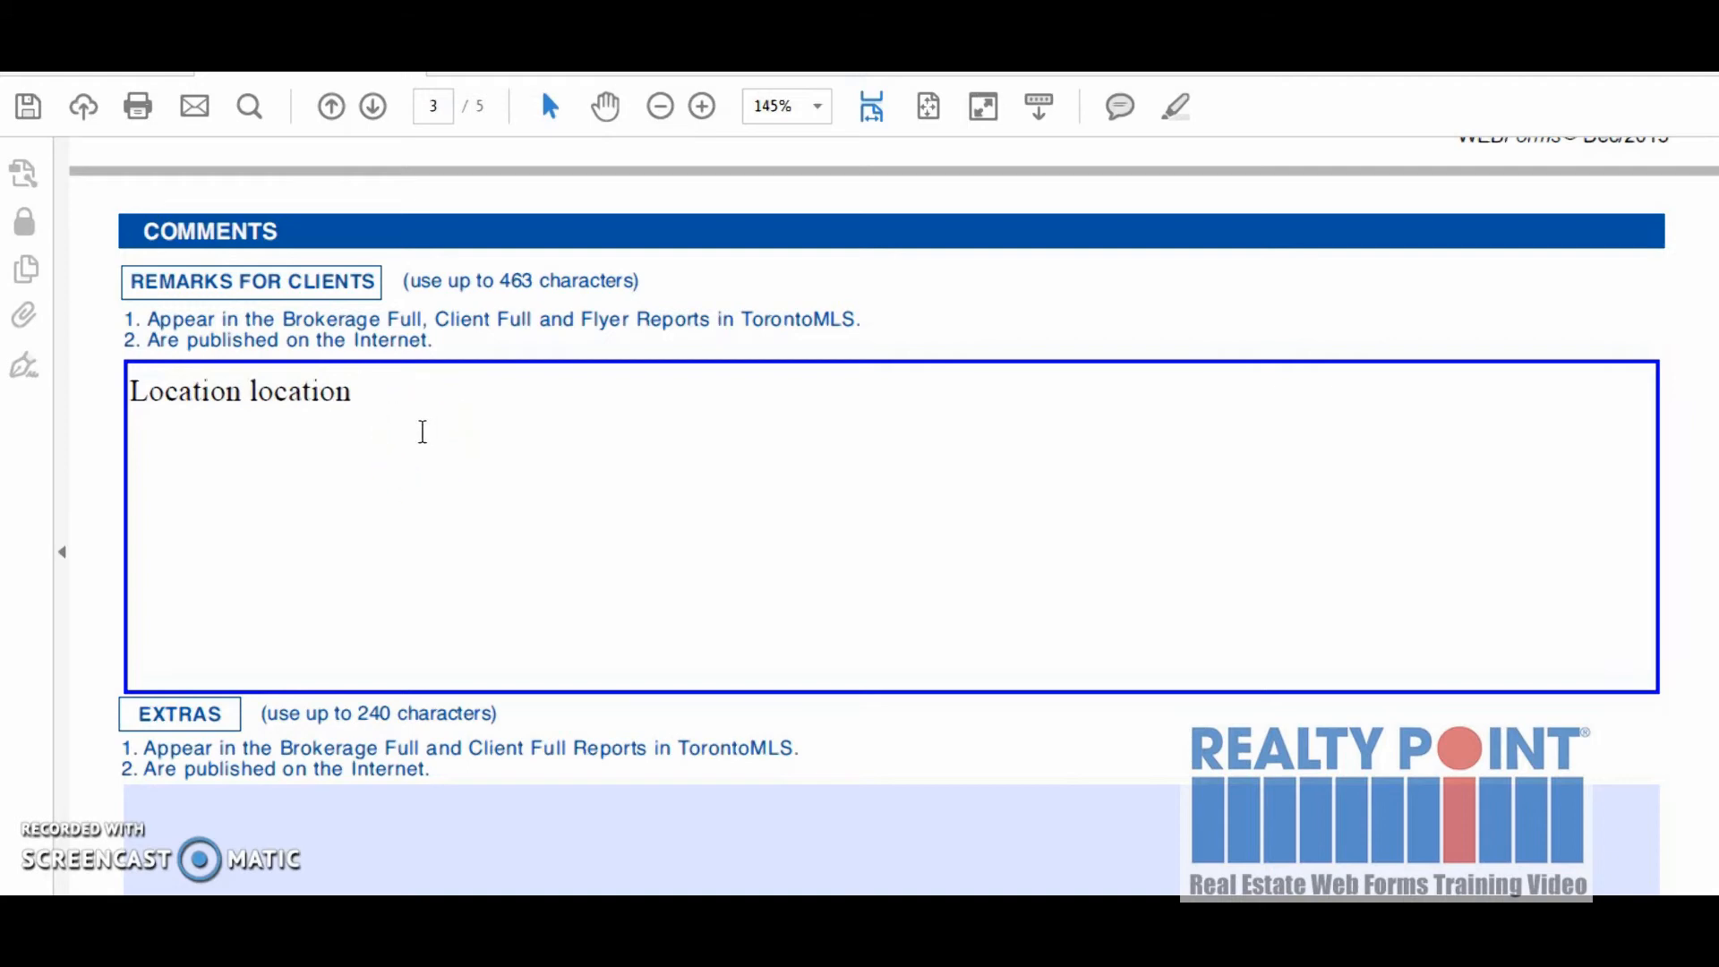
Enter "Stainless steel appliances" in the Extras comments.
{"action": "scroll", "coordinate": [287, 519], "scroll_direction": "down", "scroll_amount": 2}
{"action": "left_click", "coordinate": [227, 663]}
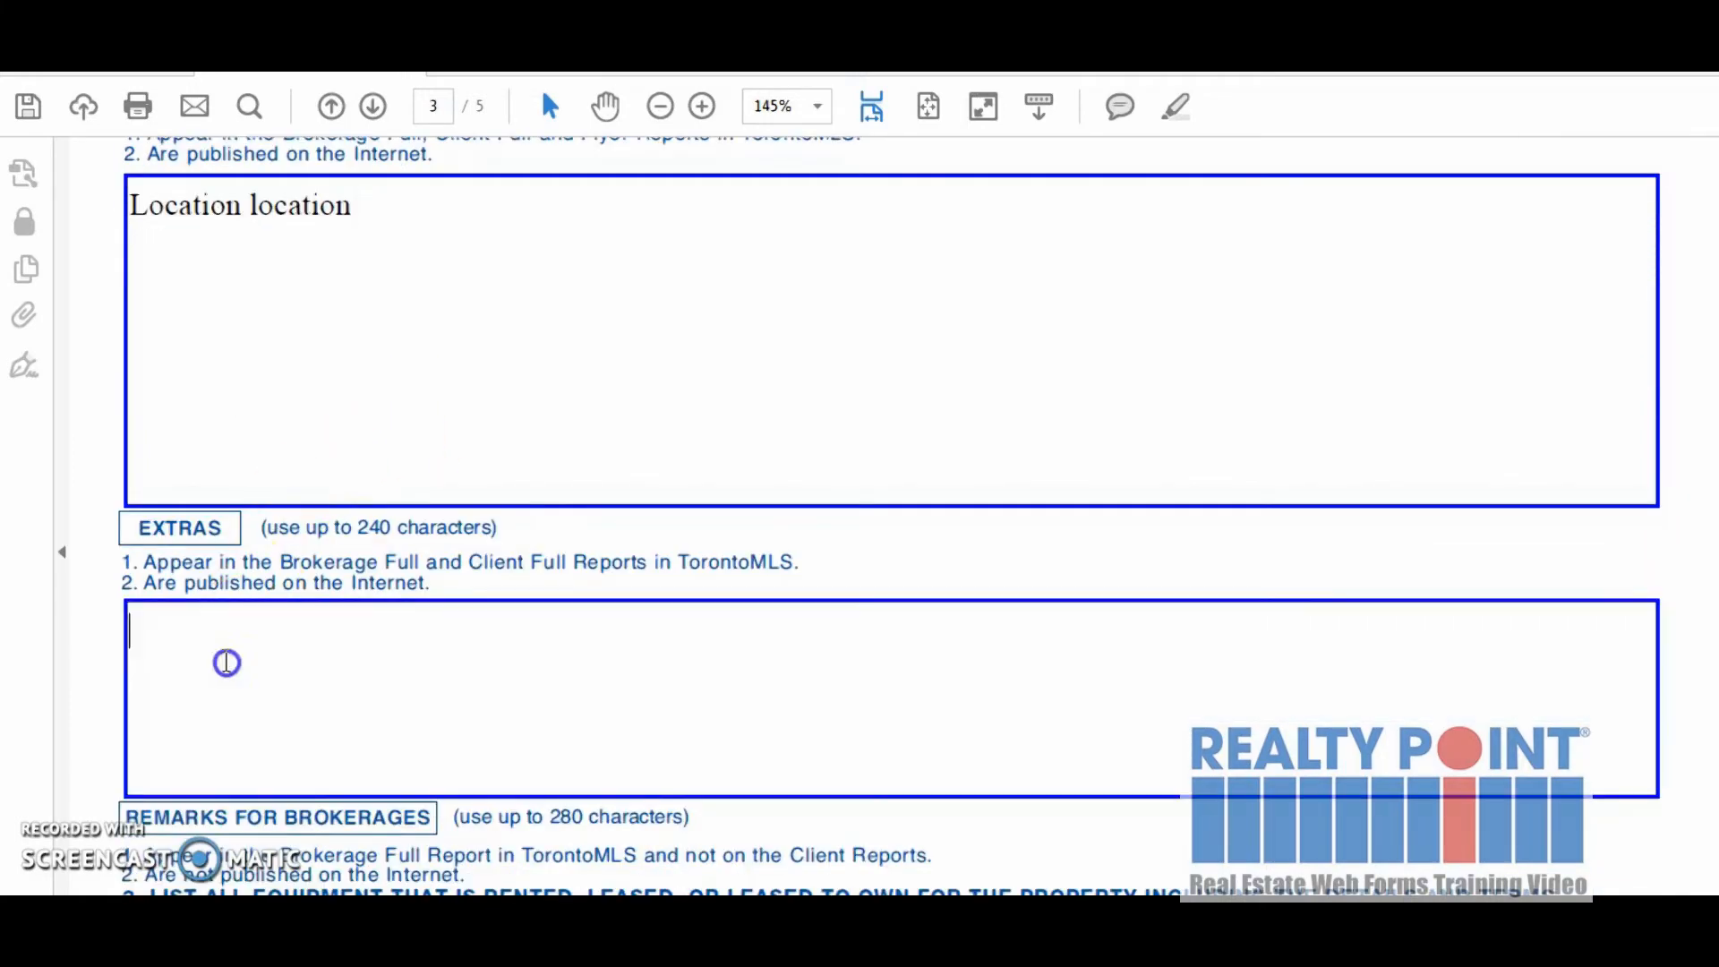
{"action": "type", "text": "St"}
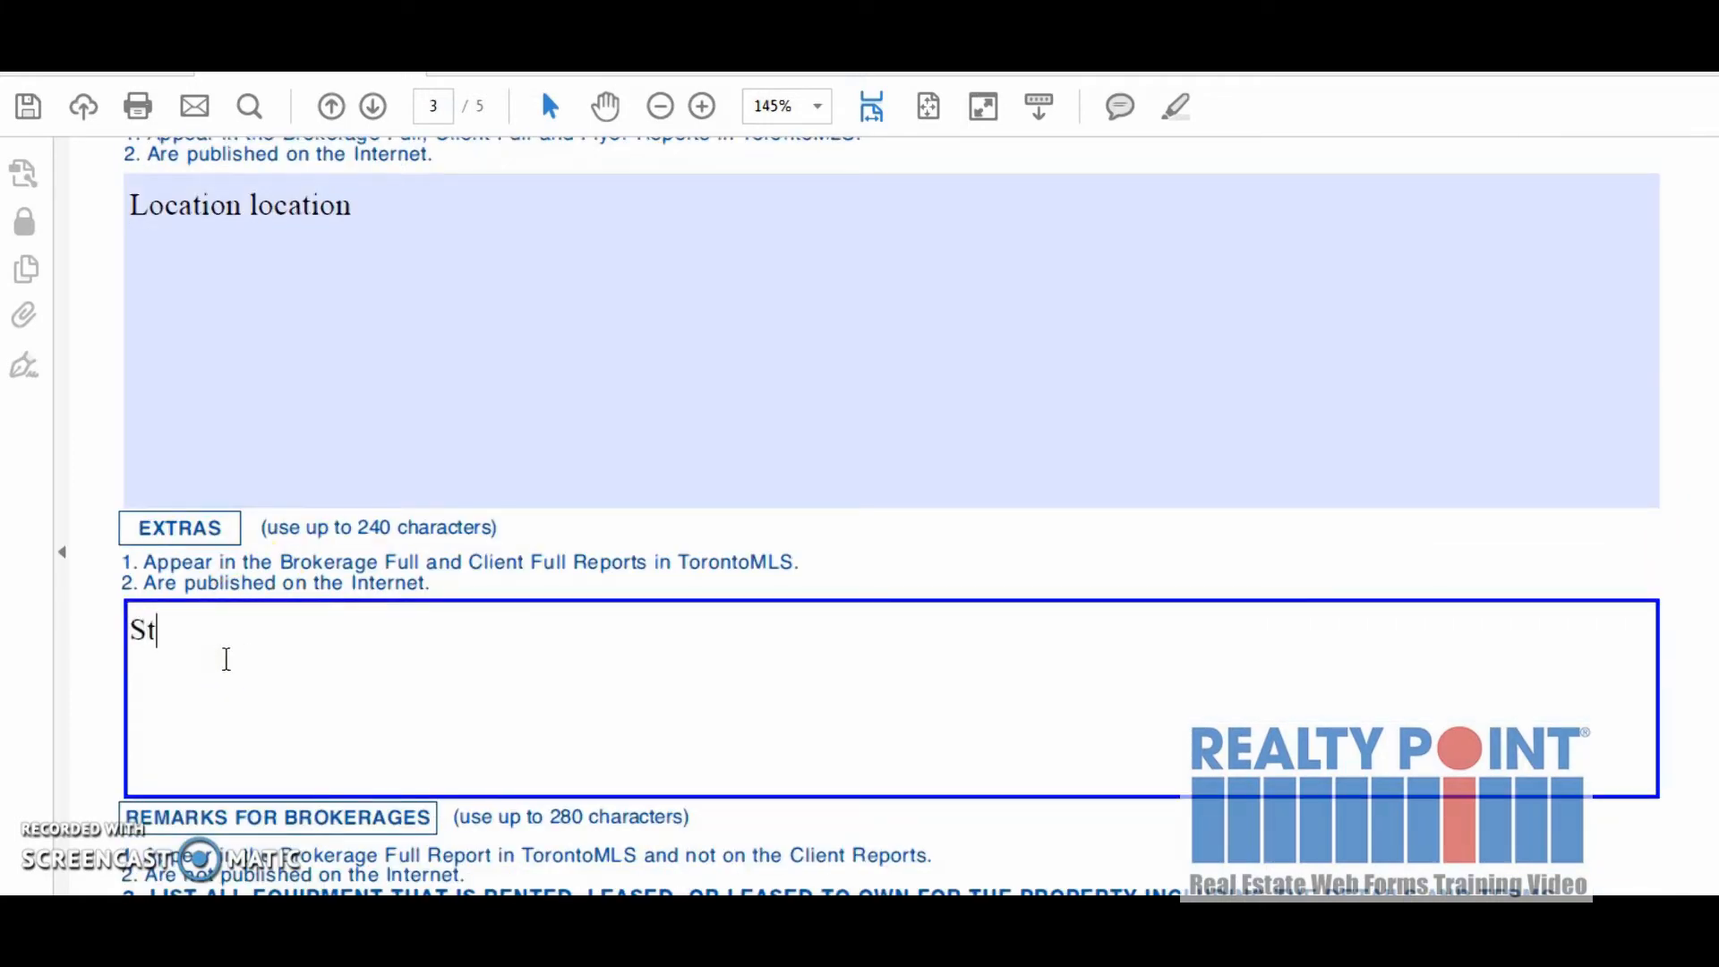
{"action": "type", "text": "ainless steel appliances"}
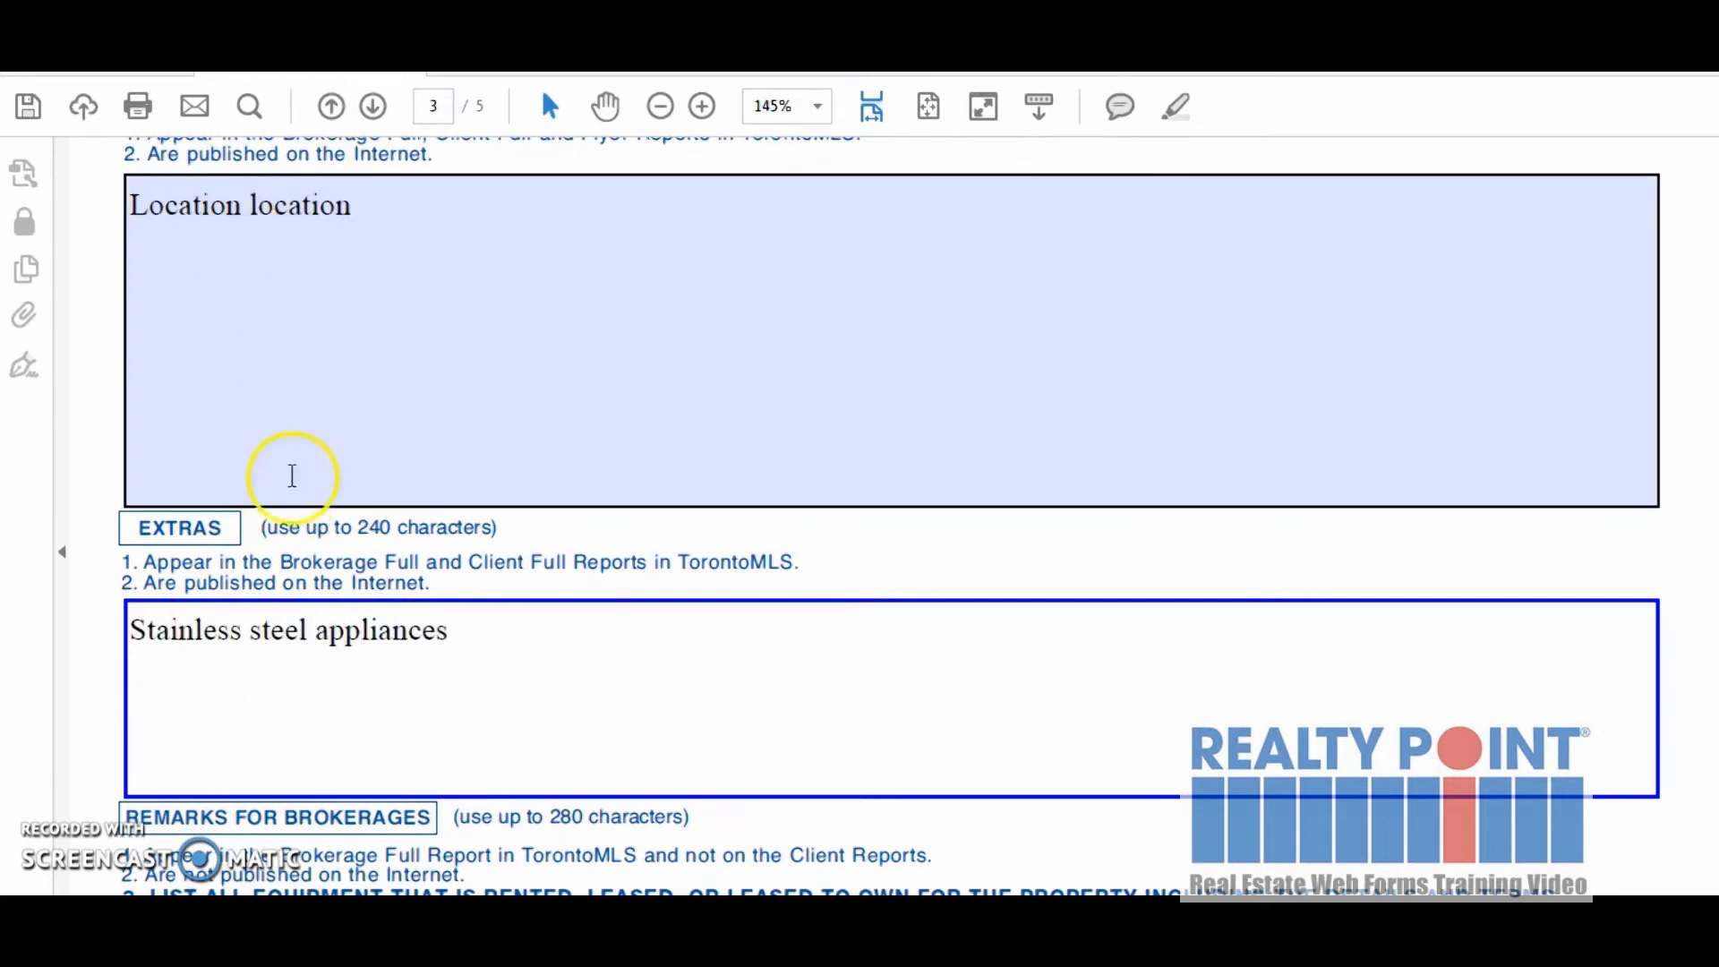
Enter "easy showing" as the Remarks for Brokerages.
{"action": "scroll", "coordinate": [304, 680], "scroll_direction": "down", "scroll_amount": 3}
{"action": "scroll", "coordinate": [306, 674], "scroll_direction": "down", "scroll_amount": 3}
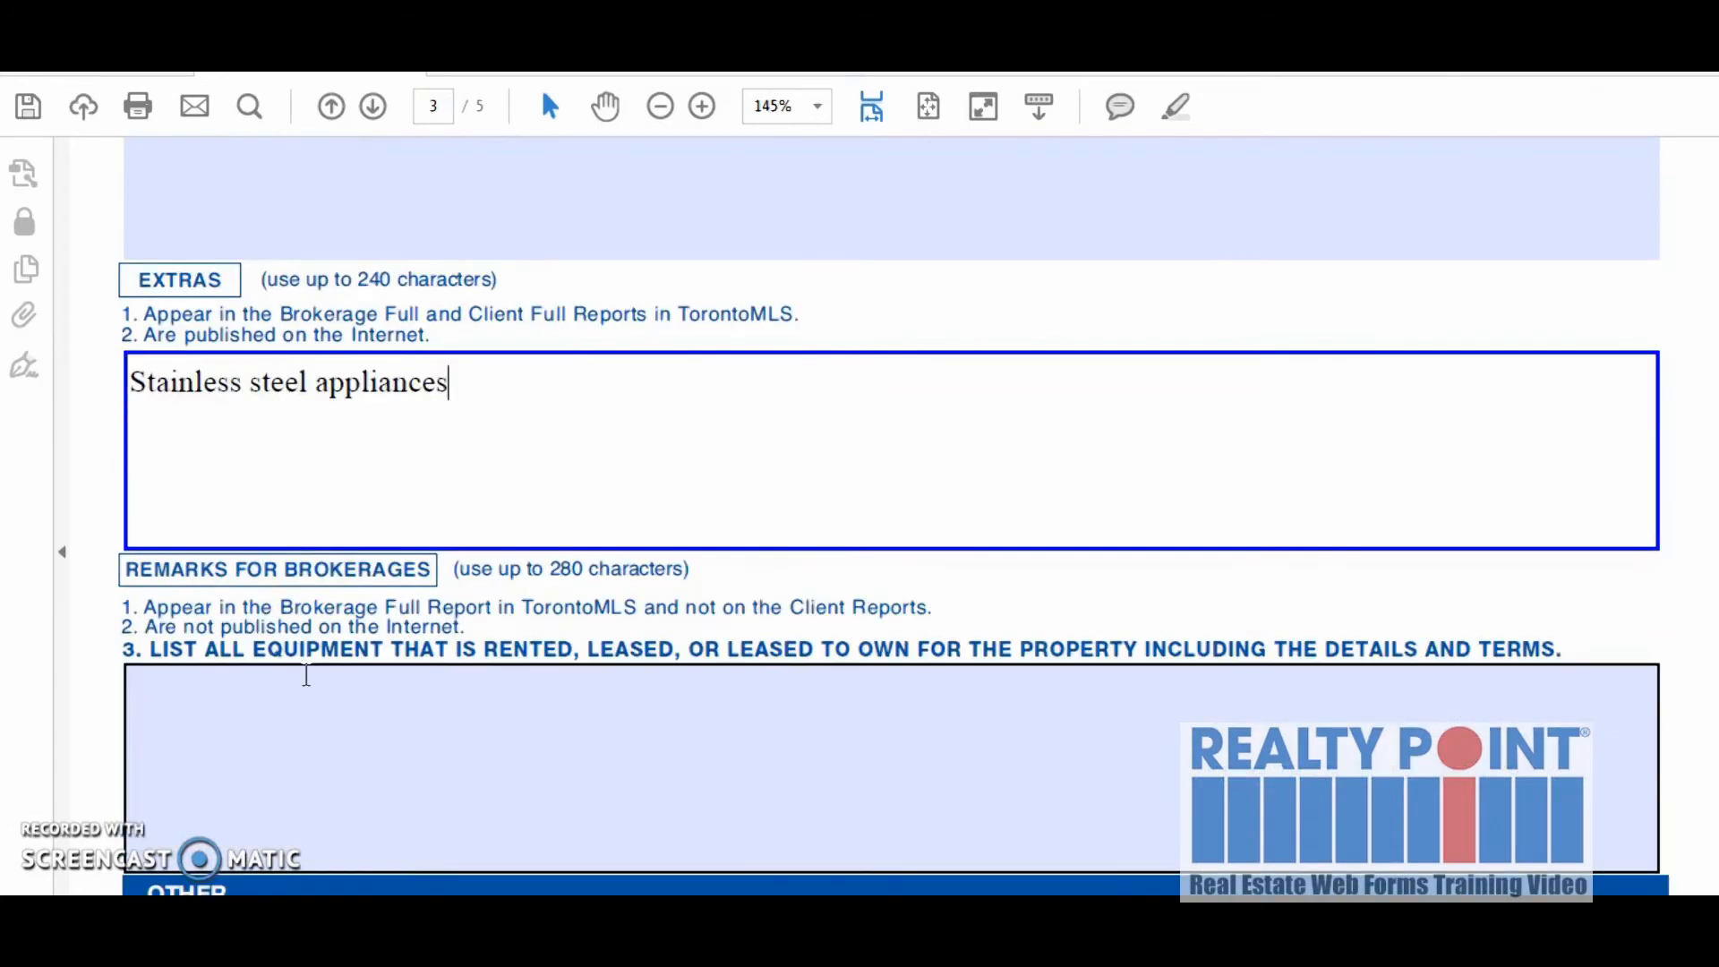
{"action": "scroll", "coordinate": [277, 729], "scroll_direction": "down", "scroll_amount": 3}
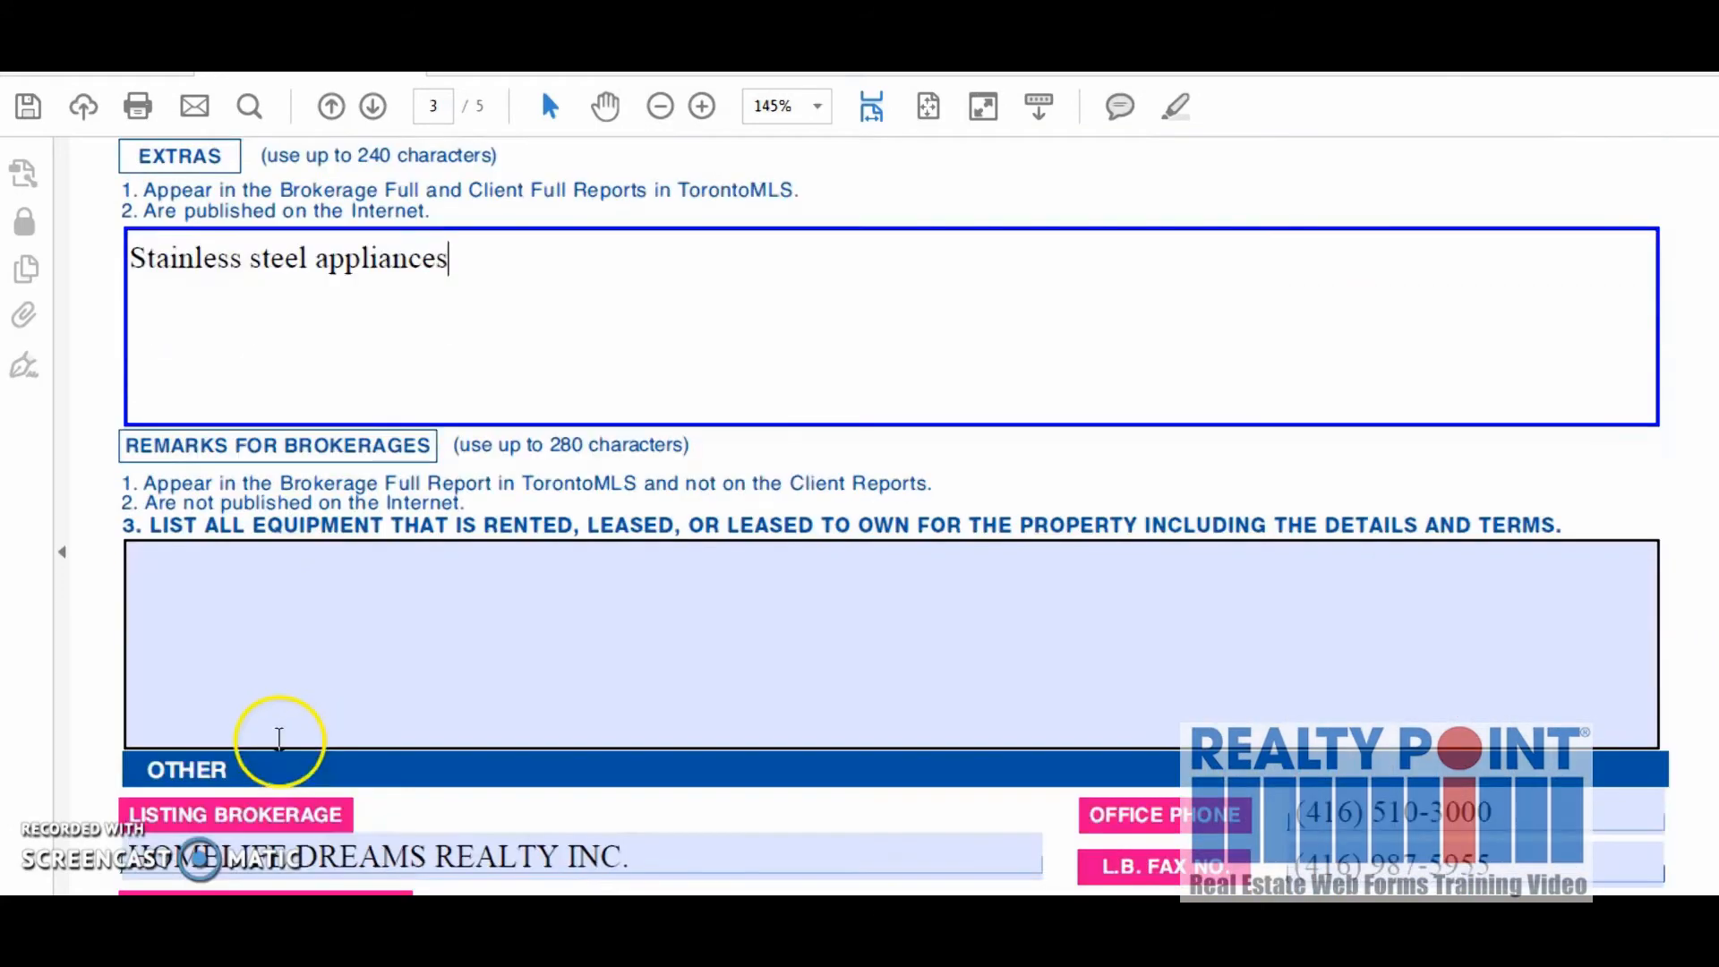
{"action": "left_click", "coordinate": [276, 655]}
{"action": "left_click", "coordinate": [268, 593]}
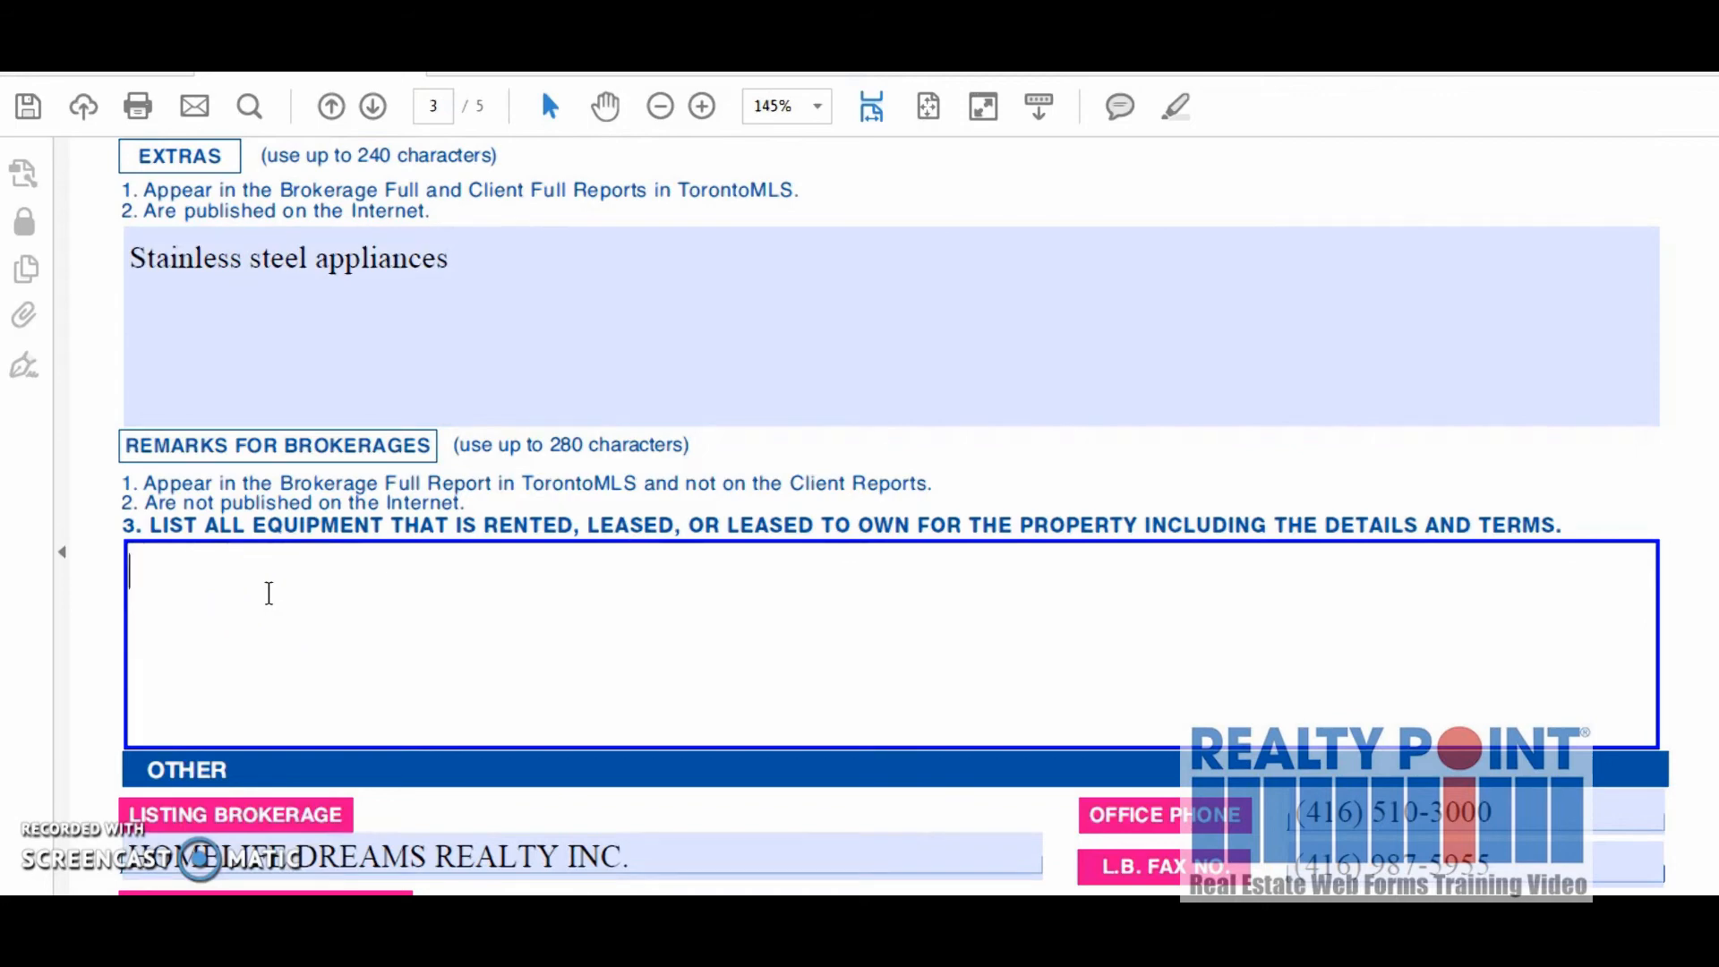
{"action": "type", "text": "easy showing"}
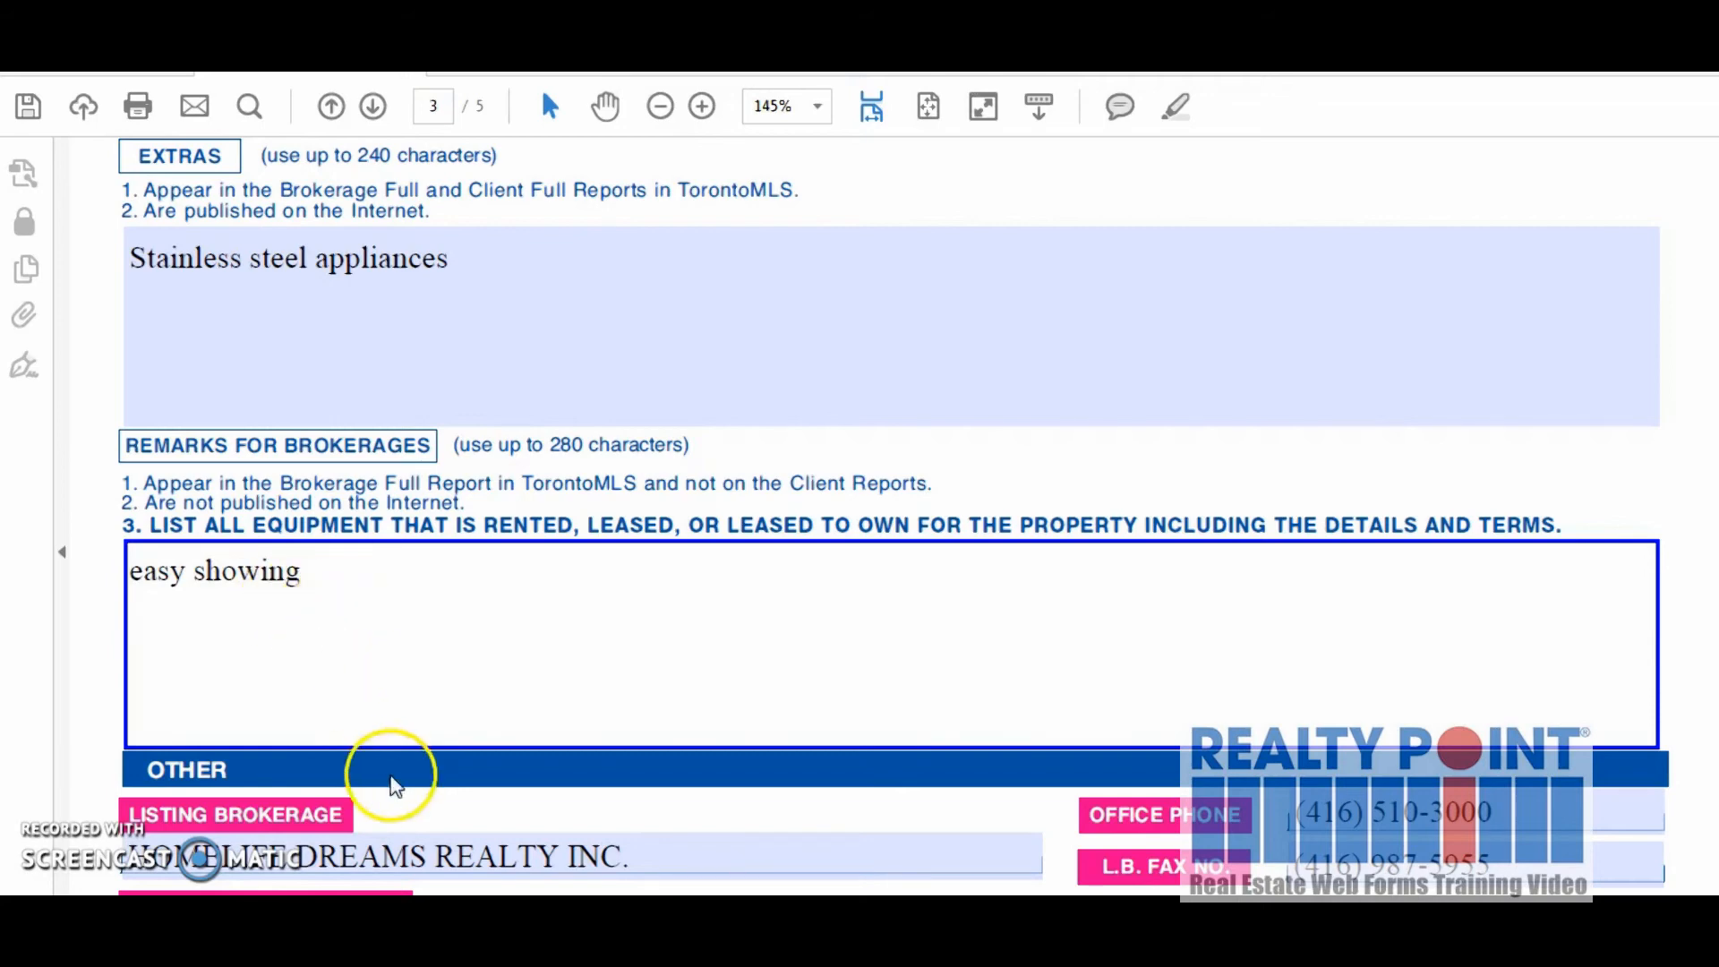
Clear the Listing Brokerage field under Other and check the prefilled Broker 1/Salesperson 1 name, phone and L.B. Fax No. fields.
{"action": "left_click_drag", "start_coordinate": [626, 855], "coordinate": [143, 837]}
{"action": "key", "text": "BackSpace"}
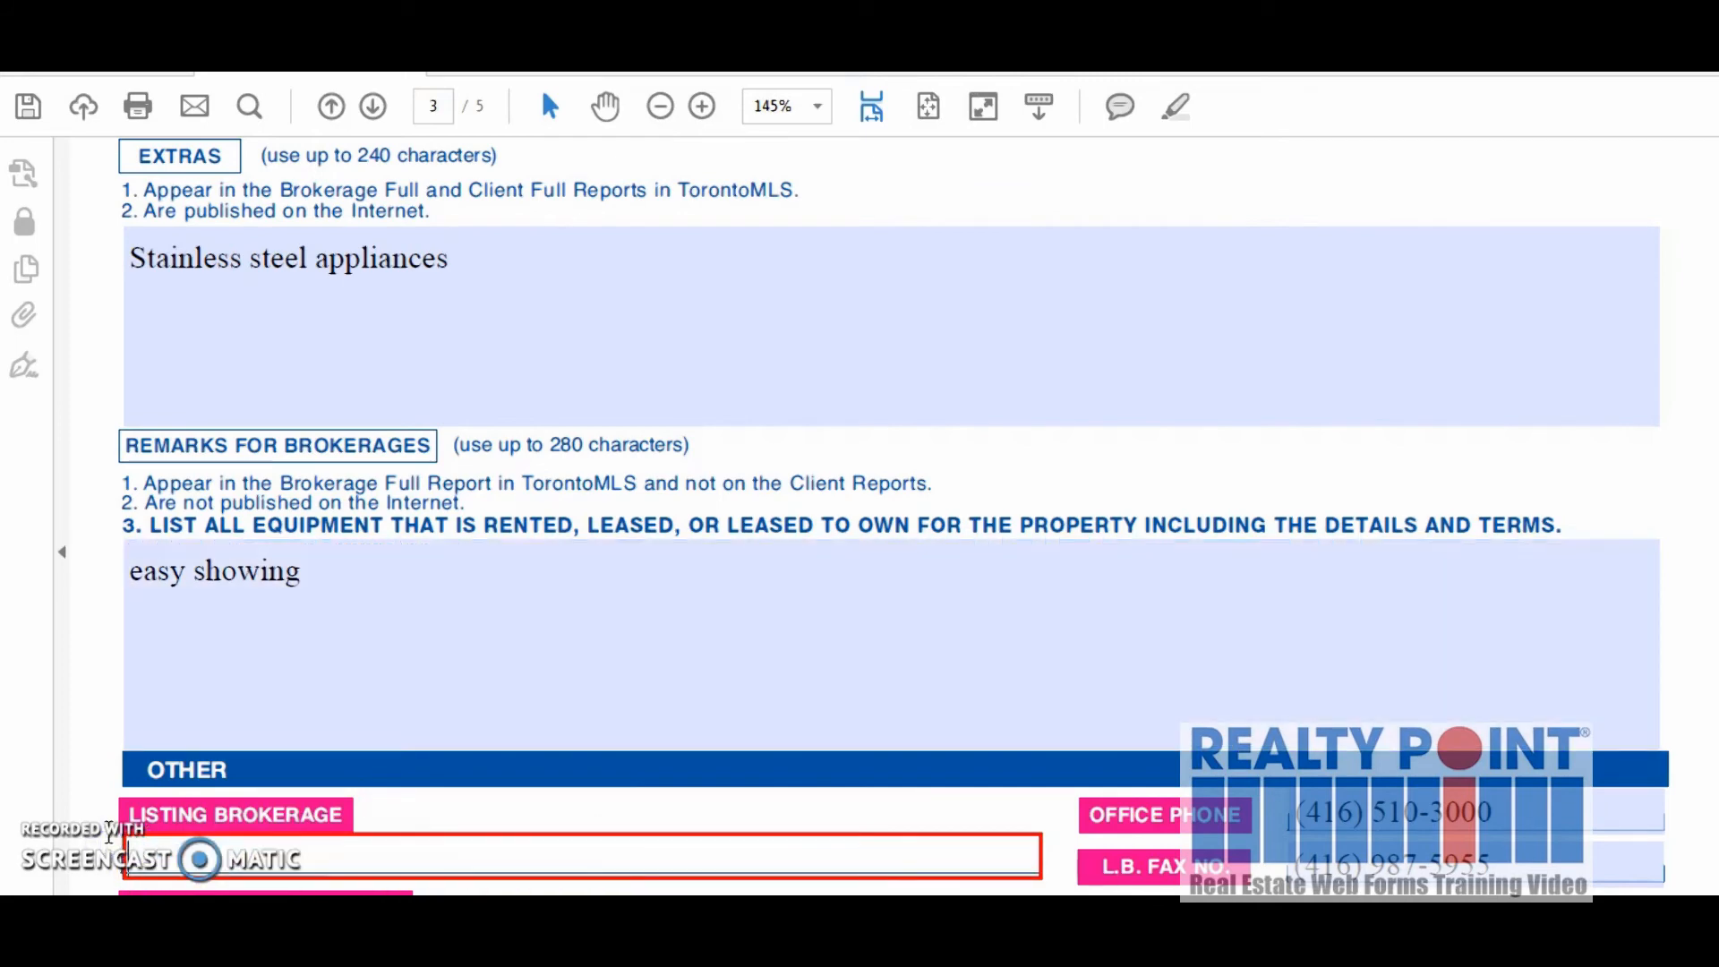
{"action": "scroll", "coordinate": [158, 824], "scroll_direction": "down", "scroll_amount": 2}
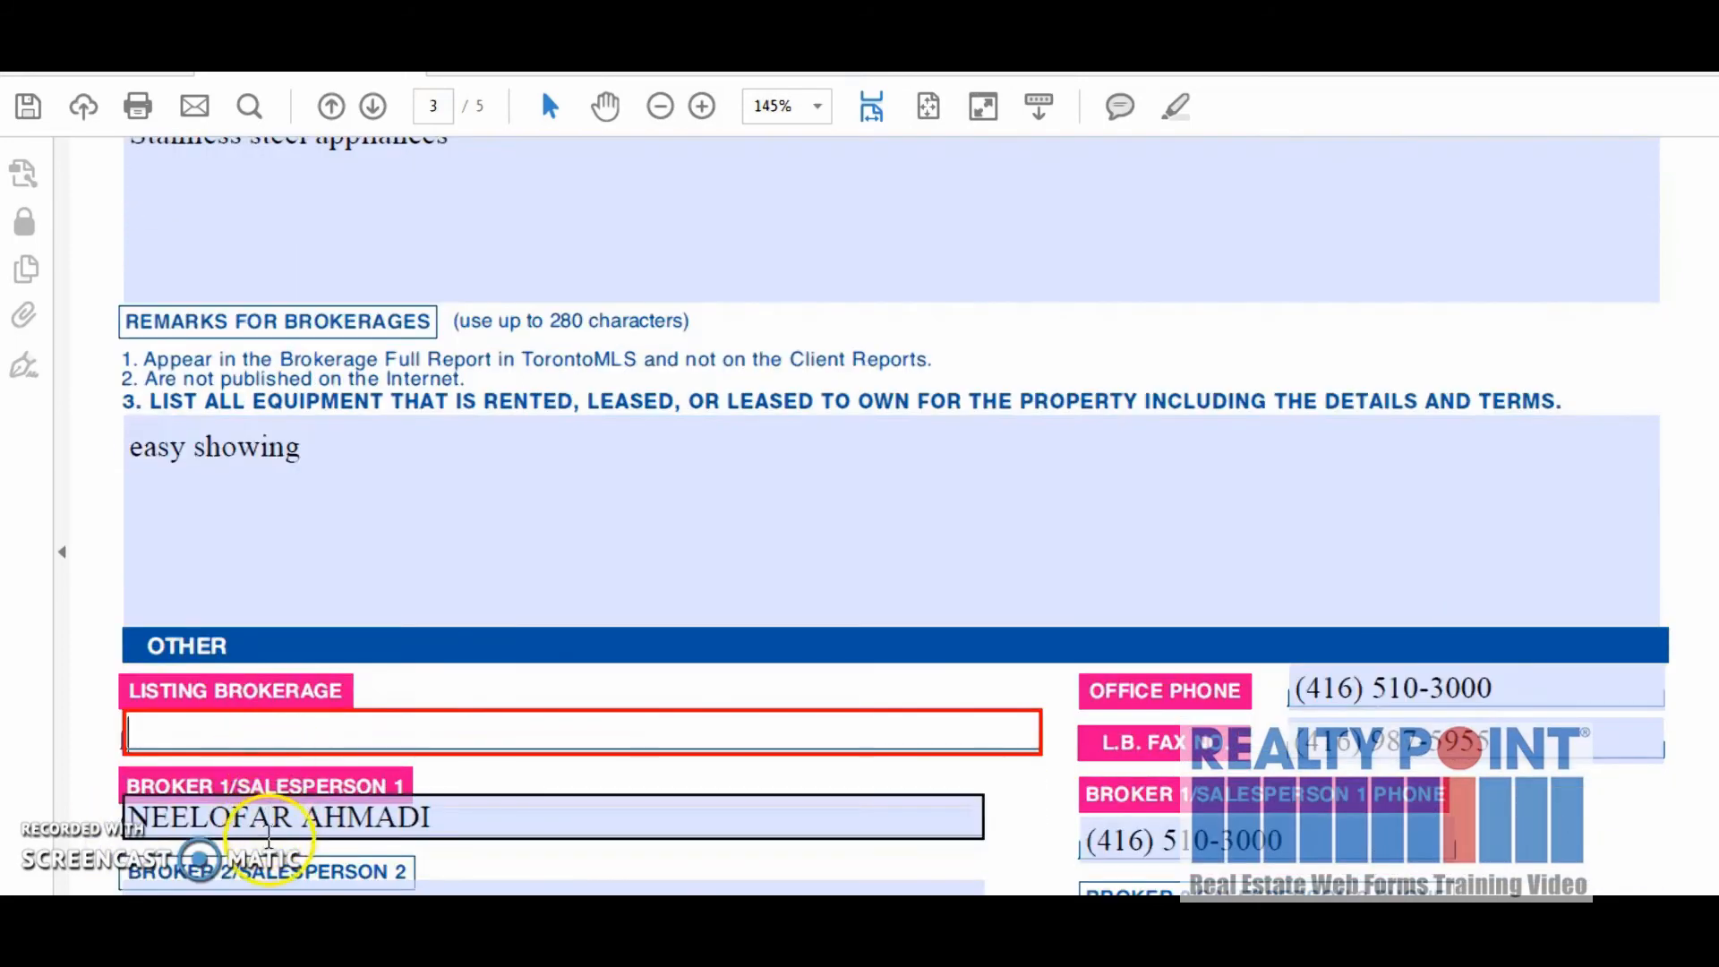
{"action": "left_click", "coordinate": [273, 828]}
{"action": "scroll", "coordinate": [273, 828], "scroll_direction": "down", "scroll_amount": 2}
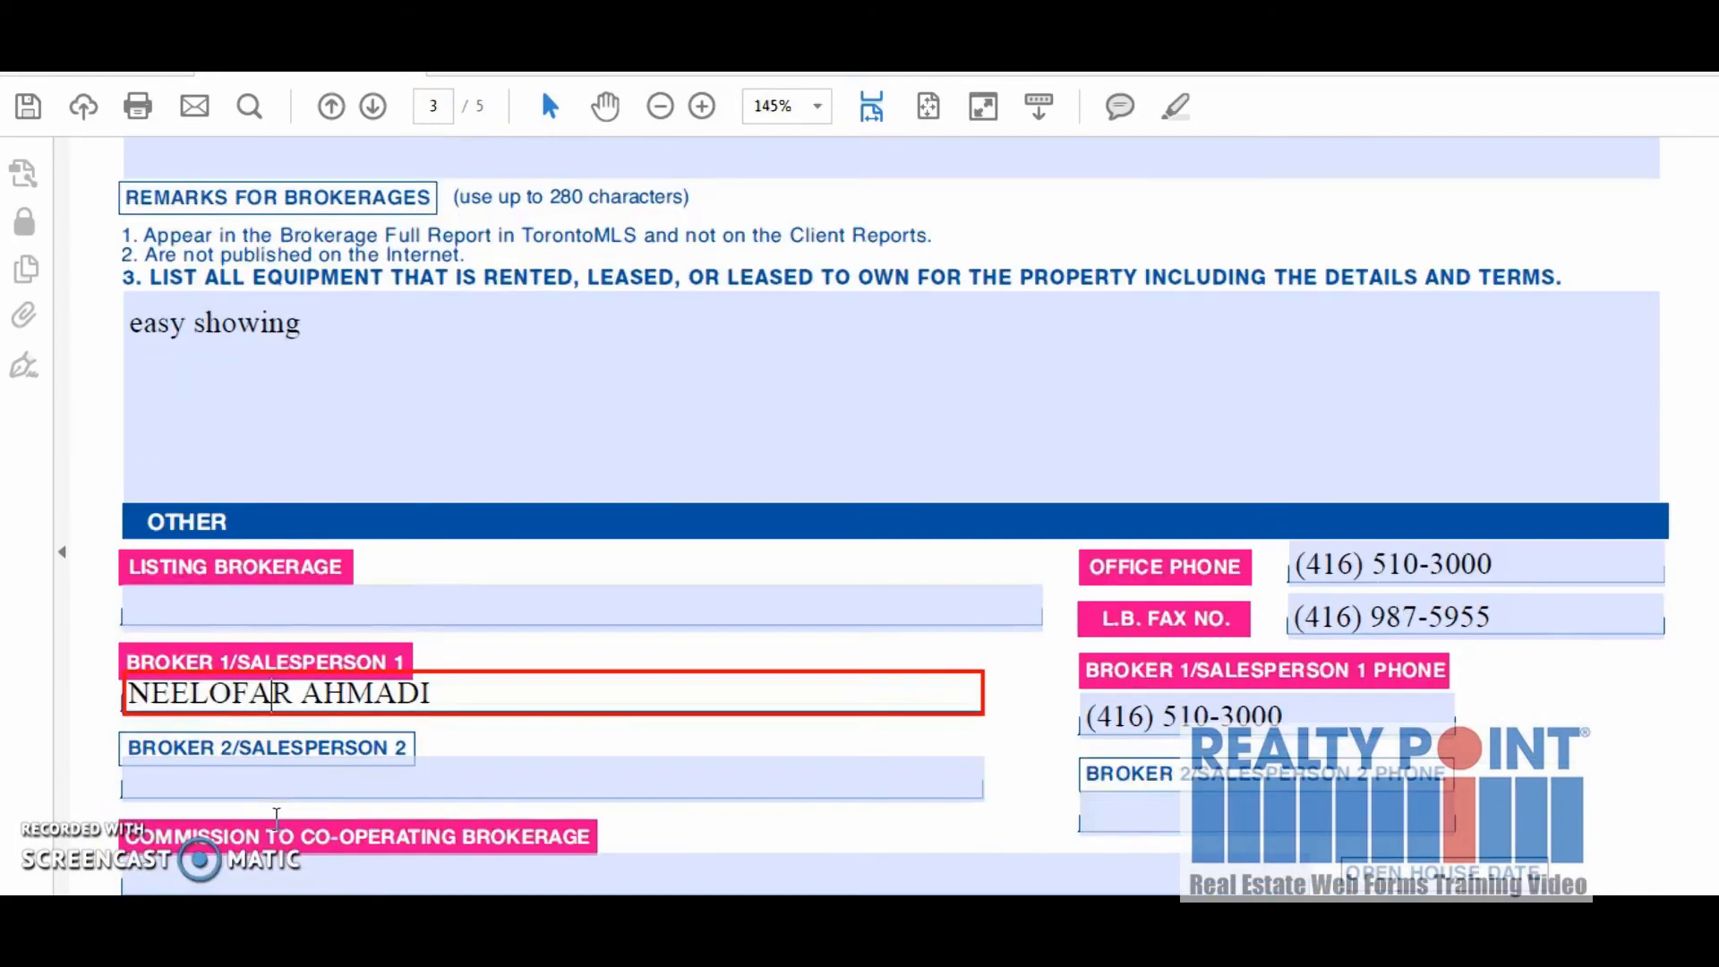
{"action": "left_click", "coordinate": [1325, 615]}
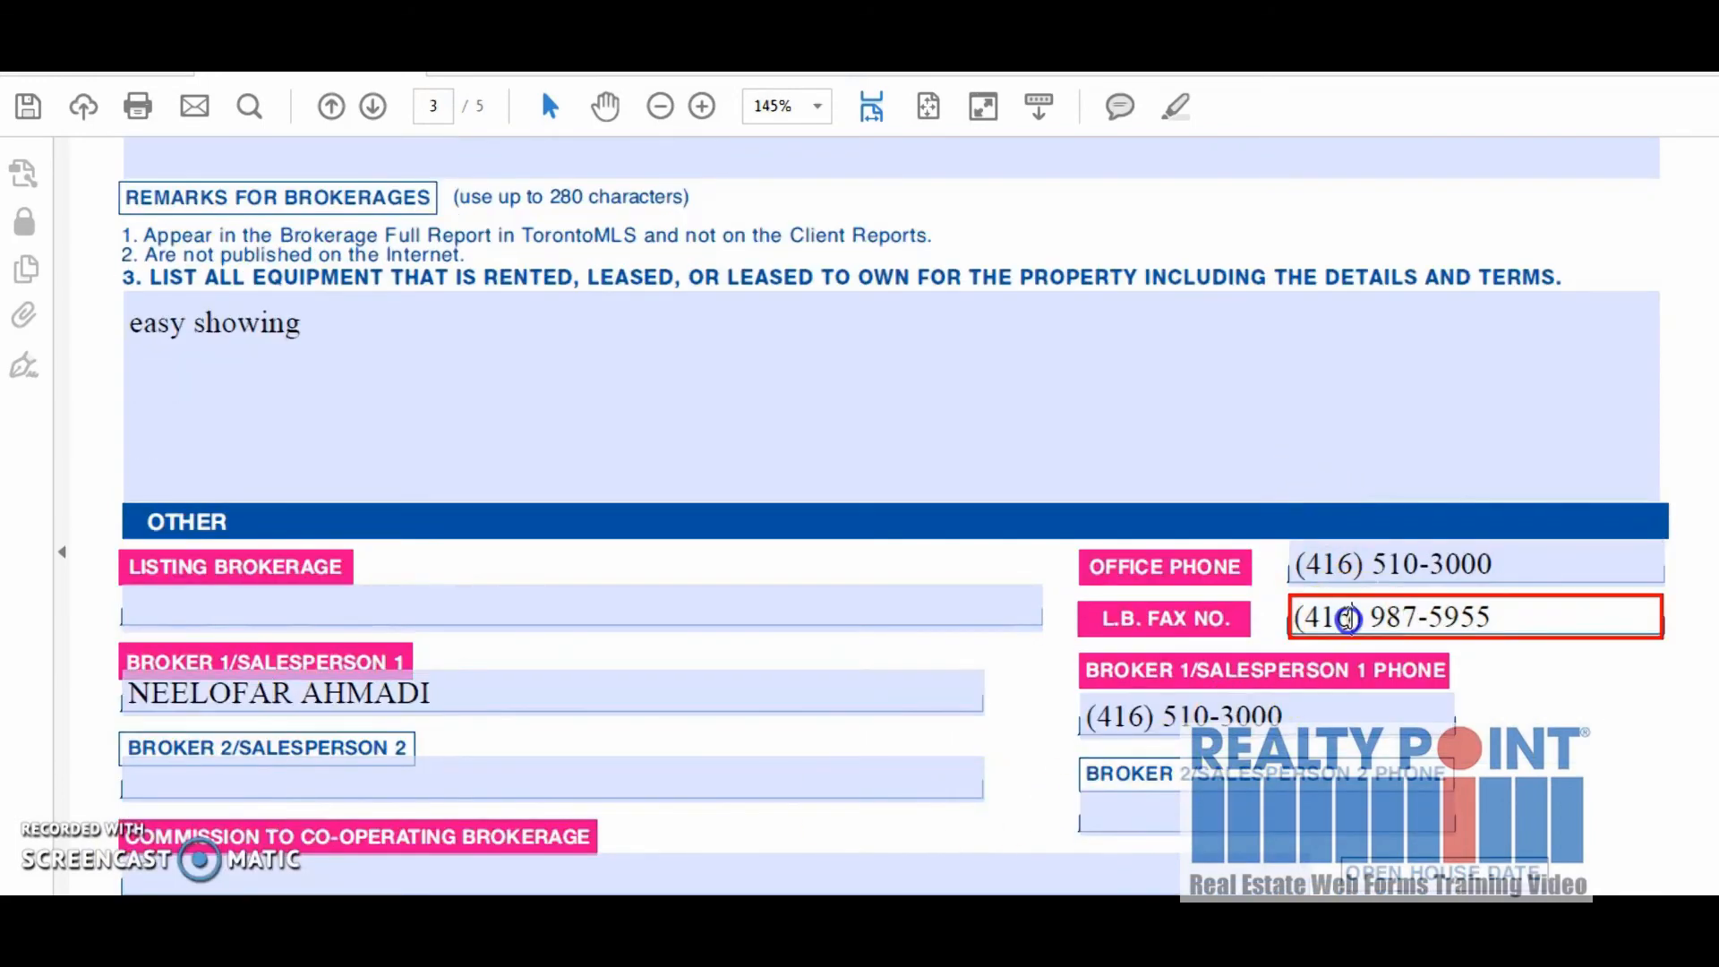
{"action": "left_click", "coordinate": [1219, 716]}
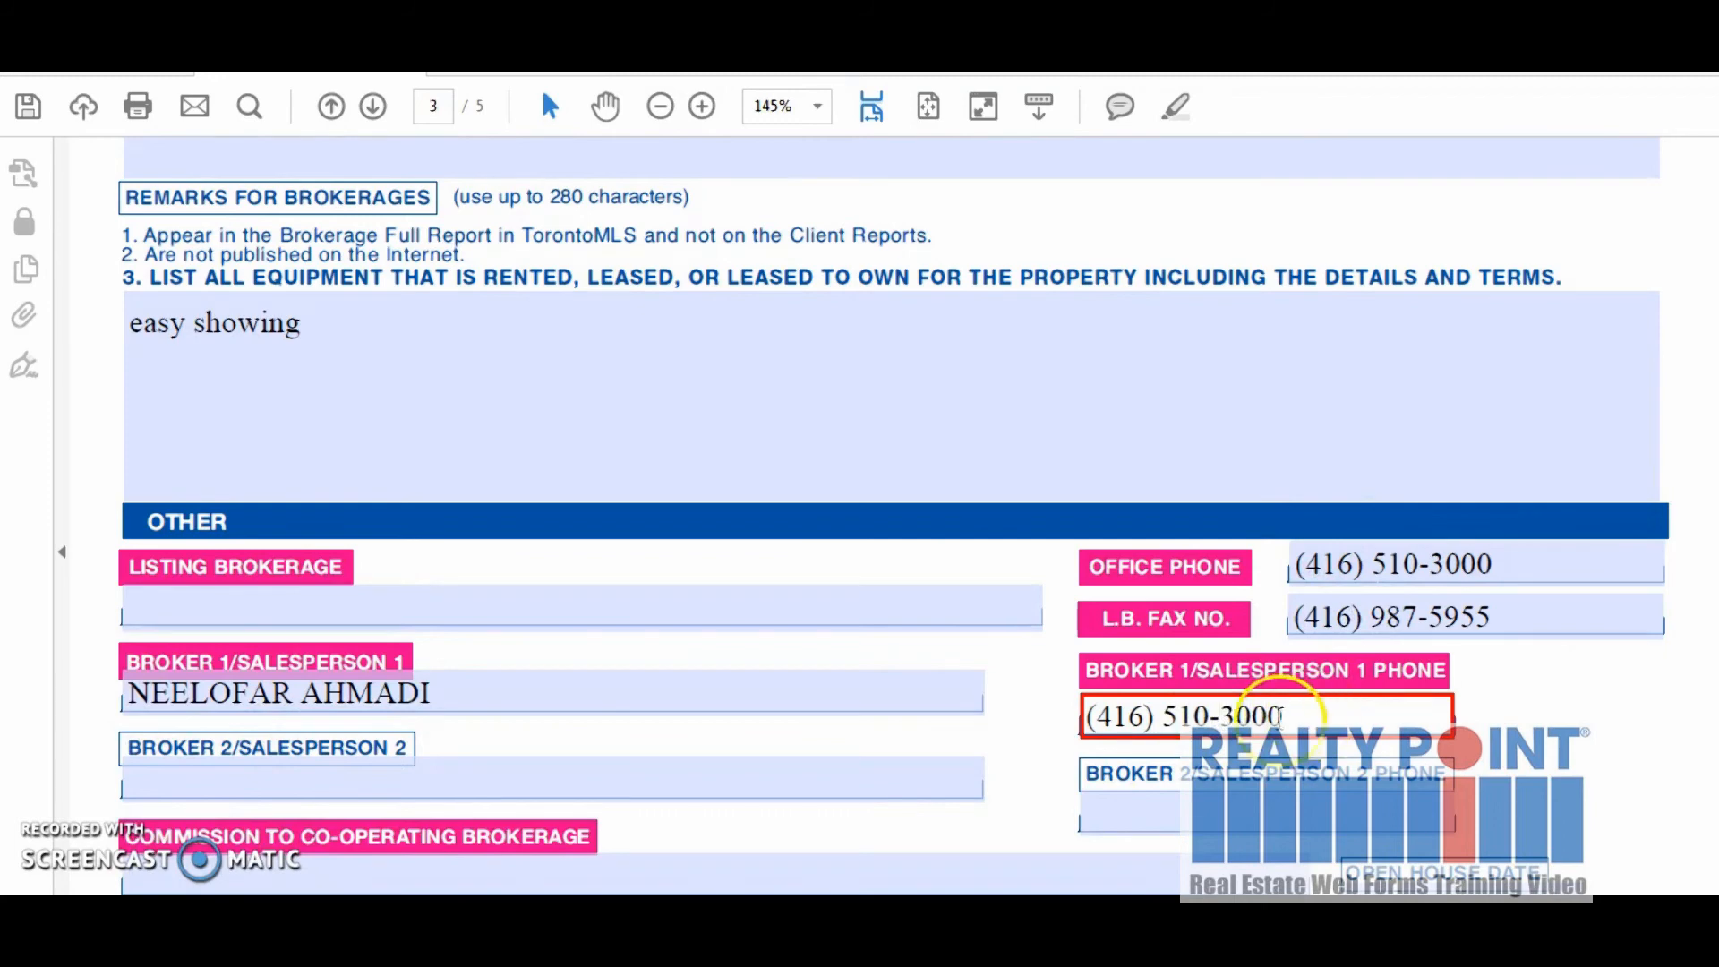
Enter "2.5 plus hst with thanks" as the Commission to Co-operating Brokerage.
{"action": "scroll", "coordinate": [1282, 730], "scroll_direction": "down", "scroll_amount": 3}
{"action": "left_click", "coordinate": [438, 690]}
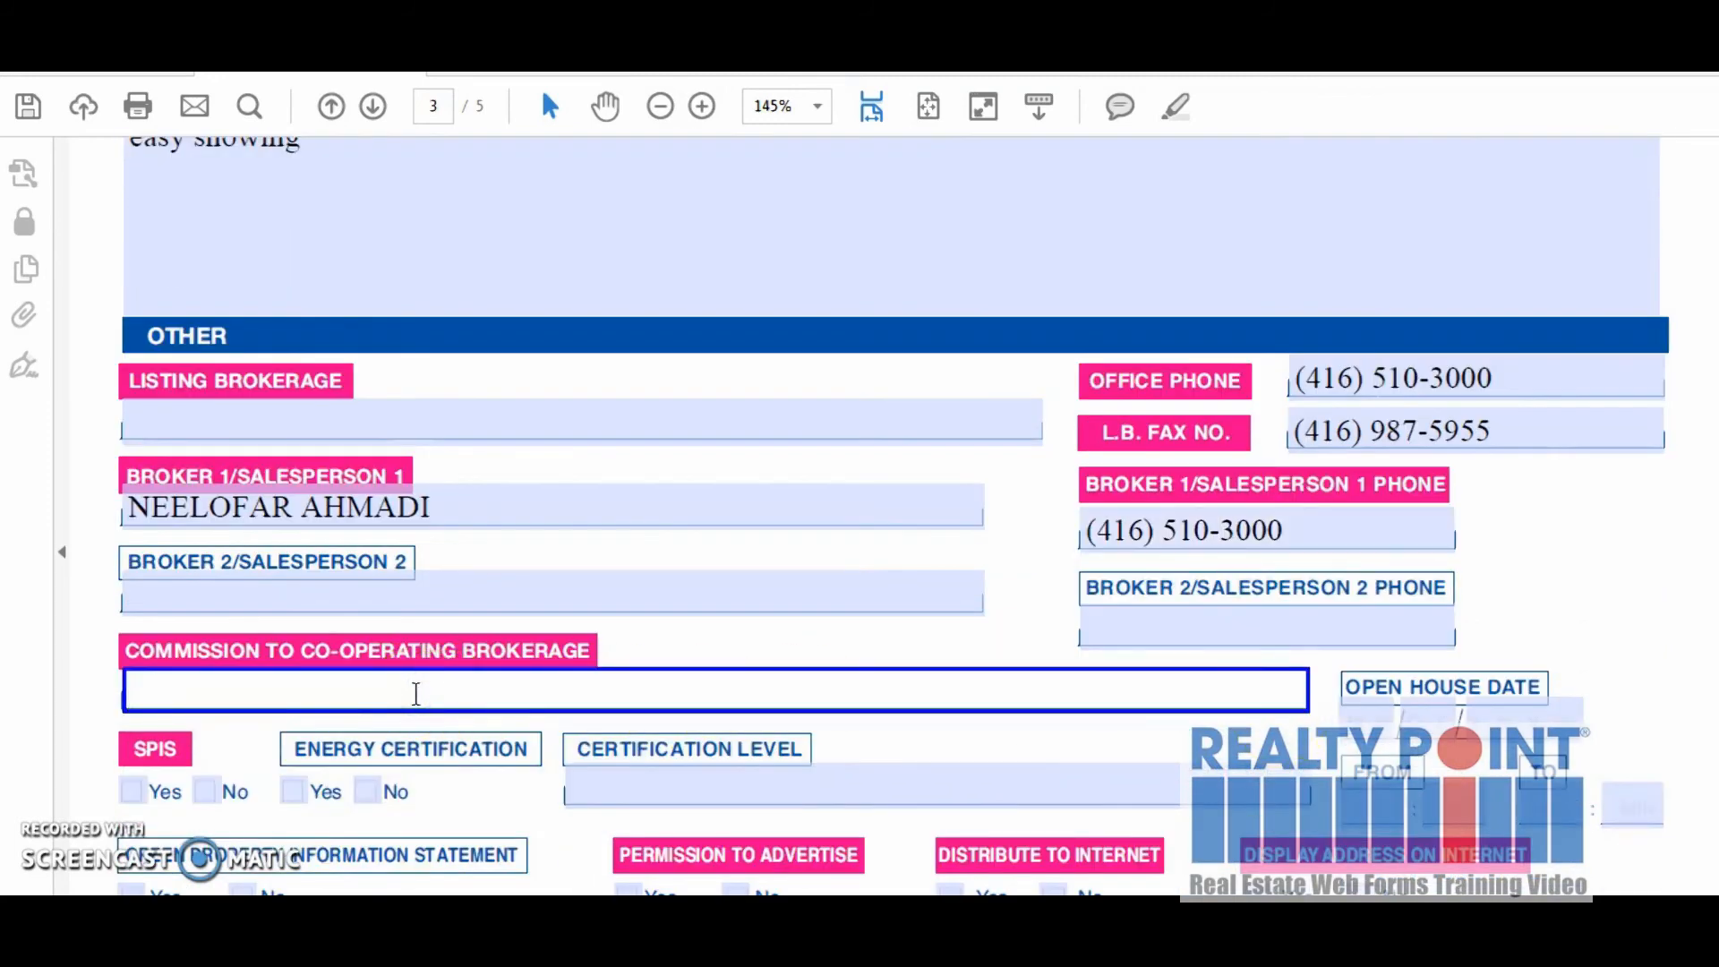
{"action": "type", "text": "2.5 plus hst with thanks"}
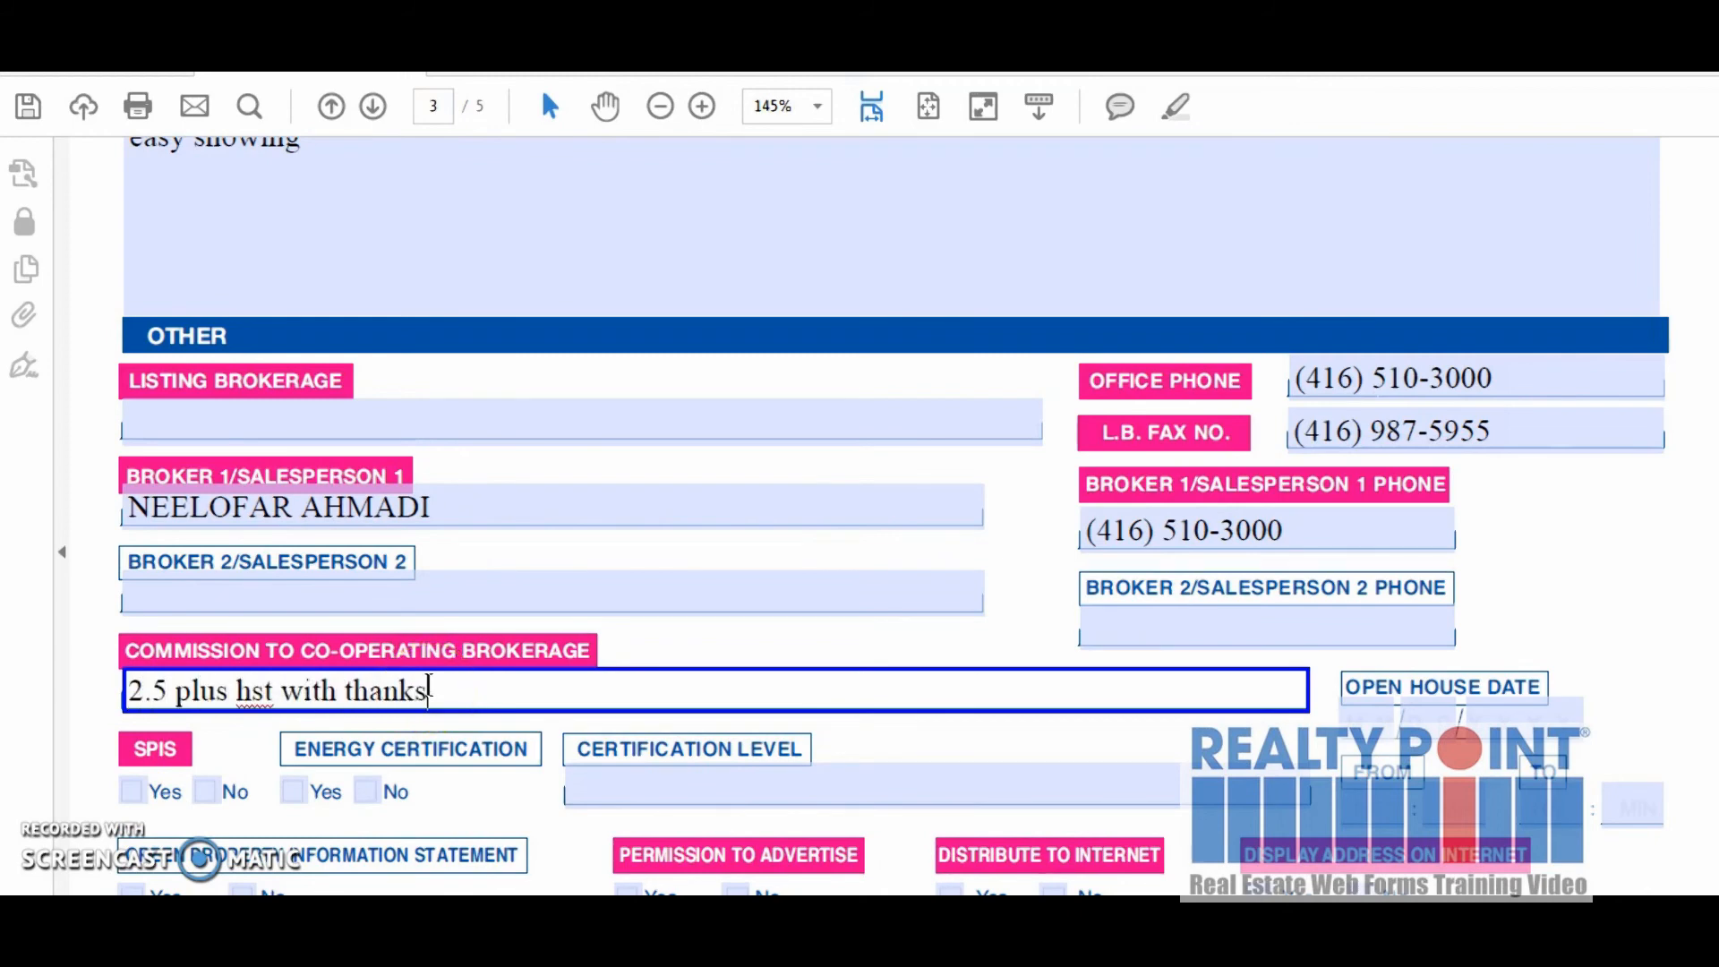
Examine the remaining fields of the Other section, from SPIS and Permission to Advertise through Occupancy, Photo Options and the seller's signature lines.
{"action": "scroll", "coordinate": [412, 703], "scroll_direction": "down", "scroll_amount": 3}
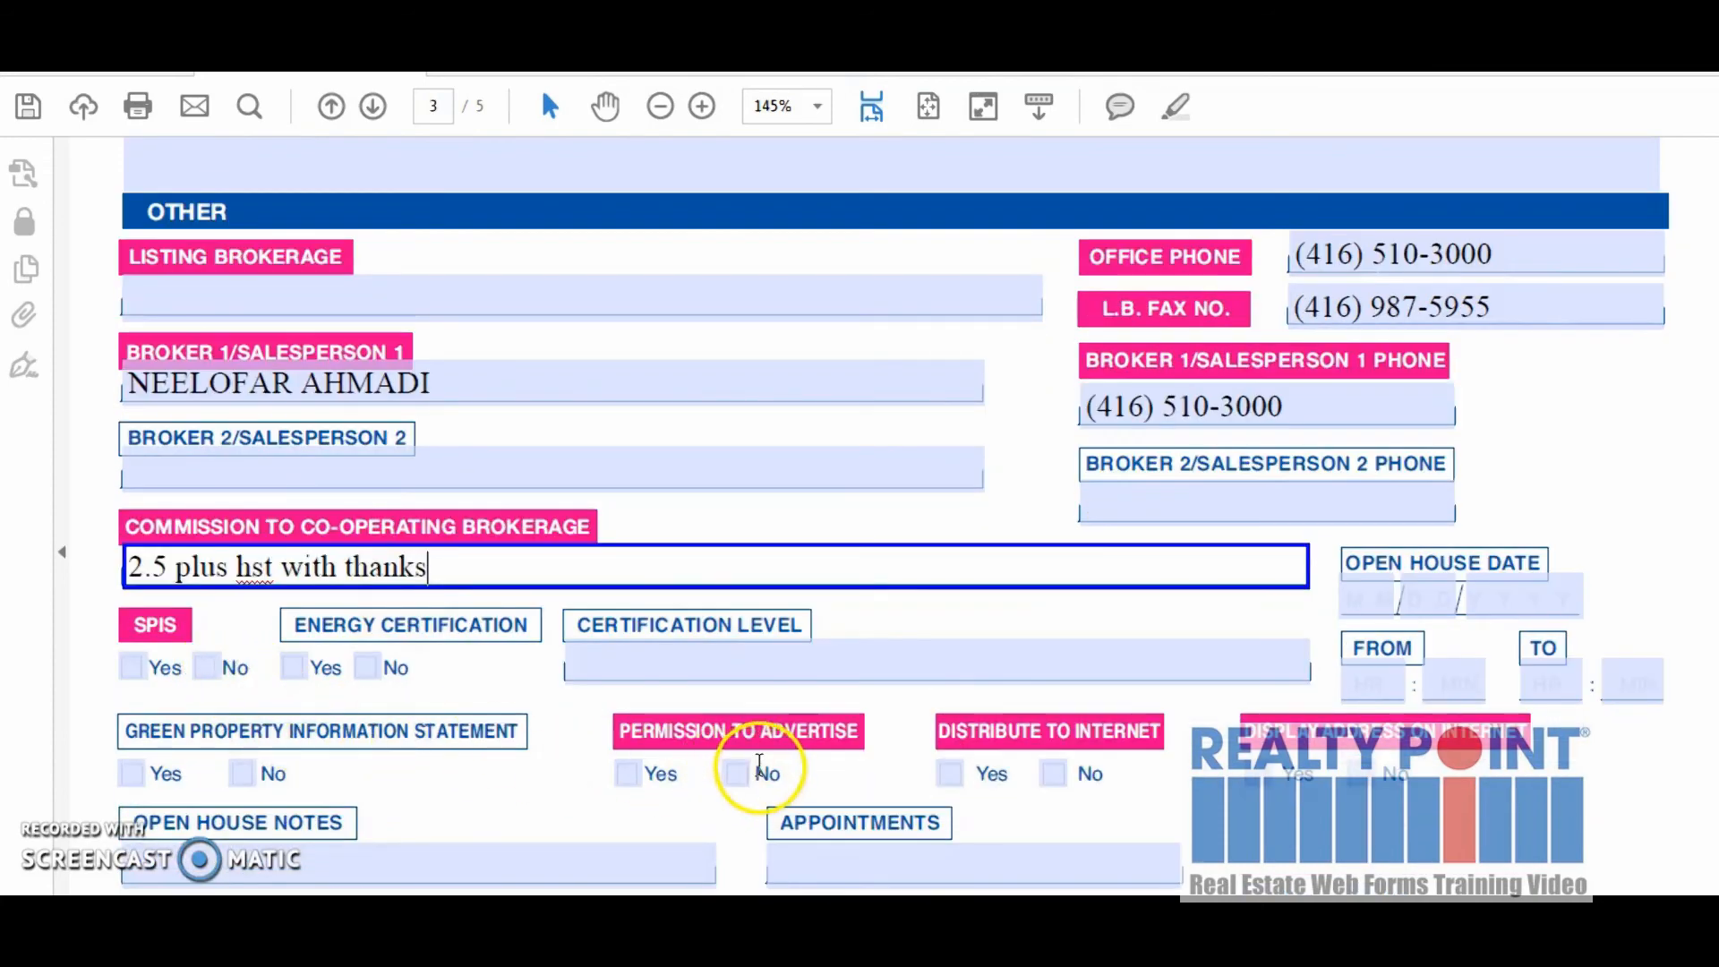
{"action": "scroll", "coordinate": [761, 761], "scroll_direction": "down", "scroll_amount": 3}
{"action": "scroll", "coordinate": [940, 725], "scroll_direction": "down", "scroll_amount": 3}
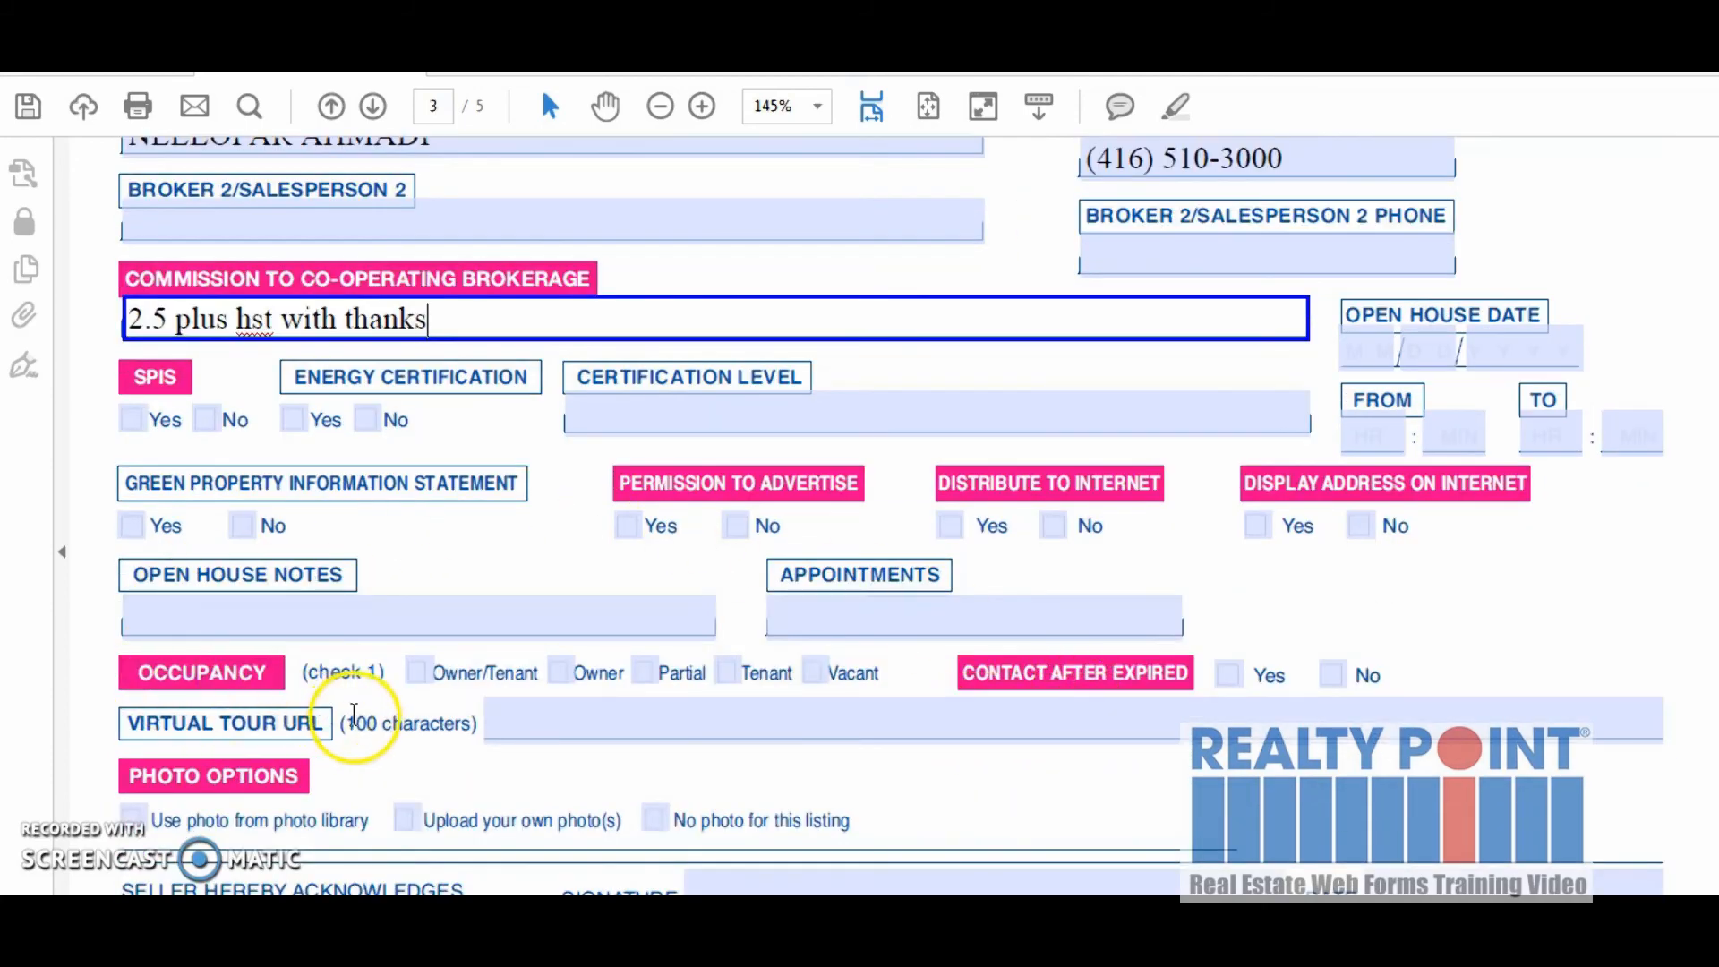
{"action": "scroll", "coordinate": [349, 716], "scroll_direction": "down", "scroll_amount": 5}
{"action": "left_click", "coordinate": [740, 696]}
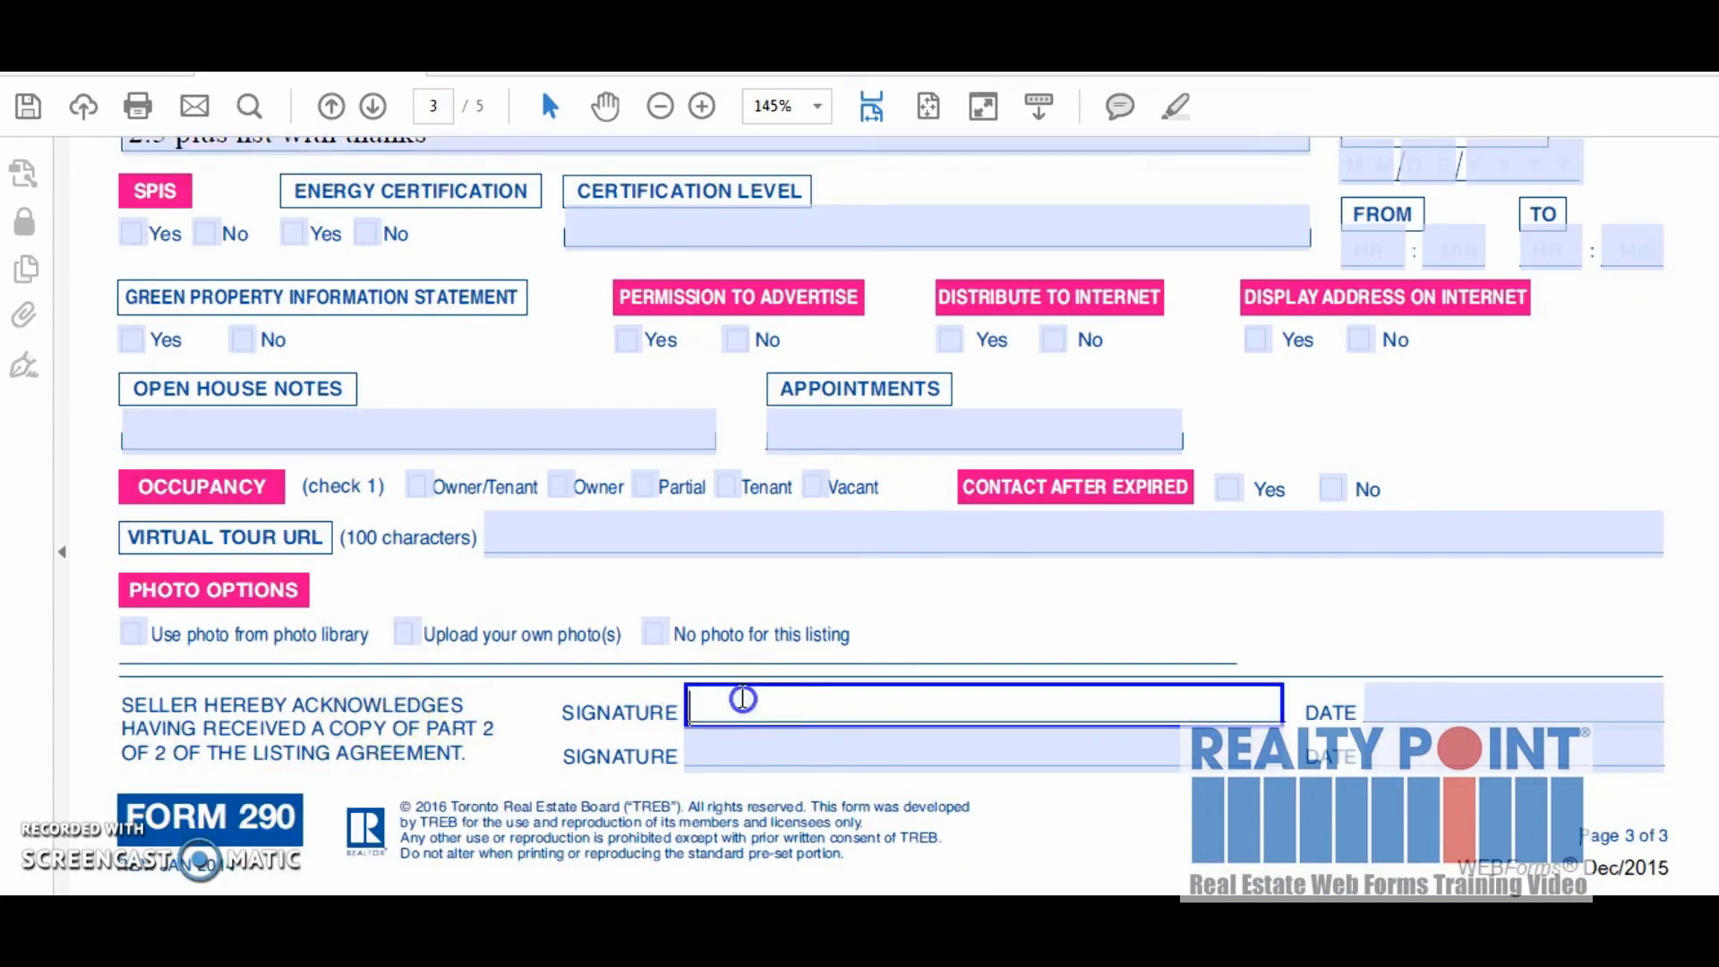
{"action": "scroll", "coordinate": [742, 696], "scroll_direction": "down", "scroll_amount": 3}
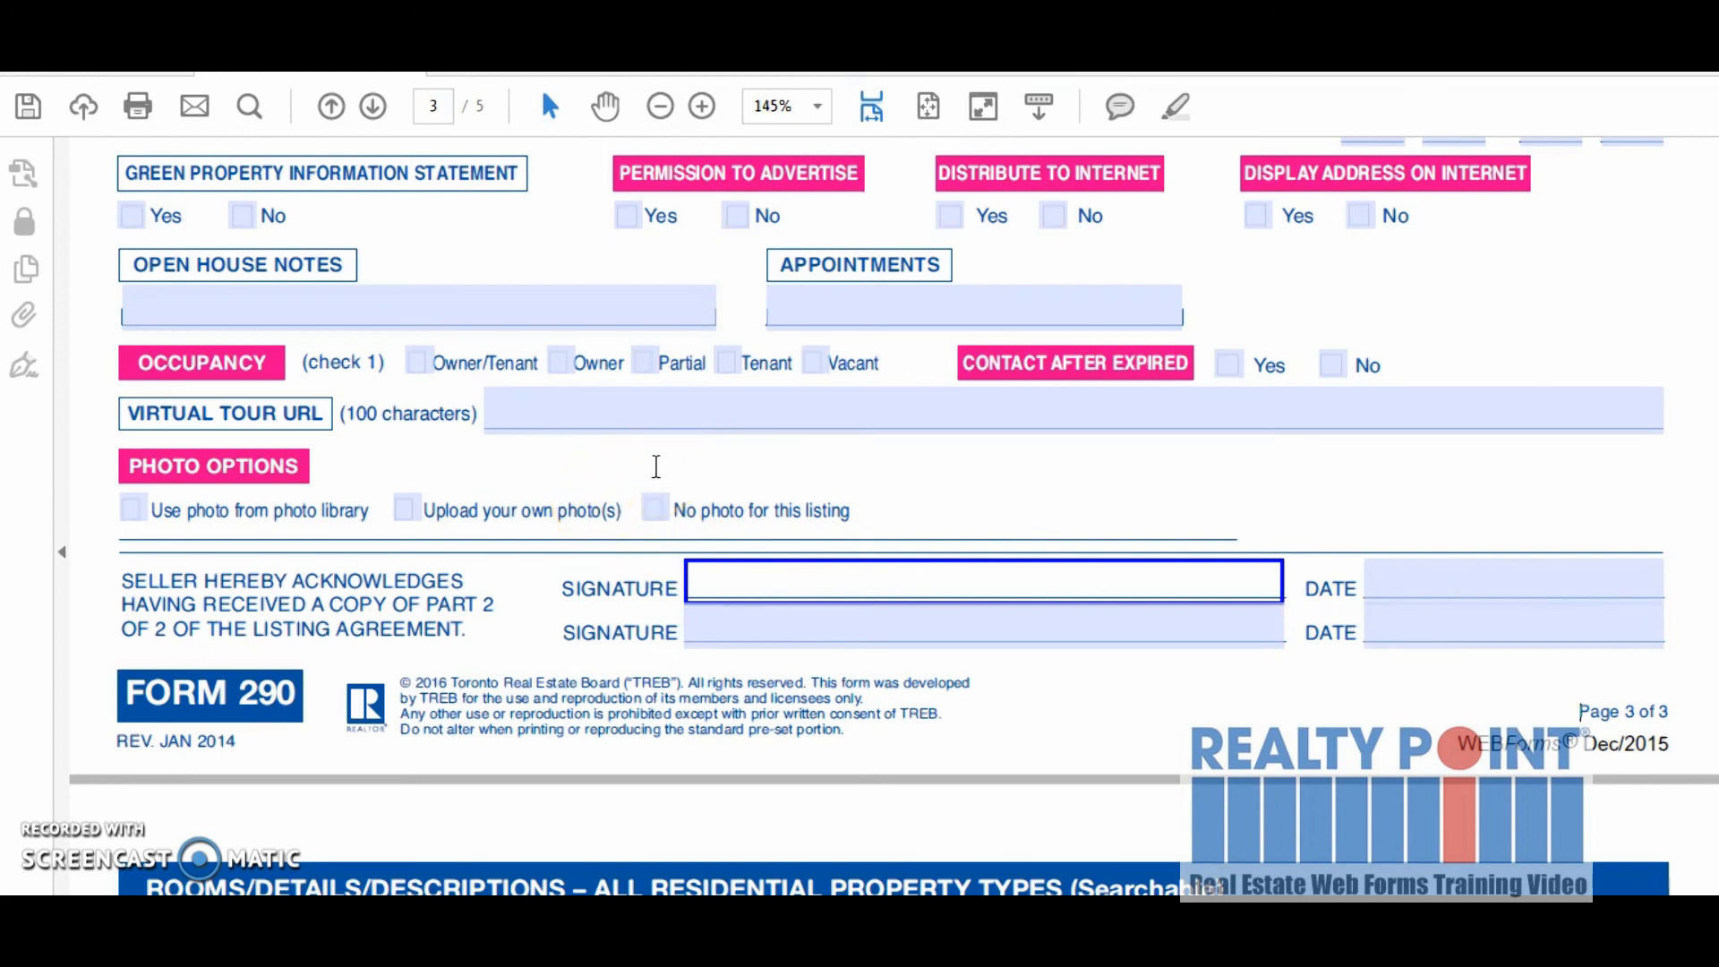
{"action": "scroll", "coordinate": [626, 449], "scroll_direction": "down", "scroll_amount": 3}
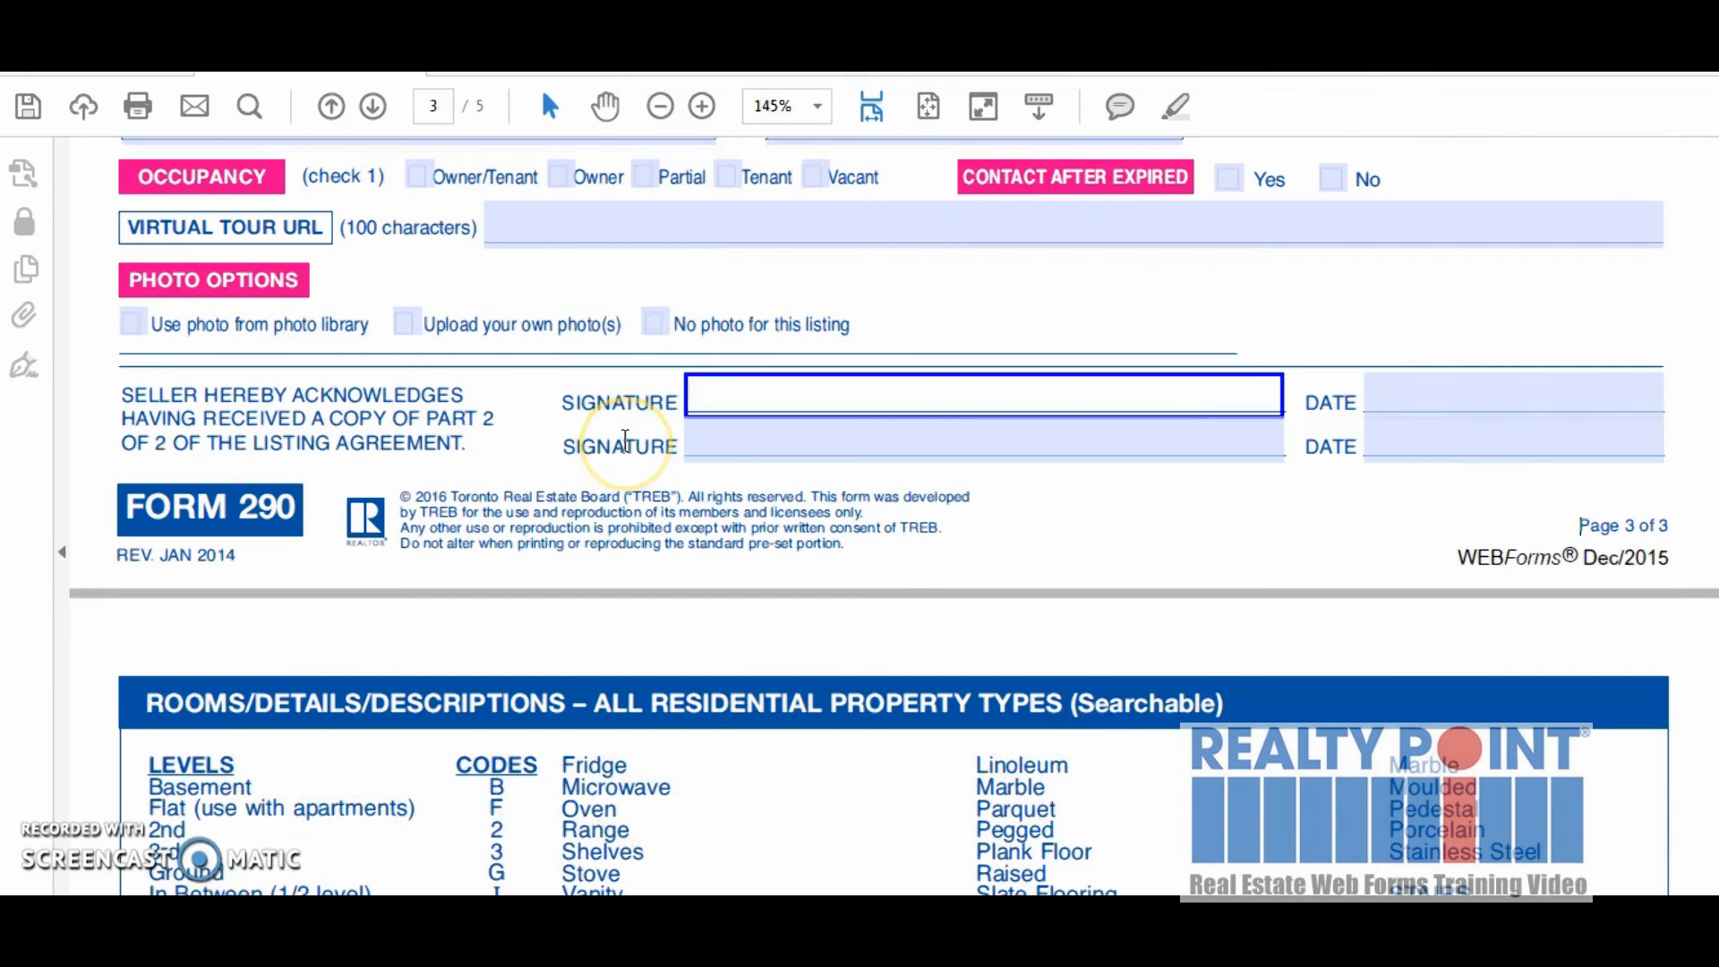
{"action": "scroll", "coordinate": [626, 440], "scroll_direction": "up", "scroll_amount": 2}
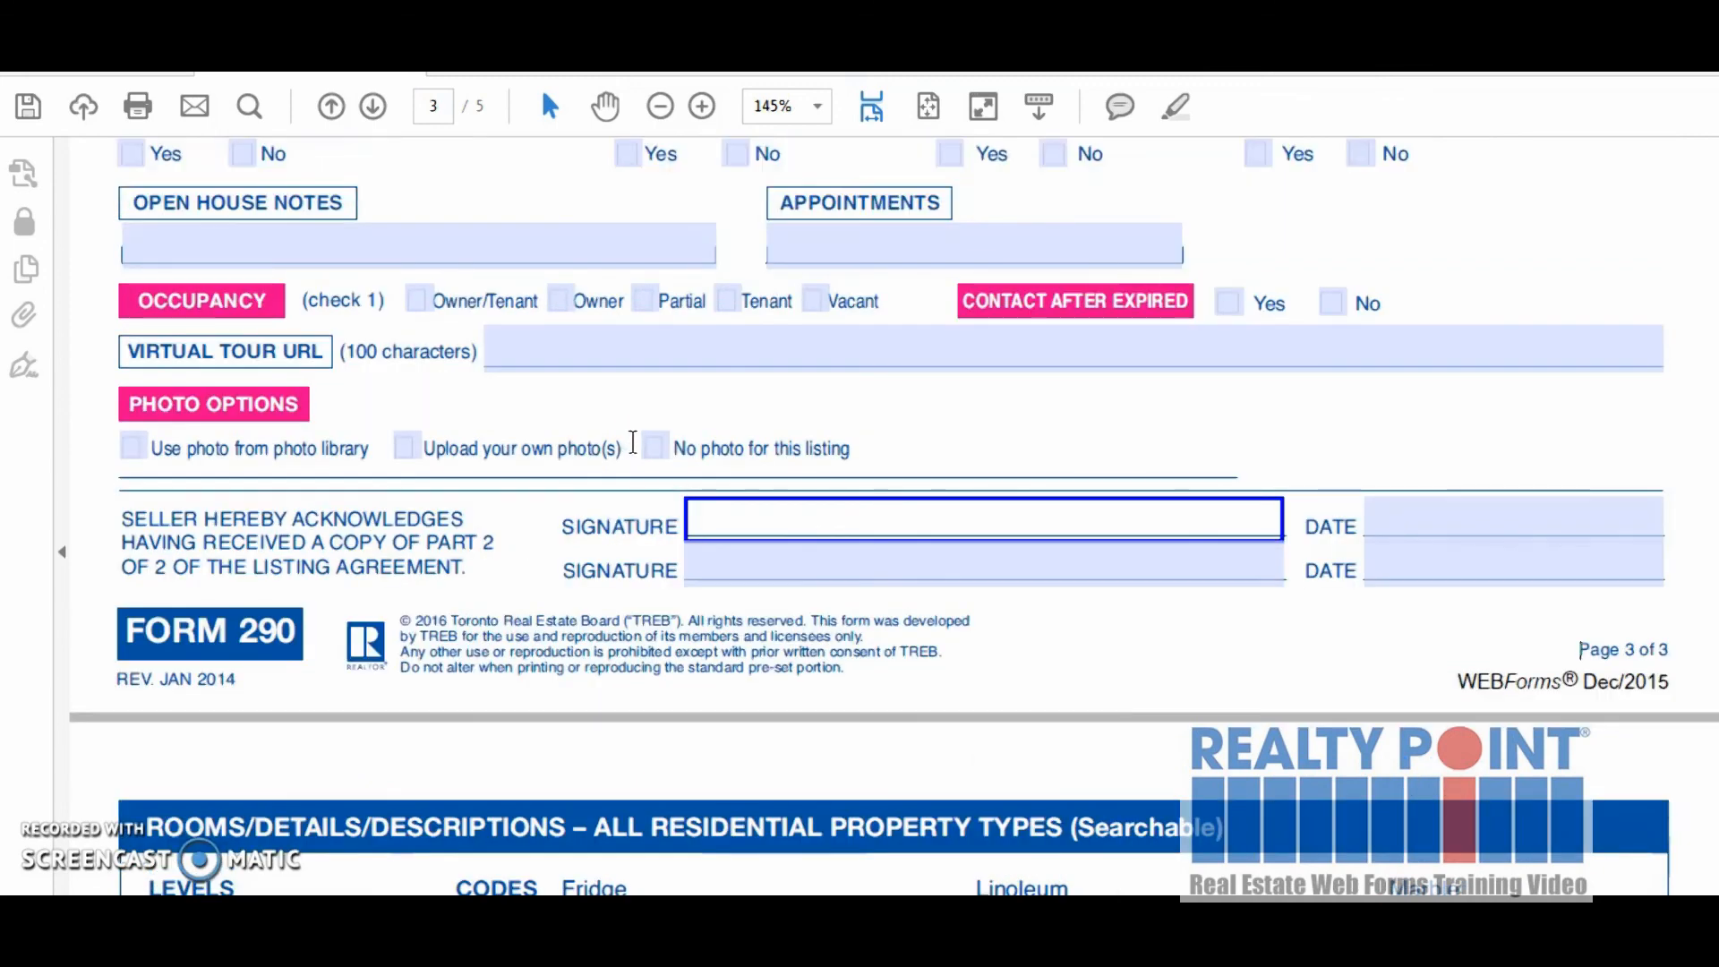